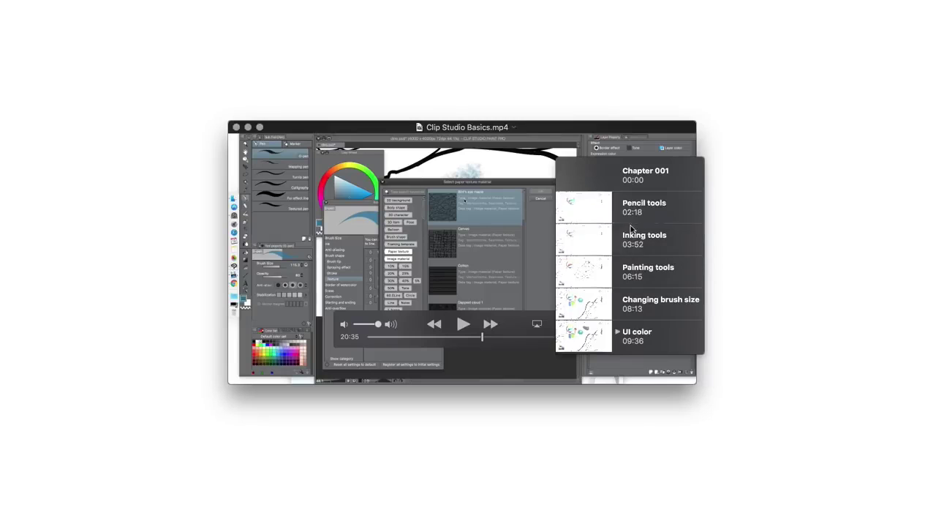
- Jump the Clip Studio Basics.mp4 video to the Inking tools chapter and play it
click(634, 241)
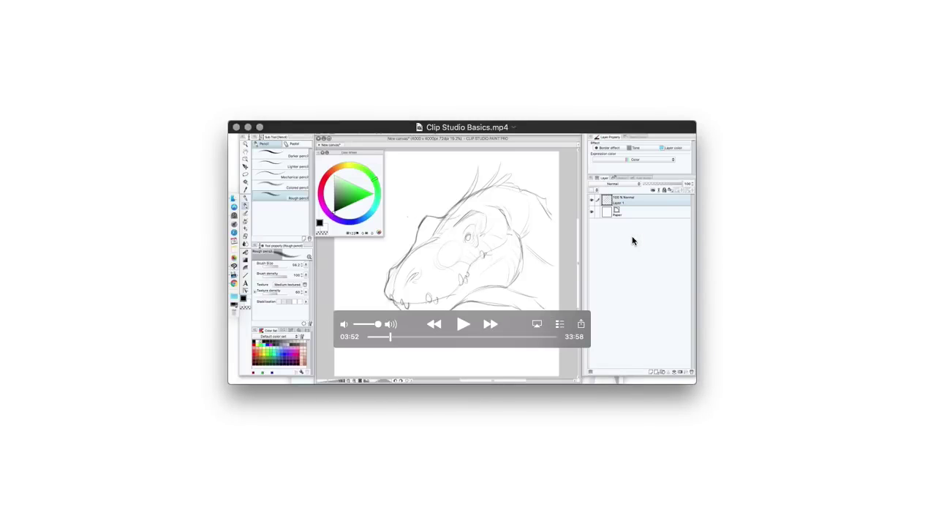
key(space)
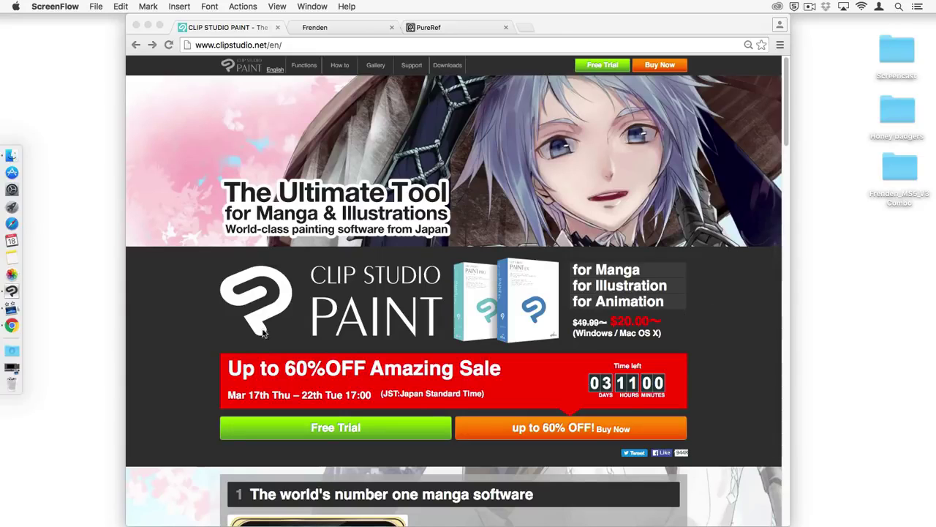
- Switch to Clip Studio Paint and create a new 4000 x 4000 px canvas at 72 dpi
click(11, 292)
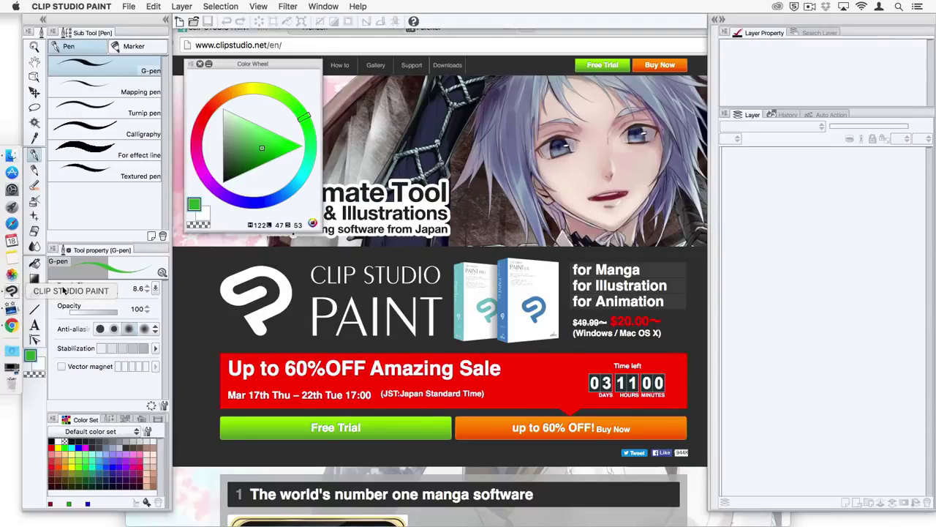
click(128, 9)
click(139, 20)
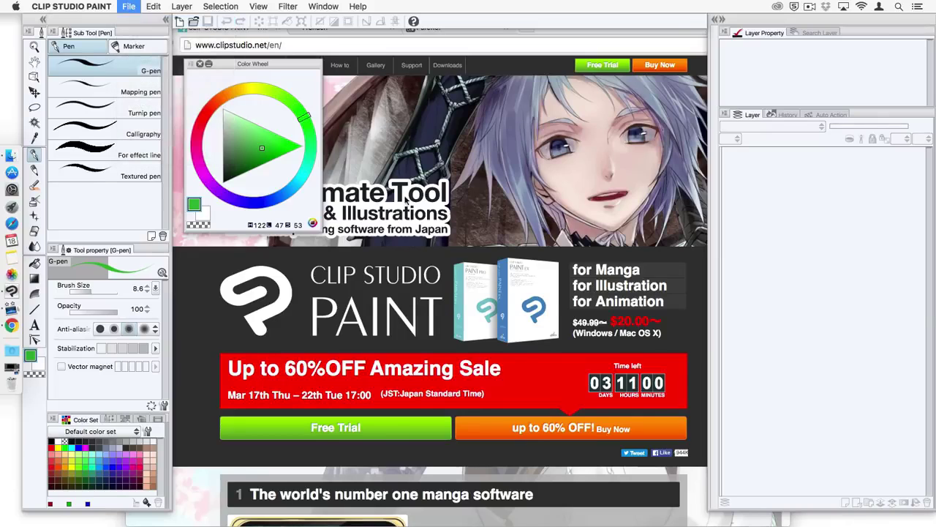
click(633, 84)
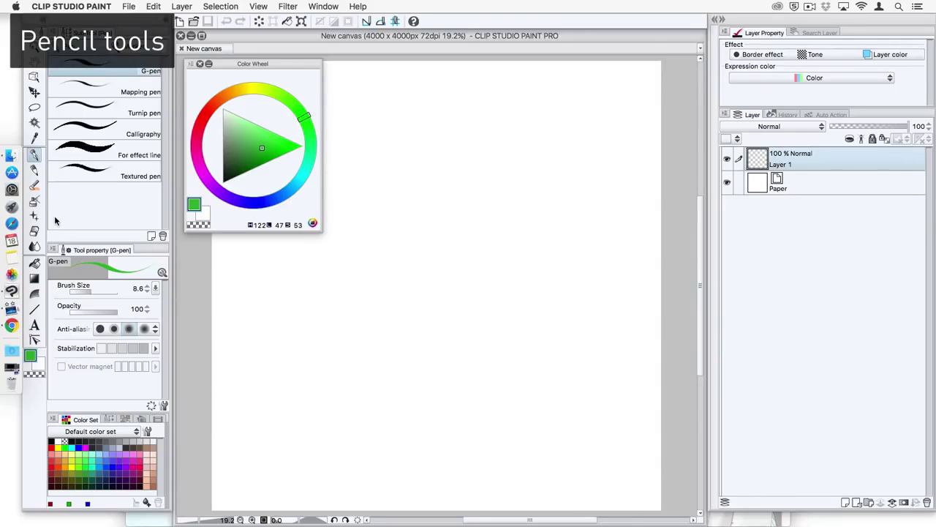
- With the Rough pencil, draw diagonal test strokes in green and in dark grey across the canvas
click(34, 170)
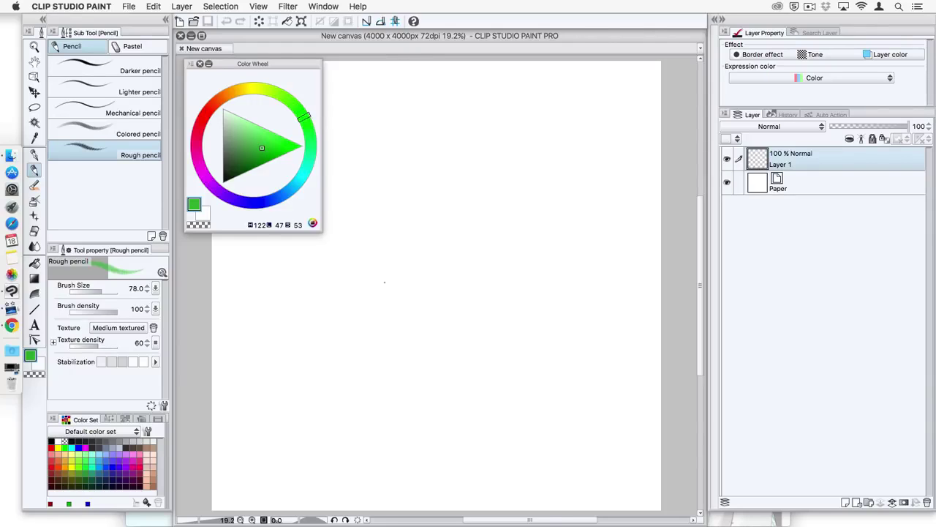
drag(334, 324, 511, 142)
click(222, 151)
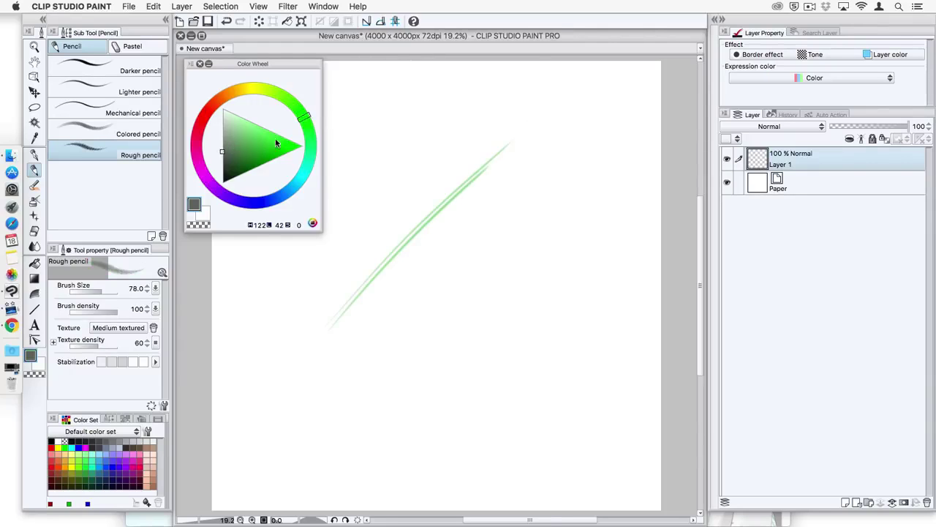
drag(333, 328, 536, 162)
drag(363, 318, 534, 186)
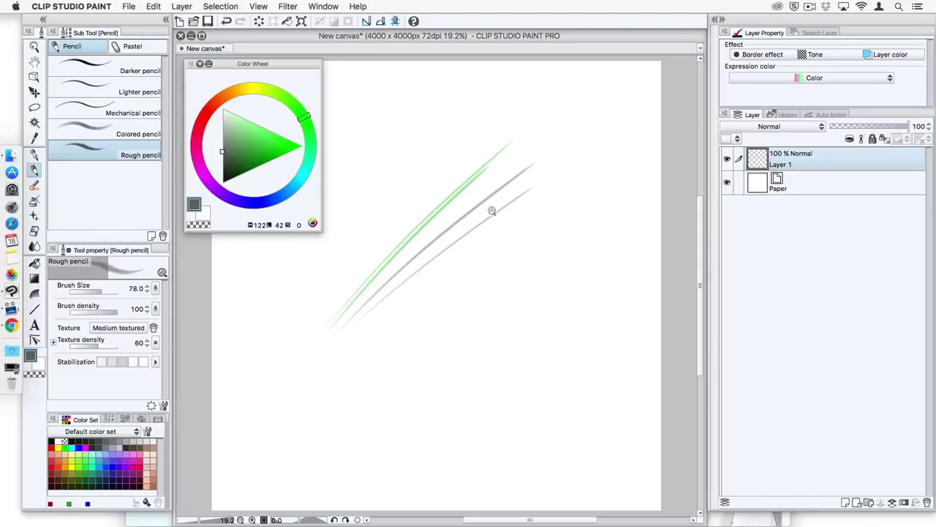
- Reduce the pencil's brush size to 34.1 and draw thinner diagonal lines and a circle beside the thick strokes
mouse_move(490, 210)
mouse_down()
mouse_move(507, 210)
mouse_move(488, 212)
mouse_move(476, 230)
mouse_move(485, 234)
mouse_move(466, 233)
mouse_up()
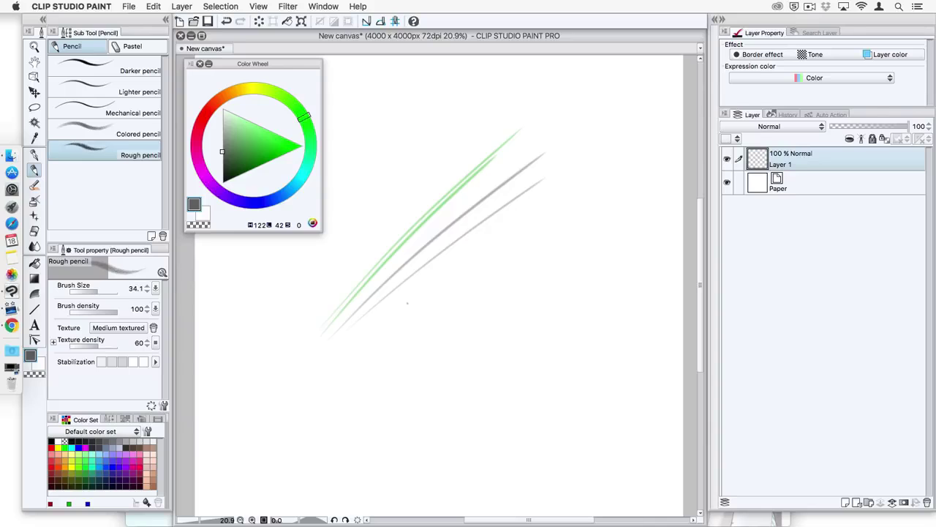
mouse_move(383, 331)
mouse_down()
mouse_move(584, 194)
mouse_move(574, 191)
mouse_up()
drag(493, 259, 516, 260)
mouse_move(497, 227)
mouse_down()
mouse_move(517, 223)
mouse_move(459, 225)
mouse_up()
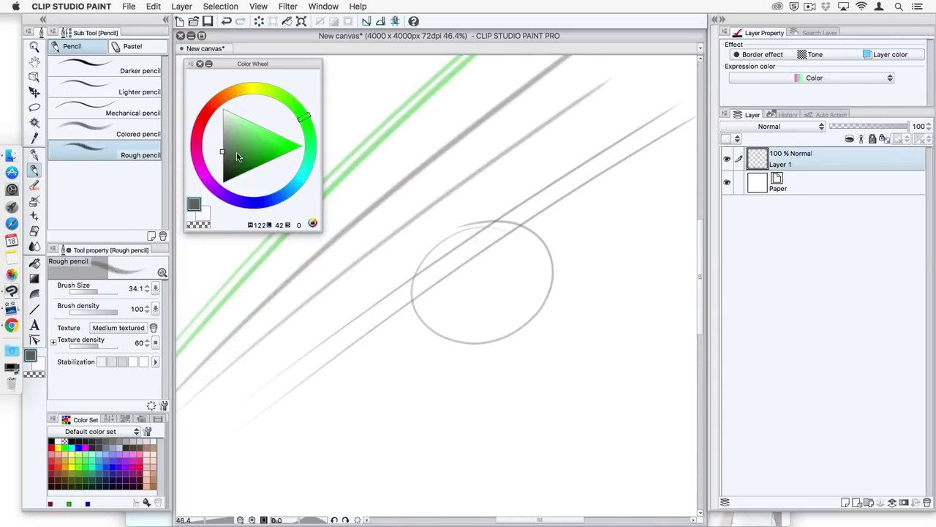
- Set the drawing colour to black and sketch diagonal hatching strokes and short crossing strokes near the circle
click(224, 183)
drag(512, 286, 536, 197)
drag(316, 340, 510, 171)
drag(335, 321, 496, 167)
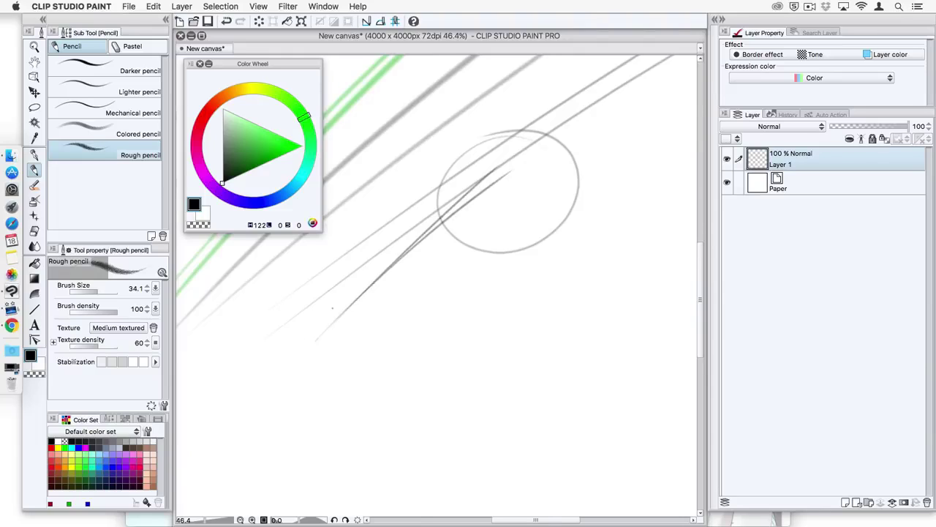
drag(307, 338, 514, 136)
drag(333, 280, 509, 121)
drag(282, 319, 395, 201)
drag(487, 123, 391, 203)
drag(407, 241, 441, 318)
mouse_move(417, 243)
mouse_down()
mouse_move(454, 326)
mouse_move(465, 328)
mouse_up()
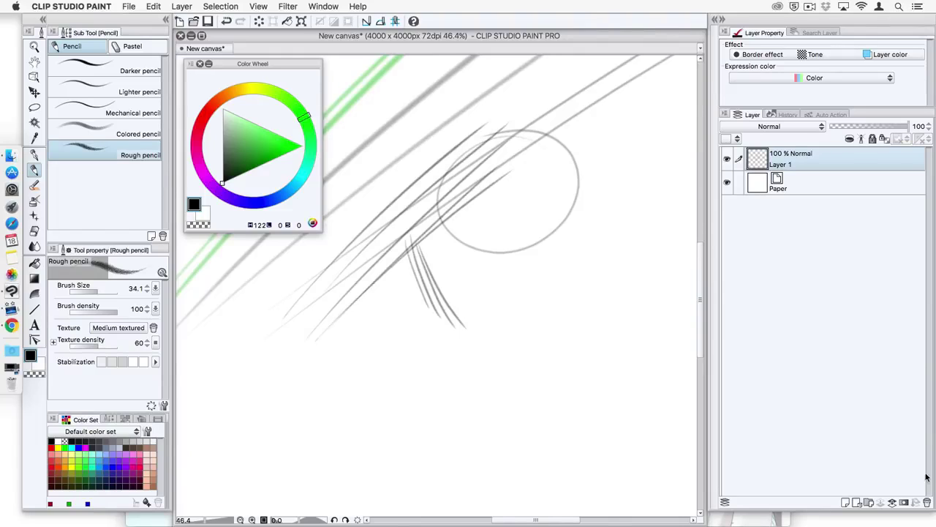
- Delete the layer with the test strokes and add a new empty layer above the paper
click(927, 502)
click(844, 502)
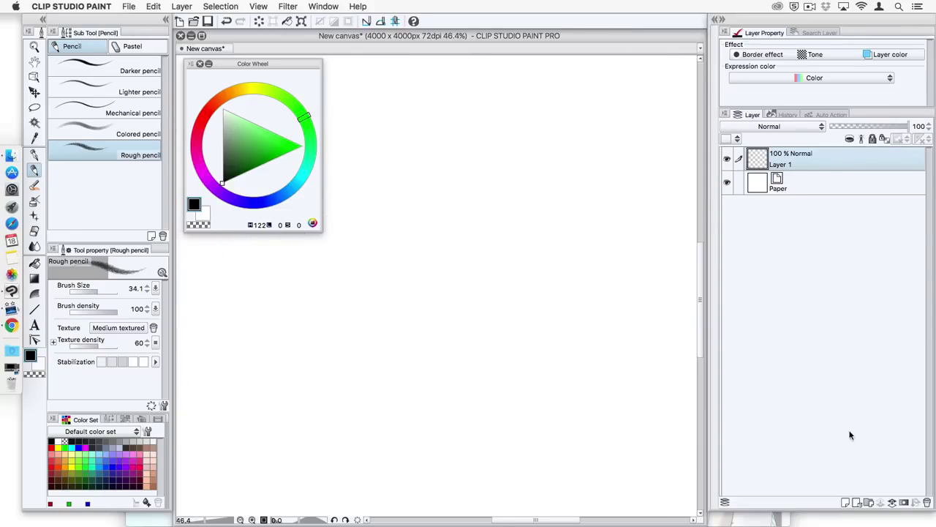
- Sketch a dinosaur head in profile on the canvas, with its eye, brow, snout outline, nostril and long mouth line
scroll(460, 286, down, 2)
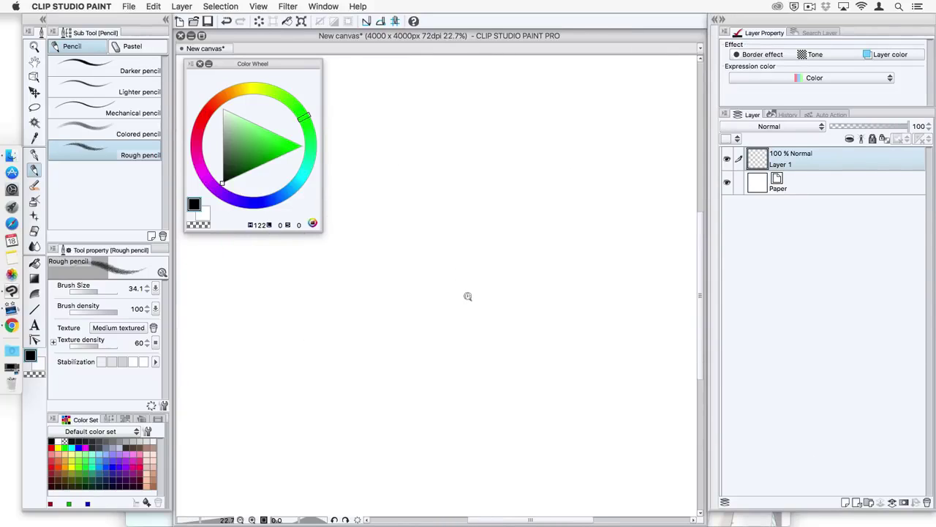
scroll(468, 296, down, 3)
scroll(502, 290, up, 1)
drag(504, 289, 505, 269)
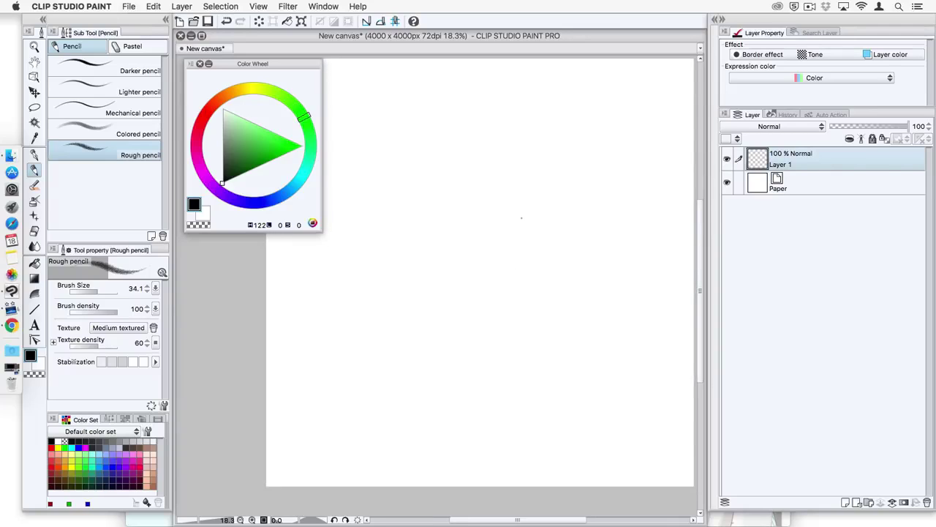
drag(522, 212, 522, 210)
drag(516, 184, 448, 238)
drag(371, 296, 466, 232)
mouse_move(496, 198)
mouse_down()
mouse_move(543, 174)
mouse_move(425, 220)
mouse_move(402, 254)
mouse_up()
drag(439, 228, 362, 325)
drag(421, 291, 398, 317)
mouse_move(381, 285)
mouse_down()
mouse_move(363, 327)
mouse_move(499, 330)
mouse_move(594, 224)
mouse_up()
drag(594, 216, 604, 217)
- Add small pointed teeth along the dinosaur's mouth line, from the snout tip back to the cheek
drag(442, 344, 449, 342)
drag(459, 338, 462, 344)
drag(372, 343, 378, 341)
drag(504, 307, 511, 299)
drag(514, 300, 521, 290)
drag(545, 258, 547, 247)
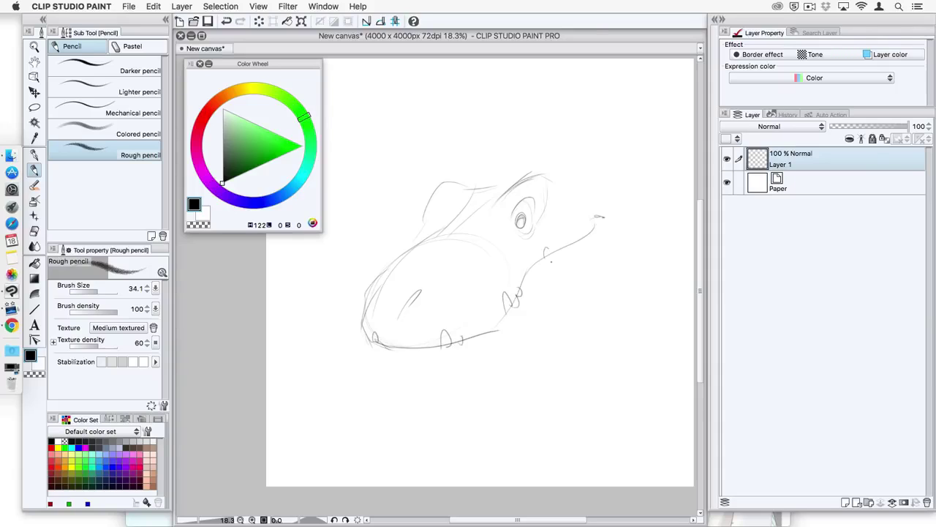
- Reinforce the far brow ridge and snout contour, and add detail to the nostril, cheek and rear tooth
mouse_move(438, 187)
mouse_down()
mouse_move(378, 331)
mouse_move(408, 251)
mouse_up()
mouse_move(405, 309)
mouse_down()
mouse_move(423, 283)
mouse_move(404, 303)
mouse_up()
mouse_move(504, 235)
mouse_down()
mouse_move(469, 279)
mouse_move(528, 267)
mouse_up()
drag(539, 249, 541, 252)
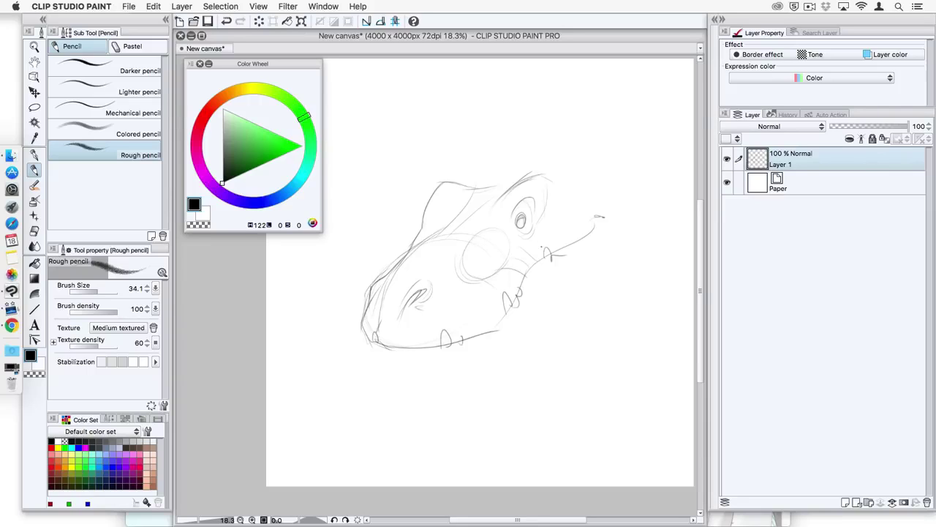
- Draw wrinkles around the dinosaur's eye and a curved line rising from the brow for the top of the head
drag(529, 218, 540, 241)
drag(517, 219, 527, 215)
drag(477, 187, 506, 180)
drag(474, 187, 492, 177)
drag(454, 217, 538, 138)
drag(471, 191, 553, 130)
drag(499, 161, 543, 135)
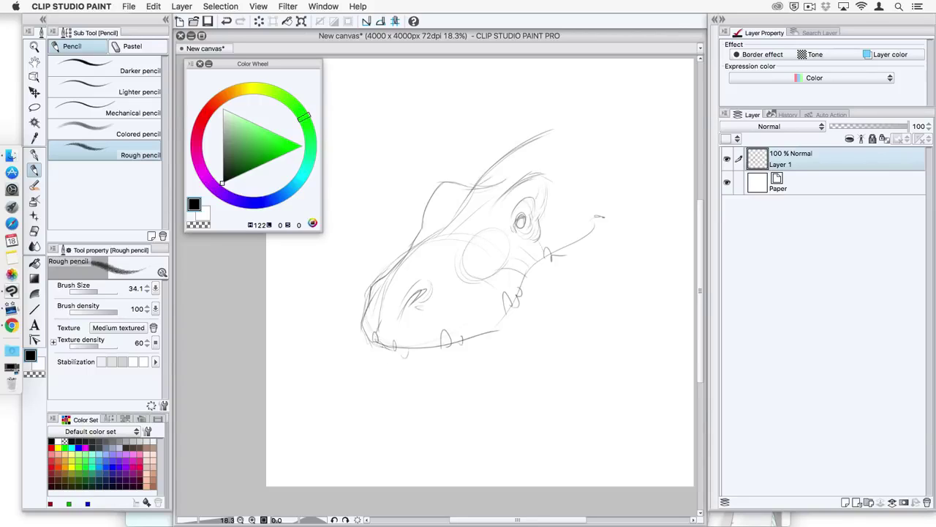
- Sketch the dinosaur's lower jaw, throat line and the ridge above and behind the eye
scroll(557, 282, down, 1)
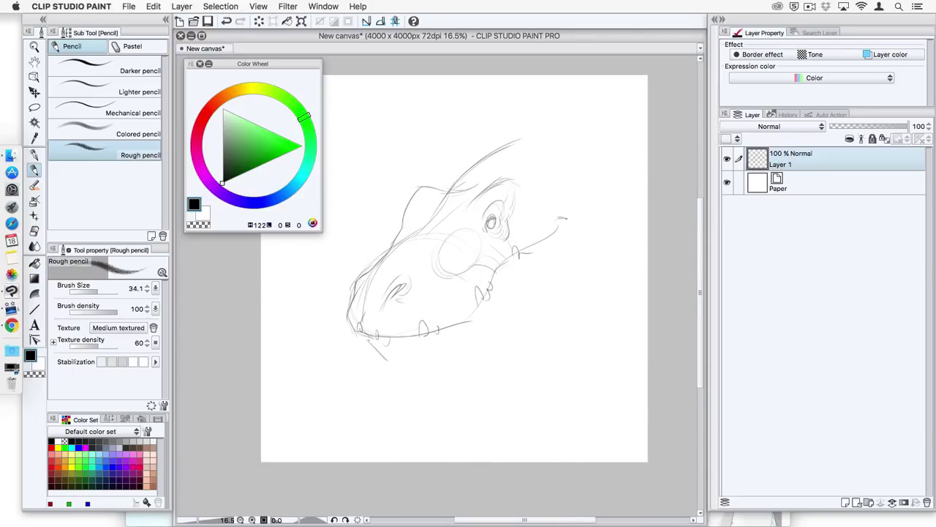
mouse_move(386, 360)
mouse_down()
mouse_move(455, 353)
mouse_move(445, 359)
mouse_move(585, 274)
mouse_move(585, 235)
mouse_up()
drag(476, 333, 561, 339)
drag(559, 196, 581, 229)
drag(526, 169, 550, 179)
drag(550, 180, 564, 212)
- Outline the back of the dinosaur's head and neck, and add neck muscle lines and folds beside the eye
drag(448, 189, 484, 157)
mouse_move(477, 159)
mouse_down()
mouse_move(541, 133)
mouse_move(594, 150)
mouse_up()
mouse_move(550, 135)
mouse_down()
mouse_move(613, 152)
mouse_move(633, 187)
mouse_up()
drag(570, 343, 615, 362)
drag(554, 312, 610, 327)
drag(586, 233, 641, 272)
mouse_move(593, 165)
mouse_down()
mouse_move(582, 218)
mouse_move(598, 223)
mouse_up()
drag(616, 167, 635, 184)
mouse_move(469, 202)
mouse_down()
mouse_move(521, 177)
mouse_move(521, 223)
mouse_up()
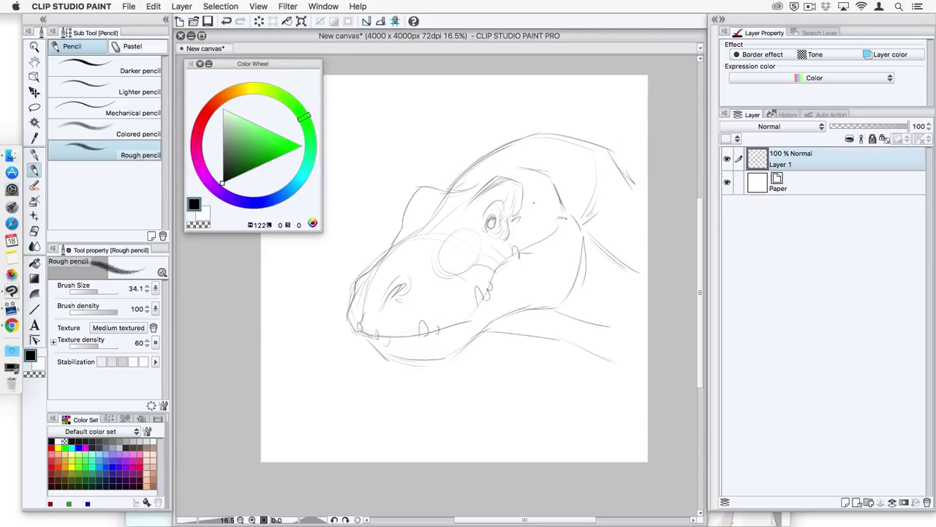
- Undo the last stroke, darken the ridge behind the eye and add folds along the jaw and cheek
key(super+z)
drag(549, 169, 563, 202)
mouse_move(553, 256)
mouse_down()
mouse_move(518, 282)
mouse_move(561, 302)
mouse_up()
drag(582, 224, 569, 263)
drag(455, 327, 493, 283)
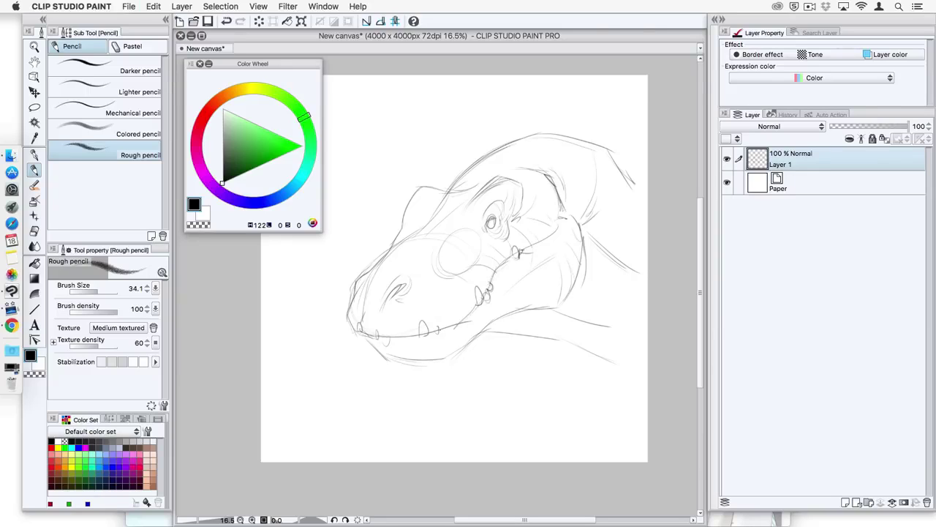
- Redraw the front teeth with darker strokes and strengthen the front of the mouth and lower jaw
drag(422, 319, 427, 334)
drag(434, 326, 438, 338)
drag(376, 329, 380, 338)
mouse_move(384, 333)
mouse_down()
mouse_move(389, 347)
mouse_move(361, 332)
mouse_up()
mouse_move(353, 329)
mouse_down()
mouse_move(385, 355)
mouse_move(418, 363)
mouse_move(479, 334)
mouse_up()
- Enlarge the pencil brush and thicken the contour of the snout, far brow and top of the head
key(bracketright)
key(bracketright)
key(bracketright)
mouse_move(420, 186)
mouse_down()
mouse_move(354, 303)
mouse_move(349, 341)
mouse_move(486, 156)
mouse_move(535, 135)
mouse_up()
- Set the brush size to 79.4 and darken the near brow, lower jaw, back of the jaw and neck lines
key(bracketleft)
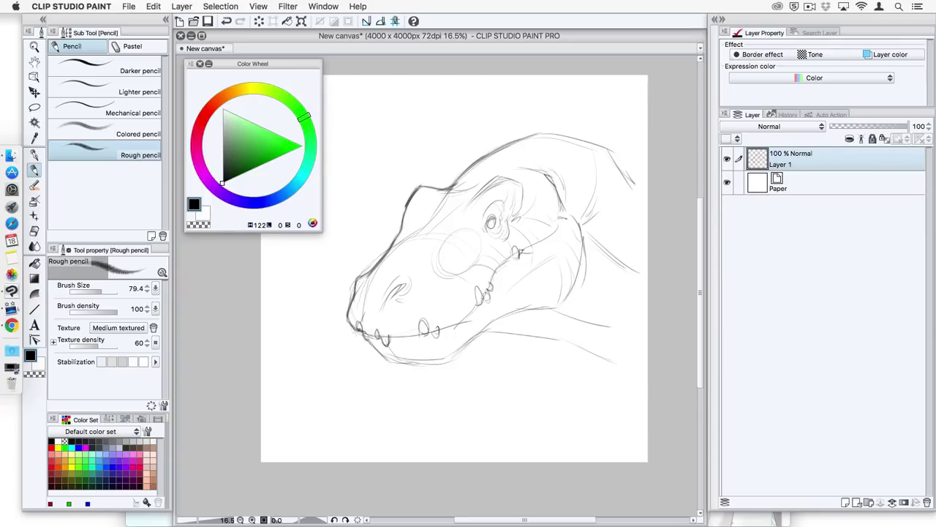
drag(466, 204, 499, 177)
drag(386, 359, 563, 340)
drag(495, 317, 548, 306)
mouse_move(548, 306)
mouse_down()
mouse_move(579, 284)
mouse_move(565, 302)
mouse_up()
drag(572, 215, 584, 266)
mouse_move(562, 311)
mouse_down()
mouse_move(601, 326)
mouse_move(606, 363)
mouse_up()
drag(602, 327, 624, 346)
- Draw spiky quills along the top and back of the head, reducing the brush size to 56.2
drag(430, 221, 445, 195)
mouse_move(366, 294)
mouse_down()
mouse_move(444, 224)
mouse_move(497, 140)
mouse_move(509, 100)
mouse_up()
key(bracketleft)
mouse_move(497, 154)
mouse_down()
mouse_move(547, 94)
mouse_move(558, 114)
mouse_up()
drag(542, 136, 565, 116)
drag(602, 149, 625, 157)
drag(619, 169, 634, 193)
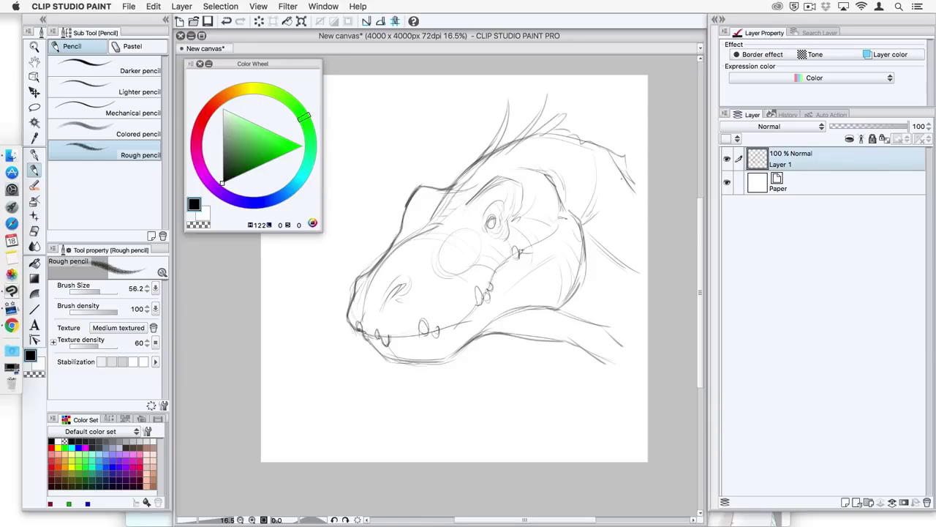
- With the G-pen, draw an S-shaped line and parallel curved strokes in the empty area beside the dinosaur's snout
scroll(558, 154, up, 1)
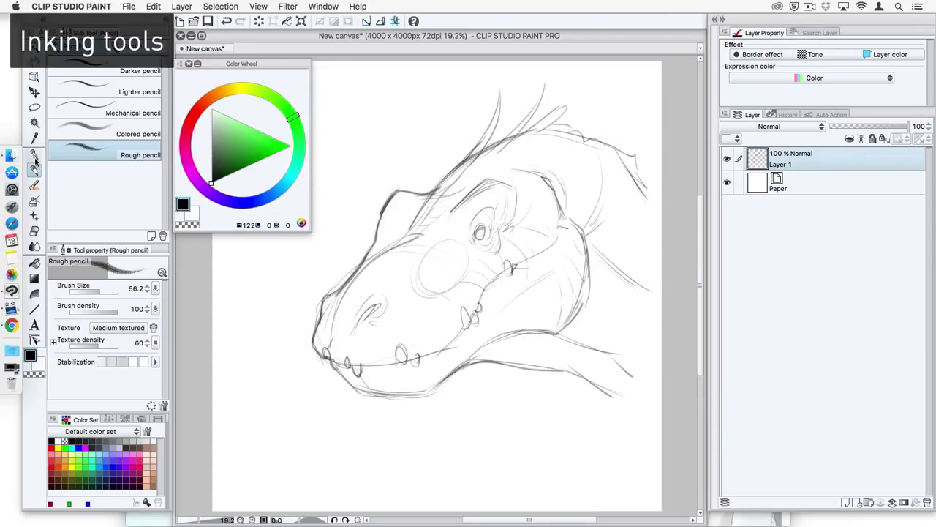
click(34, 155)
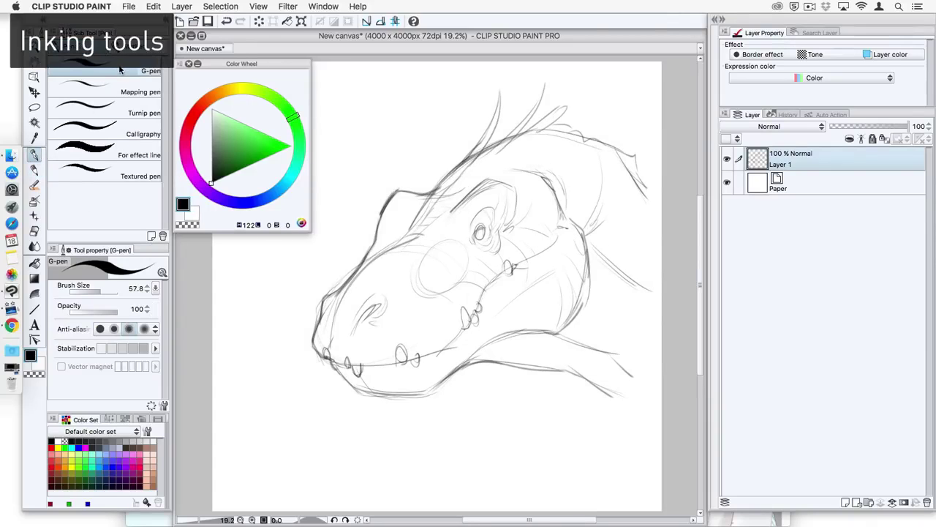
drag(393, 211, 525, 212)
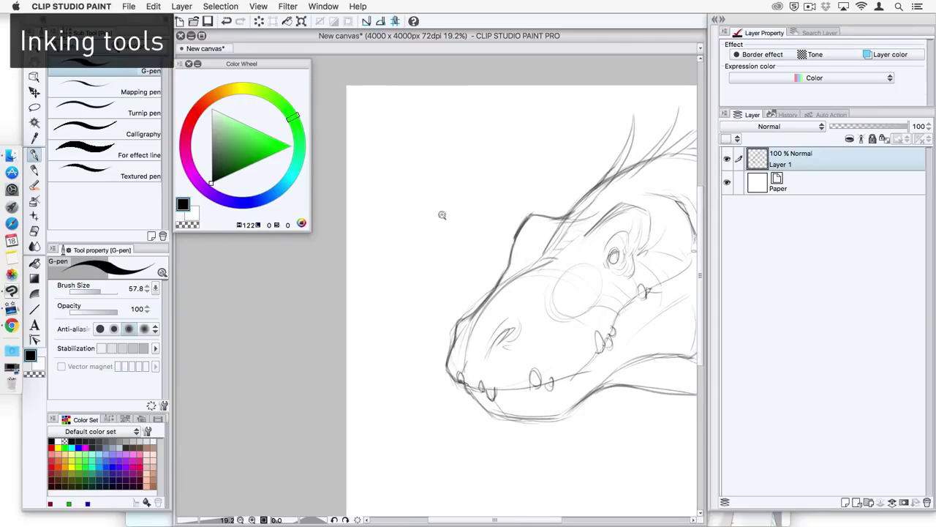
scroll(441, 212, up, 2)
mouse_move(331, 315)
mouse_down()
mouse_move(356, 291)
mouse_move(447, 95)
mouse_up()
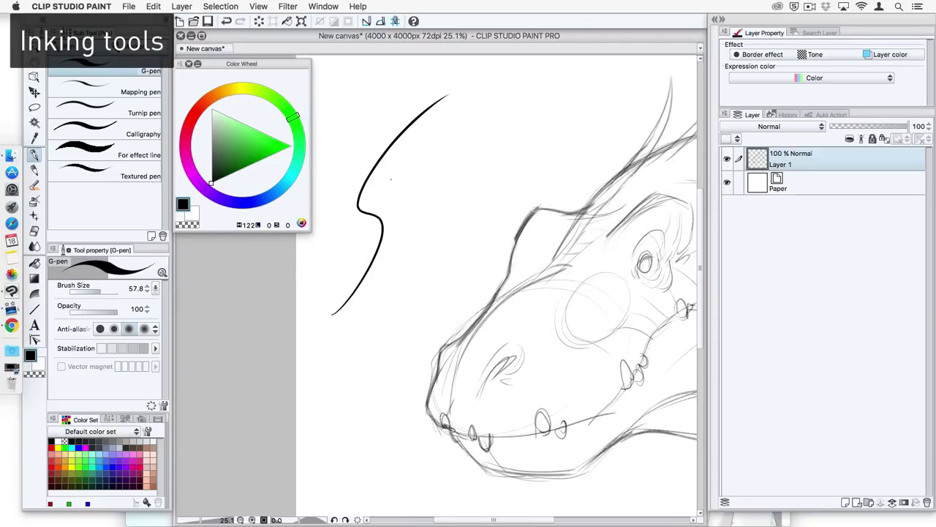
mouse_move(367, 199)
mouse_down()
mouse_move(444, 114)
mouse_move(386, 184)
mouse_move(459, 120)
mouse_move(467, 131)
mouse_up()
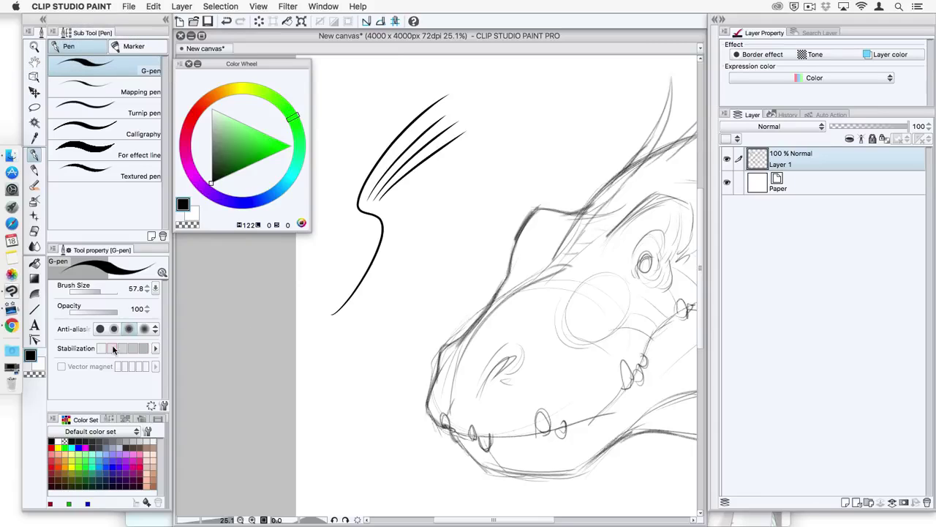
- Set the G-pen's stabilization to the highest level and ink curved hatching lines along the lower half of the S-curve
click(144, 350)
mouse_move(383, 212)
mouse_down()
mouse_move(376, 279)
mouse_move(392, 254)
mouse_move(380, 289)
mouse_up()
drag(401, 221, 389, 297)
drag(405, 241, 388, 319)
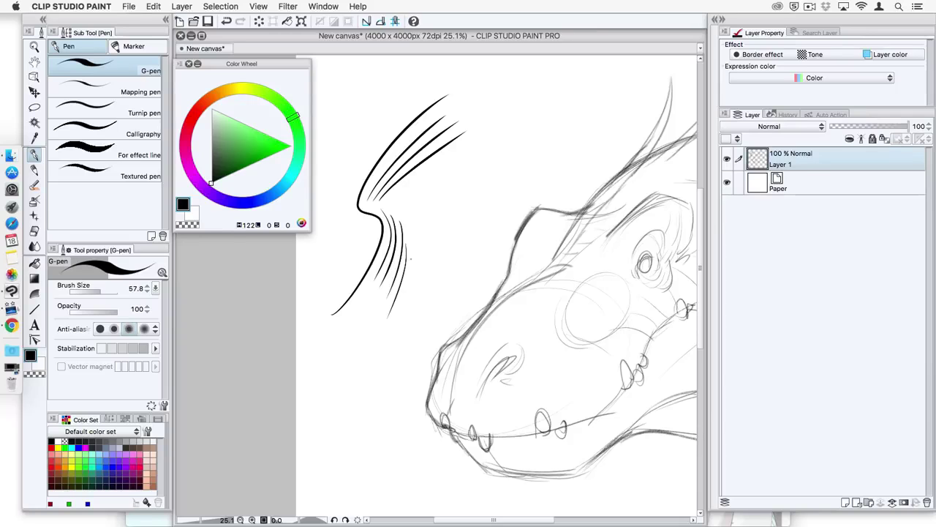
drag(411, 259, 384, 329)
- Ink a set of parallel wavy lines between the S-curve and the dinosaur's snout
scroll(456, 206, up, 1)
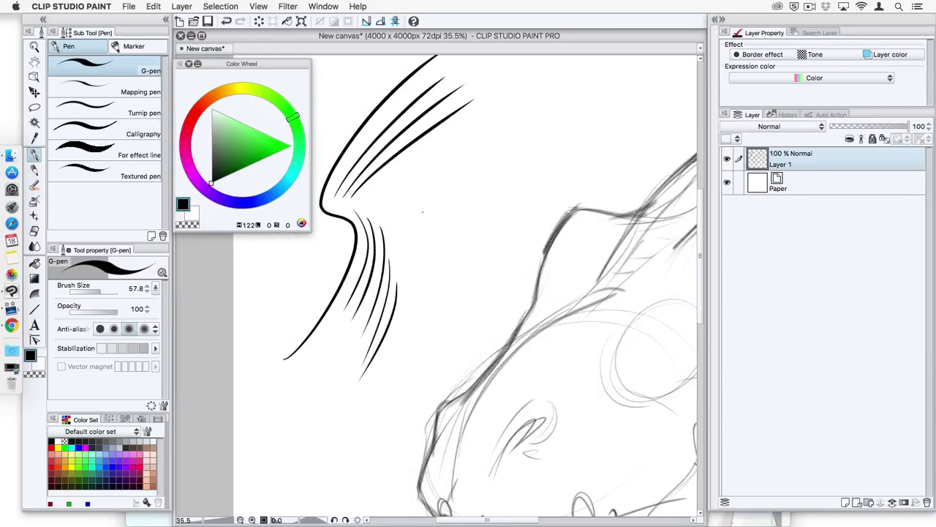
mouse_move(412, 256)
mouse_down()
mouse_move(477, 155)
mouse_move(568, 102)
mouse_up()
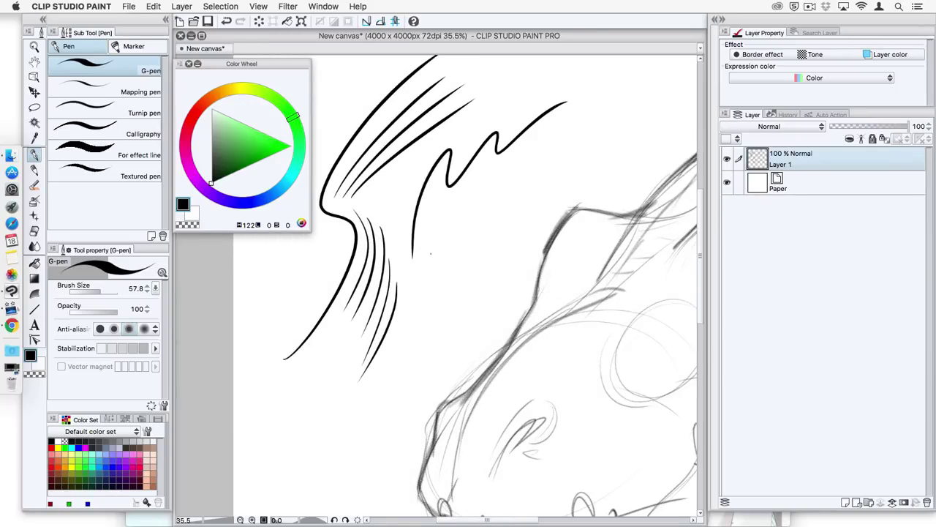
mouse_move(426, 255)
mouse_down()
mouse_move(503, 160)
mouse_move(565, 124)
mouse_move(458, 213)
mouse_move(562, 146)
mouse_up()
mouse_move(442, 279)
mouse_down()
mouse_move(481, 218)
mouse_move(567, 150)
mouse_up()
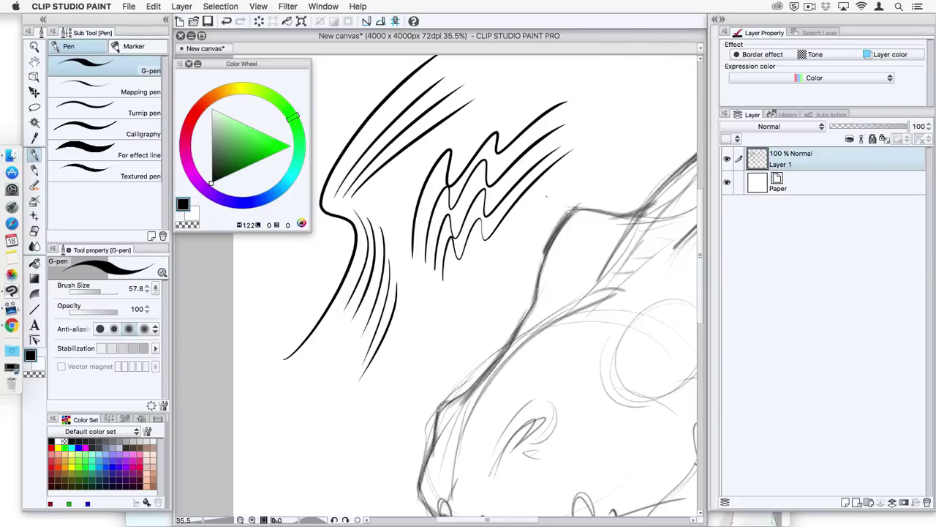
- Add another wavy line below the set and fan short tapered strokes out at its lower end
drag(555, 227, 477, 238)
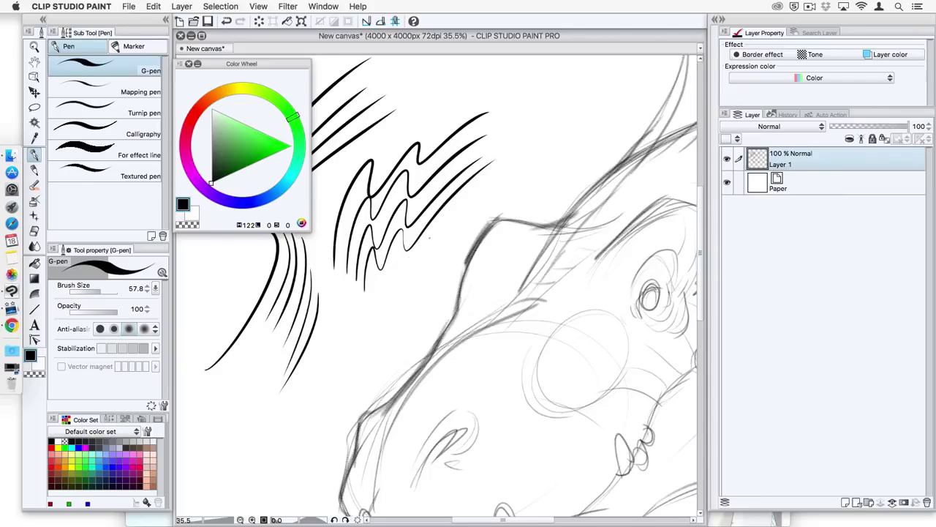
mouse_move(373, 298)
mouse_down()
mouse_move(377, 275)
mouse_move(505, 163)
mouse_up()
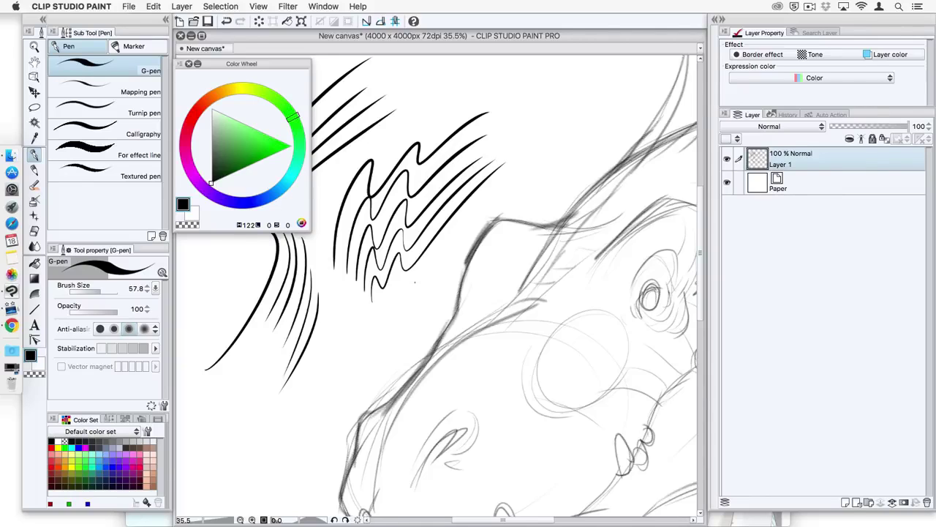
mouse_move(413, 272)
mouse_down()
mouse_move(497, 187)
mouse_move(440, 260)
mouse_move(477, 235)
mouse_move(415, 276)
mouse_up()
drag(444, 278, 414, 276)
drag(528, 169, 556, 253)
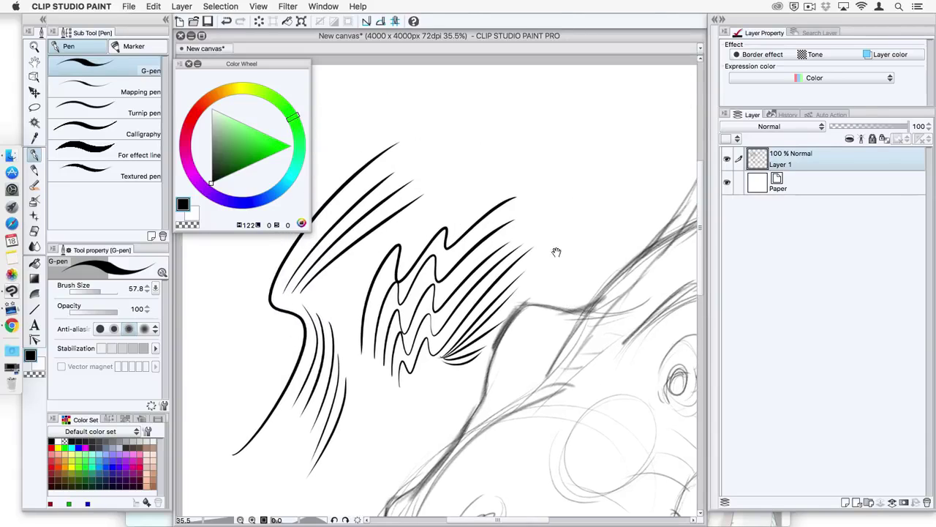
- Ink a fan of tapered diagonal strokes above the set of wavy lines with the G-pen
drag(414, 232, 530, 114)
drag(433, 219, 553, 117)
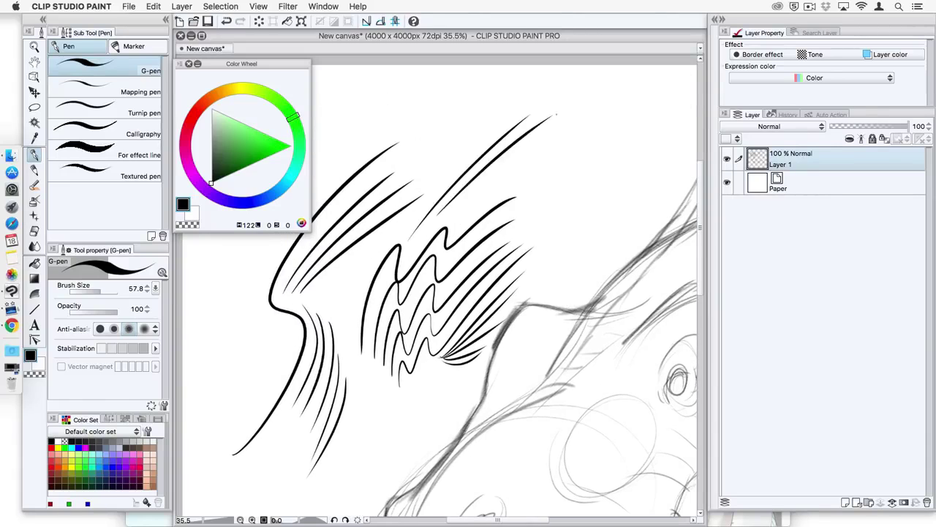
drag(468, 197, 581, 117)
drag(505, 177, 606, 115)
- Undo the practice pen strokes beside the dinosaur's snout
key(super+z)
key(super+z)
key(super+z)
key(super+z)
key(super+z)
key(super+z)
key(super+z)
key(super+z)
key(super+z)
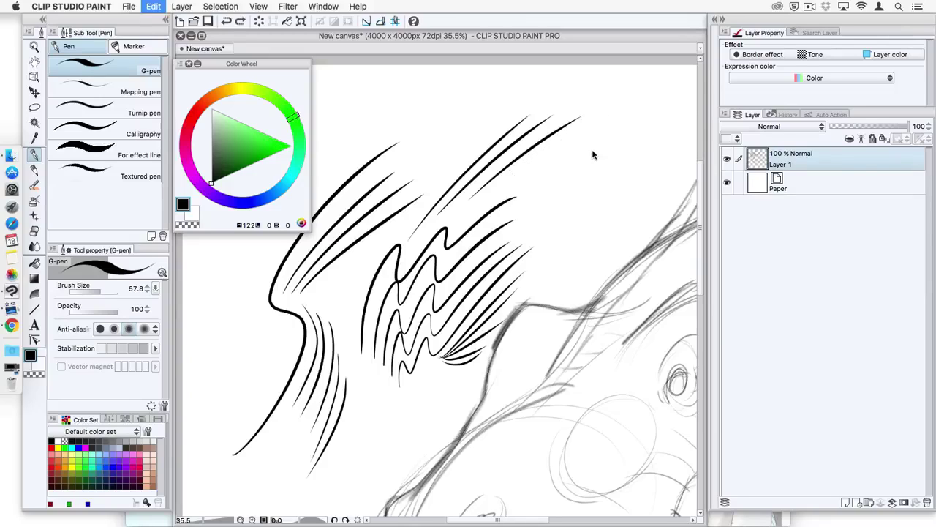
key(super+z)
key(super+z)
key(super+z)
key(super+z)
key(super+z)
key(super+z)
key(super+z)
key(super+z)
key(super+z)
key(super+z)
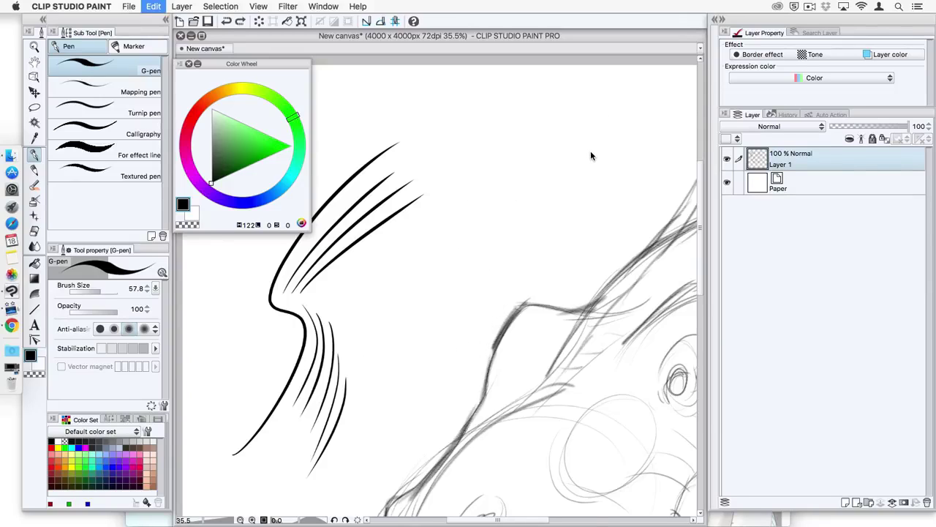
key(super+z)
key(super+z)
key(super+z)
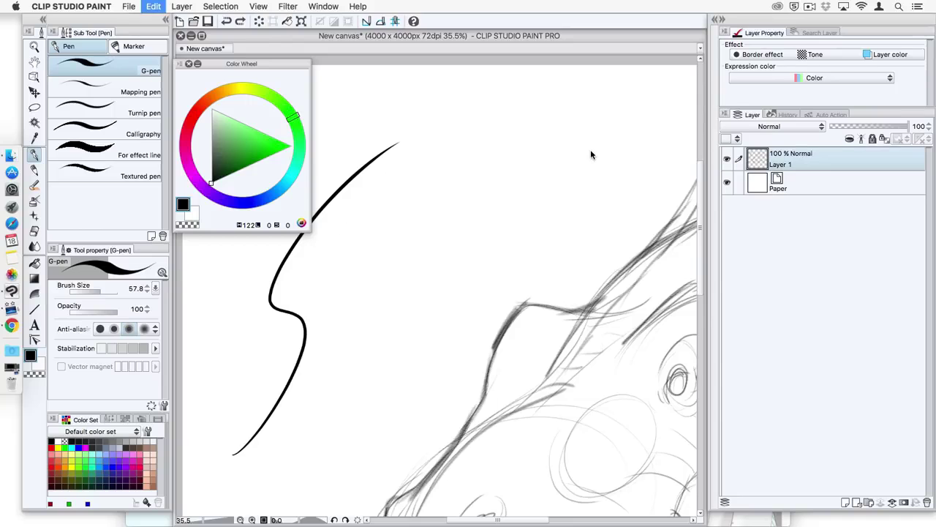
- Lower the sketch layer's opacity to 30% and add a new layer above it for inking
drag(594, 287, 562, 144)
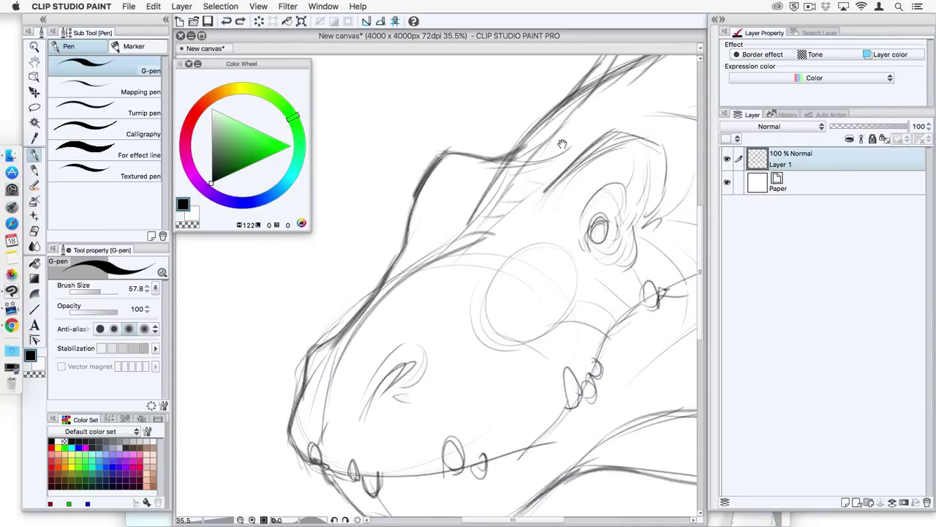
drag(901, 127, 852, 126)
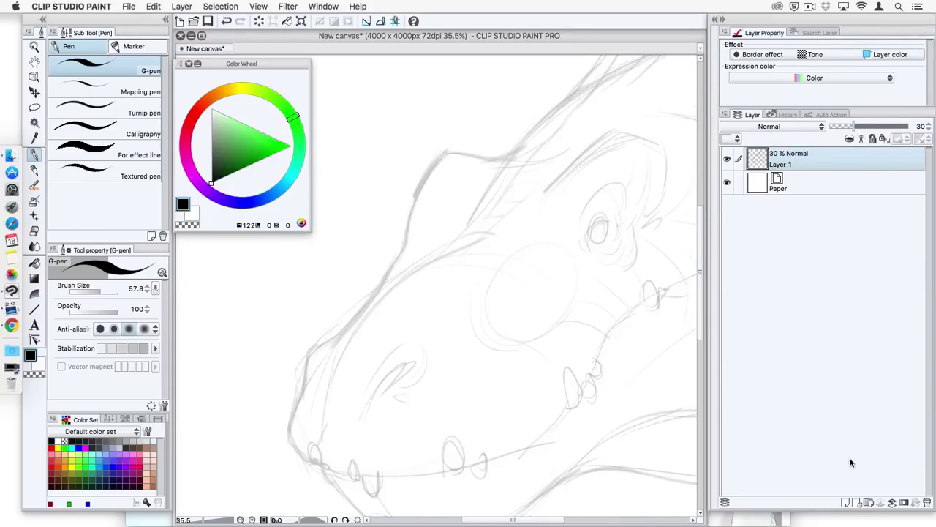
click(846, 503)
- Ink the dinosaur's eye with its lids and creases, plus the brow ridge arching over it
scroll(504, 242, right, 5)
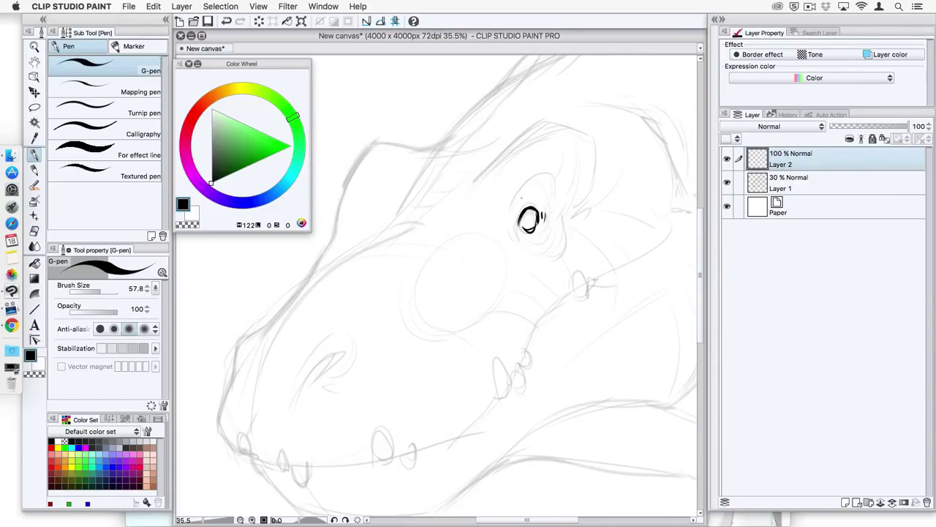
drag(550, 172, 549, 212)
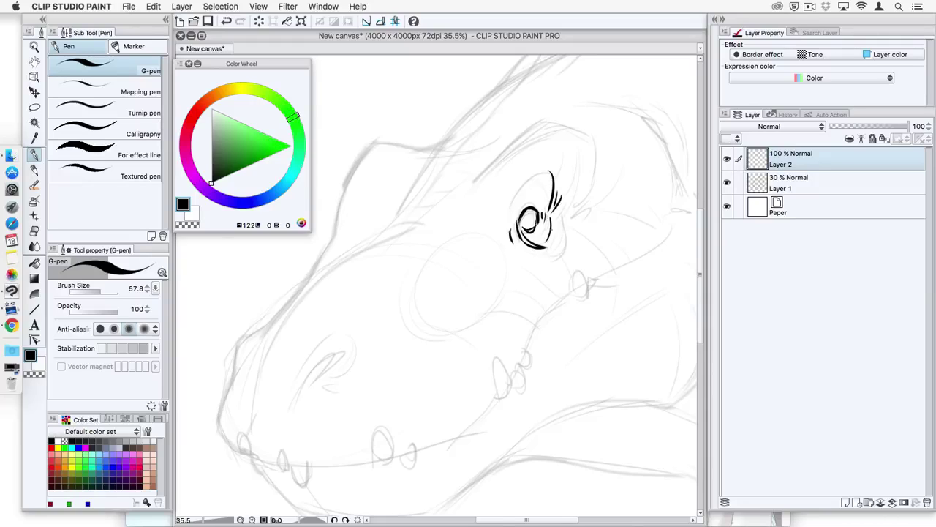
drag(560, 213, 547, 255)
mouse_move(584, 185)
mouse_down()
mouse_move(497, 228)
mouse_move(535, 175)
mouse_up()
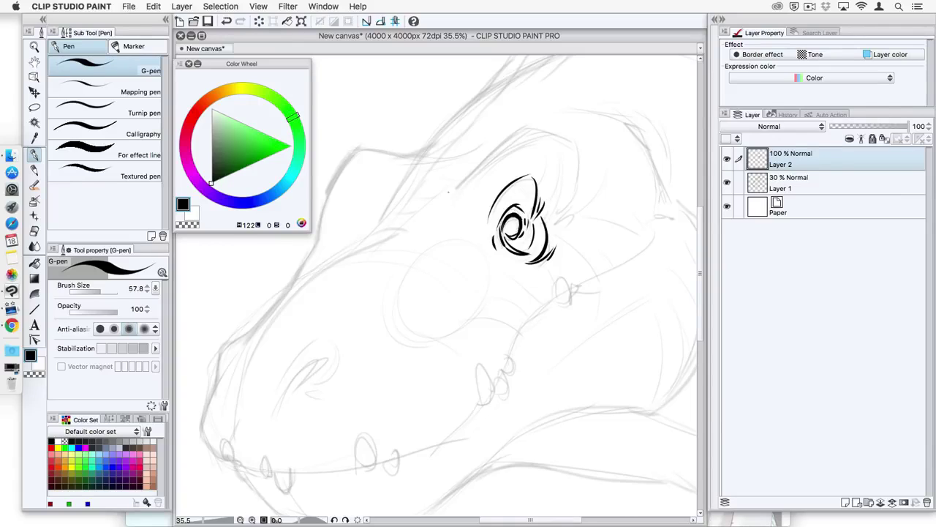
mouse_move(468, 174)
mouse_down()
mouse_move(508, 139)
mouse_move(565, 133)
mouse_move(584, 174)
mouse_move(563, 218)
mouse_move(610, 181)
mouse_up()
drag(516, 171, 512, 196)
- Ink the raised bump on top of the snout and the start of the snout's upper outline
scroll(497, 250, down, 2)
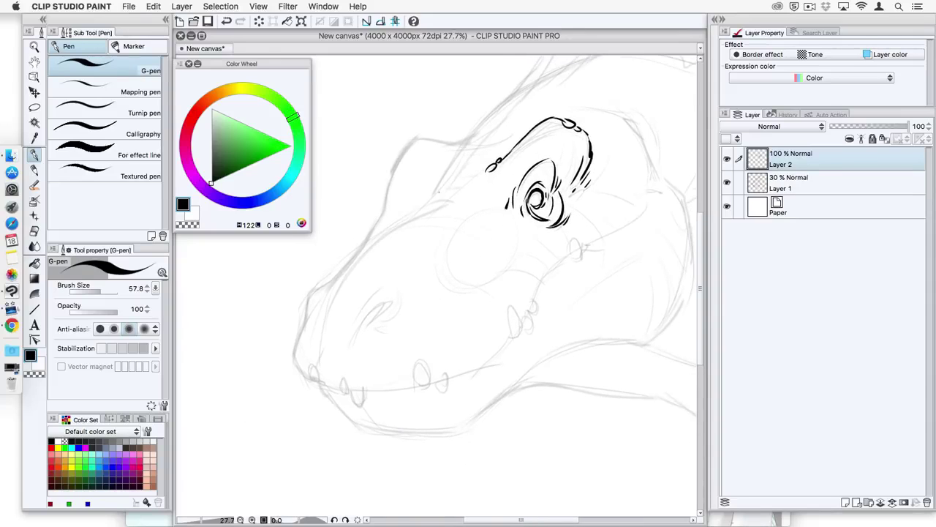
drag(482, 120, 404, 222)
drag(453, 187, 426, 210)
drag(416, 139, 384, 205)
drag(385, 205, 358, 256)
drag(415, 139, 470, 139)
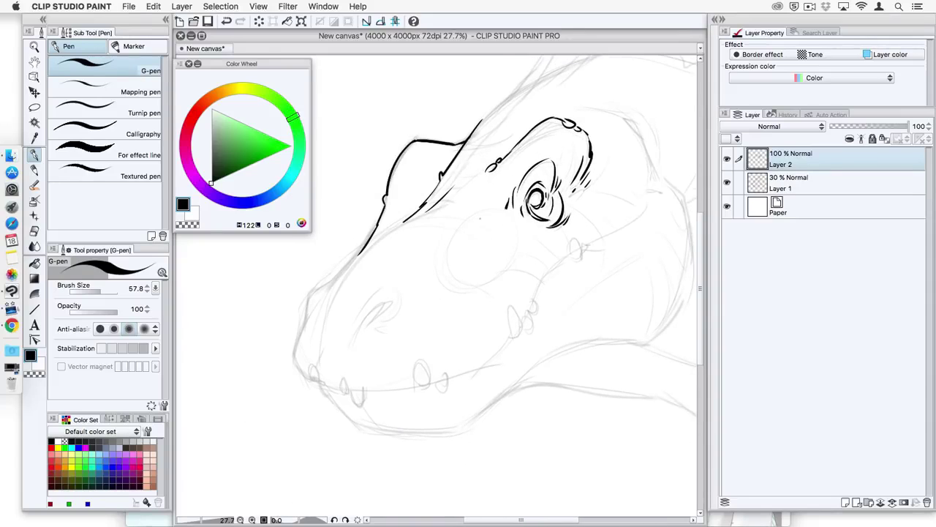
- Ink the front of the snout and the mouth line with its protruding teeth
scroll(497, 286, down, 1)
drag(397, 202, 328, 300)
mouse_move(341, 270)
mouse_down()
mouse_move(319, 334)
mouse_move(390, 371)
mouse_move(409, 351)
mouse_move(416, 360)
mouse_move(466, 351)
mouse_move(547, 278)
mouse_up()
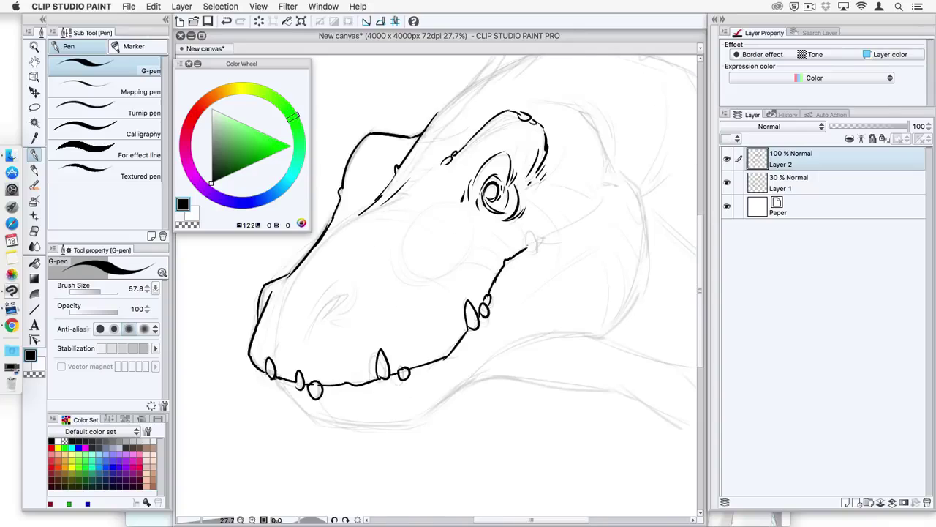
- Ink the rearmost tooth and extend the mouth line up to its corner behind the eye
drag(528, 235, 532, 251)
drag(538, 237, 614, 191)
key(super+z)
scroll(573, 234, down, 3)
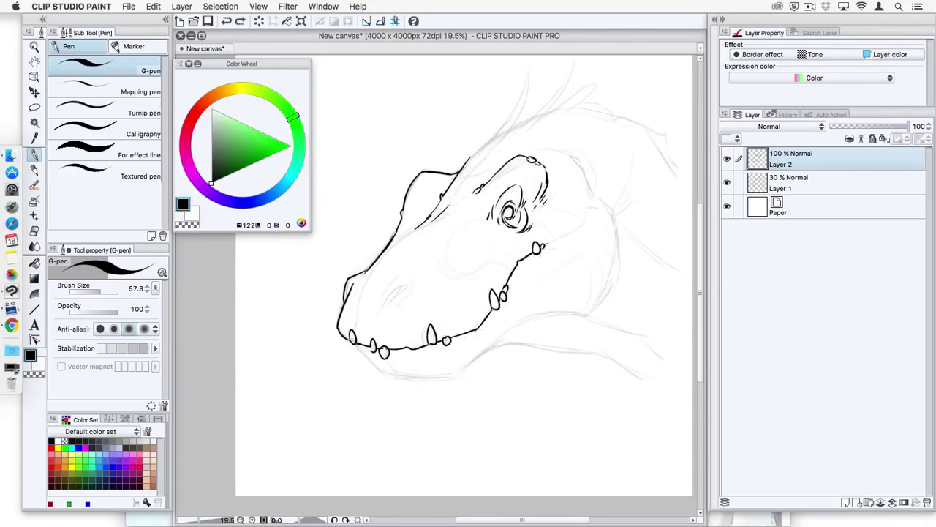
drag(544, 244, 588, 213)
drag(580, 212, 593, 207)
- Ink the skin folds between the eye and mouth corner, and the curved cheek hollow with short hatching
scroll(591, 247, up, 2)
mouse_move(527, 197)
mouse_down()
mouse_move(515, 224)
mouse_move(544, 242)
mouse_up()
drag(544, 234, 555, 240)
drag(414, 239, 410, 296)
drag(414, 289, 432, 291)
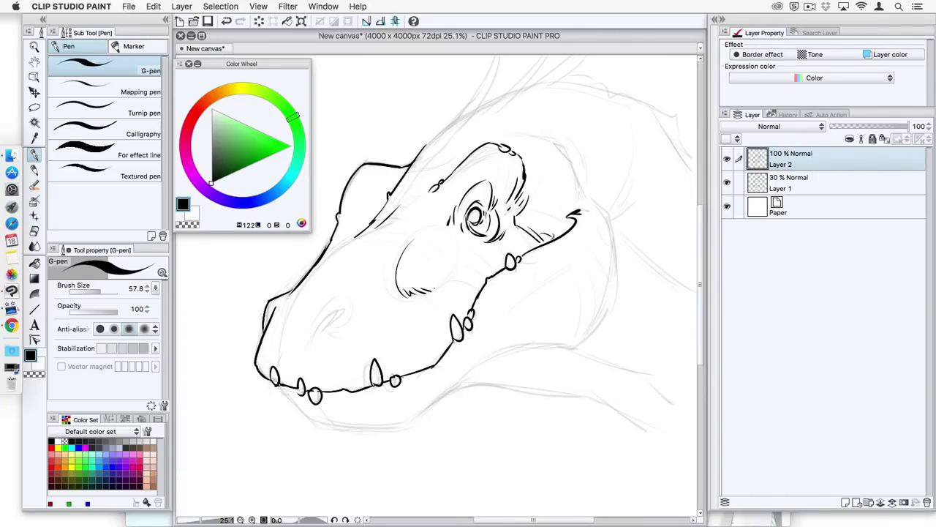
- Ink the nostril with its surrounding creases and a contour line along the front of the snout
drag(309, 354, 322, 319)
drag(322, 324, 341, 310)
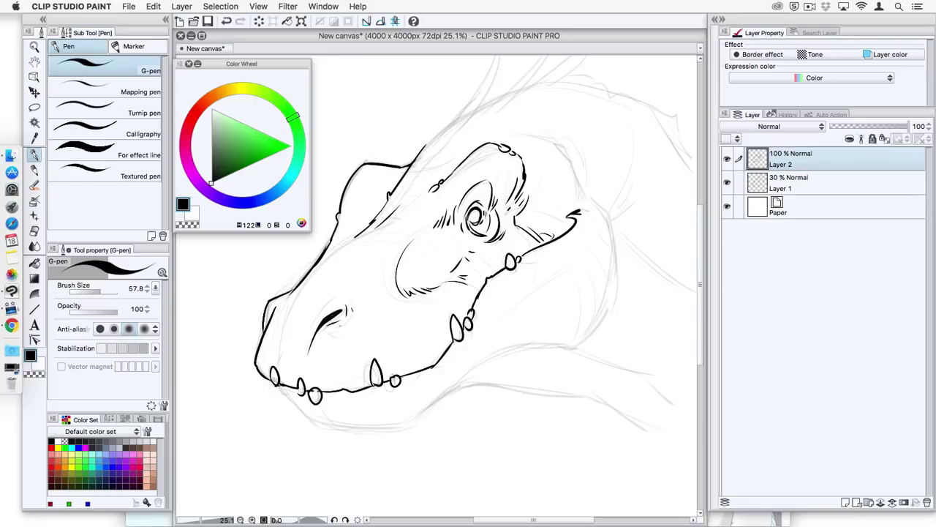
drag(306, 342, 326, 306)
mouse_move(323, 306)
mouse_down()
mouse_move(344, 289)
mouse_move(275, 358)
mouse_up()
key(super+z)
drag(297, 299, 280, 336)
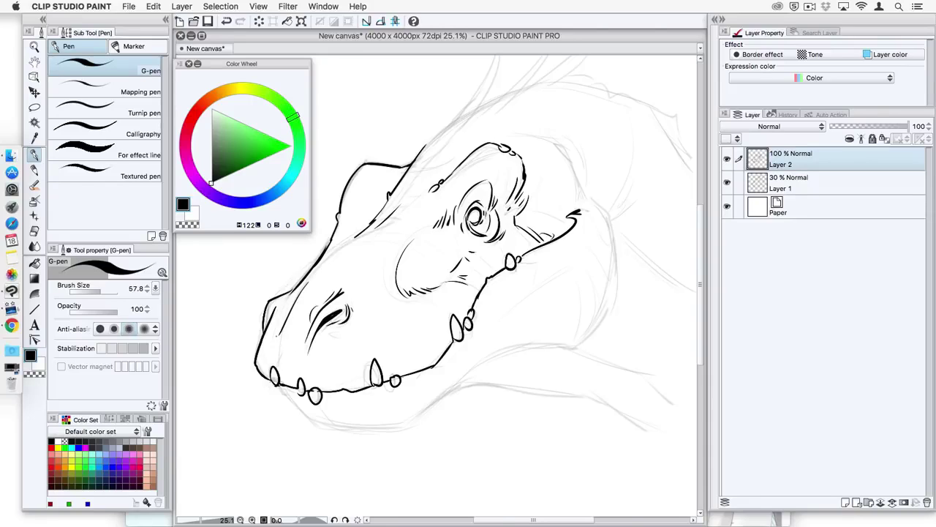
- Ink the ridge line along the snout and the creases across its raised bump
drag(323, 264, 397, 175)
drag(343, 218, 362, 217)
mouse_move(343, 224)
mouse_down()
mouse_move(424, 207)
mouse_move(444, 193)
mouse_up()
- Ink the three long pointed spikes rising from the back of the head
scroll(424, 222, down, 1)
drag(426, 204, 446, 179)
mouse_move(439, 188)
mouse_down()
mouse_move(414, 225)
mouse_move(479, 117)
mouse_up()
key(super+z)
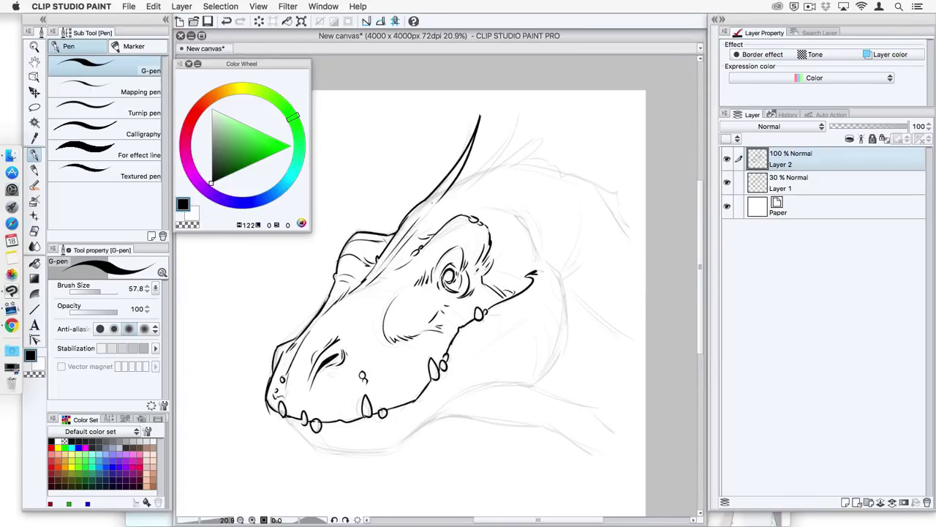
drag(477, 181, 525, 111)
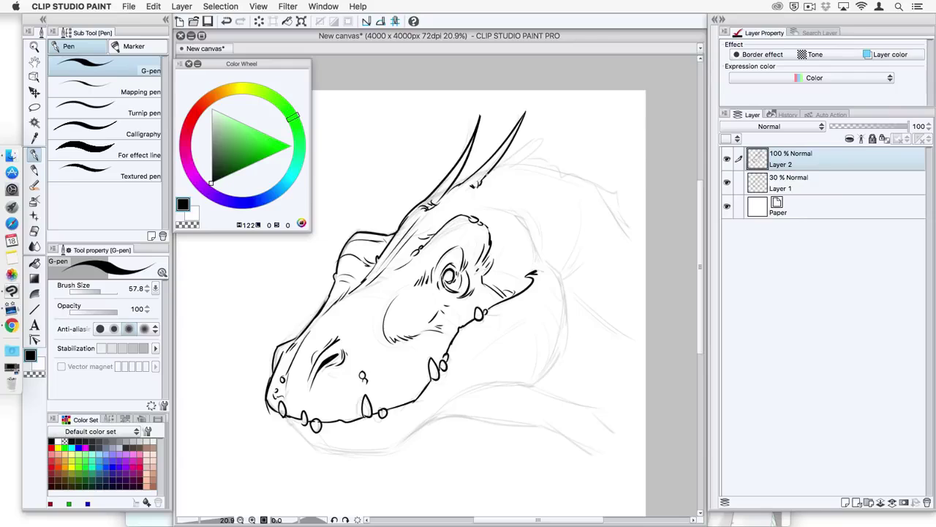
drag(492, 171, 557, 124)
- Ink the jagged top of the head behind the spikes and continue down the back of the neck
mouse_move(515, 164)
mouse_down()
mouse_move(557, 124)
mouse_move(517, 162)
mouse_up()
mouse_move(520, 162)
mouse_down()
mouse_move(550, 159)
mouse_move(563, 179)
mouse_up()
mouse_move(543, 165)
mouse_down()
mouse_move(540, 172)
mouse_move(550, 156)
mouse_up()
mouse_move(550, 153)
mouse_down()
mouse_move(615, 197)
mouse_move(625, 217)
mouse_up()
- Ink the contours behind the eye, the rear curve of the jaw and the cheek lines below the mouth corner
mouse_move(474, 184)
mouse_down()
mouse_move(525, 237)
mouse_move(528, 215)
mouse_up()
drag(535, 193, 553, 320)
drag(492, 325, 520, 281)
drag(476, 304, 535, 255)
drag(516, 272, 543, 254)
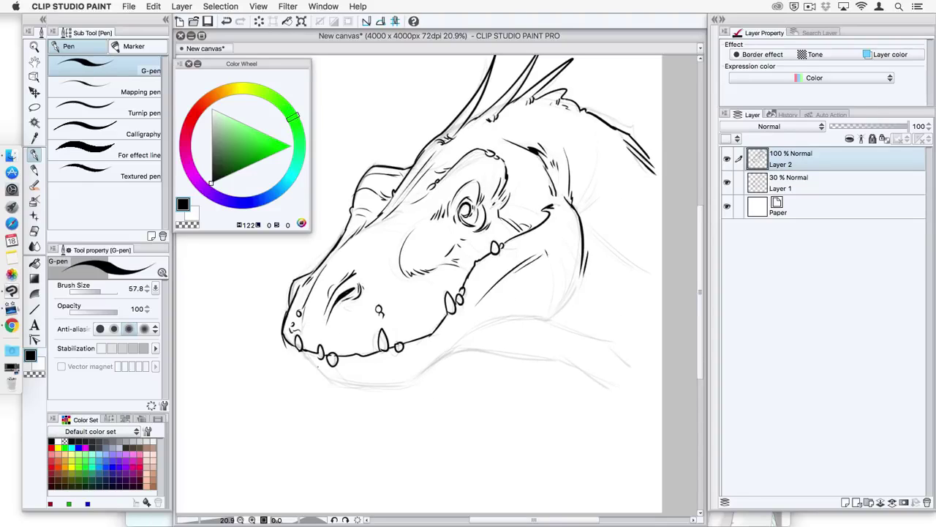
- Ink the lower jaw from the chin to the jaw's rear, plus the throat and lower neck lines
mouse_move(298, 351)
mouse_down()
mouse_move(342, 382)
mouse_move(412, 379)
mouse_move(526, 312)
mouse_move(565, 312)
mouse_up()
mouse_move(474, 350)
mouse_down()
mouse_move(430, 370)
mouse_move(561, 356)
mouse_move(613, 391)
mouse_up()
key(super+z)
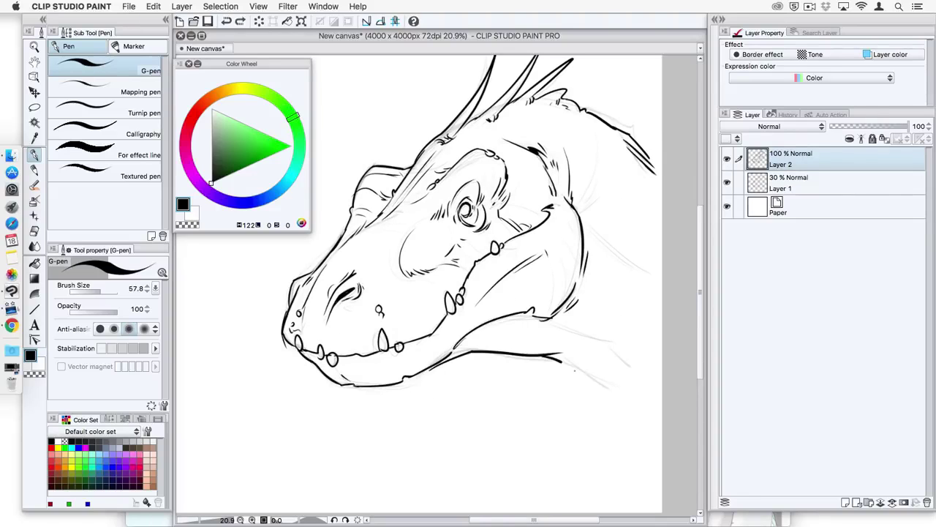
drag(560, 361, 612, 390)
drag(553, 323, 608, 342)
drag(596, 343, 629, 364)
- Ink the side line of the neck and the pointed folds and short hatching across it
drag(580, 209, 648, 271)
mouse_move(578, 169)
mouse_down()
mouse_move(595, 200)
mouse_move(620, 206)
mouse_up()
drag(626, 162, 635, 198)
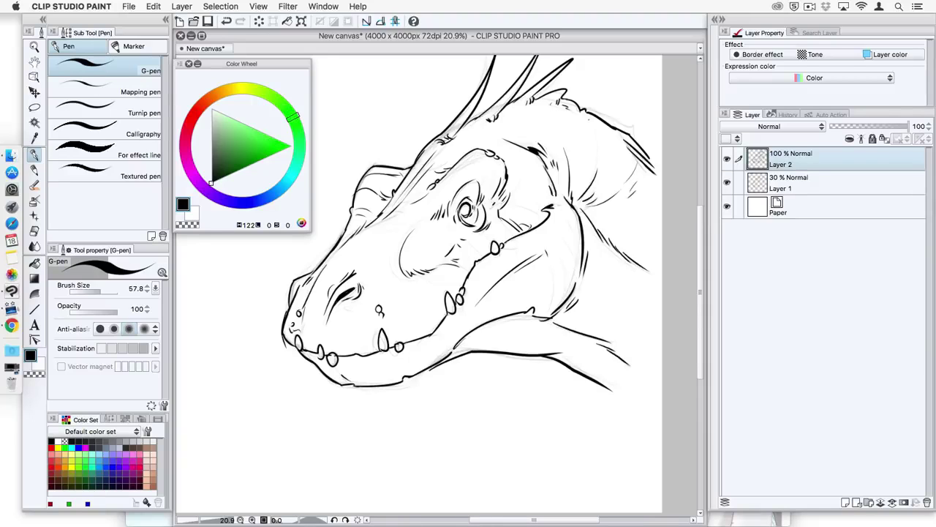
drag(584, 111, 596, 158)
drag(593, 131, 629, 232)
drag(642, 200, 607, 231)
drag(648, 212, 641, 220)
scroll(487, 260, down, 3)
scroll(487, 261, up, 3)
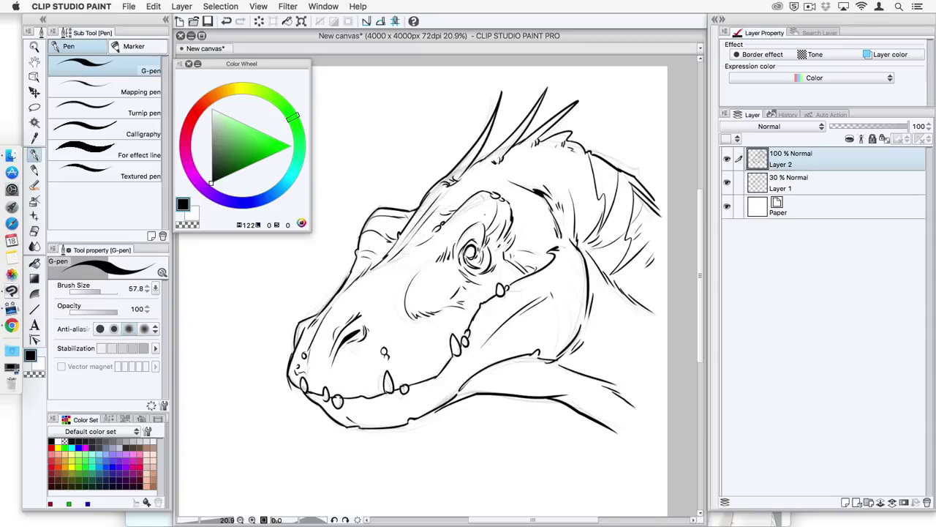
- Add wrinkle lines across the bridge of the snout and small scale details around the muzzle
drag(411, 252, 425, 264)
mouse_move(354, 286)
mouse_down()
mouse_move(400, 301)
mouse_move(402, 285)
mouse_up()
key(super+z)
drag(383, 270, 406, 281)
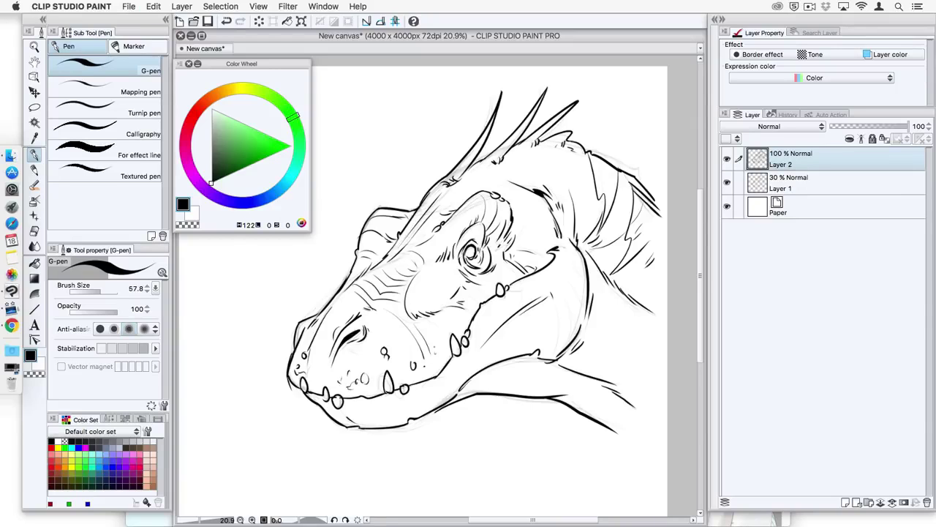
- Pick a near-black colour and thicken the outline at the snout bump with the G-pen at brush size 115.3
scroll(437, 285, down, 3)
scroll(438, 286, up, 4)
alt+click(454, 136)
click(212, 180)
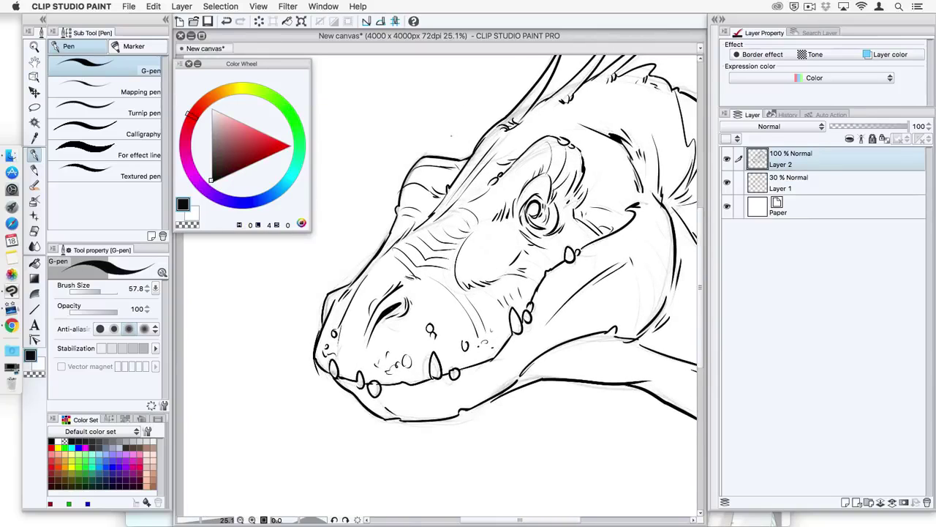
drag(457, 160, 468, 155)
mouse_move(467, 155)
mouse_down()
mouse_move(454, 190)
mouse_move(459, 172)
mouse_move(496, 148)
mouse_up()
key(super+z)
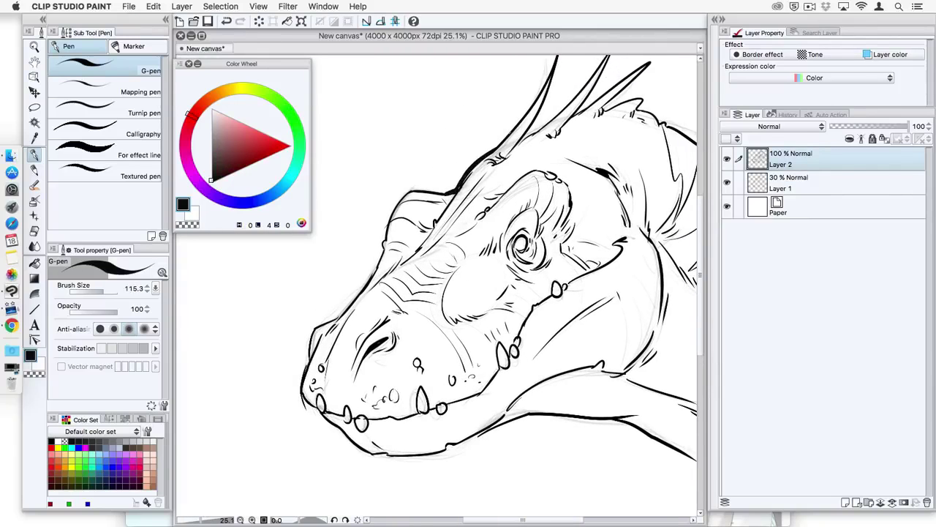
- Trace a heavier outline over the bump and down the front of the snout to the chin
mouse_move(572, 245)
mouse_down()
mouse_move(547, 197)
mouse_move(522, 177)
mouse_up()
drag(522, 177, 605, 142)
mouse_move(443, 193)
mouse_down()
mouse_move(459, 336)
mouse_move(444, 355)
mouse_up()
drag(511, 252, 468, 314)
drag(468, 314, 489, 314)
key(super+z)
drag(428, 274, 412, 312)
mouse_move(512, 241)
mouse_down()
mouse_move(512, 287)
mouse_move(607, 254)
mouse_up()
drag(607, 254, 607, 329)
key(super+z)
mouse_move(379, 255)
mouse_down()
mouse_move(408, 339)
mouse_move(454, 399)
mouse_up()
drag(594, 313, 495, 224)
- Erase the stray ink at the front of the jaw and thicken the chin outline along the lower jaw
key(e)
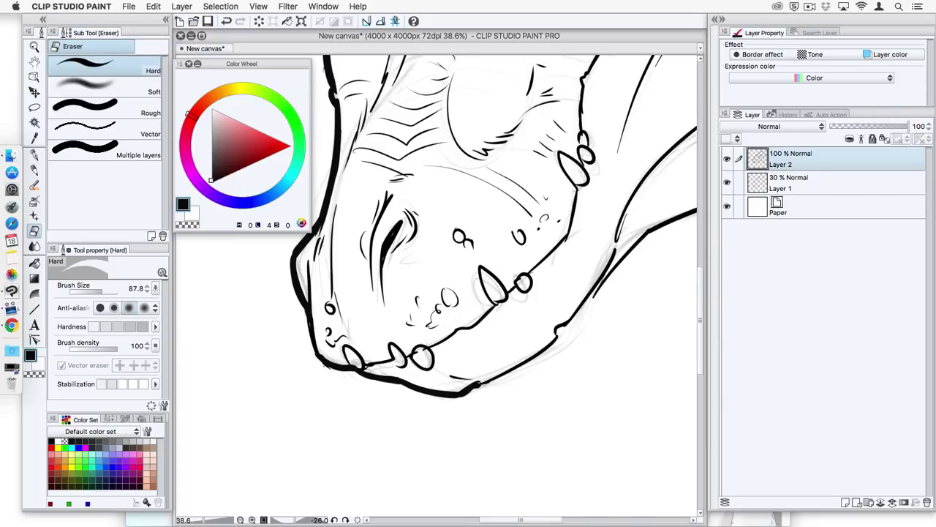
click(327, 366)
key(p)
drag(476, 384, 558, 327)
mouse_move(560, 329)
mouse_down()
mouse_move(445, 410)
mouse_move(543, 313)
mouse_up()
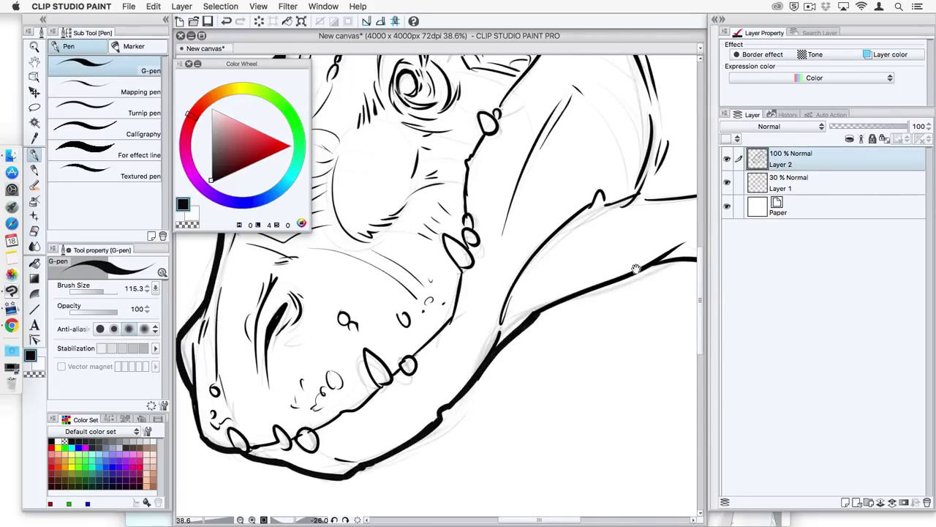
- Continue the heavy outline from the rear of the lower jaw along the underside of the neck
drag(637, 269, 527, 307)
mouse_move(476, 381)
mouse_down()
mouse_move(560, 263)
mouse_move(499, 326)
mouse_up()
key(super+z)
drag(490, 339, 594, 269)
drag(582, 292, 586, 402)
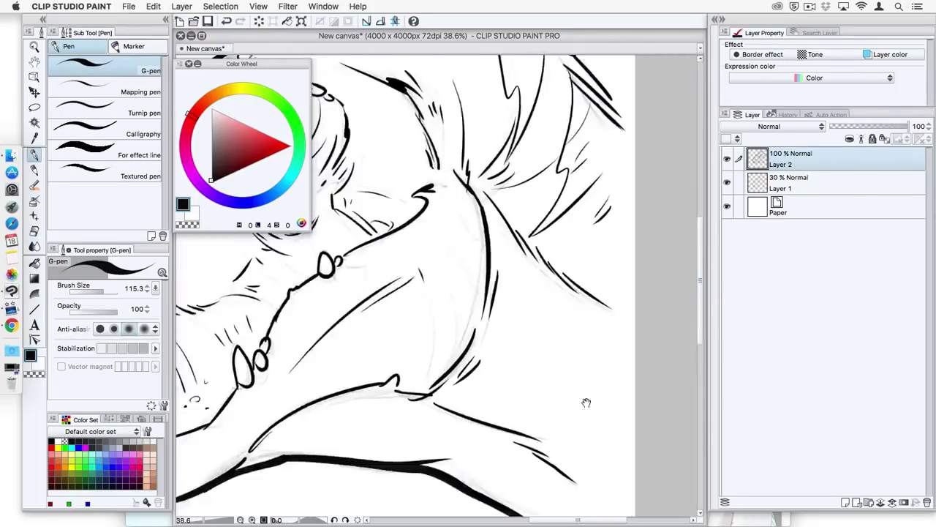
- Thicken the outer outline of the head up to the spikes and along the first two spikes
drag(404, 212, 586, 402)
drag(549, 220, 347, 379)
drag(439, 395, 448, 285)
drag(501, 195, 424, 381)
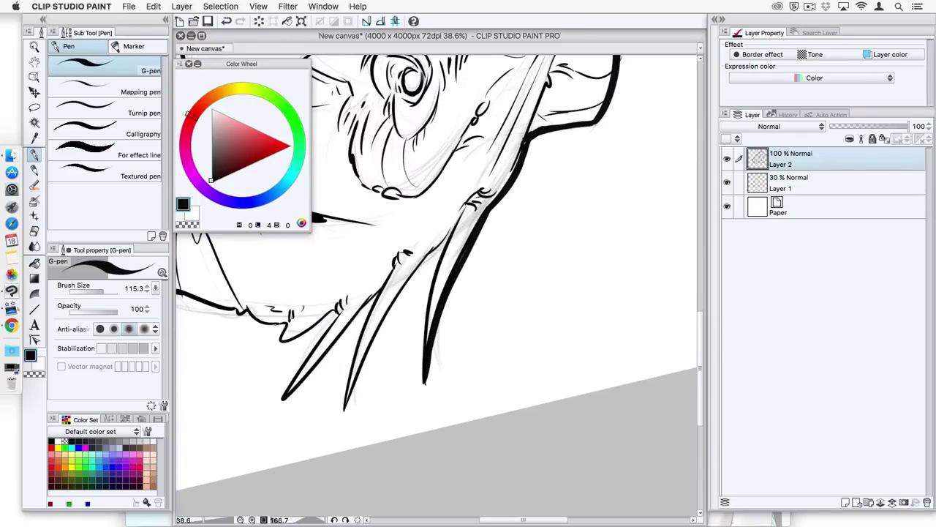
drag(451, 227, 424, 382)
drag(450, 233, 339, 427)
key(super+z)
mouse_move(382, 285)
mouse_down()
mouse_move(345, 377)
mouse_move(341, 426)
mouse_up()
- Thicken the outlines of the remaining spikes, the back of the head and the top of the neck
drag(381, 352, 510, 291)
drag(559, 307, 557, 268)
drag(484, 221, 432, 351)
mouse_move(456, 246)
mouse_down()
mouse_move(429, 351)
mouse_move(408, 275)
mouse_up()
drag(526, 261, 399, 205)
mouse_move(472, 213)
mouse_down()
mouse_move(463, 254)
mouse_move(487, 353)
mouse_move(482, 409)
mouse_up()
scroll(557, 231, down, 2)
scroll(530, 157, up, 3)
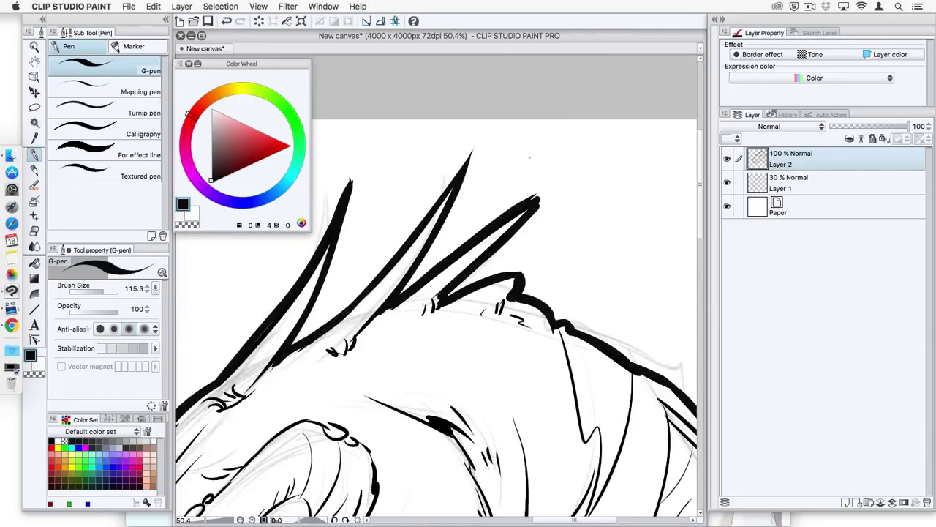
- Clean up the blunt tip of the rearmost spike with the hard eraser
key(e)
drag(526, 198, 647, 196)
scroll(585, 298, down, 5)
drag(585, 299, 541, 164)
- Hide the sketch layer and add a new layer above the line art
click(727, 182)
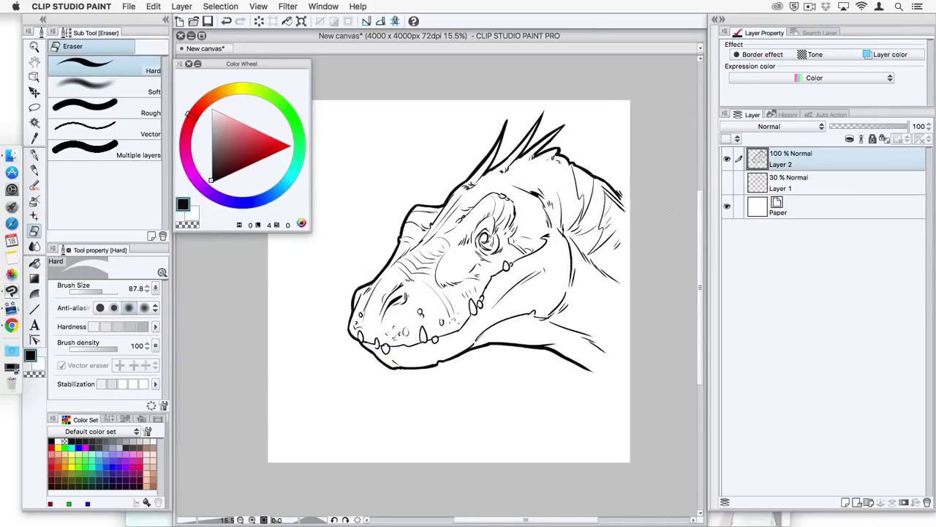
scroll(670, 209, up, 1)
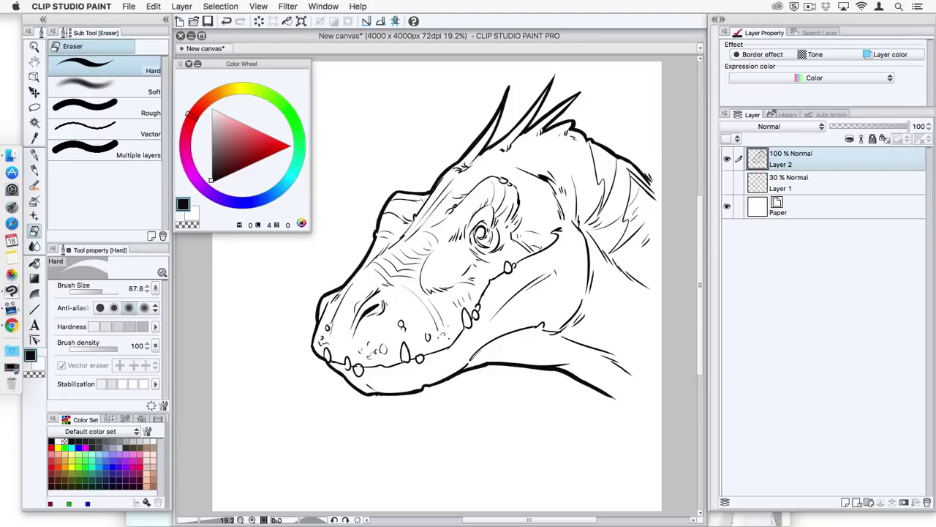
click(846, 503)
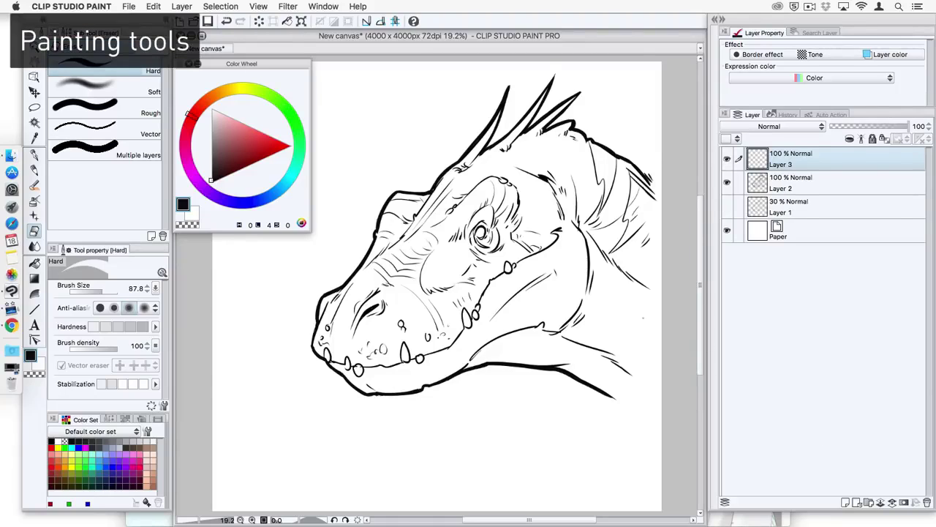
- Switch to the Oil paint flat brush for painting on the new layer
click(35, 186)
drag(426, 196, 515, 225)
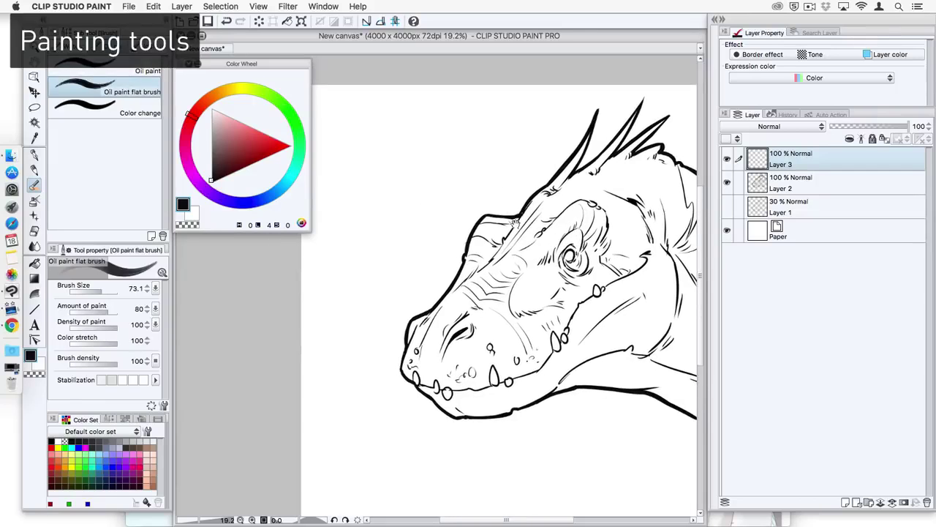
click(421, 190)
drag(437, 191, 449, 160)
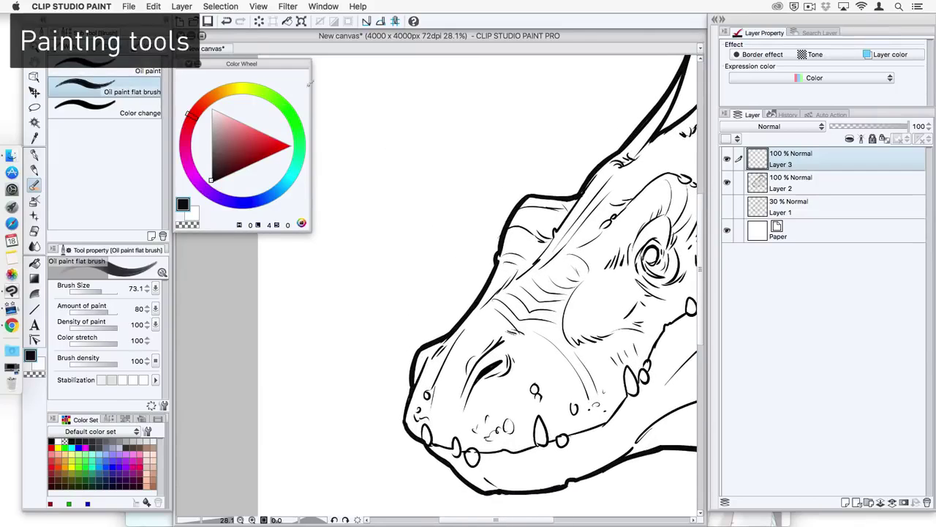
- Paint a red swatch (H 0, L 50, S 55) on the blank area beside the head with brush size 147.2
click(255, 145)
key(])
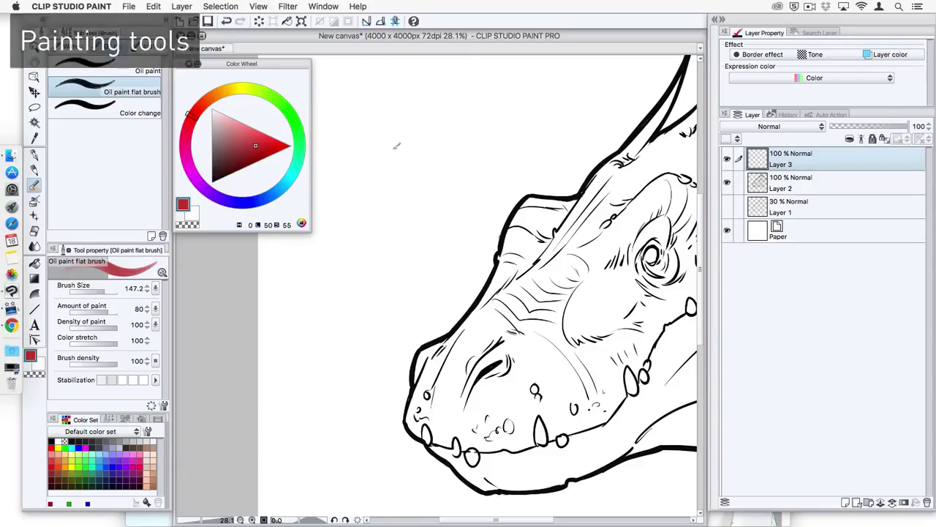
mouse_move(396, 139)
mouse_down()
mouse_move(392, 186)
mouse_move(369, 199)
mouse_move(369, 216)
mouse_up()
- Paint yellow (H 57, L 53, S 68) over the middle and lower part of the red swatch
click(239, 88)
click(259, 139)
click(263, 145)
mouse_move(395, 147)
mouse_down()
mouse_move(395, 174)
mouse_move(387, 152)
mouse_move(382, 168)
mouse_up()
drag(395, 173, 428, 173)
mouse_move(384, 171)
mouse_down()
mouse_move(401, 195)
mouse_move(397, 208)
mouse_move(381, 205)
mouse_move(432, 179)
mouse_move(406, 146)
mouse_move(428, 148)
mouse_move(425, 166)
mouse_move(387, 150)
mouse_move(382, 170)
mouse_move(401, 137)
mouse_move(398, 152)
mouse_move(417, 172)
mouse_up()
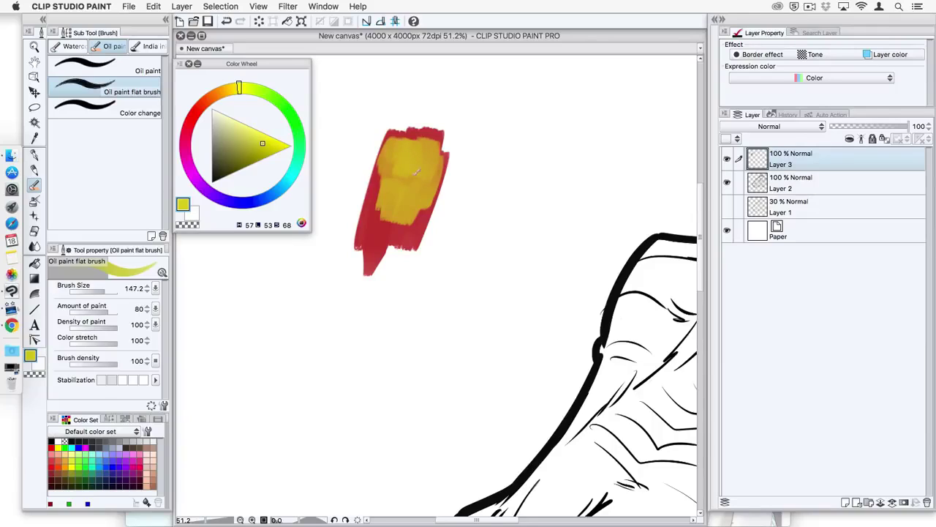
mouse_move(382, 215)
mouse_down()
mouse_move(374, 238)
mouse_move(391, 243)
mouse_move(421, 220)
mouse_move(385, 189)
mouse_move(360, 223)
mouse_move(360, 280)
mouse_move(406, 281)
mouse_move(410, 270)
mouse_up()
- Paint a bright green patch (H 115, L 53, S 68) over the lower end of the swatch
drag(224, 101, 309, 130)
drag(417, 256, 384, 289)
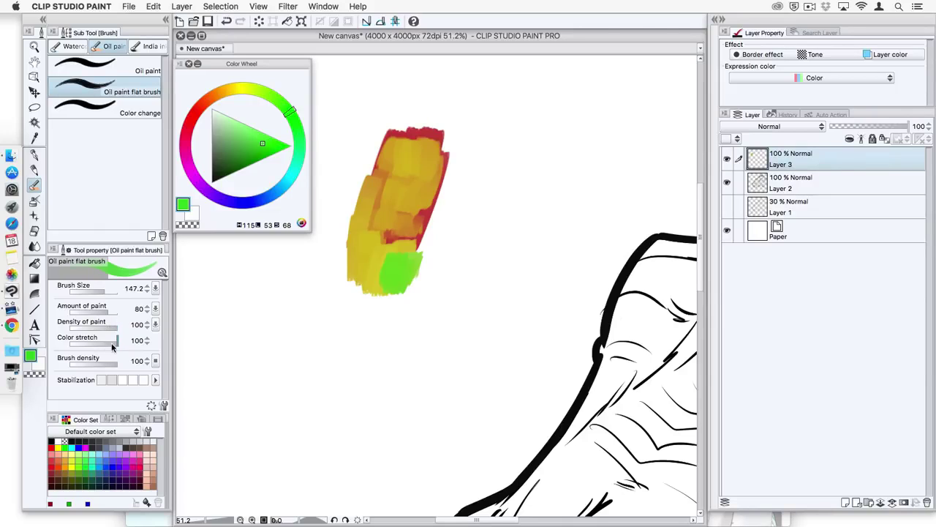
mouse_move(422, 251)
mouse_down()
mouse_move(382, 252)
mouse_move(367, 236)
mouse_up()
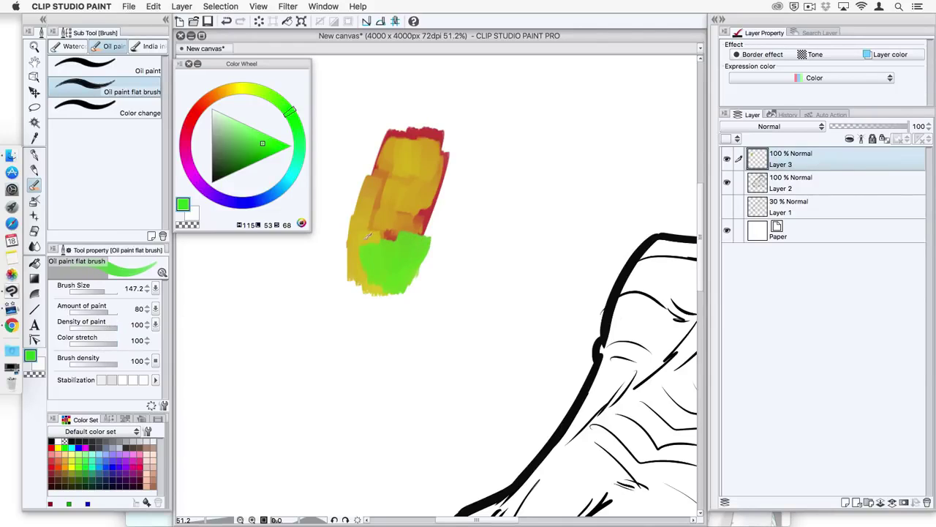
- Mix the swatch's green, yellow and red areas by repeatedly sampling in-between colours with the eyedropper and painting over their borders
alt+click(365, 243)
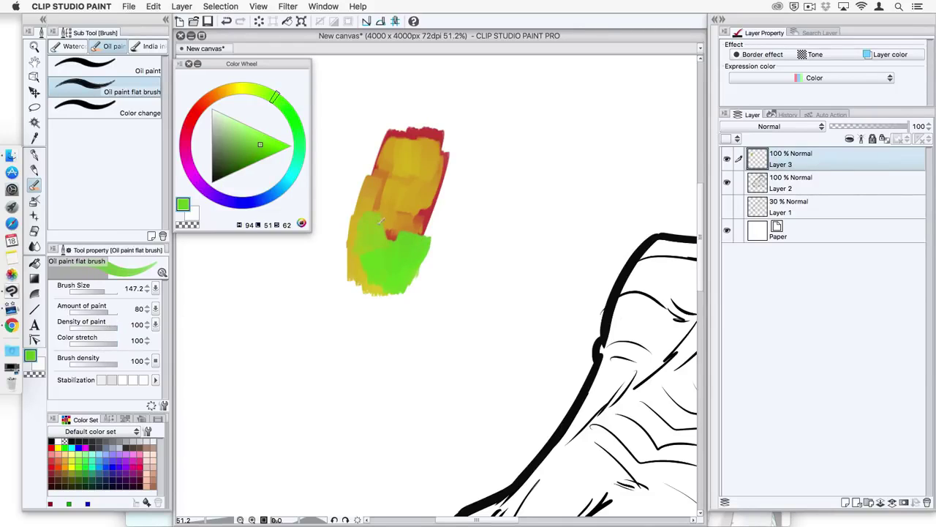
alt+click(398, 200)
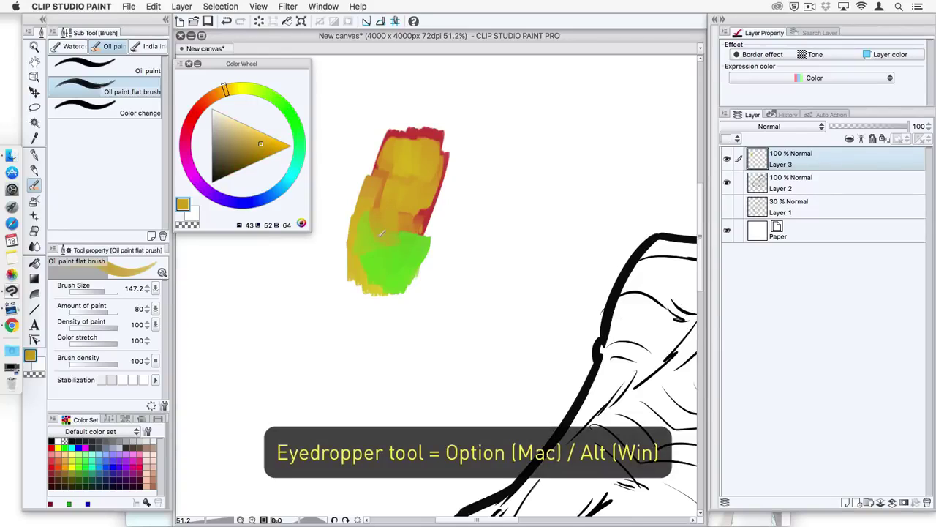
alt+click(379, 230)
alt+click(422, 214)
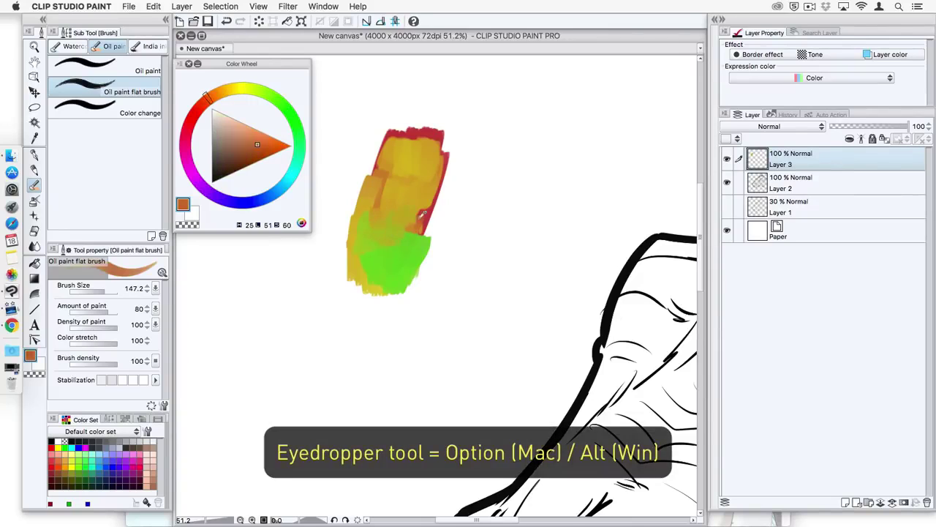
alt+click(402, 220)
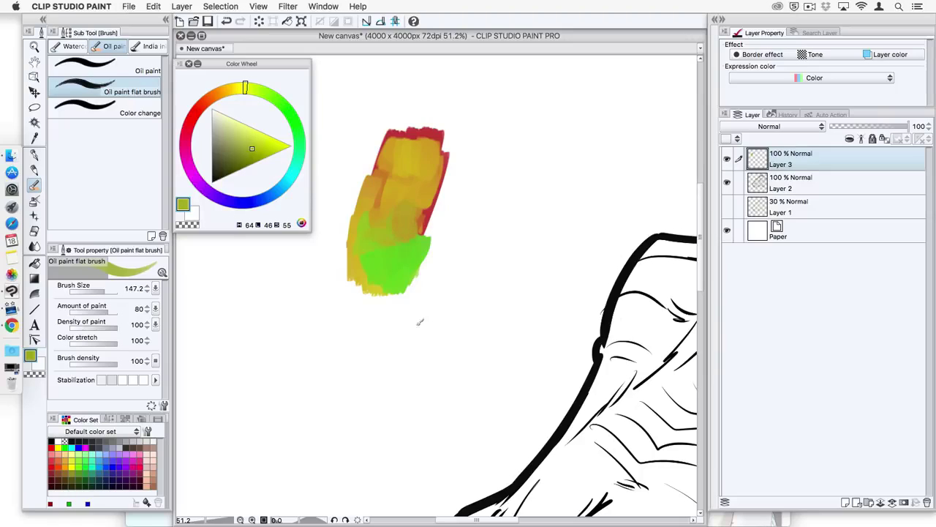
alt+click(387, 176)
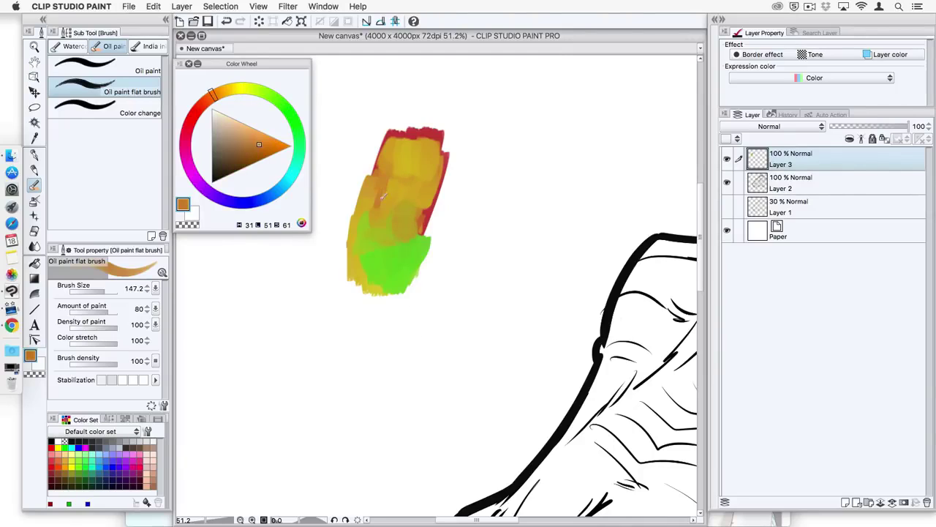
alt+click(395, 134)
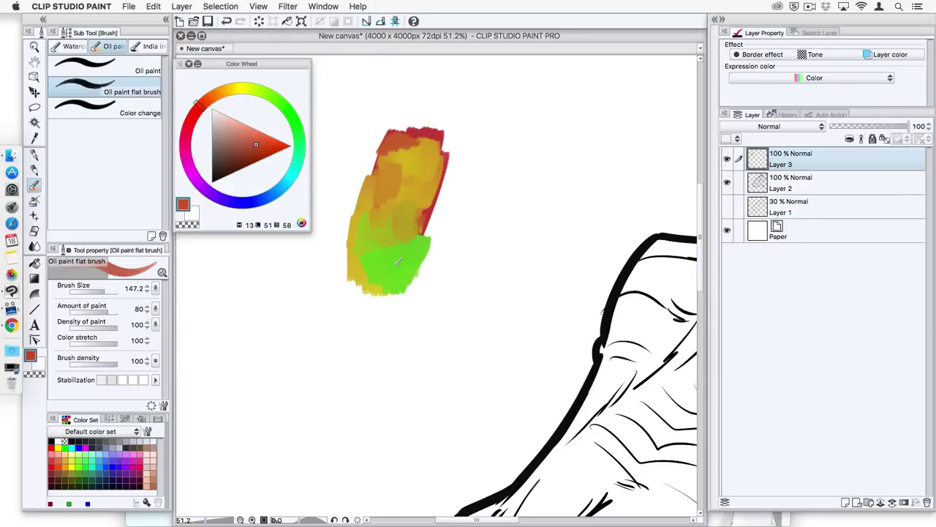
- Paint a blue stroke along the swatch's left edge and smooth the colour borders with the Soothing watercolor blender, enlarged to size 91.3
click(262, 204)
mouse_move(382, 135)
mouse_down()
mouse_move(344, 242)
mouse_move(343, 297)
mouse_up()
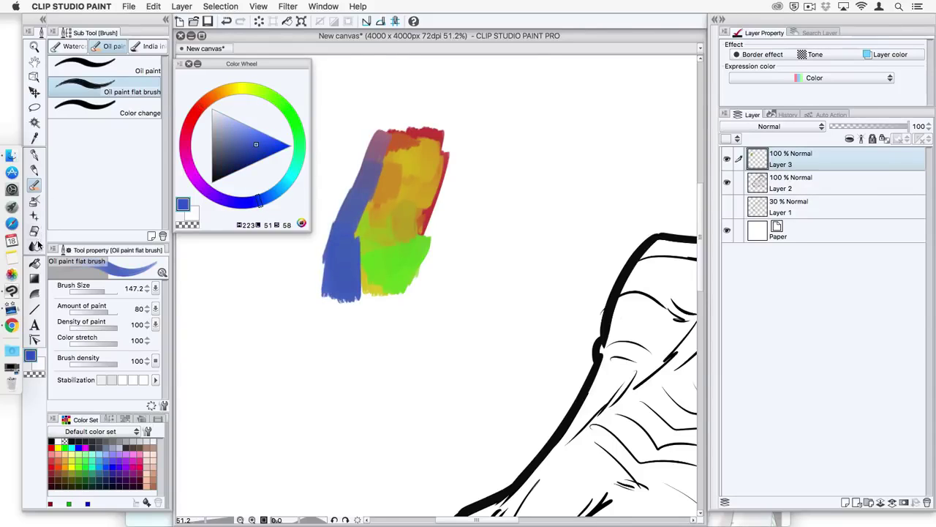
click(35, 245)
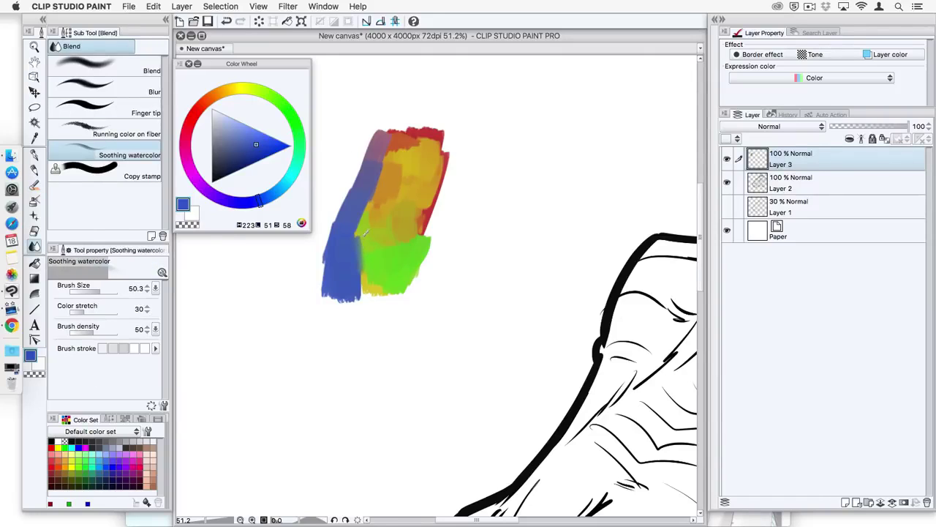
mouse_move(354, 239)
mouse_down()
mouse_move(358, 267)
mouse_move(358, 222)
mouse_move(373, 214)
mouse_up()
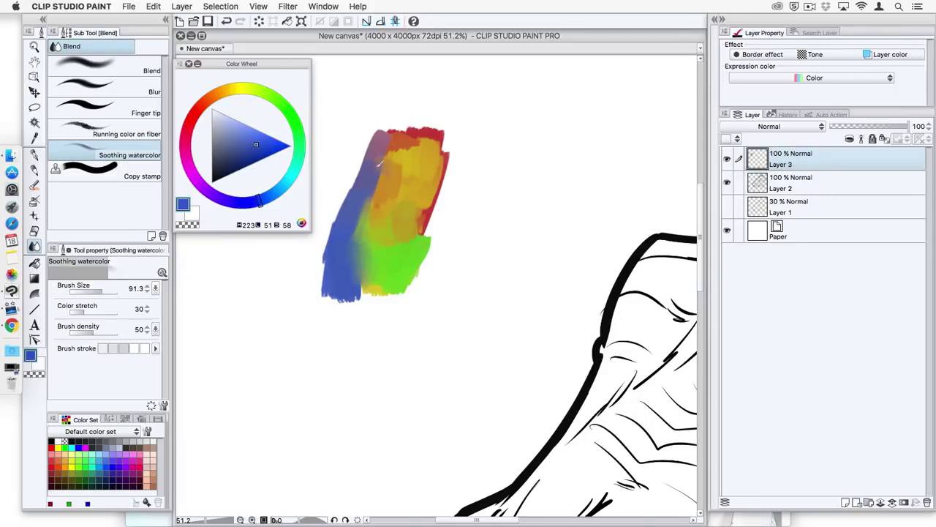
drag(379, 164, 377, 155)
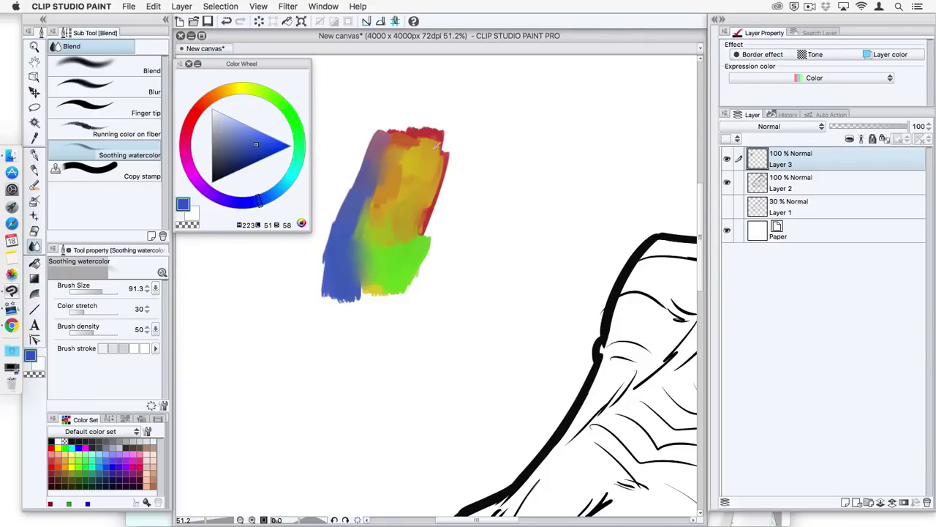
drag(436, 147, 439, 164)
- Sample the red at the swatch's top and paint a red patch over its upper right corner with the Oil paint flat brush
key(b)
alt+click(416, 135)
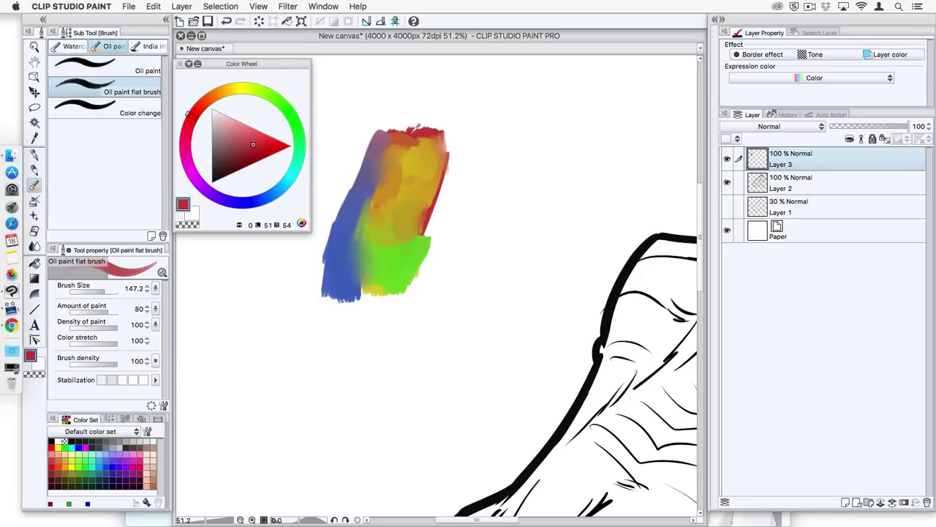
mouse_move(414, 131)
mouse_down()
mouse_move(431, 157)
mouse_move(449, 150)
mouse_move(463, 187)
mouse_up()
- Paint a filled dark teal disc to the right of the colour swatch with the brush at size 120.1
drag(475, 199, 413, 164)
drag(298, 147, 293, 172)
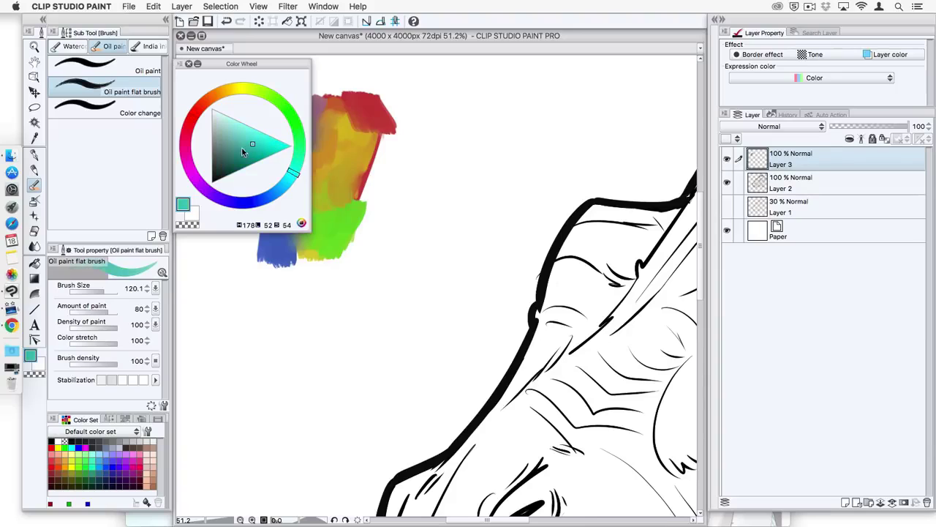
click(238, 156)
mouse_move(442, 172)
mouse_down()
mouse_move(476, 186)
mouse_move(431, 169)
mouse_move(455, 133)
mouse_up()
- Add a light teal highlight (H 178, L 65, S 49) to the disc at brush size 66.0 and soften it with the Soothing watercolor blender
click(238, 137)
drag(238, 137, 238, 134)
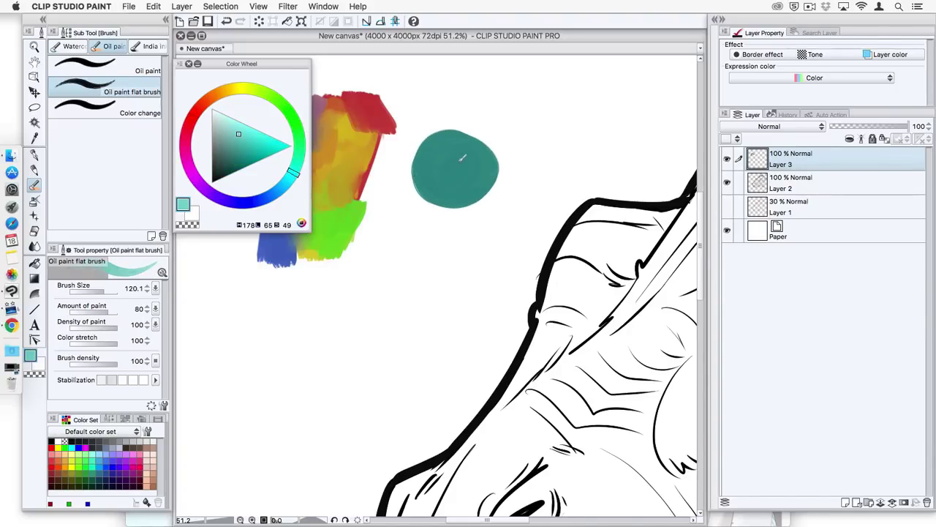
mouse_move(461, 158)
mouse_down()
mouse_move(472, 155)
mouse_move(460, 149)
mouse_move(455, 159)
mouse_up()
mouse_move(459, 150)
mouse_down()
mouse_move(453, 162)
mouse_move(475, 156)
mouse_move(454, 144)
mouse_move(463, 160)
mouse_up()
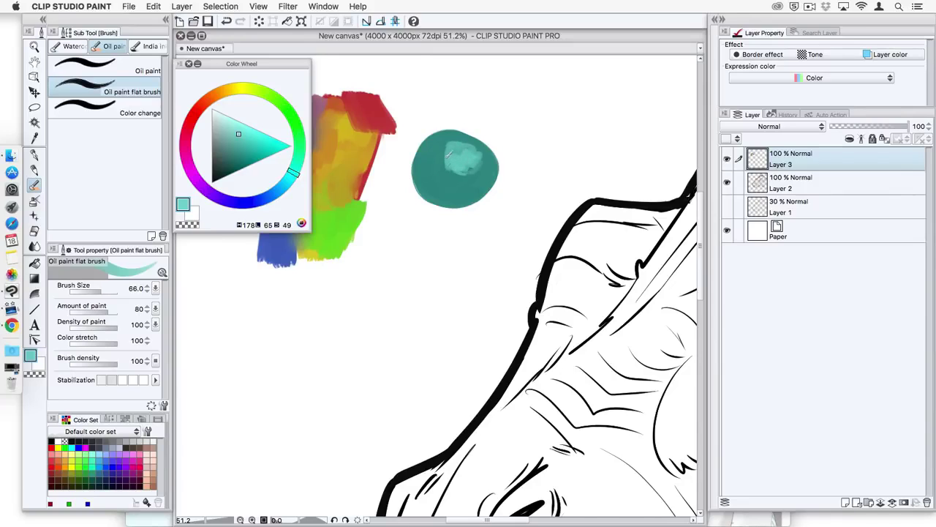
click(34, 246)
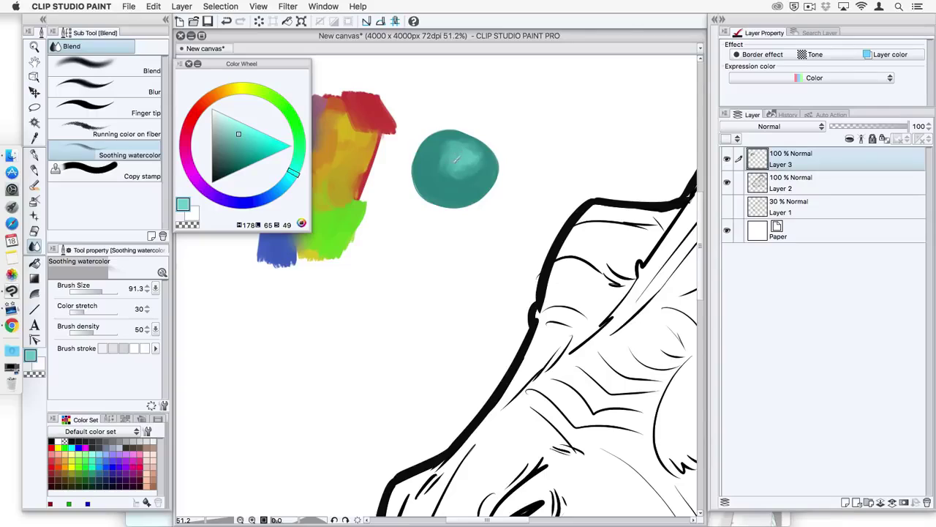
- Build up a brighter highlight core with the oil brush in pale teals (L 77 and L 84), reducing the brush size to 42.7
click(35, 184)
alt+click(470, 151)
click(230, 125)
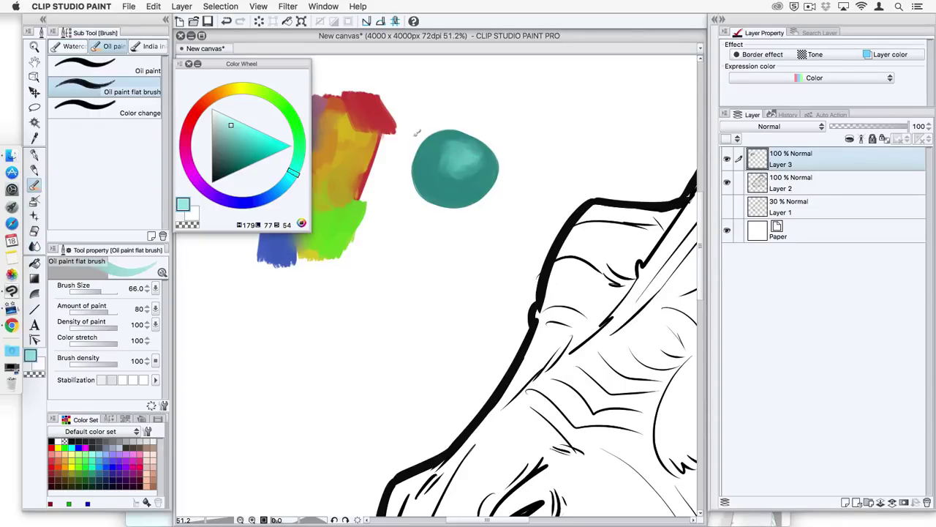
click(225, 121)
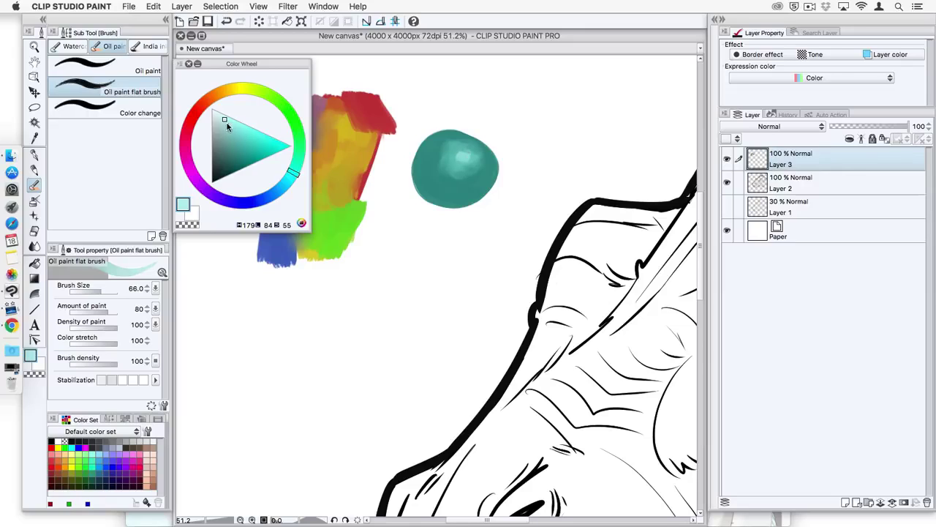
key(bracketleft)
key(bracketleft)
- Shade the sphere's left side with greyish reflected light and dark teal shadow strokes, and blend them smooth with Soothing watercolor
alt+click(435, 179)
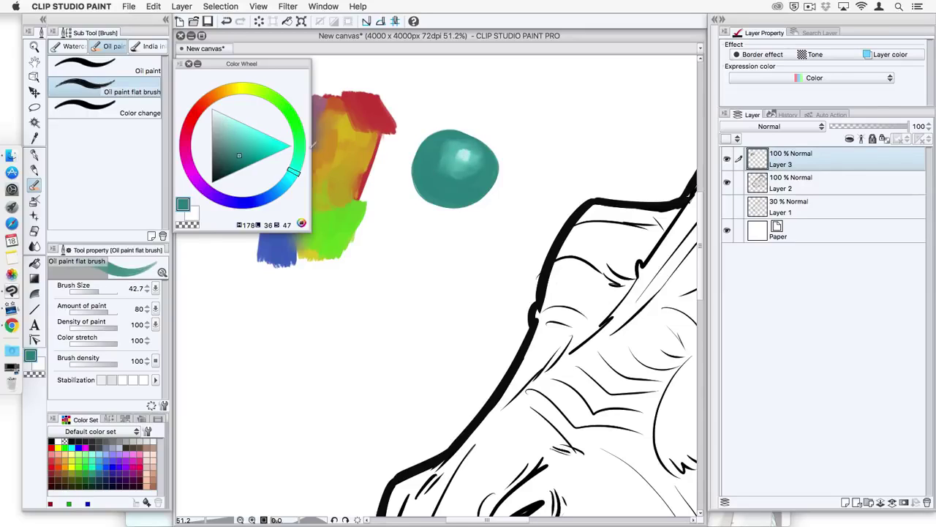
click(225, 151)
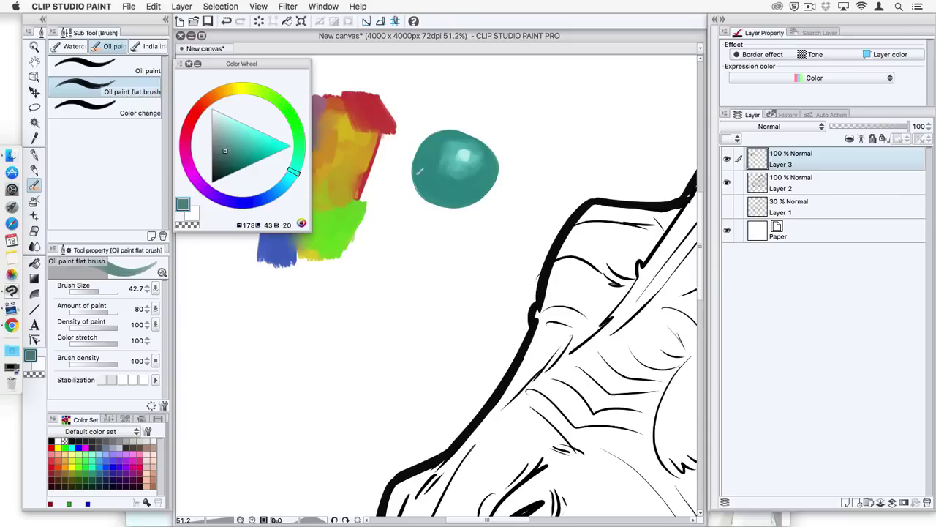
click(219, 133)
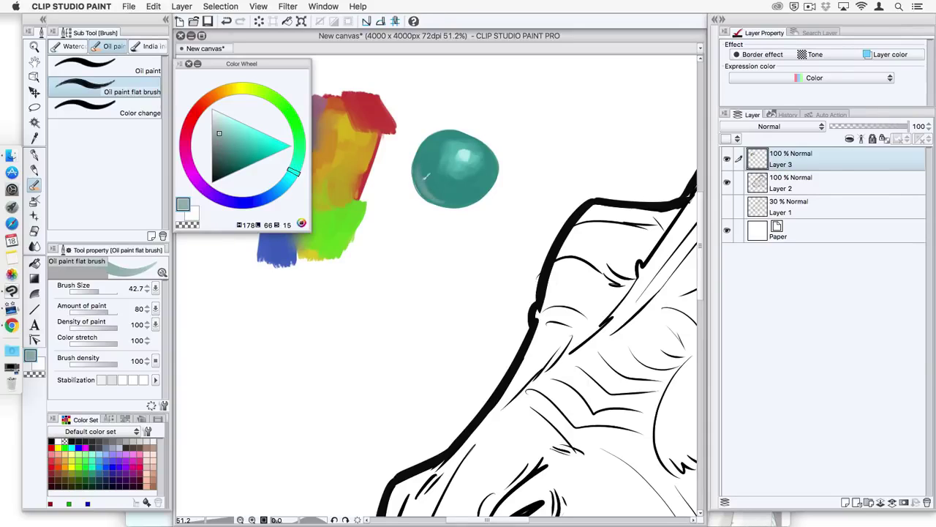
click(225, 162)
mouse_move(427, 155)
mouse_down()
mouse_move(432, 183)
mouse_move(442, 196)
mouse_move(451, 191)
mouse_up()
key(j)
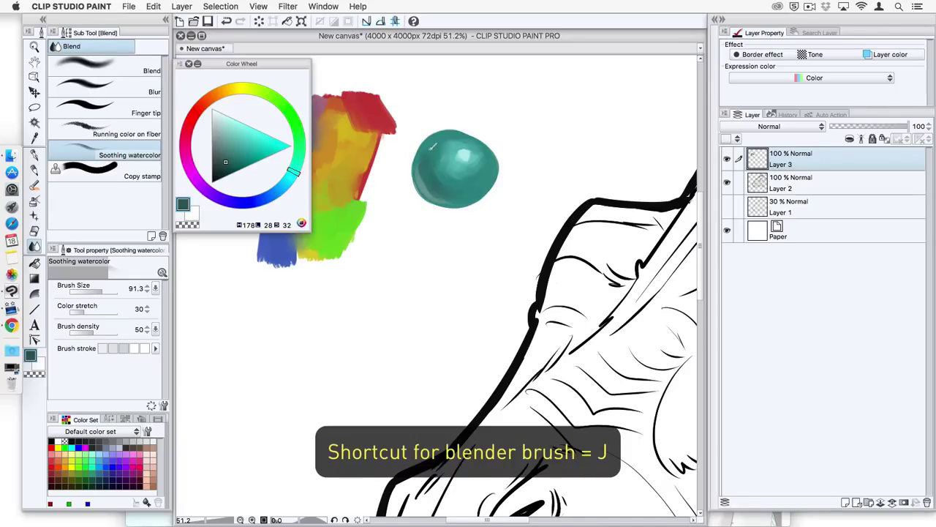
mouse_move(502, 220)
mouse_down()
mouse_move(467, 224)
mouse_move(480, 224)
mouse_up()
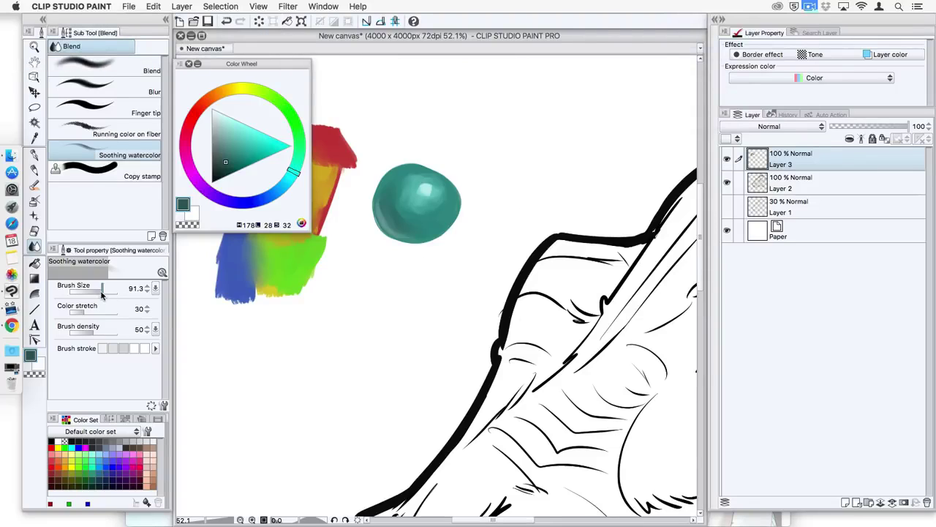
- Enlarge the Soothing watercolor blender's brush size to 178.5
drag(99, 293, 103, 294)
mouse_move(512, 186)
mouse_down()
mouse_move(546, 190)
mouse_move(516, 191)
mouse_move(539, 194)
mouse_move(528, 192)
mouse_up()
drag(524, 186, 533, 186)
- Switch to the Wacom Tablet settings in System Preferences and add CLIP STUDIO PAINT as an application for the Grip Pen
click(16, 6)
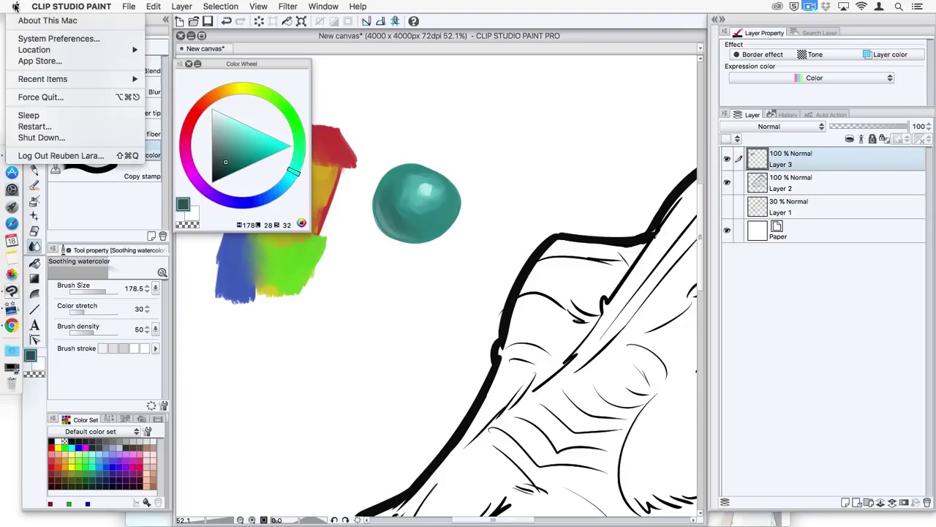
click(32, 39)
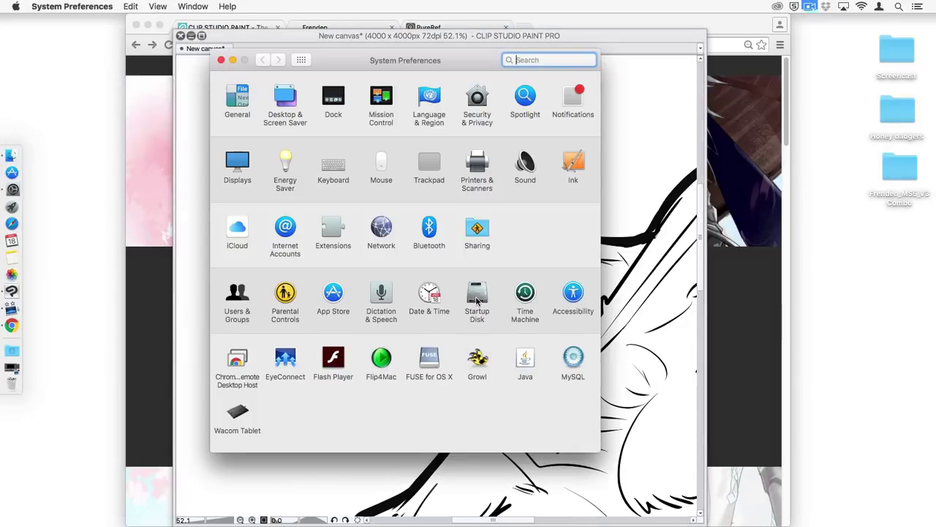
click(240, 413)
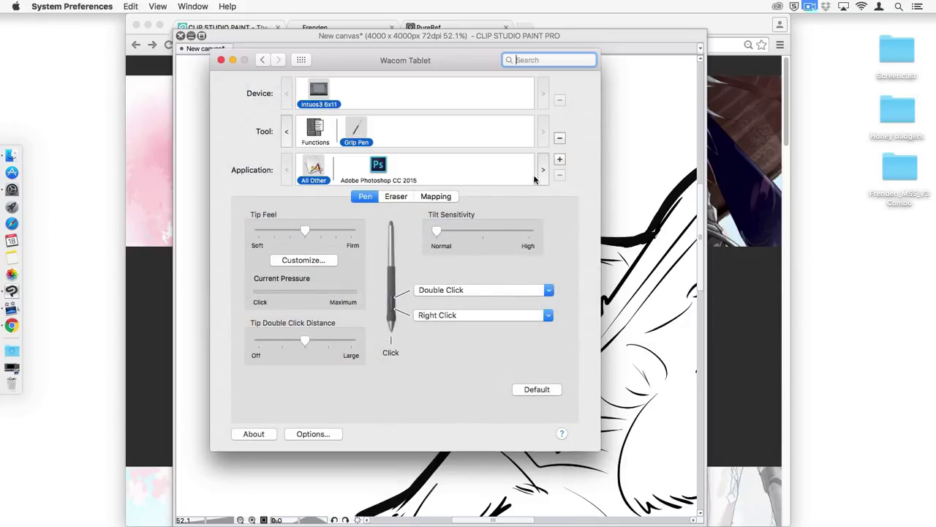
click(561, 159)
click(360, 118)
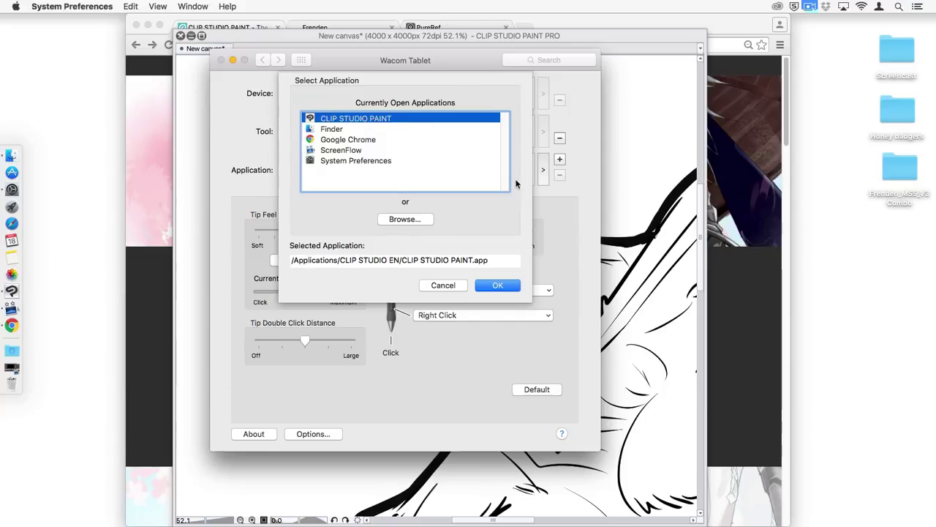
click(498, 286)
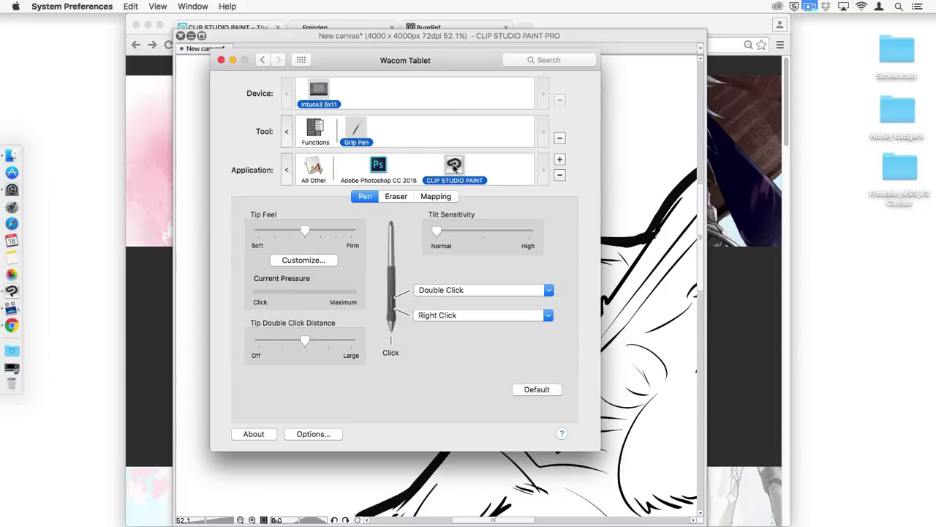
- Assign the pen's lower side switch to a modifier combining Option and Command
click(466, 317)
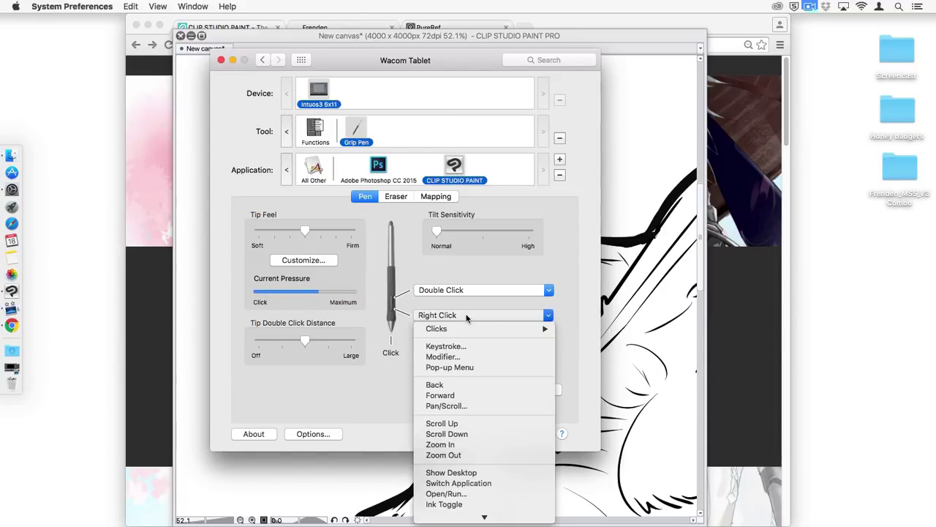
click(470, 356)
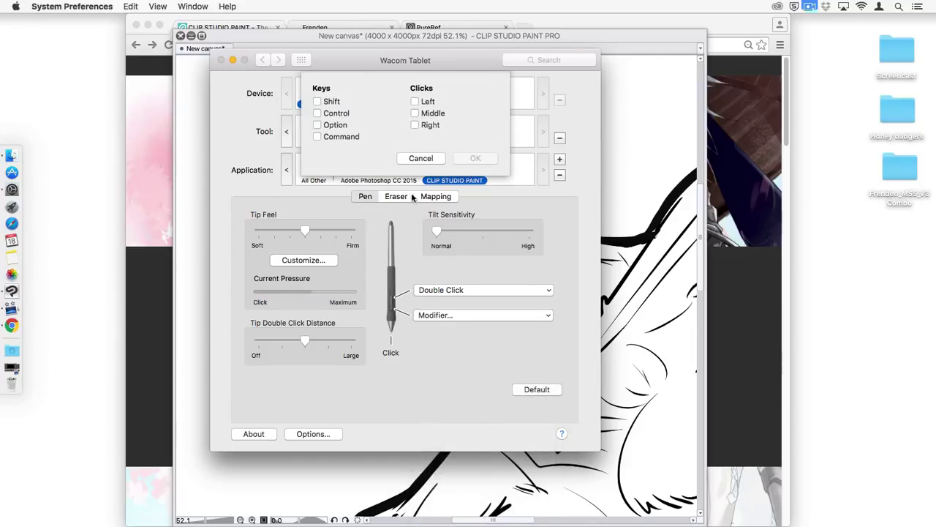
click(330, 126)
click(335, 138)
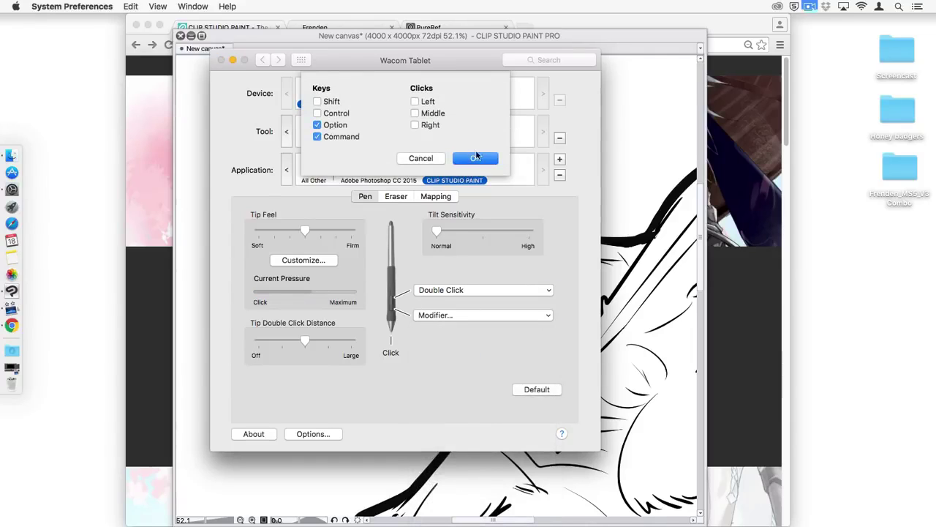
click(476, 157)
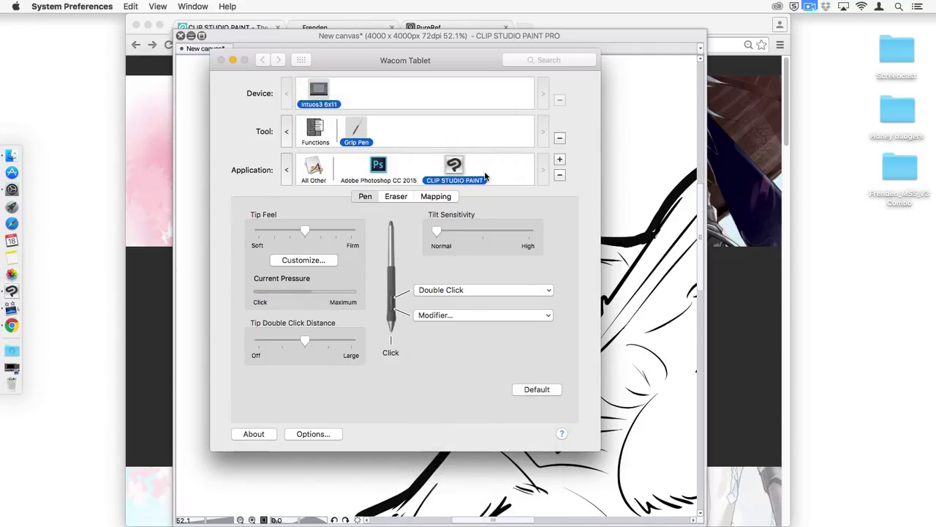
- Switch back to CLIP STUDIO PAINT and paint a dark greyish-teal patch beside the sphere with the Oil paint flat brush at size 114.3
click(627, 130)
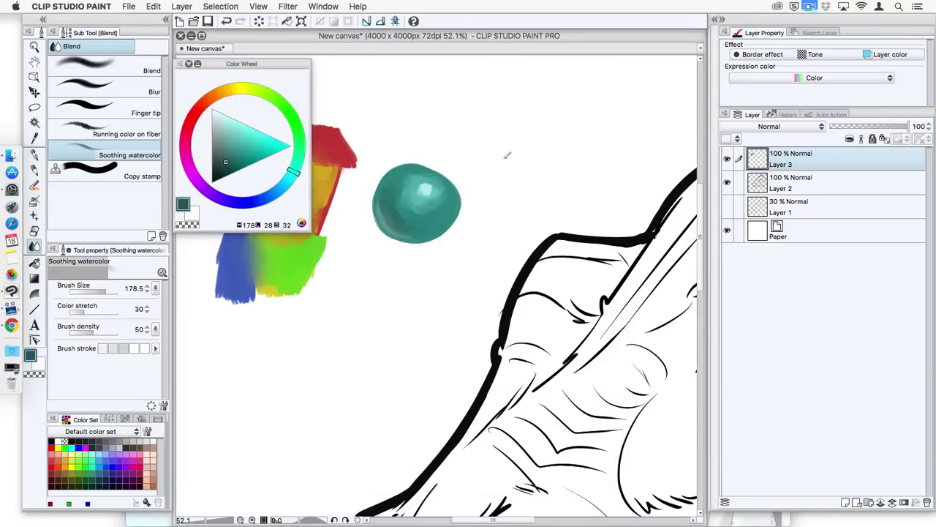
mouse_move(500, 144)
mouse_down()
mouse_move(500, 161)
mouse_move(505, 134)
mouse_up()
drag(215, 161, 220, 164)
key(b)
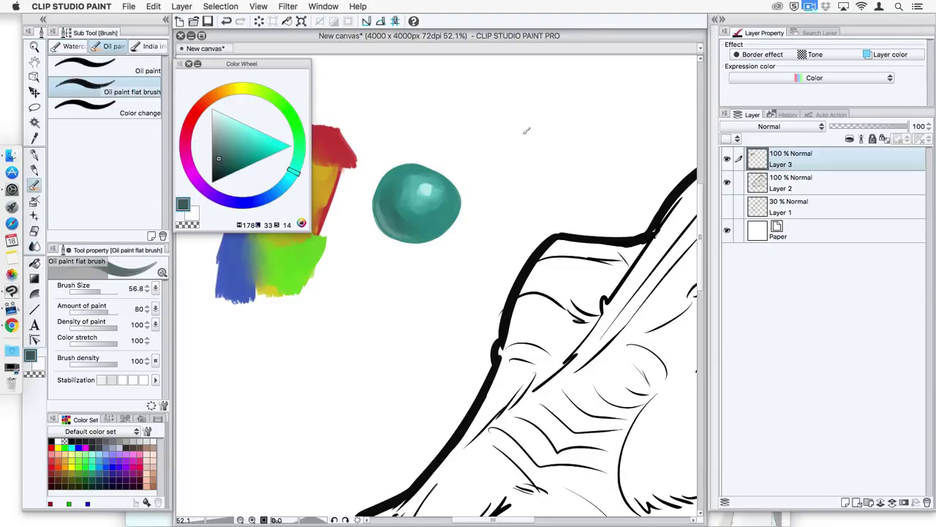
mouse_move(523, 162)
mouse_down()
mouse_move(531, 117)
mouse_move(536, 165)
mouse_up()
key(bracketright)
key(bracketright)
key(bracketright)
mouse_move(533, 130)
mouse_down()
mouse_move(521, 140)
mouse_move(526, 117)
mouse_move(538, 139)
mouse_move(502, 110)
mouse_move(469, 137)
mouse_up()
- Reduce the Oil paint flat brush to size 51 and add smaller strokes at the teal patch's upper-left end
key(bracketleft)
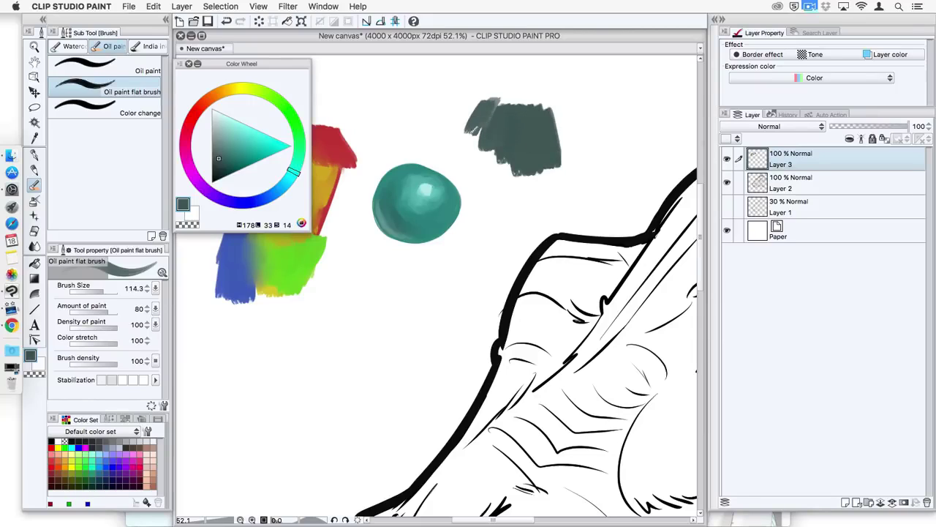
key(bracketleft)
mouse_move(487, 95)
mouse_down()
mouse_move(461, 111)
mouse_move(479, 113)
mouse_move(483, 152)
mouse_move(499, 150)
mouse_move(496, 116)
mouse_up()
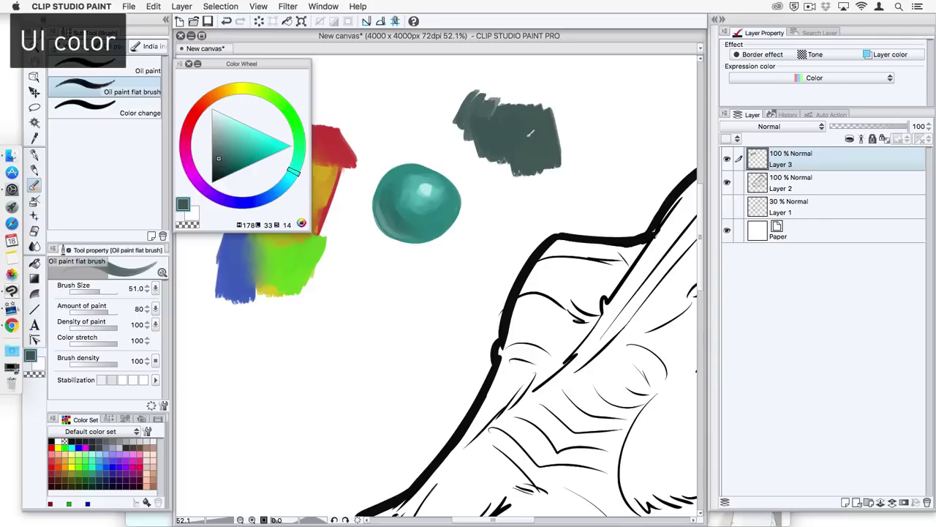
- Set the interface color theme to Dark color in the preferences and move its density to the low end
click(129, 7)
mouse_move(106, 6)
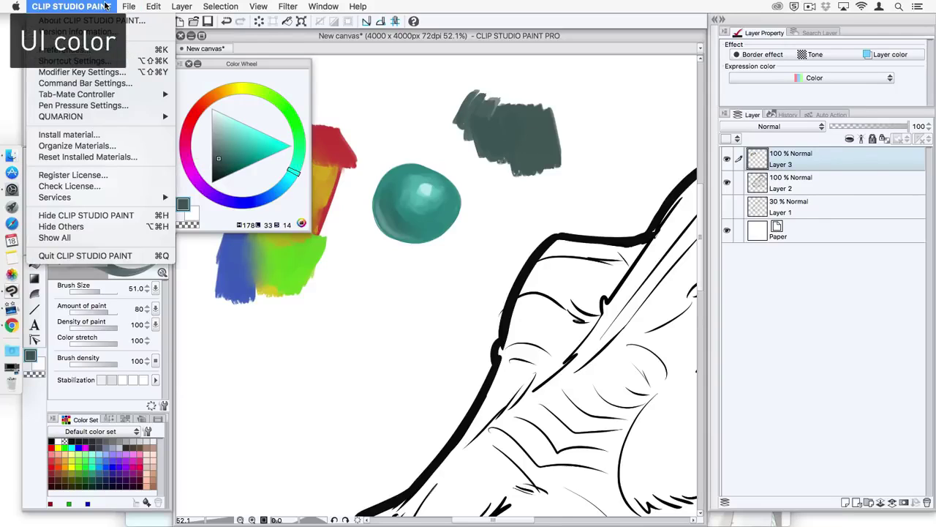
click(110, 49)
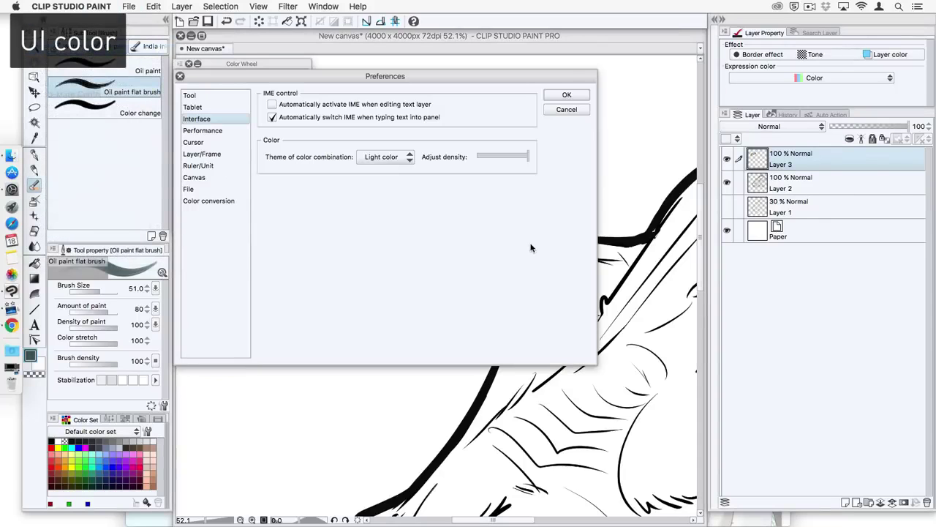
drag(459, 79, 508, 107)
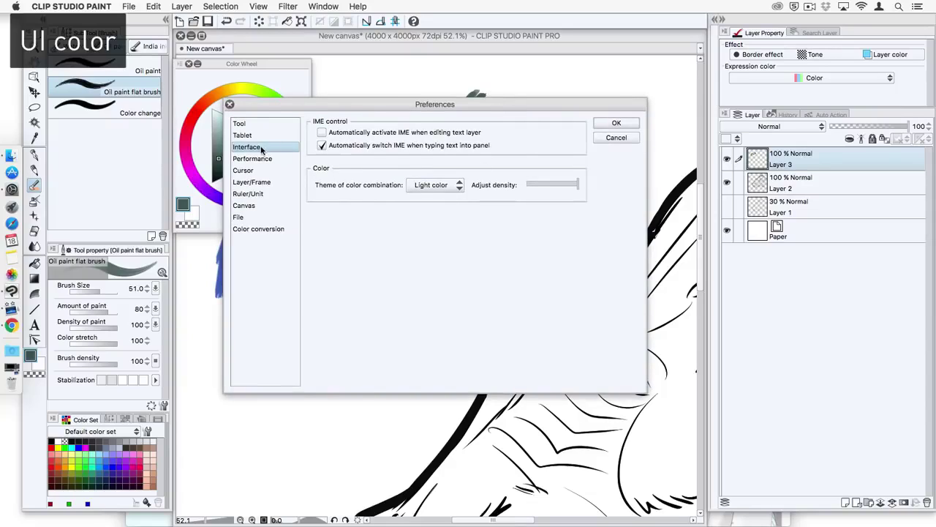
click(454, 189)
click(448, 208)
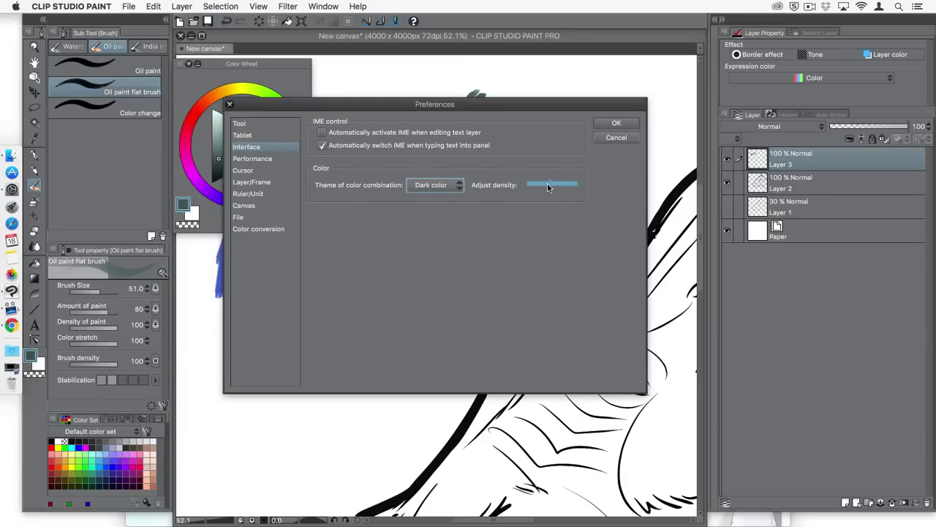
drag(547, 188, 520, 188)
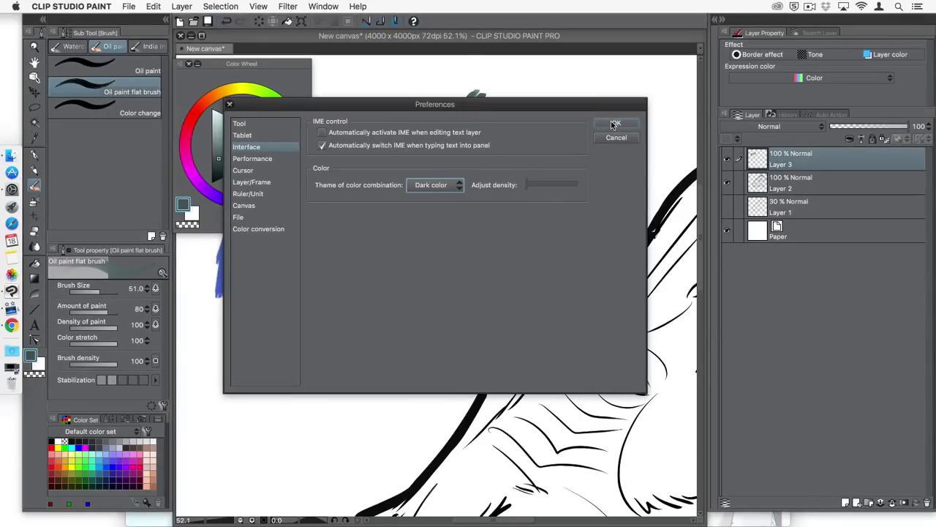
click(613, 125)
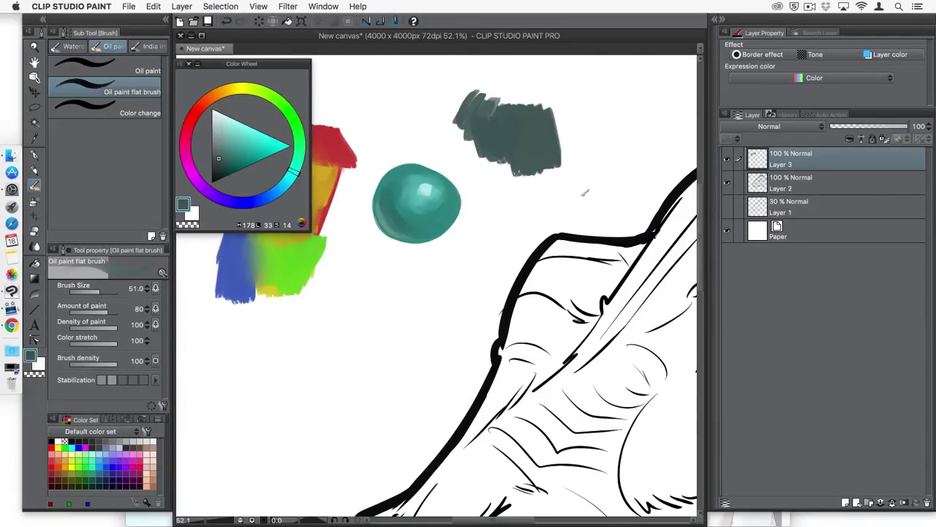
- Select the G-pen, try one curved stroke in the empty area beside the dinosaur's snout, and undo it
key(super+0)
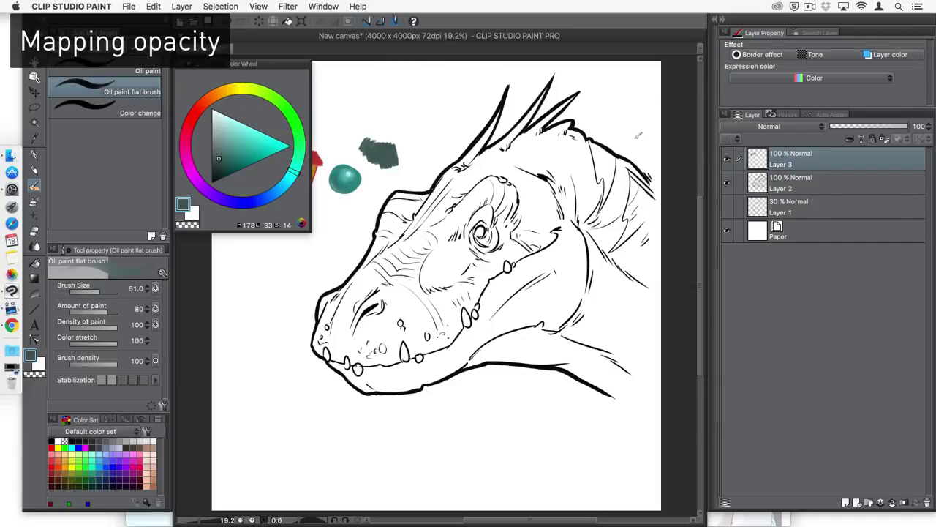
drag(376, 215, 475, 189)
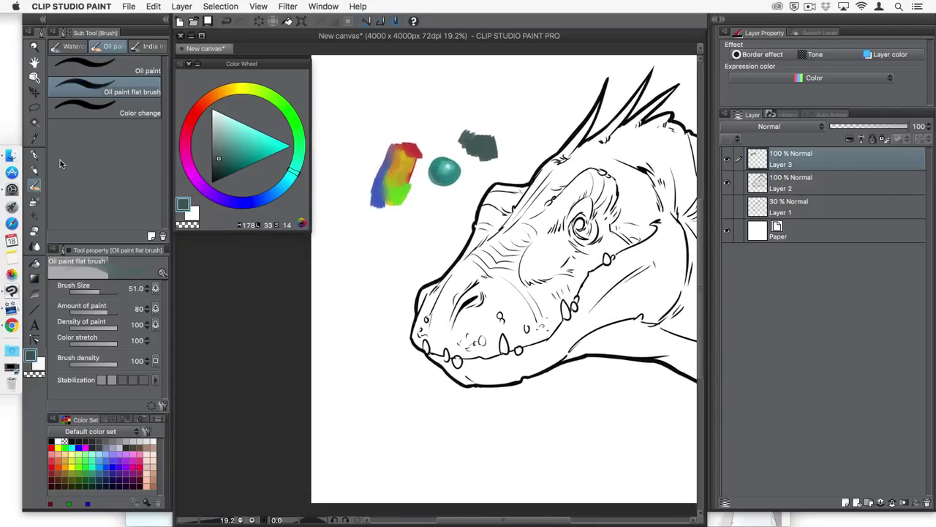
click(34, 155)
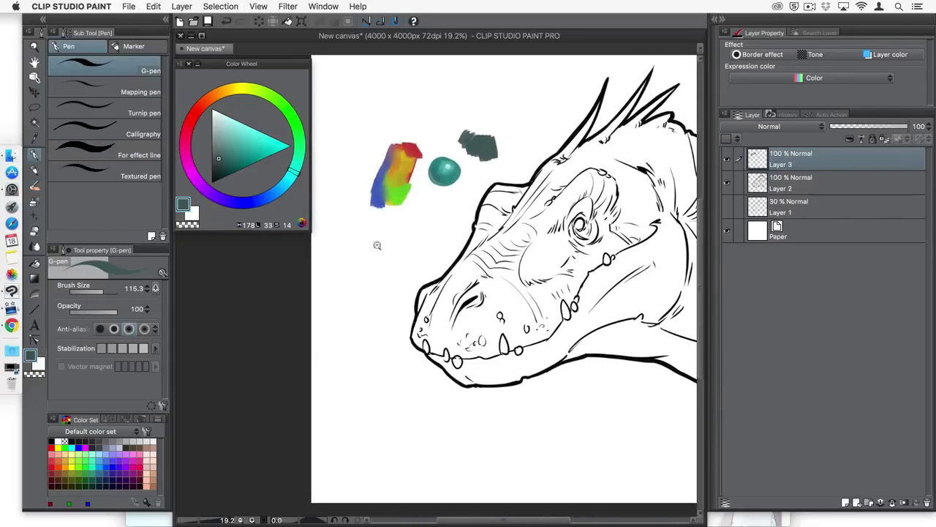
scroll(377, 245, up, 5)
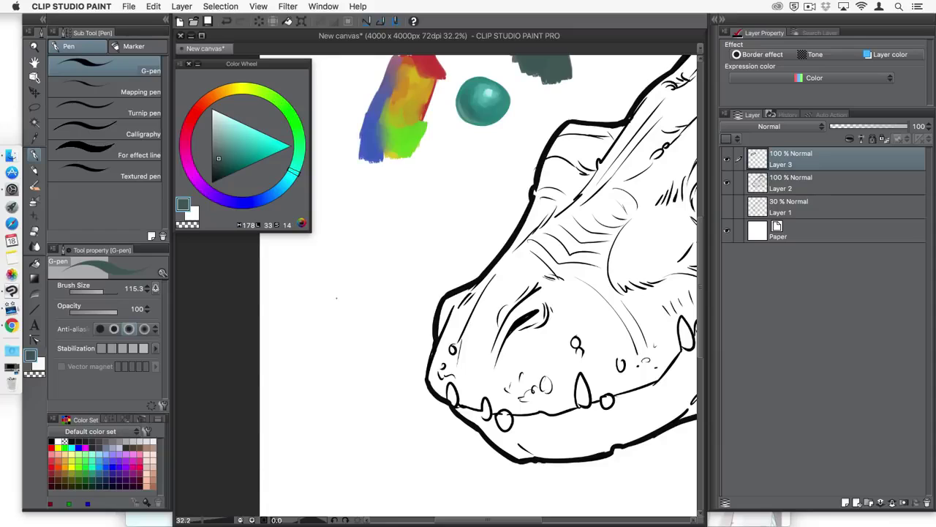
drag(319, 335, 397, 205)
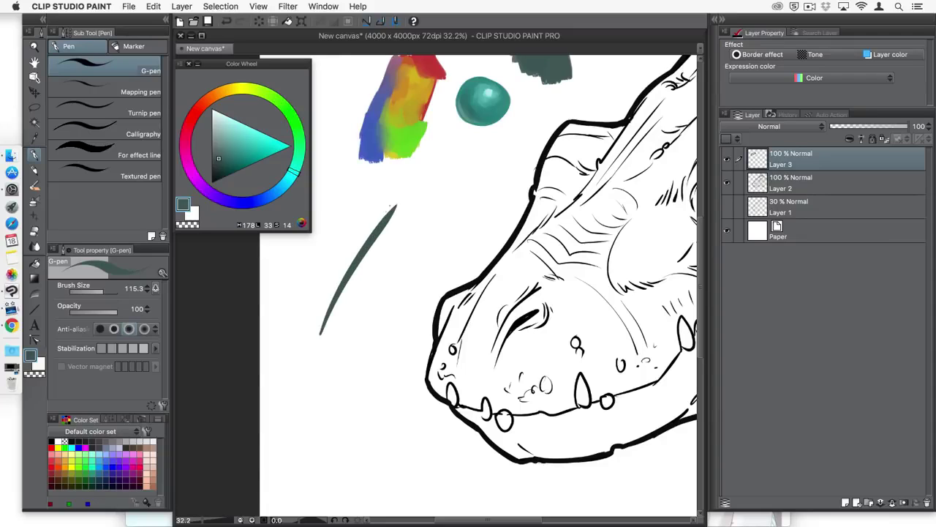
key(super+z)
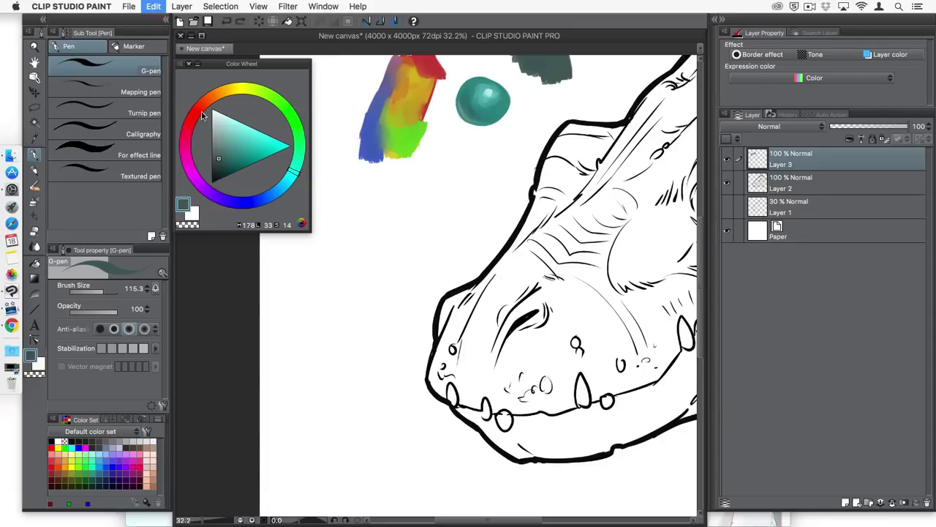
- In the shortcut settings for Option, assign keys 1 to 5 to the Ink commands for 10% to 50% opacity
click(106, 7)
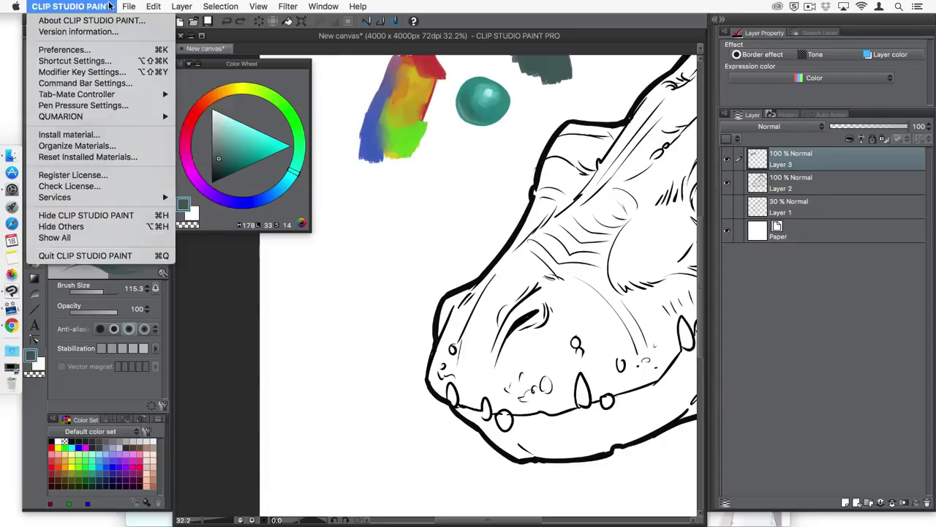
click(103, 61)
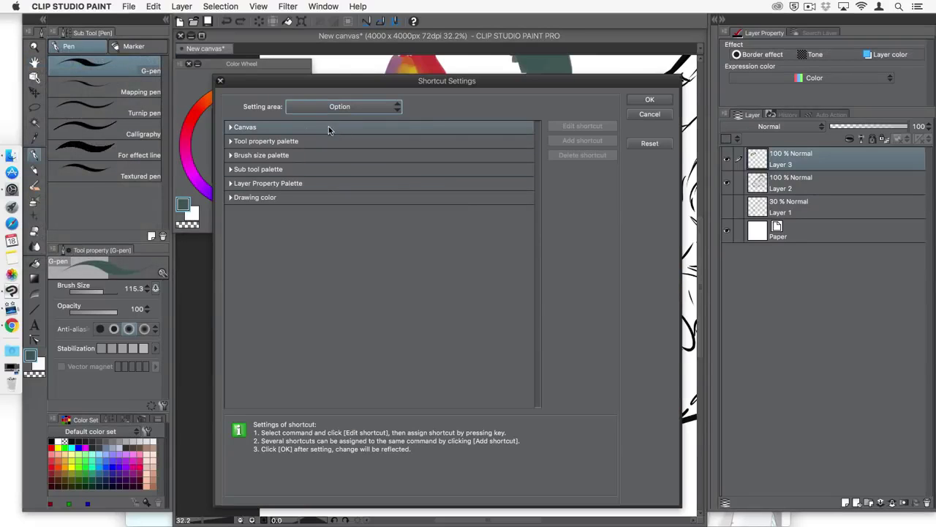
click(231, 140)
click(239, 169)
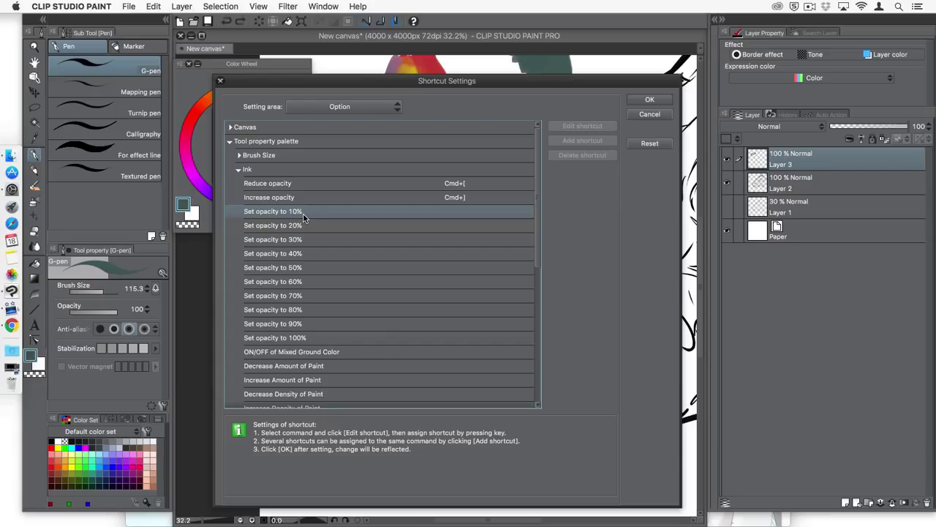
double_click(459, 213)
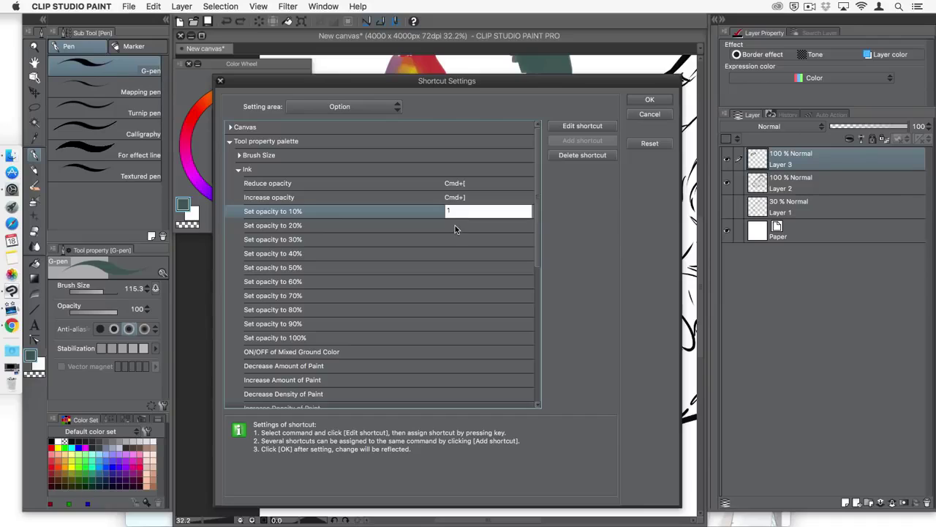
double_click(455, 225)
key(2)
double_click(454, 240)
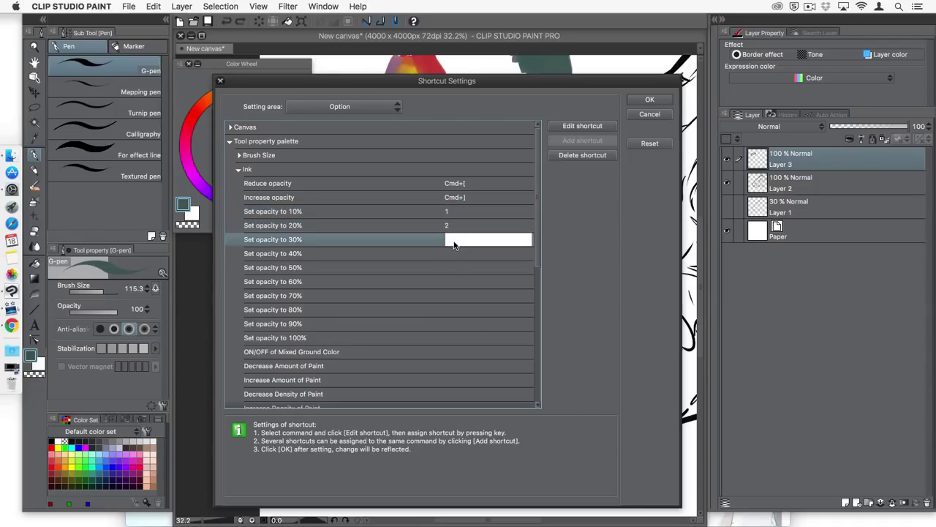
key(3)
double_click(453, 252)
key(4)
double_click(454, 269)
text(5)
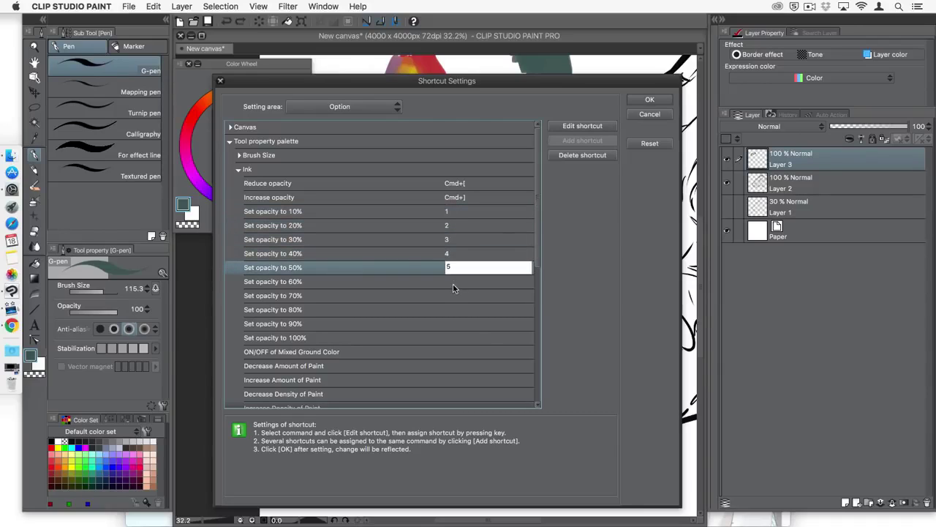
- Assign keys 6 to 9 and 0 to 60% through 100% opacity, replacing the existing use of 0, and save the shortcuts
double_click(453, 286)
key(6)
double_click(452, 296)
key(7)
double_click(450, 310)
key(8)
double_click(452, 324)
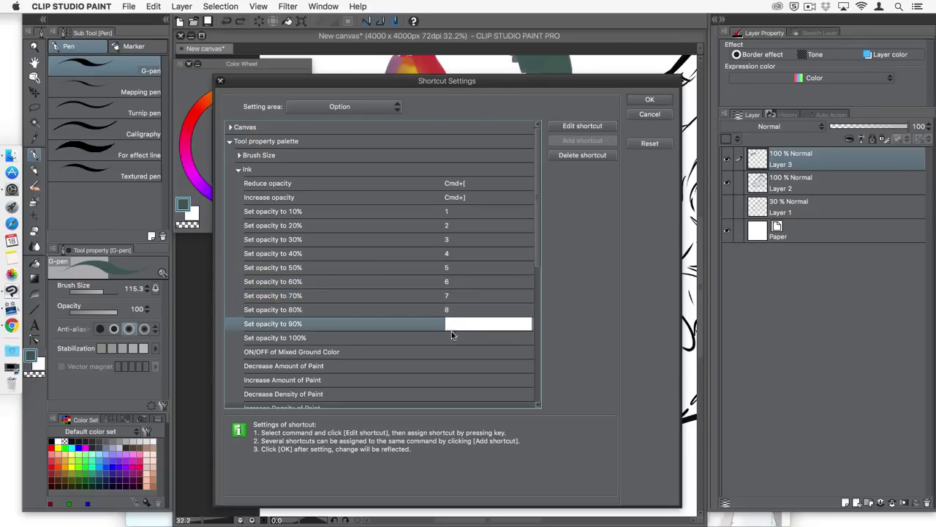
key(9)
double_click(452, 337)
key(0)
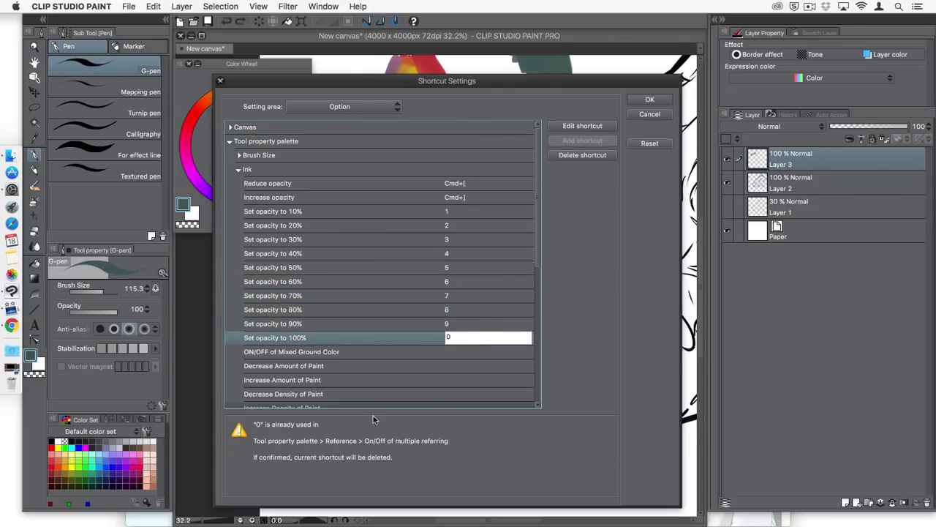
click(570, 210)
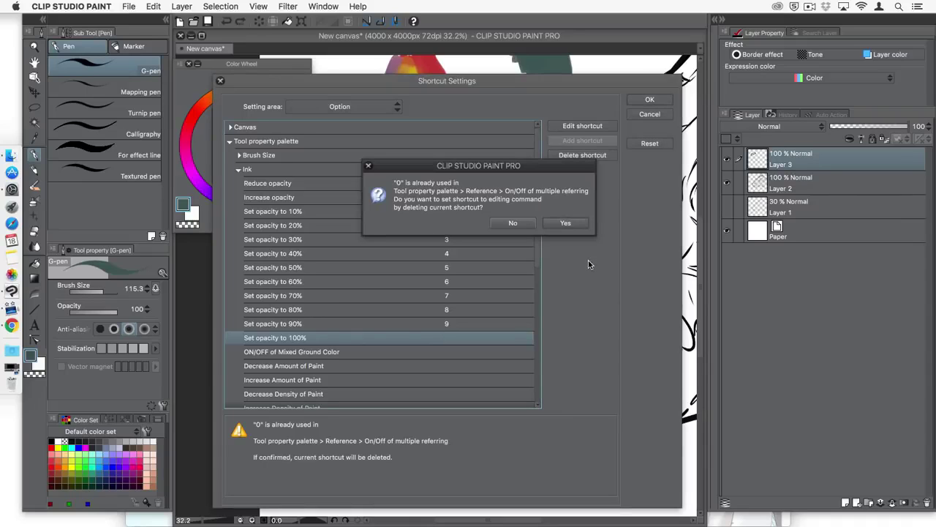
click(568, 223)
click(649, 99)
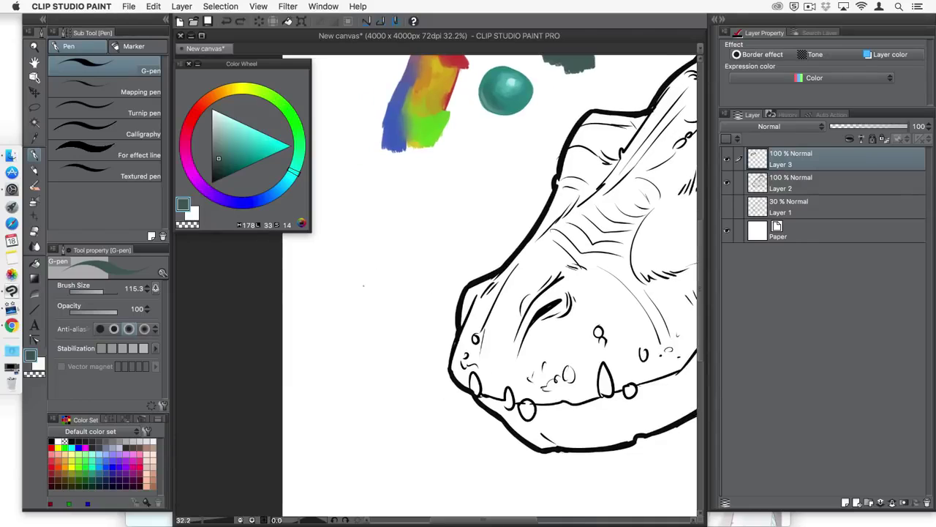
- Draw parallel curved G-pen strokes beside the snout at 100, 10, 20, 30, 50 and 80% opacity using the new shortcuts
drag(327, 347, 379, 253)
drag(444, 168, 439, 174)
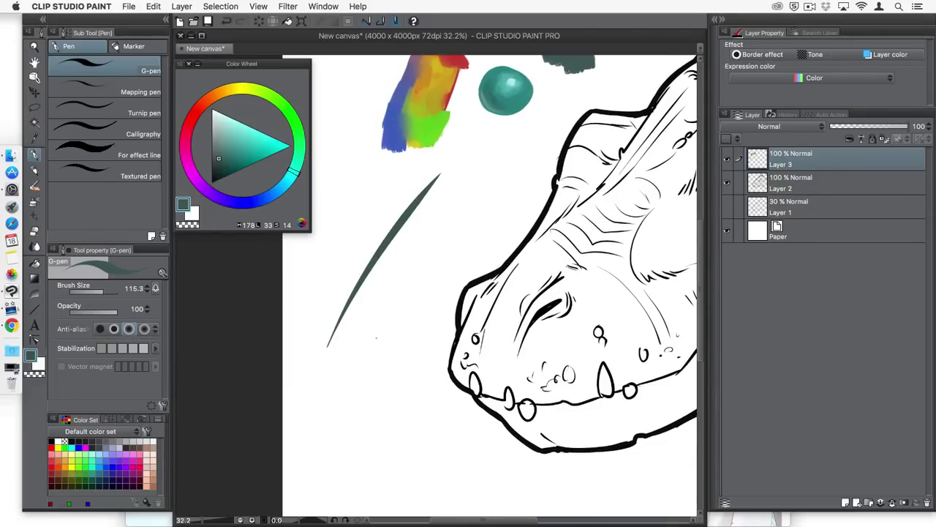
key(1)
drag(357, 368, 474, 217)
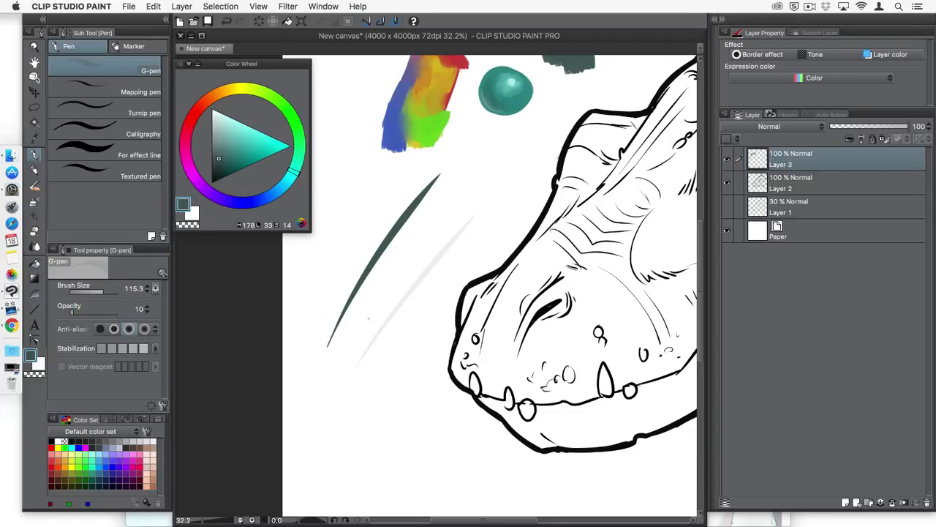
key(2)
mouse_move(356, 358)
mouse_down()
mouse_move(444, 222)
mouse_move(439, 230)
mouse_up()
key(3)
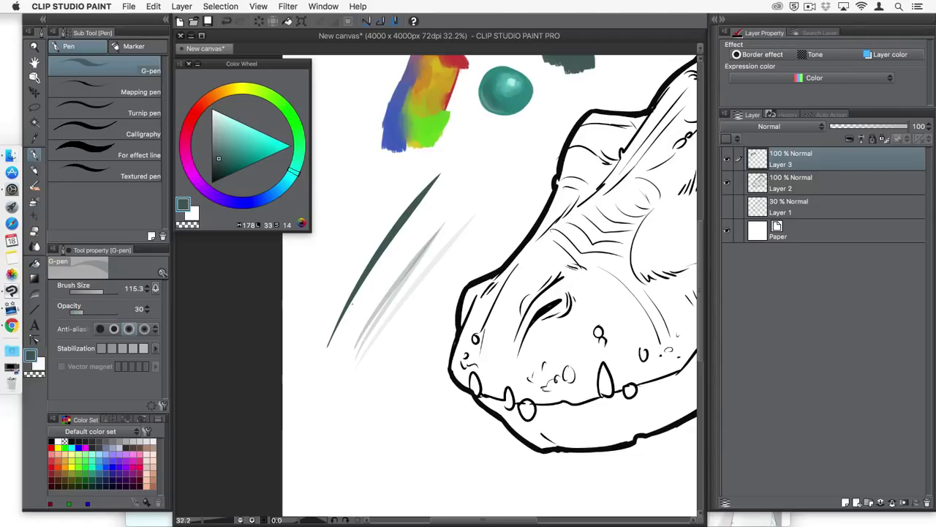
key(5)
drag(350, 346, 430, 220)
key(8)
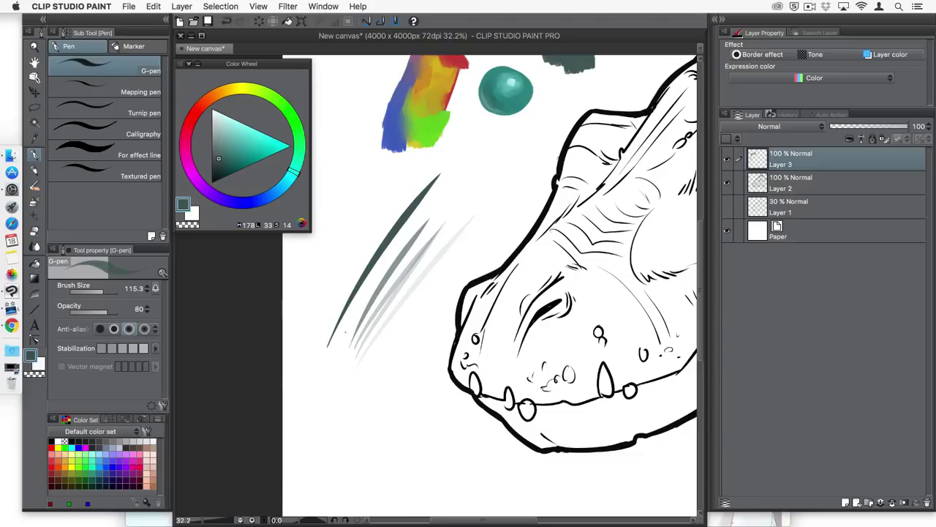
drag(345, 333, 428, 203)
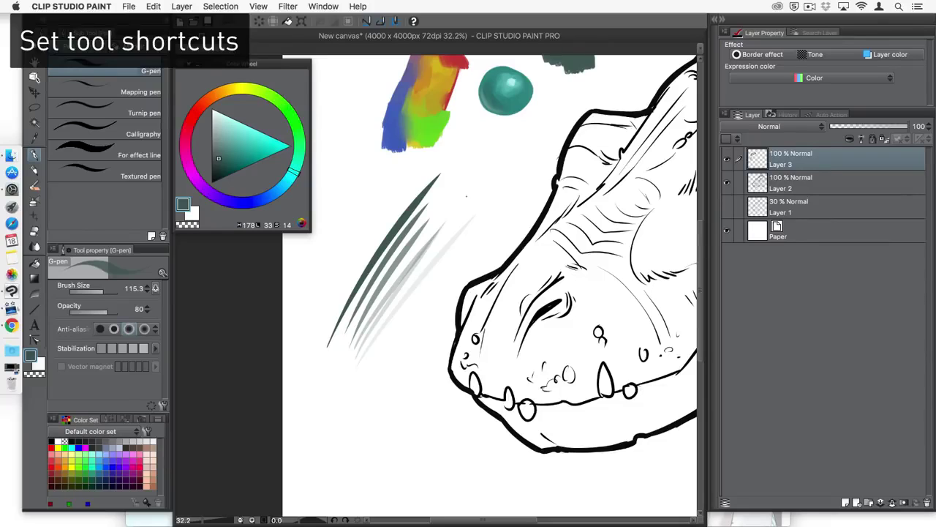
- Look through the sub tools of the Brush, Airbrush and Decoration tools
key(b)
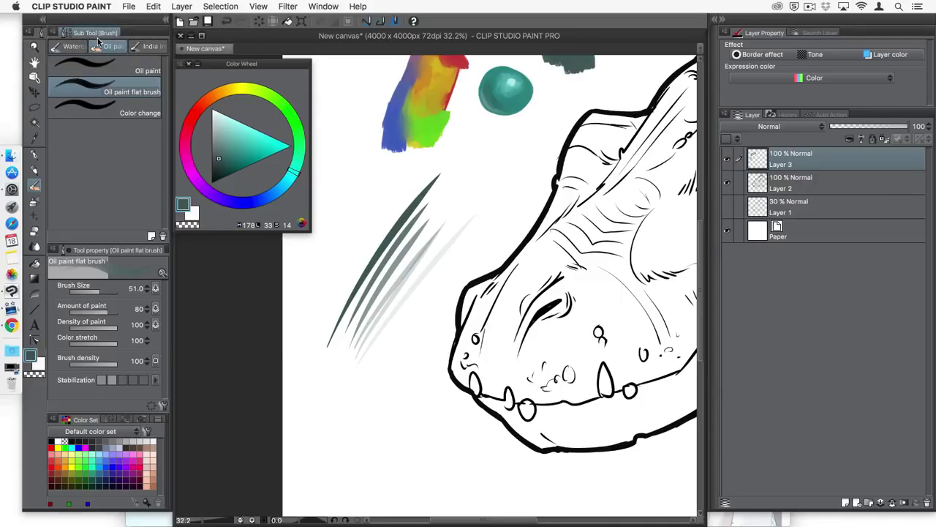
click(34, 202)
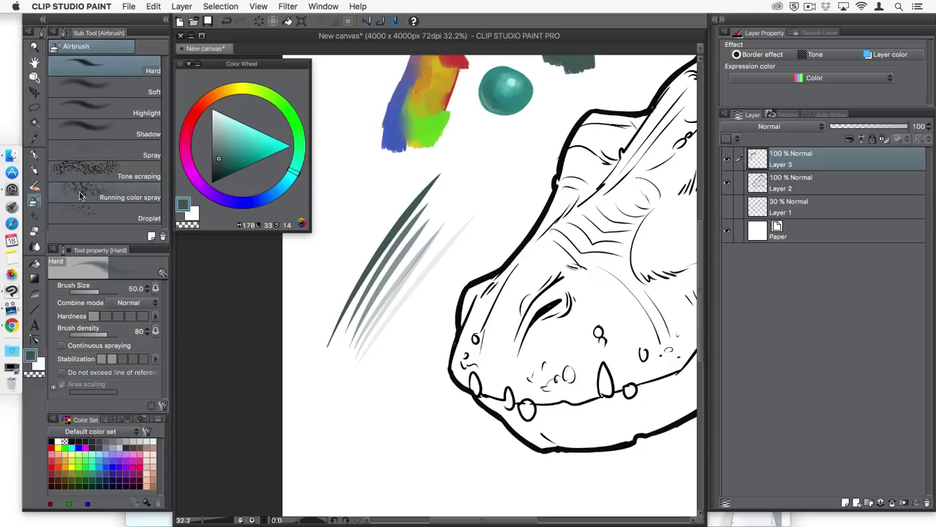
click(36, 213)
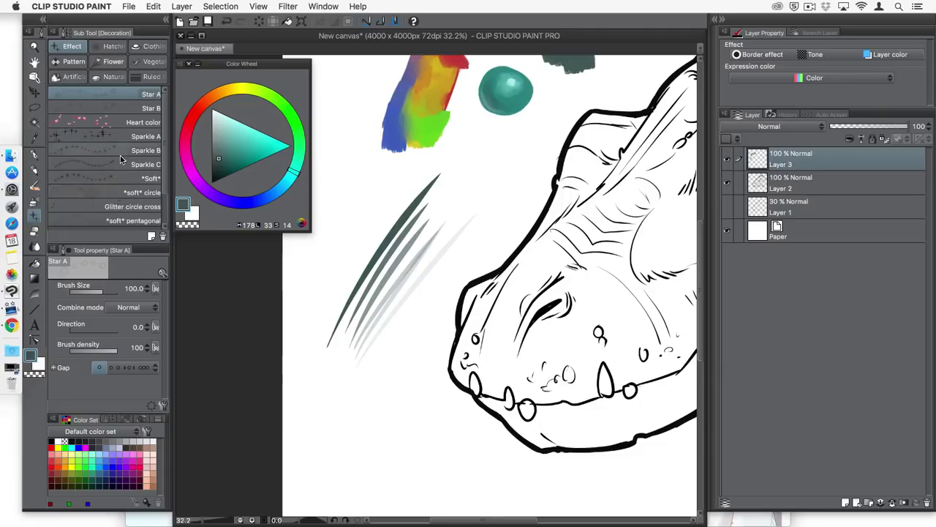
- In the Tool area of the shortcut settings, remove the B shortcut from Decoration and Airbrush, and save the changes
click(92, 6)
click(74, 60)
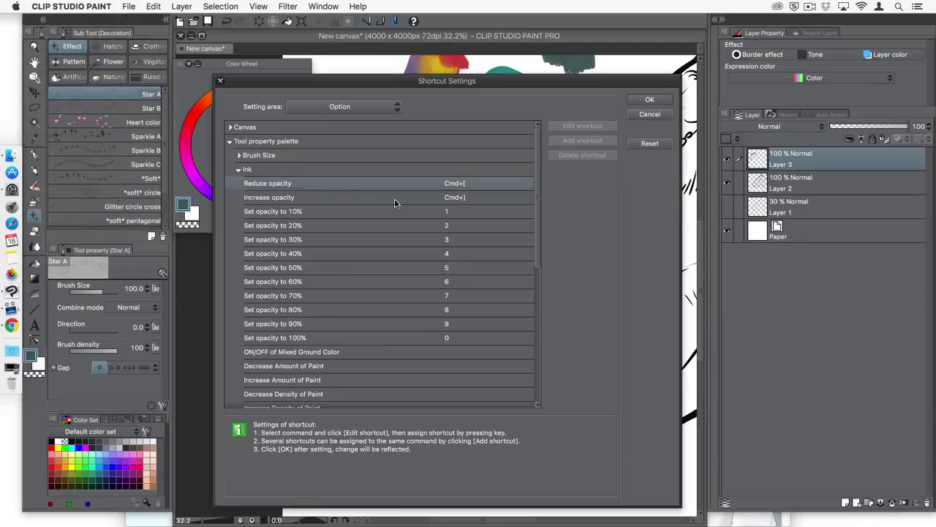
click(325, 108)
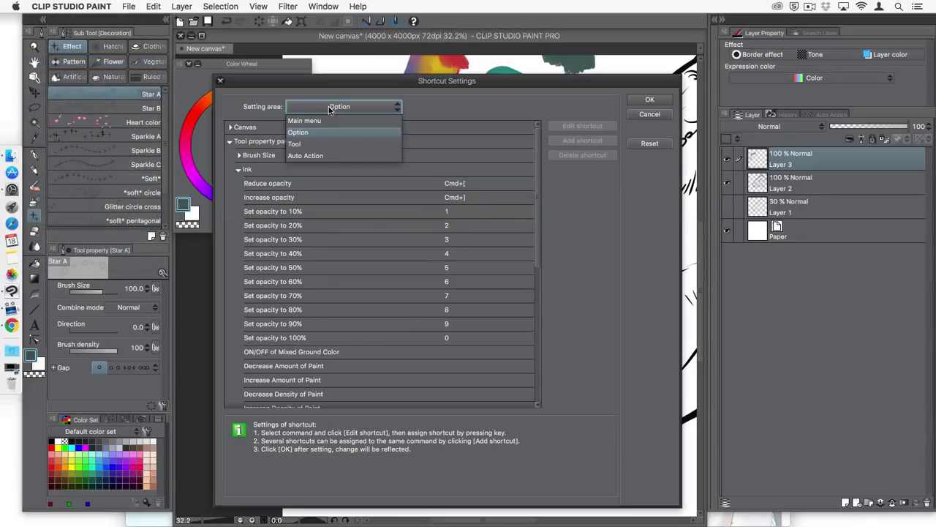
click(325, 144)
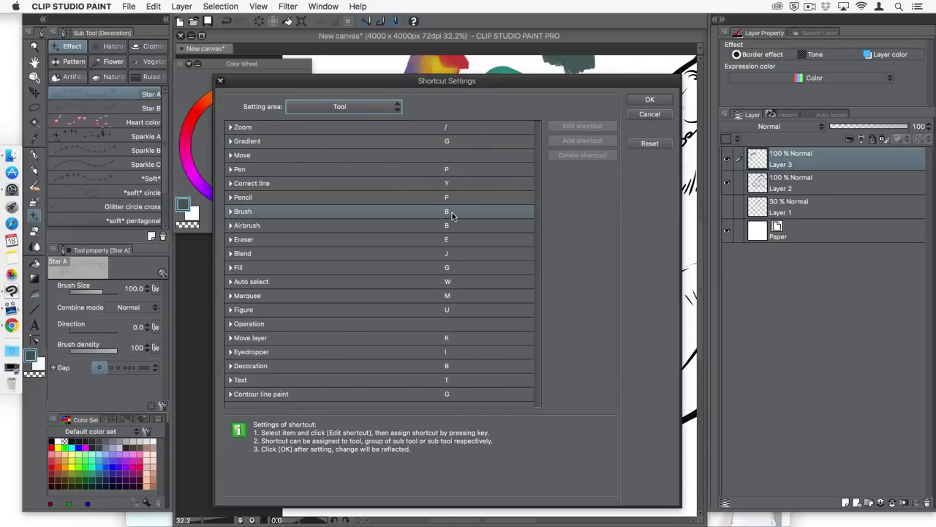
click(449, 370)
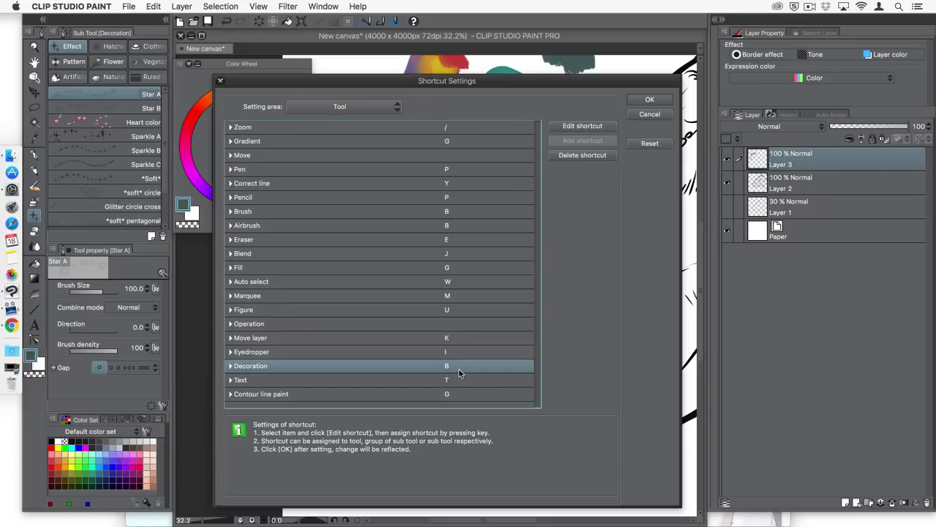
click(577, 158)
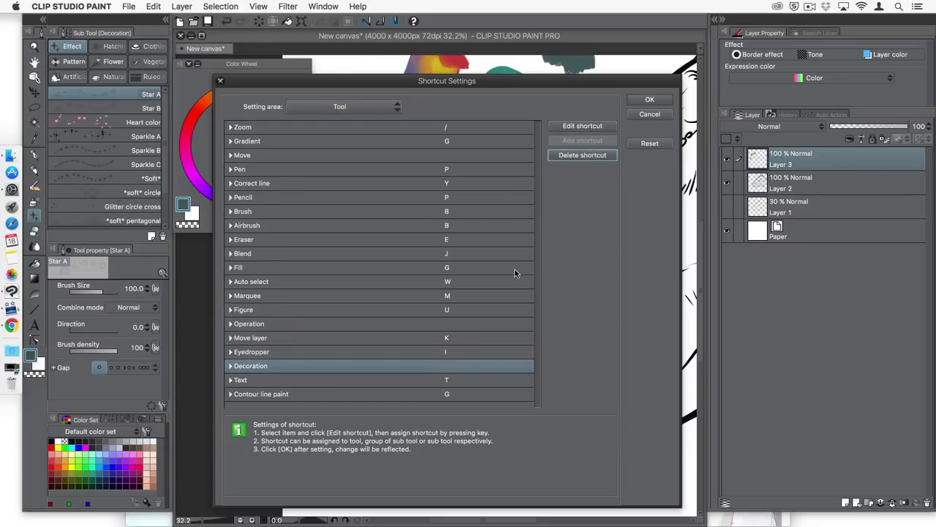
click(454, 226)
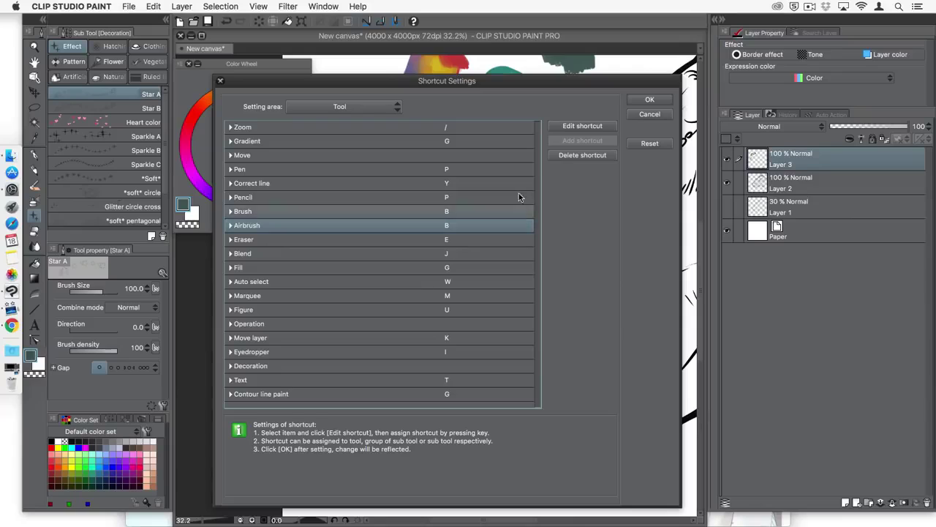
click(583, 155)
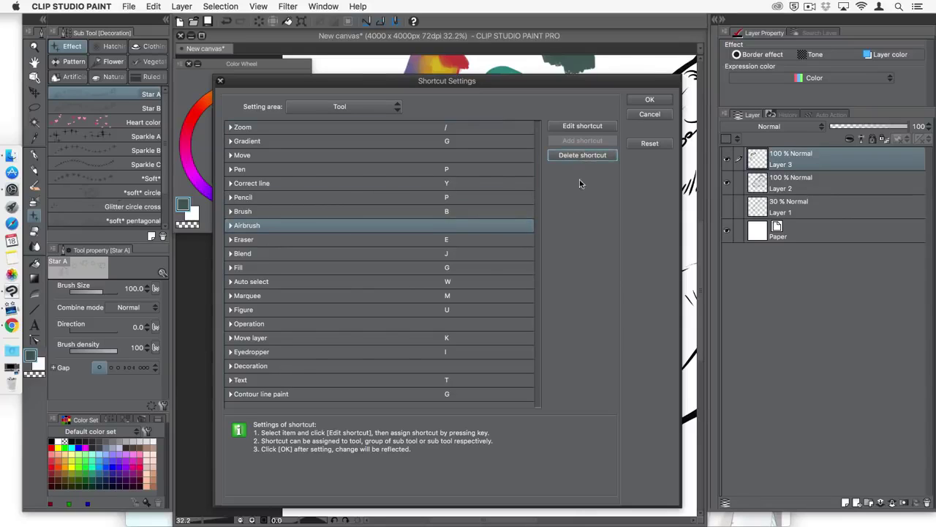
click(462, 213)
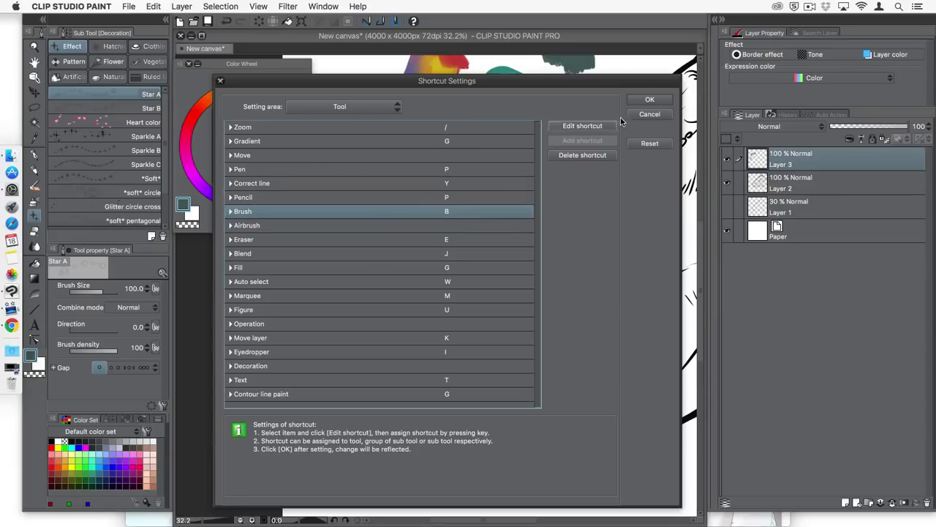
click(646, 100)
- Switch to the Brush tool with the B shortcut and paint a short dark teal swatch beside the curved strokes
key(b)
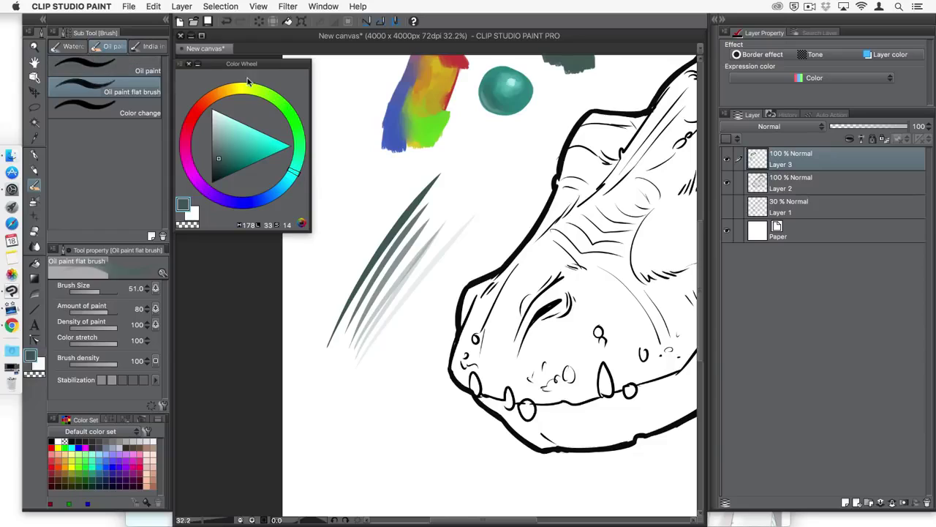
mouse_move(371, 183)
mouse_down()
mouse_move(348, 226)
mouse_move(378, 186)
mouse_move(347, 228)
mouse_move(354, 213)
mouse_up()
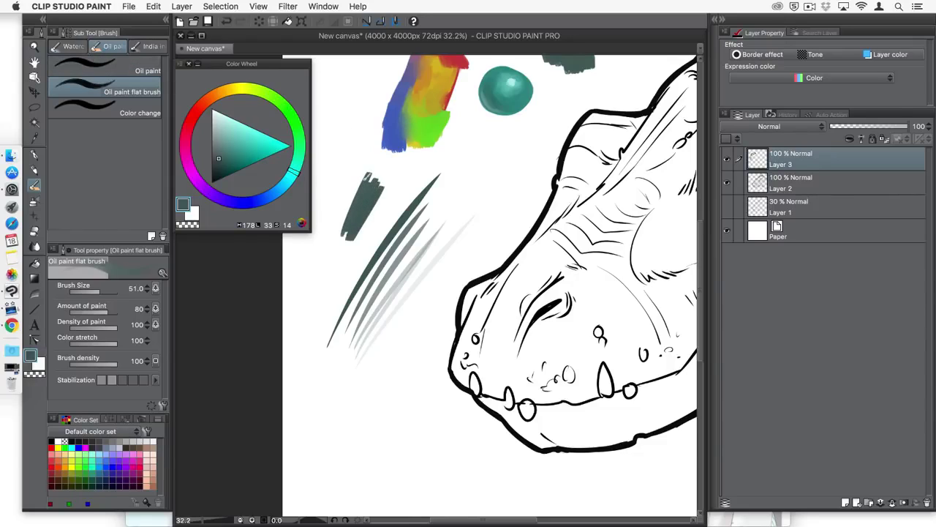
- Reopen the shortcut settings, expand the Brush tool's sub tools, and remove the B shortcut from Brush itself
click(83, 7)
click(69, 53)
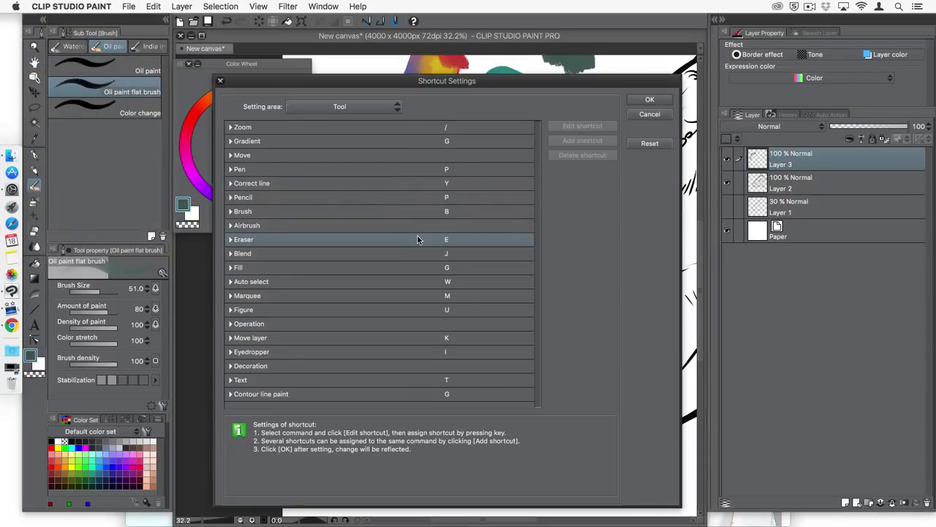
click(230, 212)
click(455, 211)
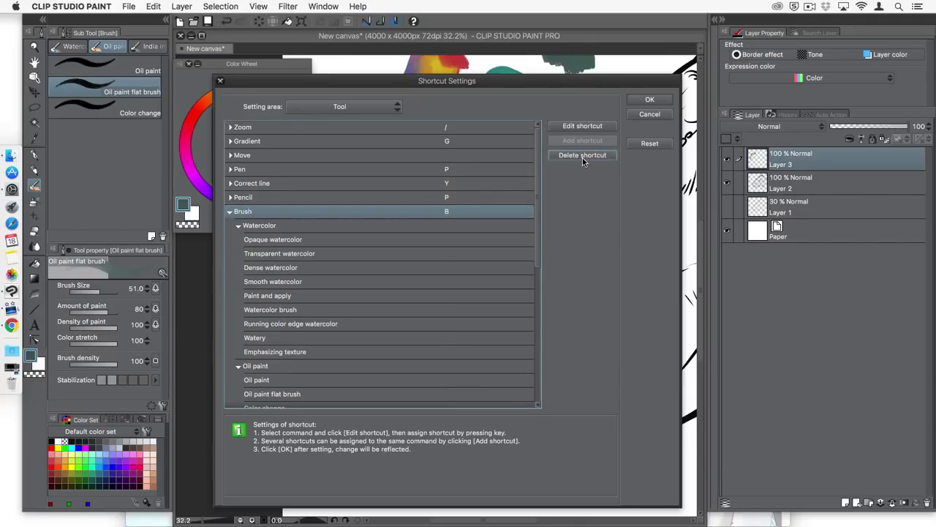
click(582, 155)
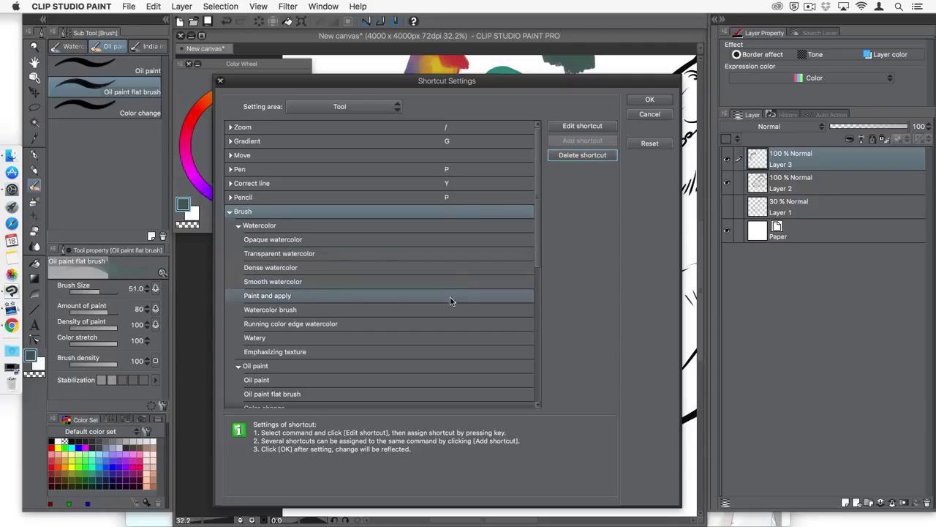
- Assign B to both the Oil paint flat brush and Smooth watercolor sub tools, and save the shortcuts
scroll(537, 256, down, 1)
click(460, 372)
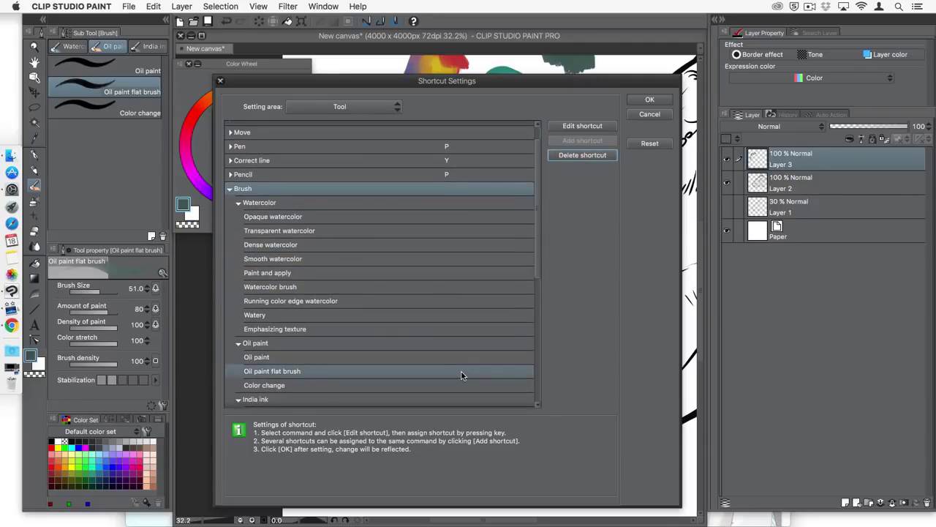
click(461, 372)
key(b)
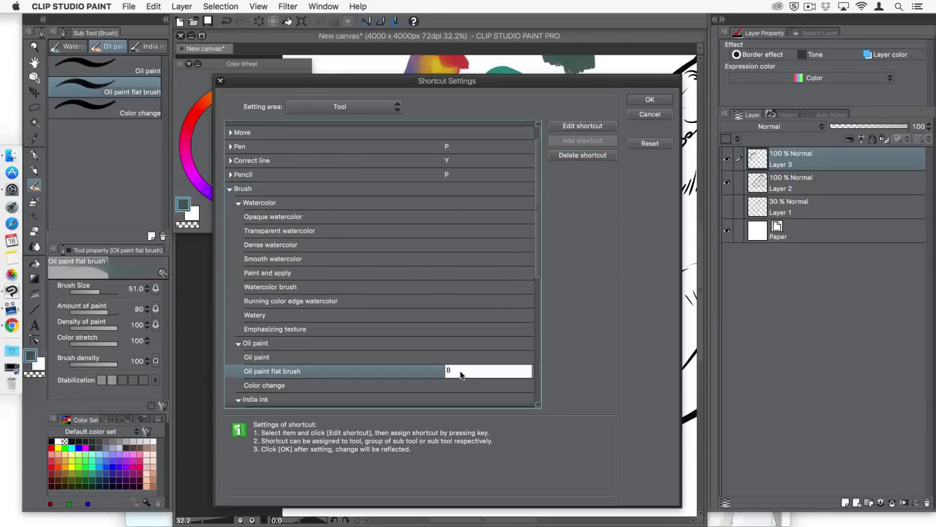
click(450, 268)
click(451, 268)
key(b)
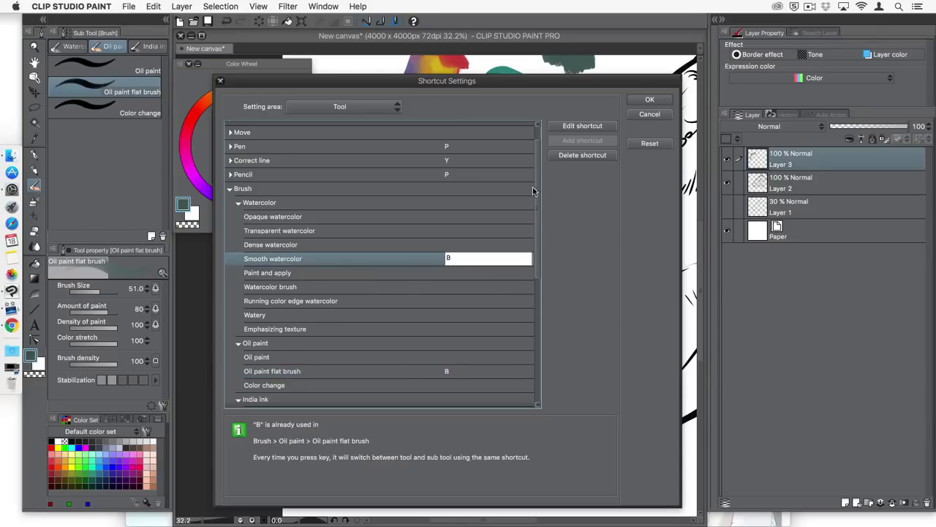
click(648, 103)
click(662, 104)
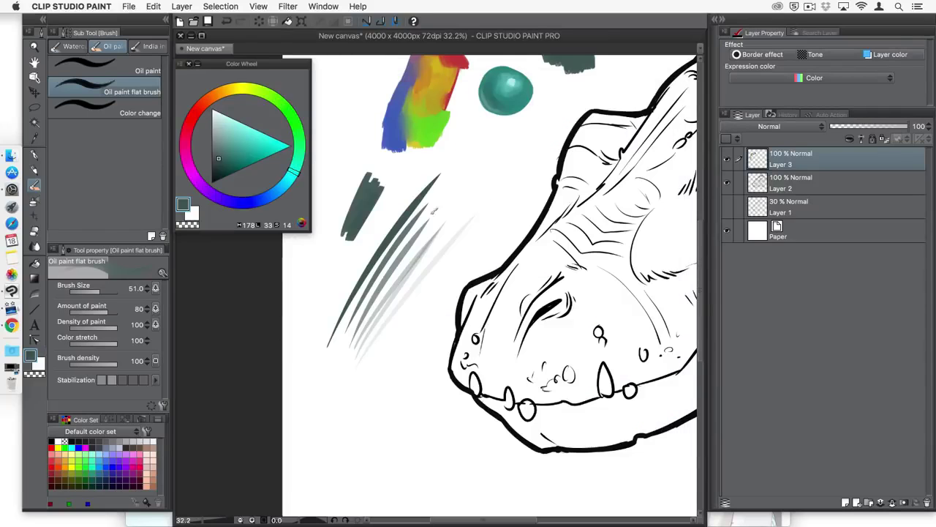
- Cycle between the Smooth watercolor and Oil paint flat brush sub tools with their shared B shortcut
key(b)
key(b)
key(b)
key(b)
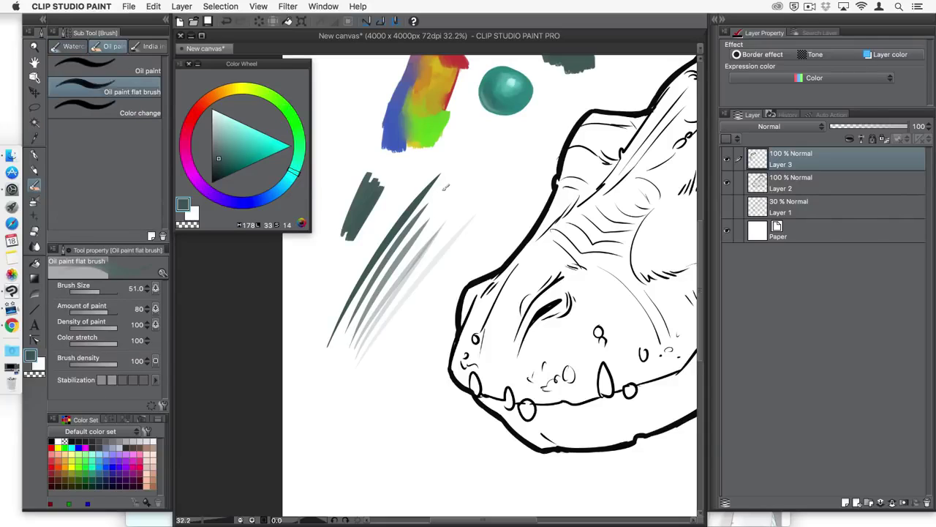
click(322, 6)
mouse_move(352, 85)
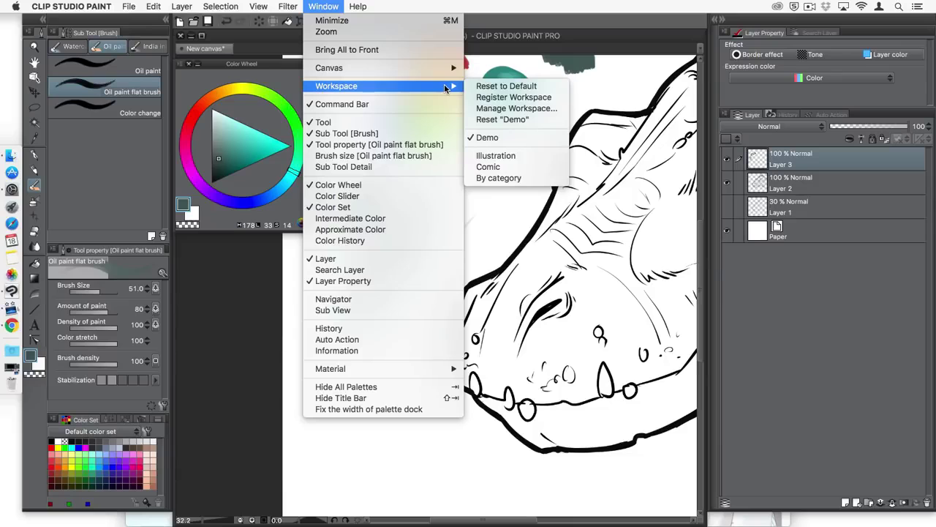
click(268, 83)
- In the Tool shortcut settings, assign B to the Brush tool again and expand its sub tools
click(71, 6)
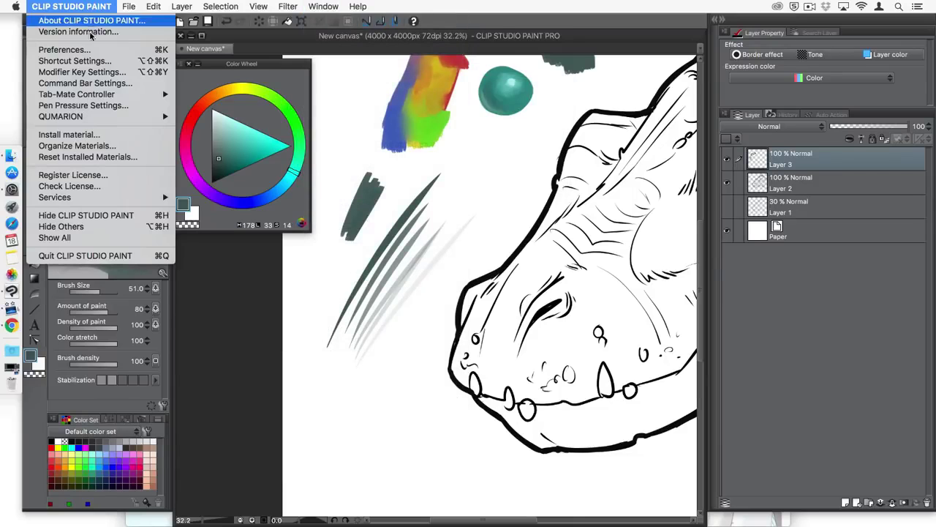
click(58, 62)
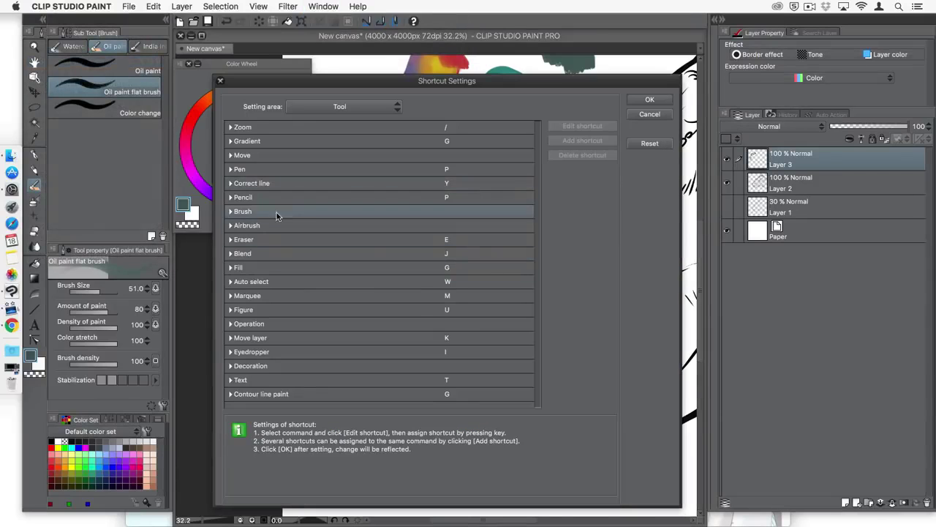
double_click(260, 211)
double_click(443, 212)
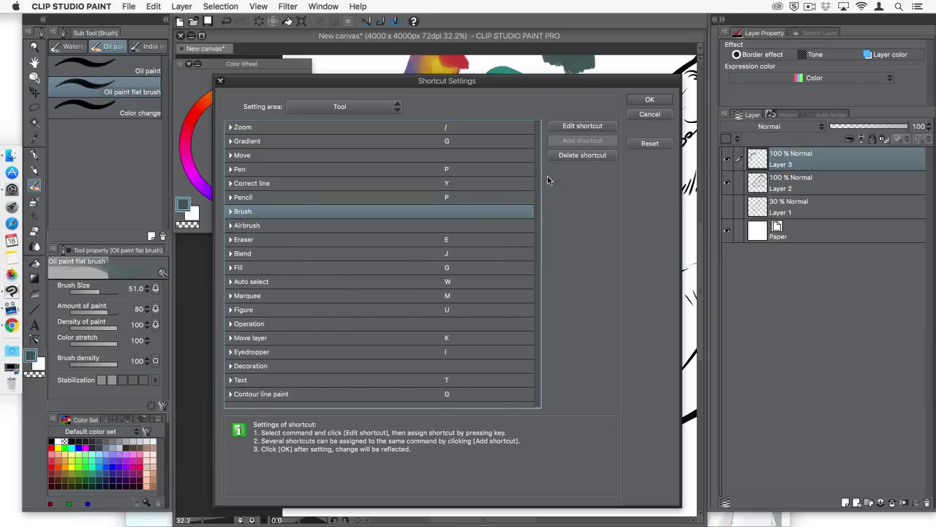
click(454, 211)
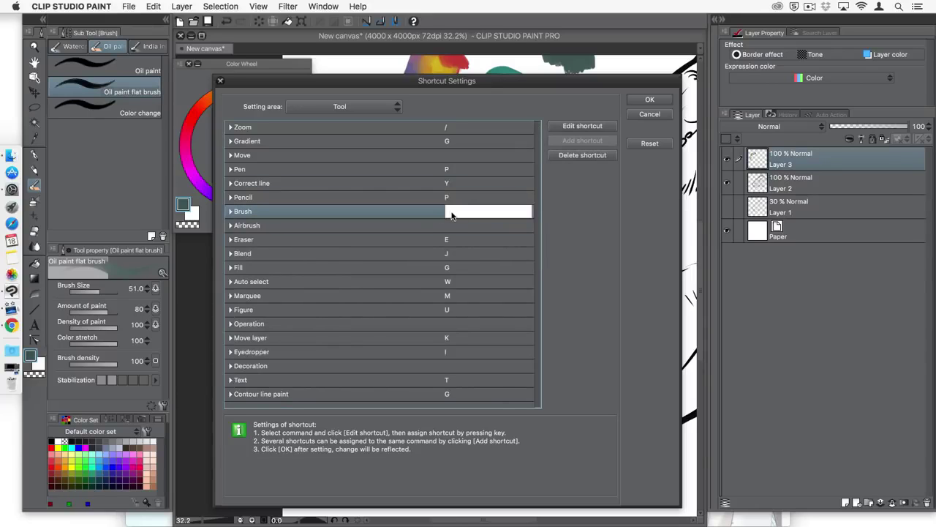
key(b)
click(231, 213)
click(231, 212)
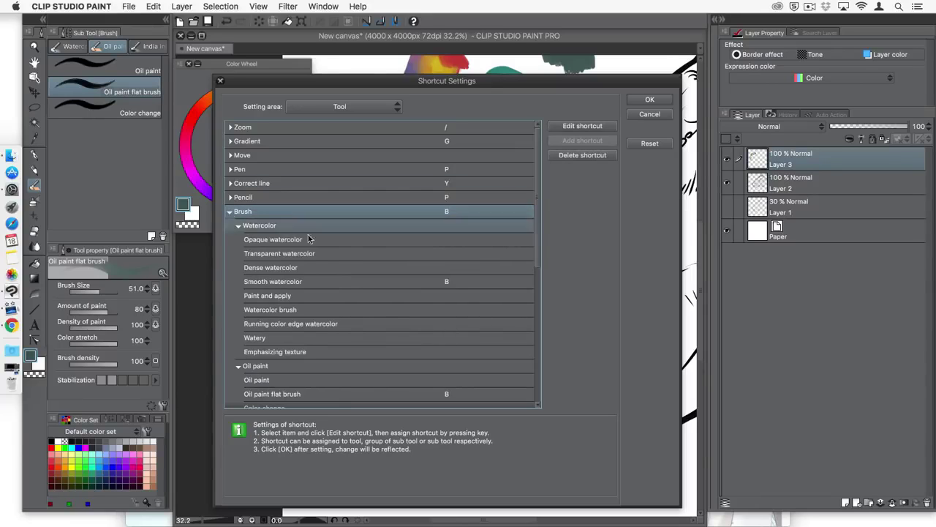
- Delete the B shortcut from Smooth watercolor and Oil paint flat brush, and save the shortcut settings
click(472, 284)
click(583, 155)
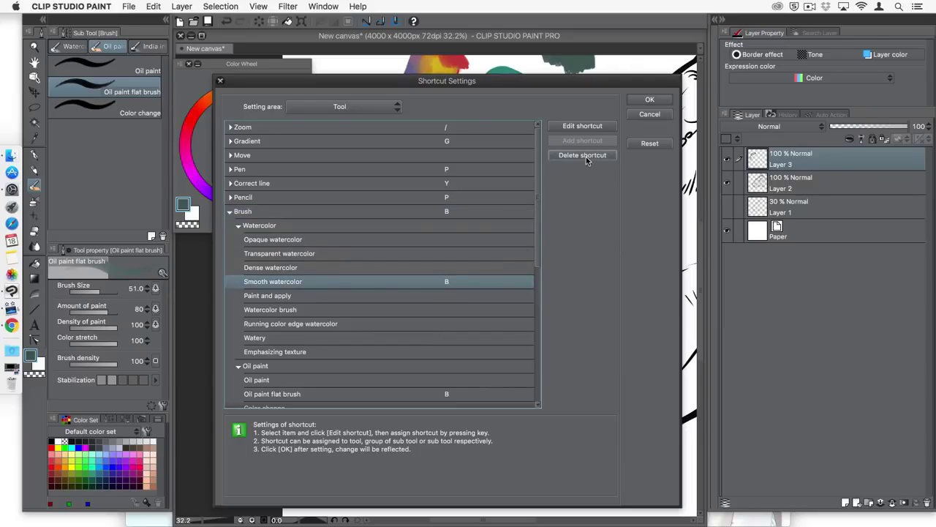
click(475, 393)
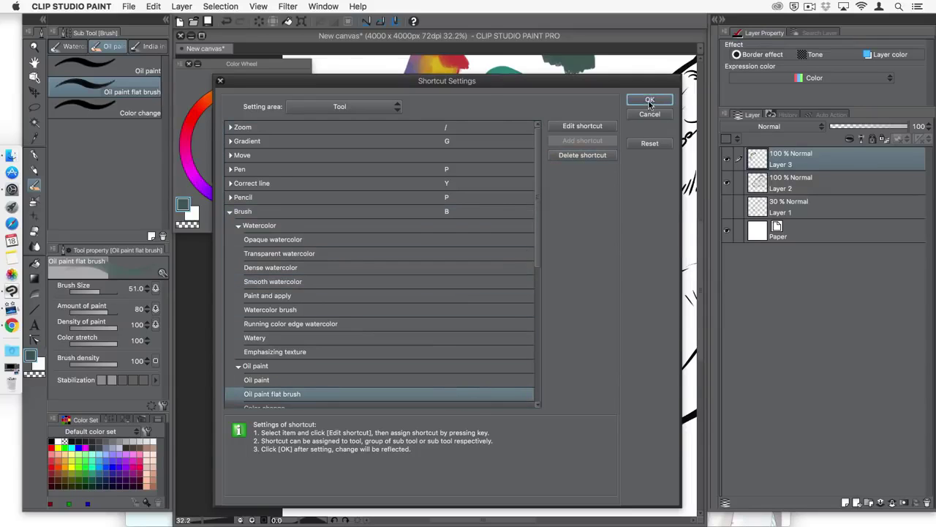
click(648, 99)
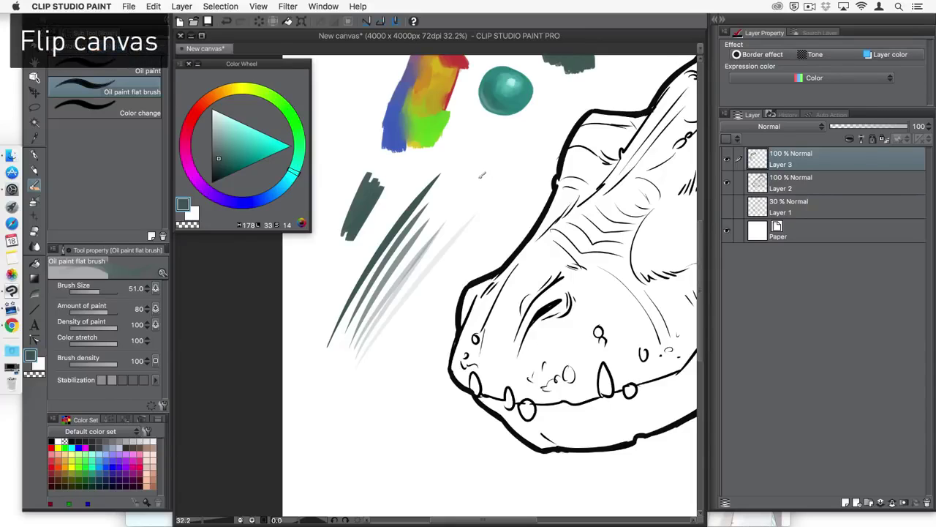
- Flip the canvas view horizontally, and flip it back to its original orientation with the dinosaur's head in view
click(261, 8)
mouse_move(273, 21)
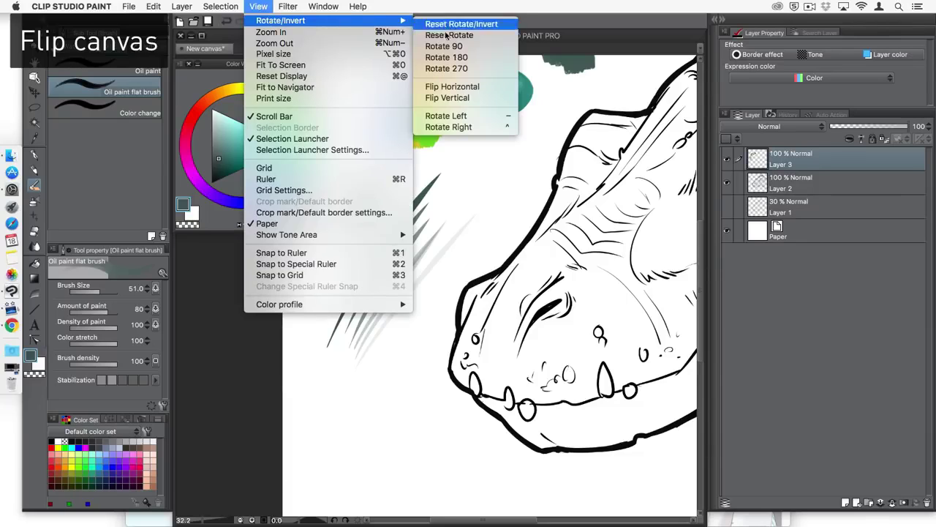
click(472, 87)
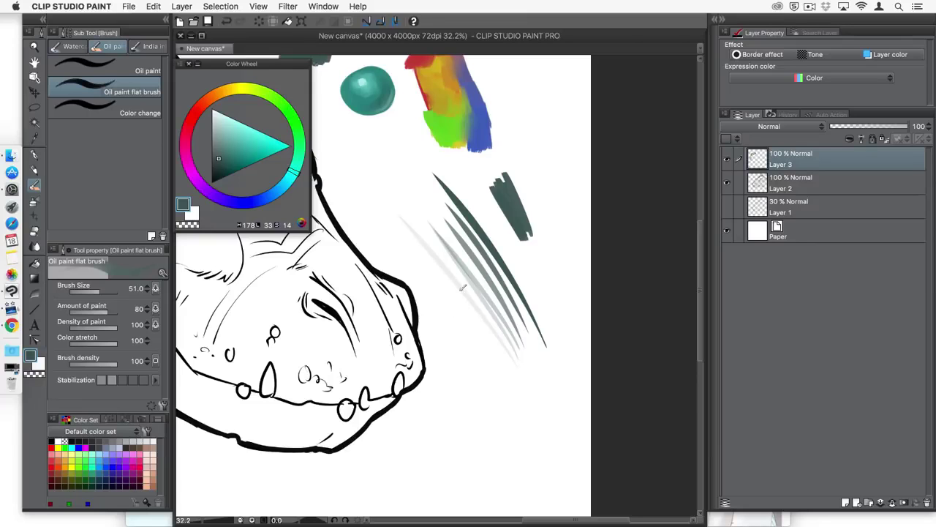
drag(335, 152, 387, 212)
click(259, 6)
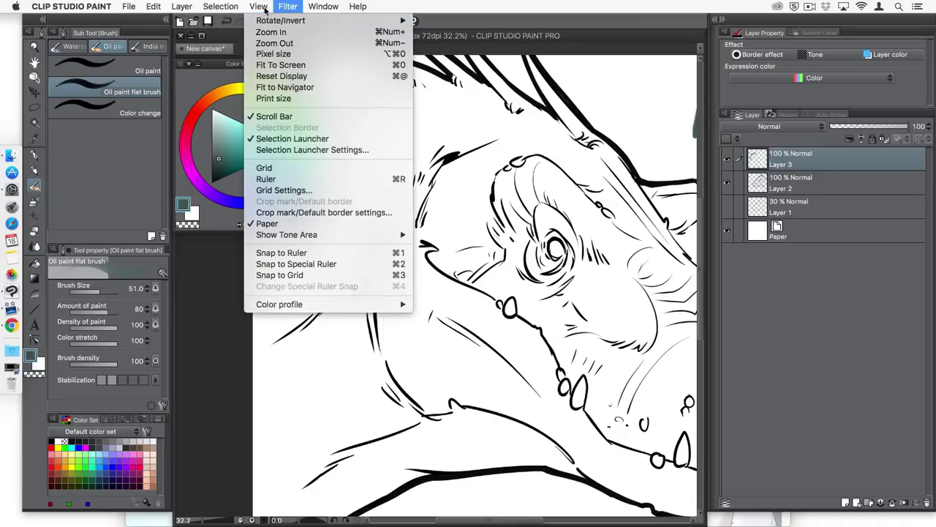
mouse_move(282, 20)
click(433, 86)
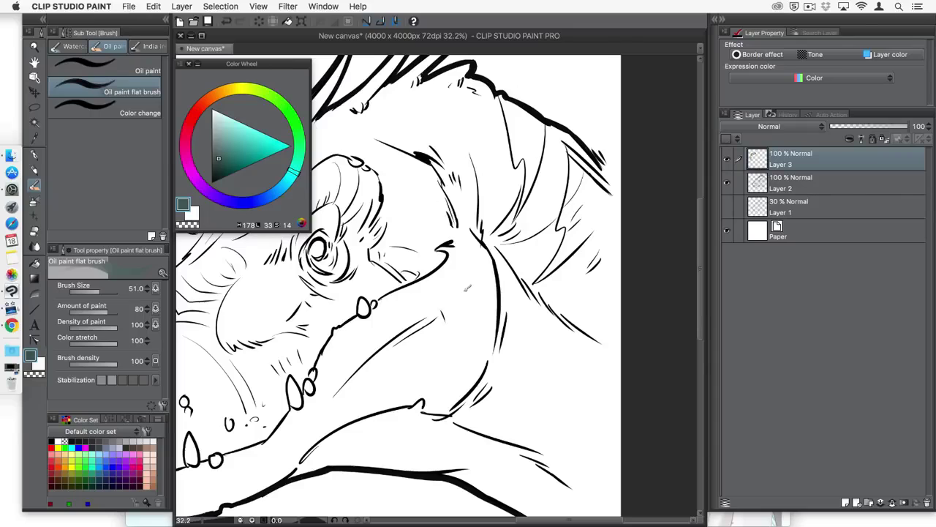
- Mirror the canvas view horizontally once more
click(260, 6)
mouse_move(294, 21)
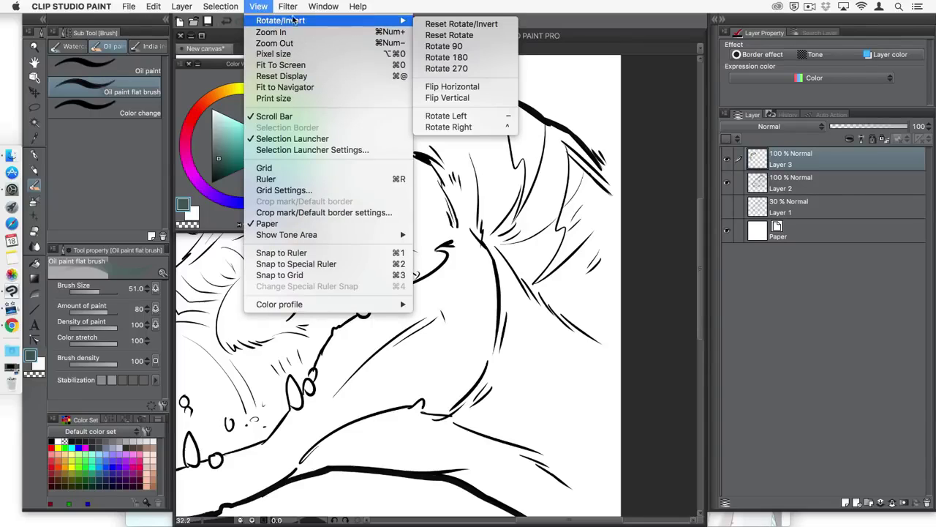
click(464, 98)
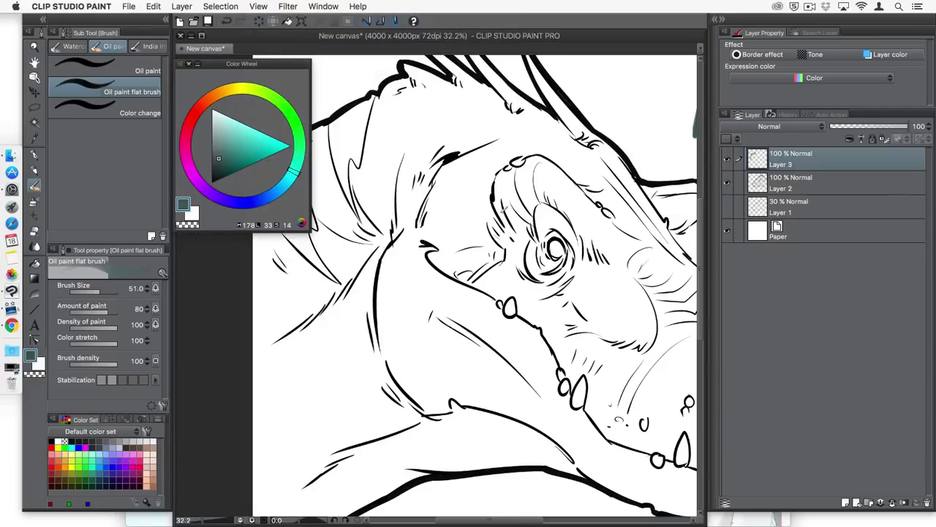
- Save the drawing to the Desktop as dino in Photoshop Document format
click(128, 7)
click(146, 83)
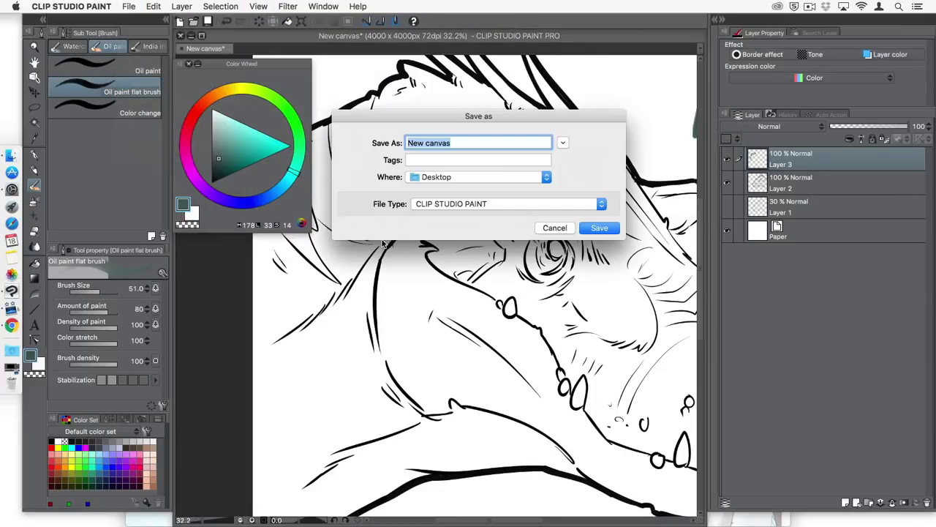
text(dino)
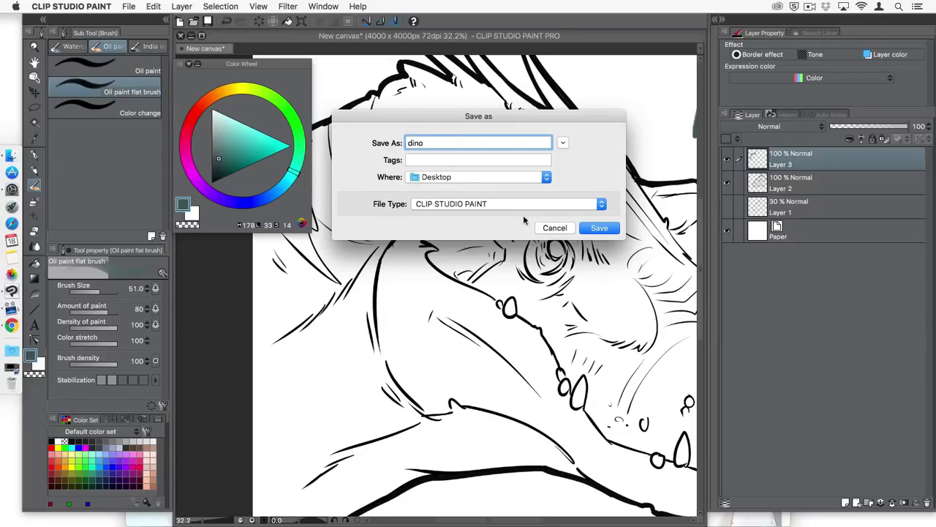
click(523, 204)
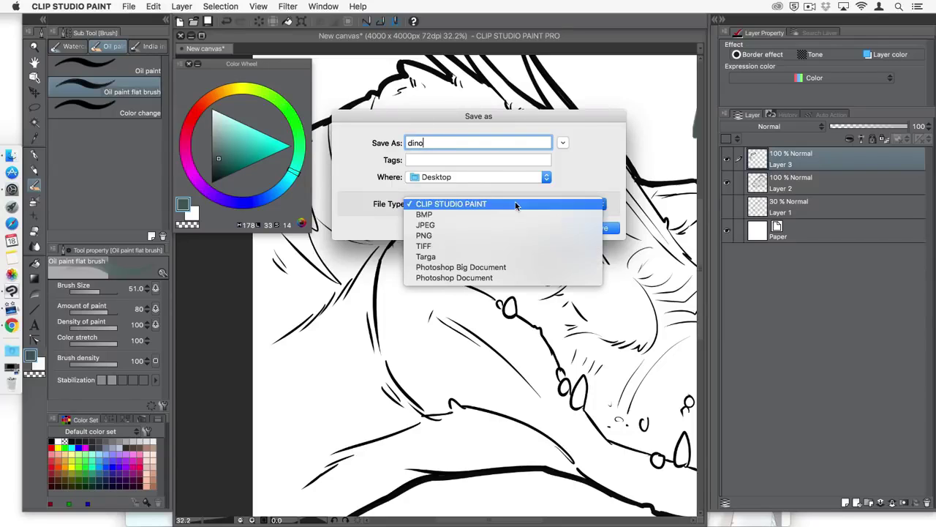
click(504, 285)
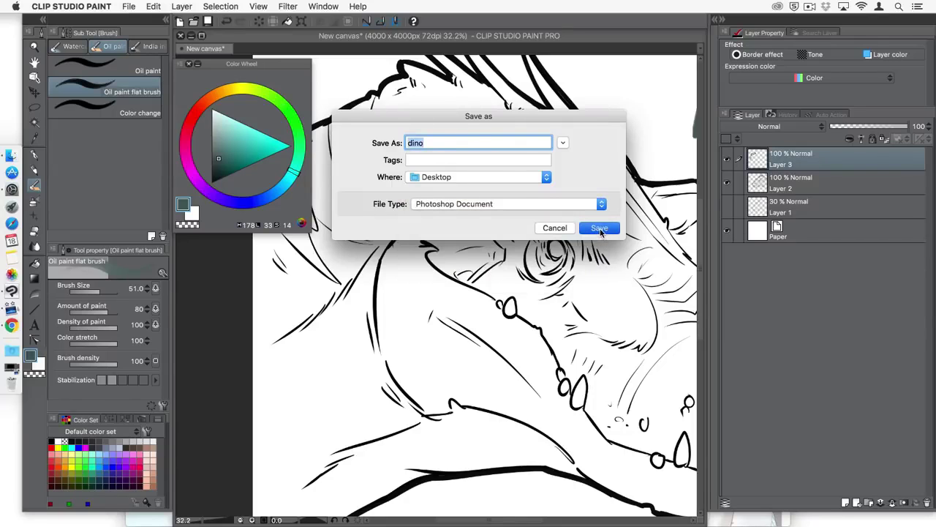
click(601, 229)
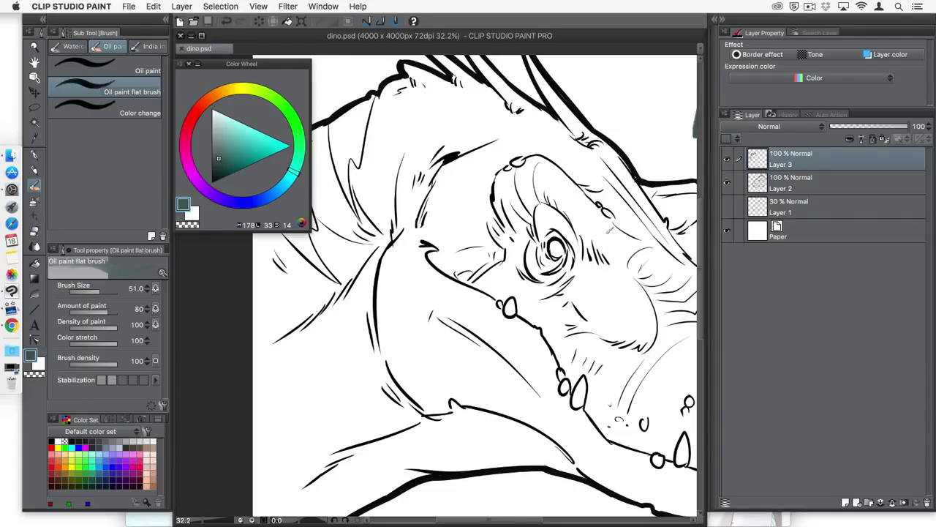
- Close the dino.psd canvas and reopen it from the recently used files
click(181, 48)
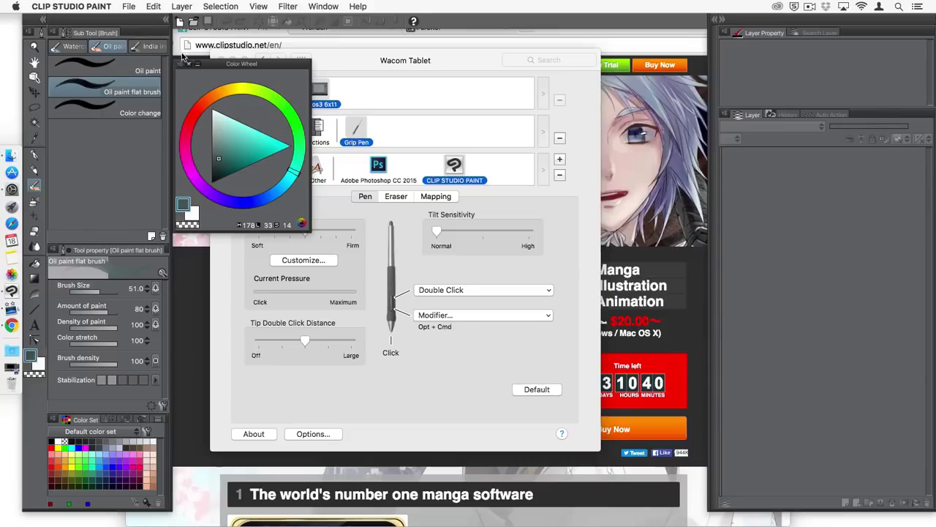
click(128, 6)
mouse_move(183, 43)
click(258, 43)
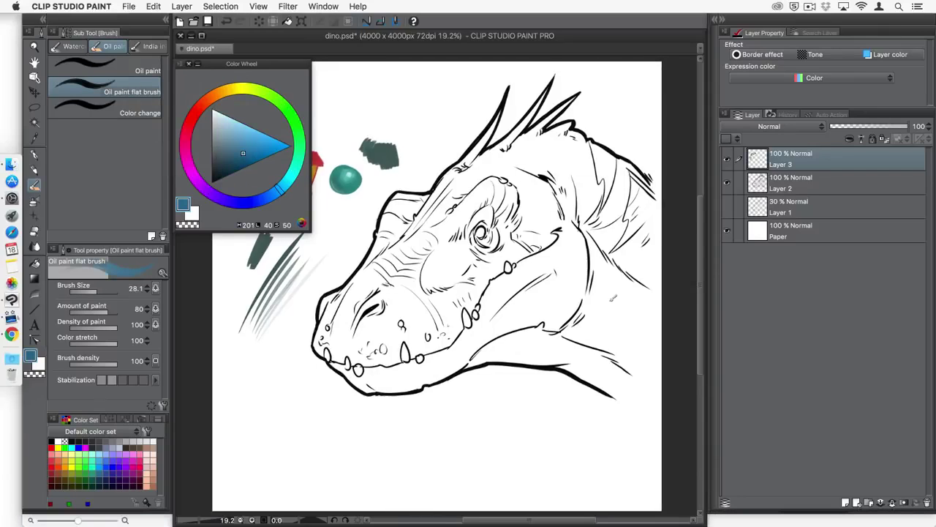
- Assign F as the main menu shortcut for the View command Flip Horizontal, and test it by flipping the canvas view twice
click(74, 8)
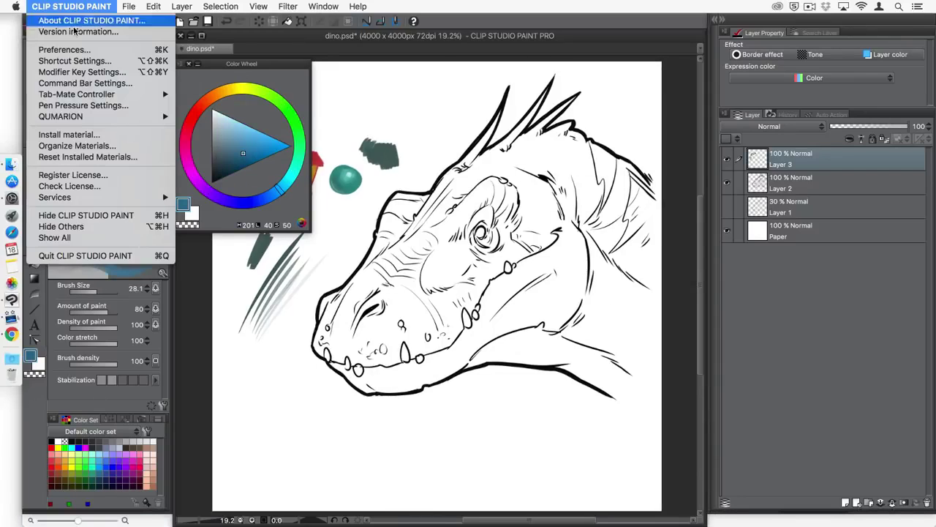
click(76, 62)
click(381, 106)
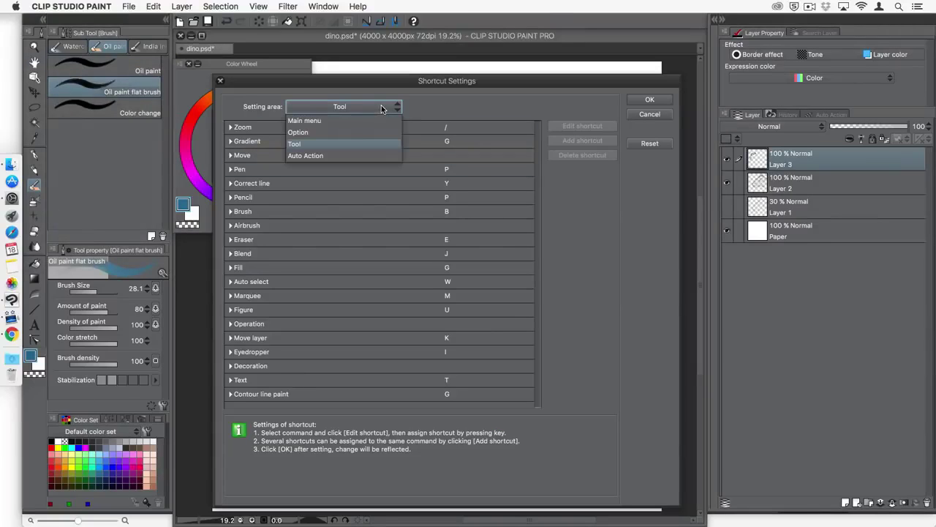
click(374, 121)
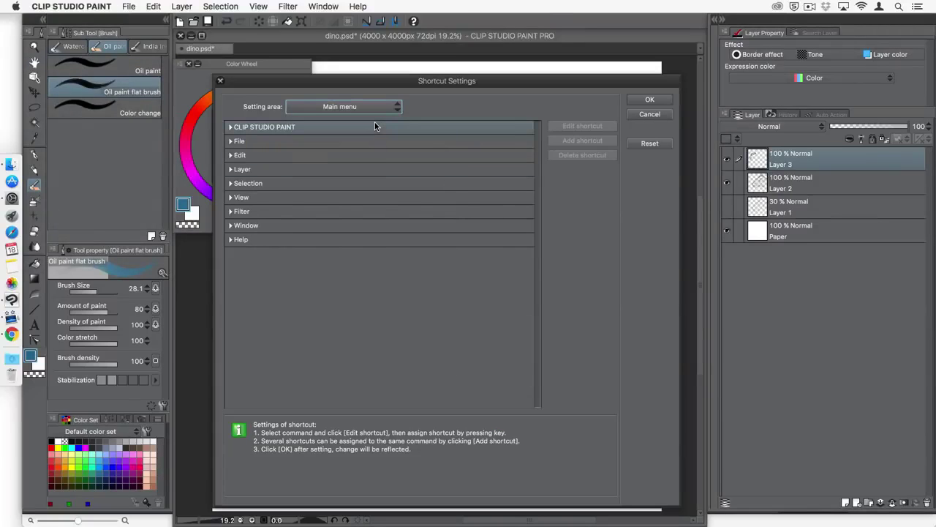
click(231, 197)
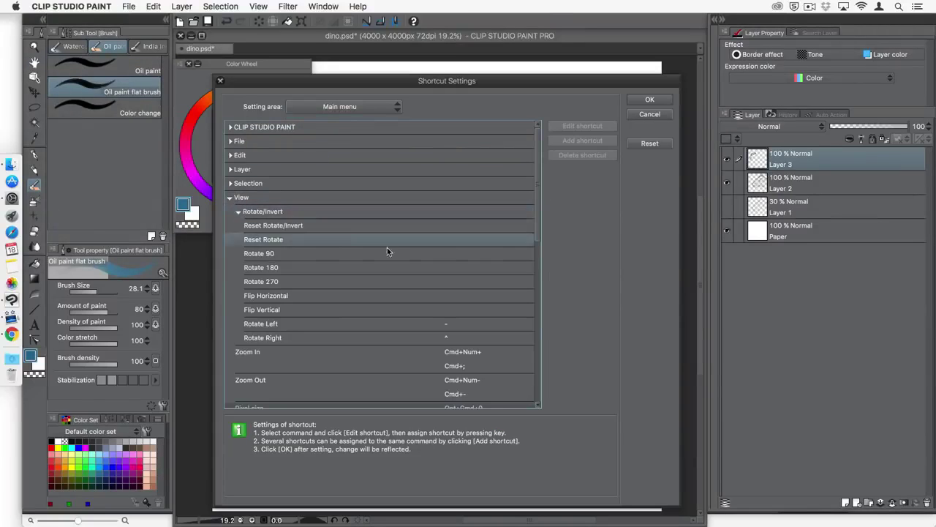
double_click(451, 299)
key(f)
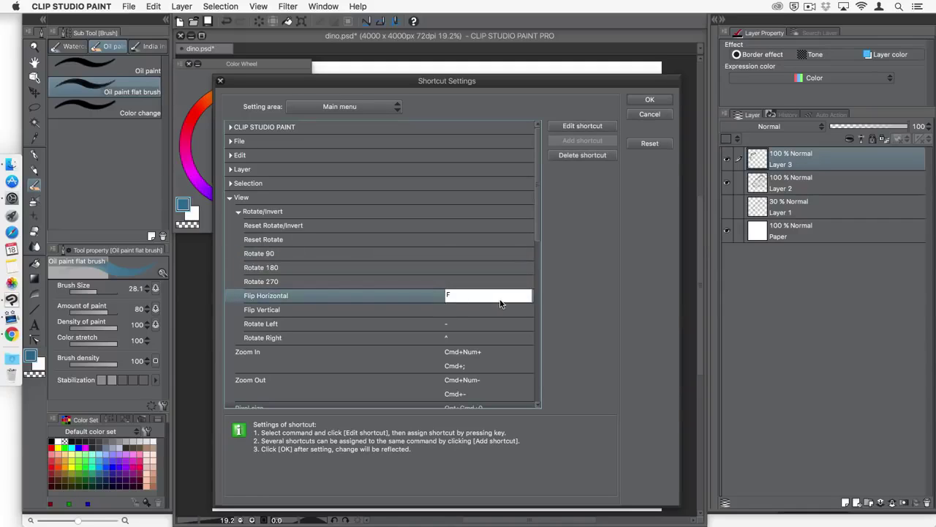
click(652, 101)
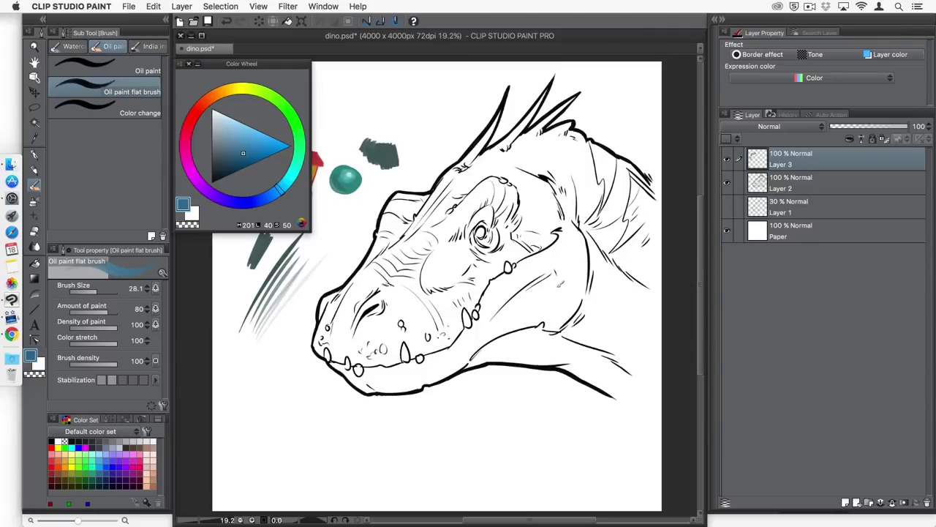
key(f)
key(f)
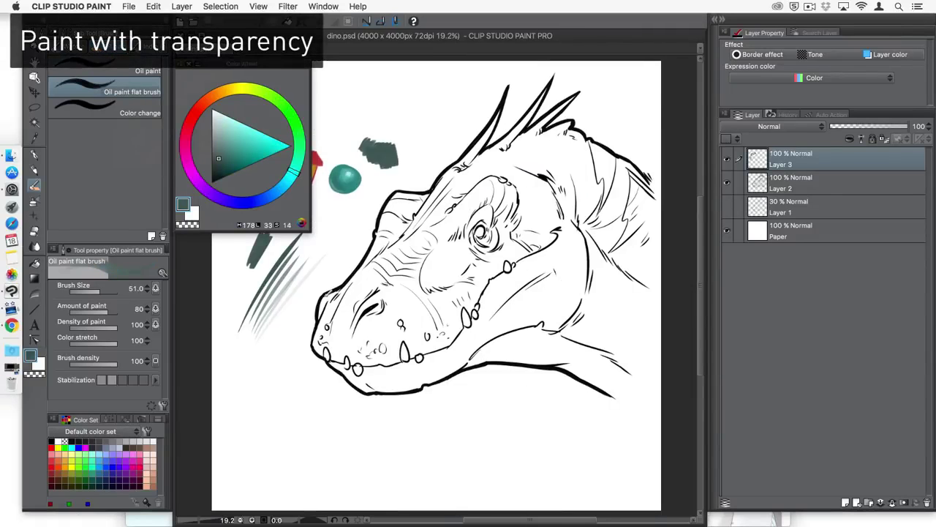
- Add a new raster layer directly above Layer 1
click(814, 206)
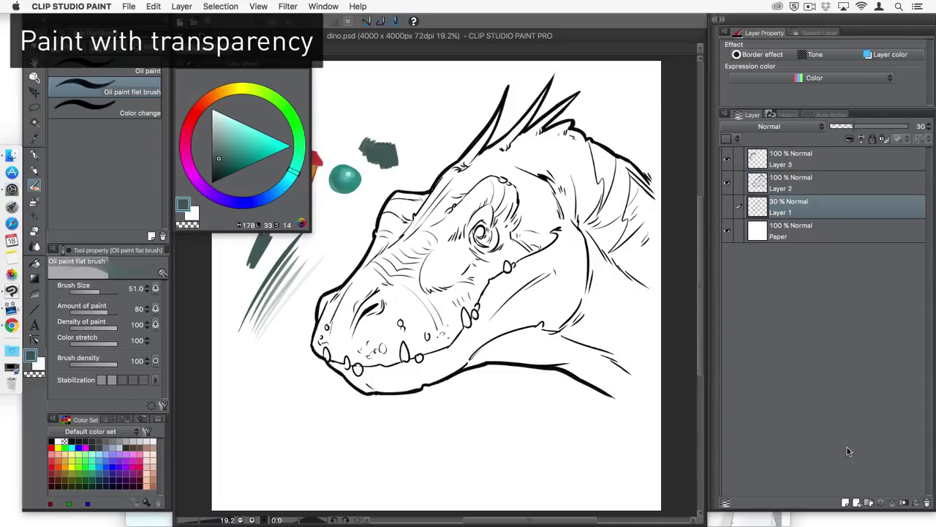
click(847, 505)
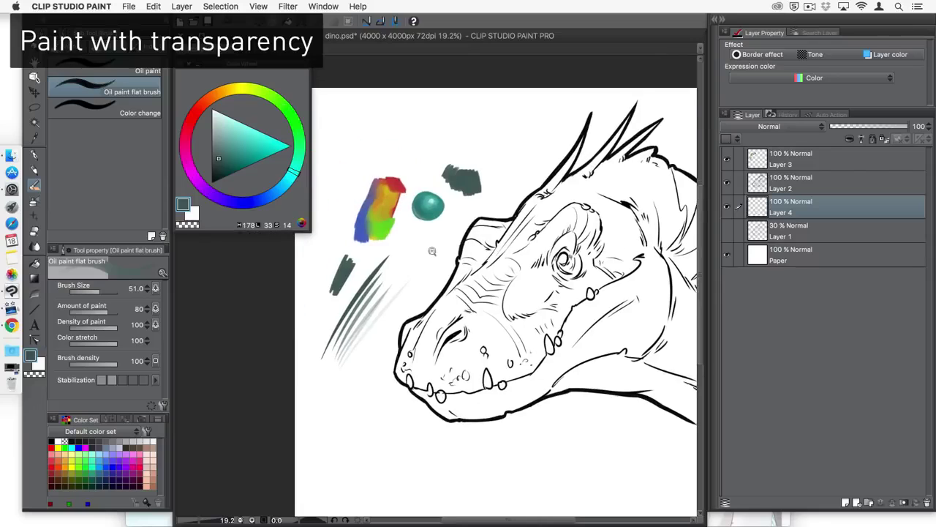
drag(431, 251, 454, 234)
drag(453, 234, 449, 41)
drag(476, 248, 449, 248)
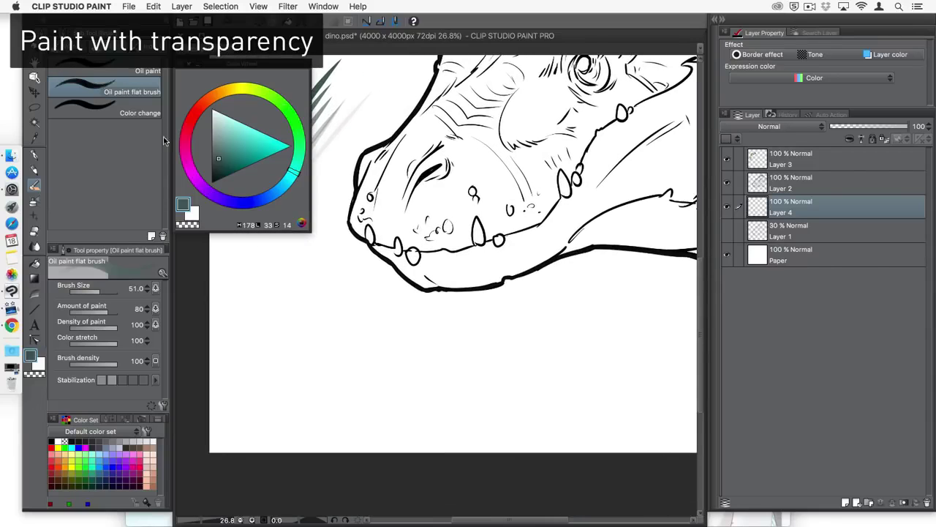
- Choose a medium blue (H 201, L 40, S 50) and paint a solid patch below the dinosaur's jaw with the Oil paint flat brush
mouse_move(578, 323)
mouse_down()
mouse_move(502, 320)
mouse_move(519, 300)
mouse_move(486, 330)
mouse_move(515, 338)
mouse_move(497, 345)
mouse_move(504, 314)
mouse_up()
click(243, 153)
click(276, 191)
- Erase diagonal streaks from the blue patch with the Hard eraser, and hide the Paper layer to expose the transparent areas
key(e)
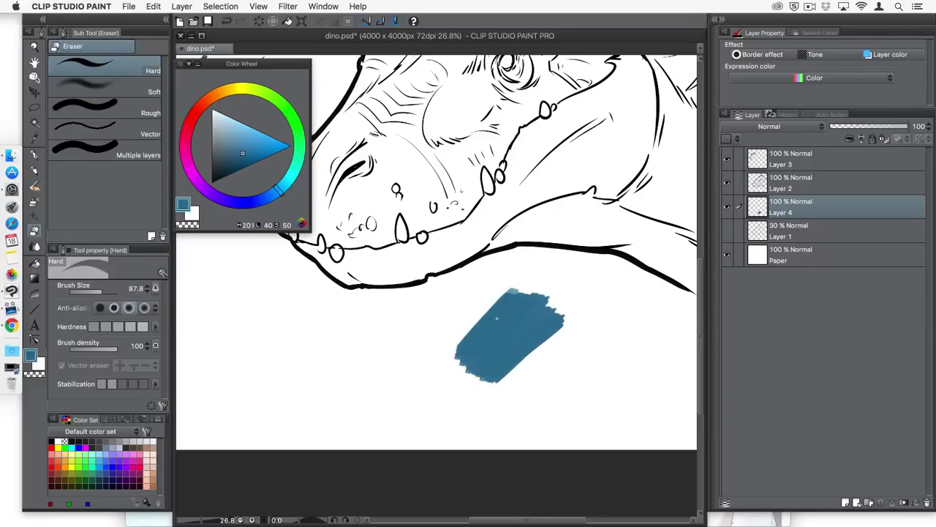
mouse_move(482, 315)
mouse_down()
mouse_move(474, 357)
mouse_move(493, 306)
mouse_up()
mouse_move(488, 335)
mouse_down()
mouse_move(508, 291)
mouse_move(491, 335)
mouse_up()
click(727, 256)
drag(511, 291, 467, 341)
mouse_move(491, 310)
mouse_down()
mouse_move(461, 358)
mouse_move(506, 300)
mouse_up()
drag(477, 357, 537, 294)
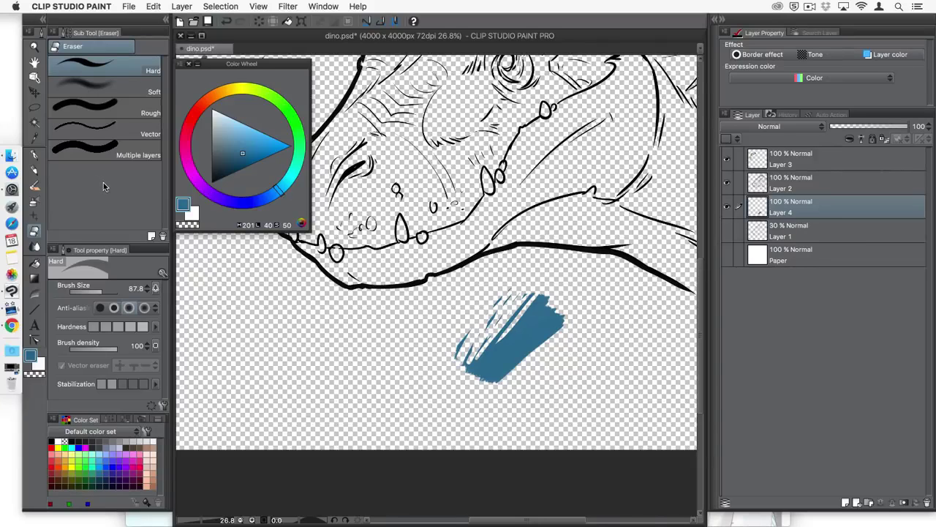
- Use the Oil paint flat brush with the transparent color to softly remove paint along the lower-right side of the blue patch
key(b)
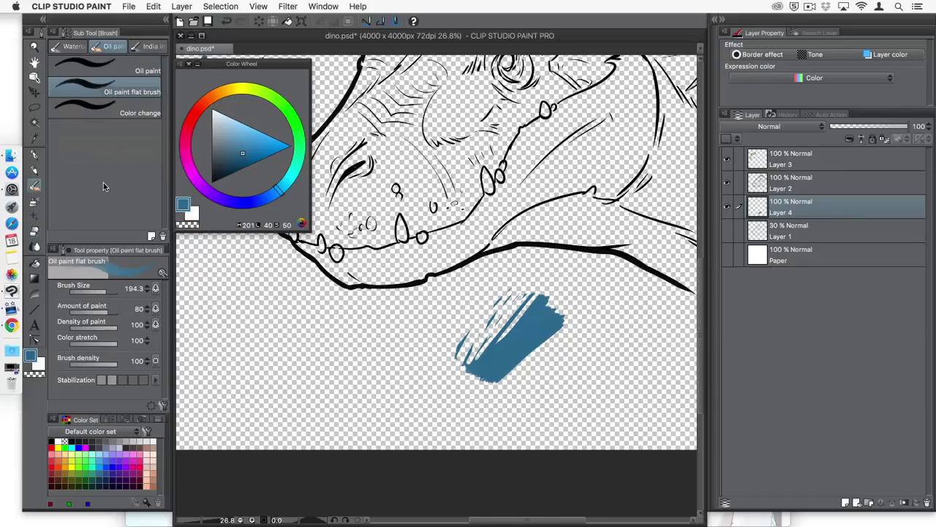
click(191, 226)
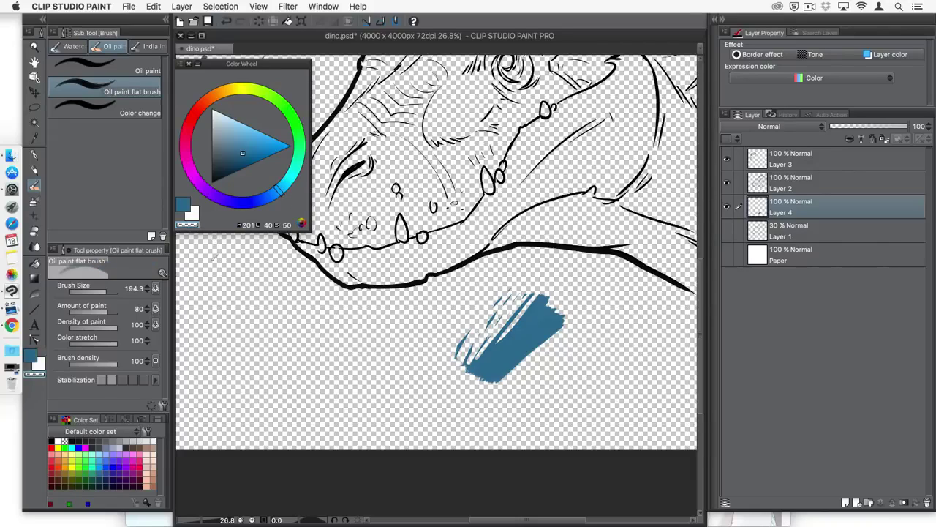
mouse_move(564, 309)
mouse_down()
mouse_move(545, 342)
mouse_move(539, 326)
mouse_move(528, 329)
mouse_move(540, 324)
mouse_move(510, 369)
mouse_move(544, 336)
mouse_up()
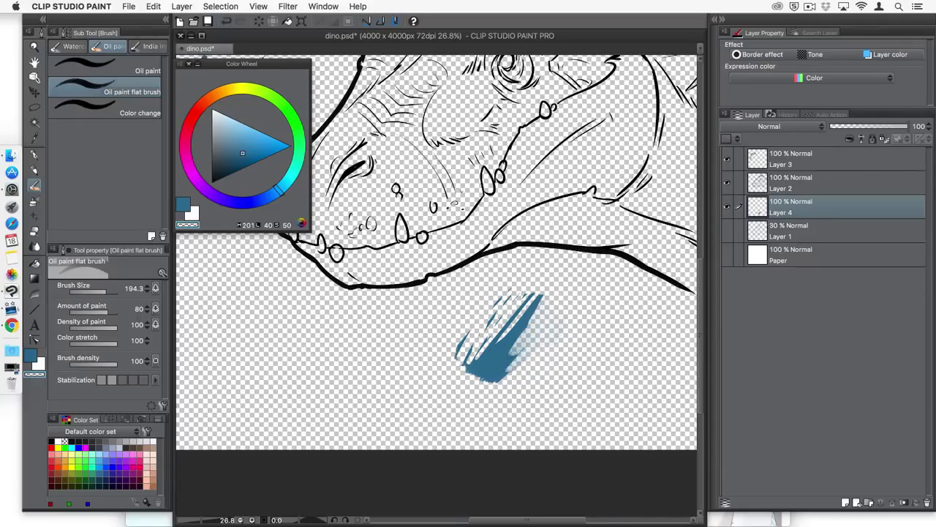
mouse_move(497, 367)
mouse_down()
mouse_move(516, 337)
mouse_move(494, 375)
mouse_up()
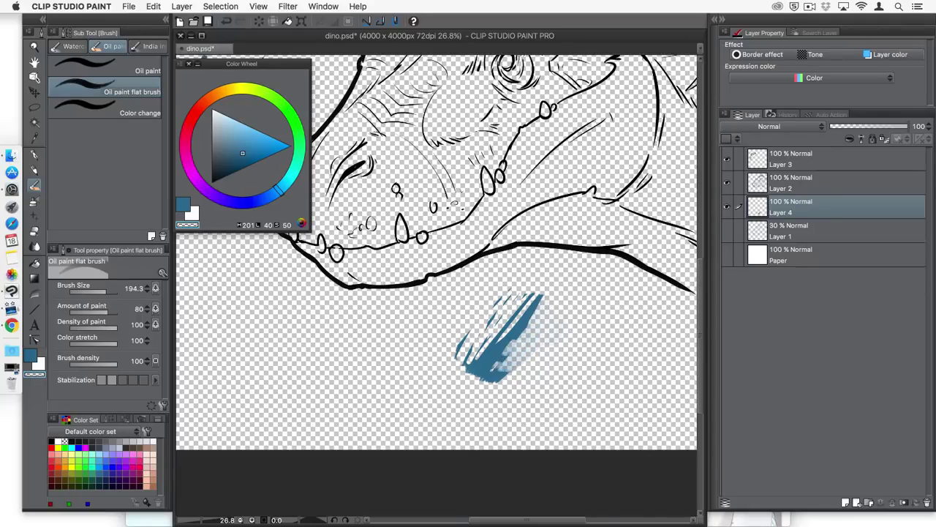
drag(528, 324, 495, 363)
scroll(498, 370, up, 5)
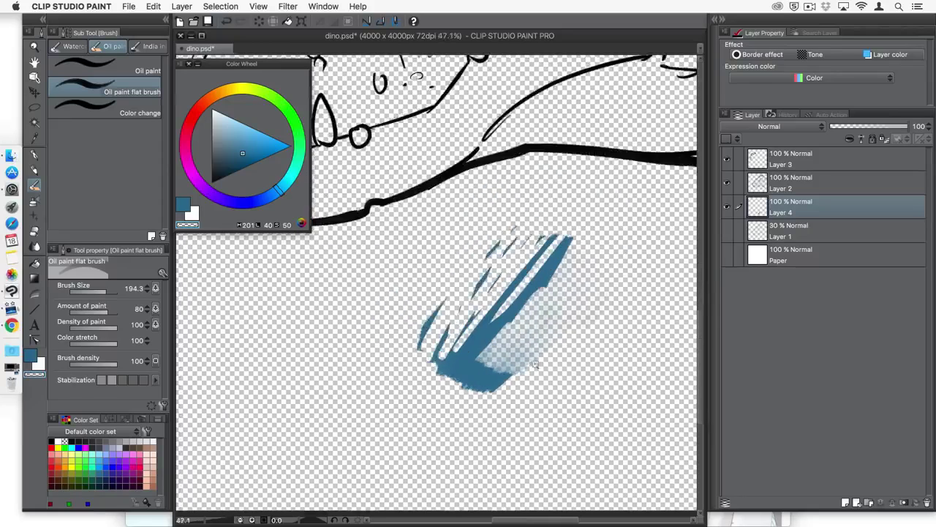
drag(490, 370, 516, 357)
drag(477, 395, 535, 353)
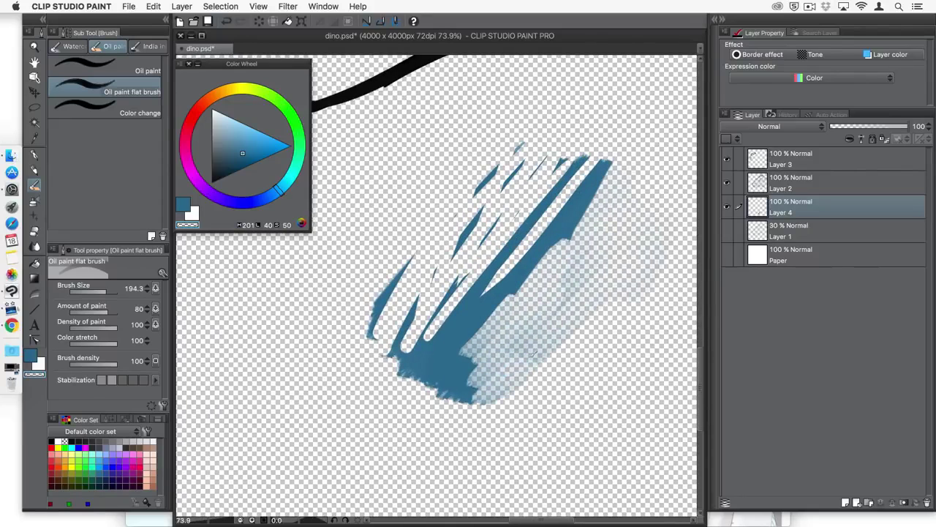
mouse_move(504, 386)
mouse_down()
mouse_move(632, 260)
mouse_move(570, 333)
mouse_move(528, 355)
mouse_up()
drag(643, 209, 487, 367)
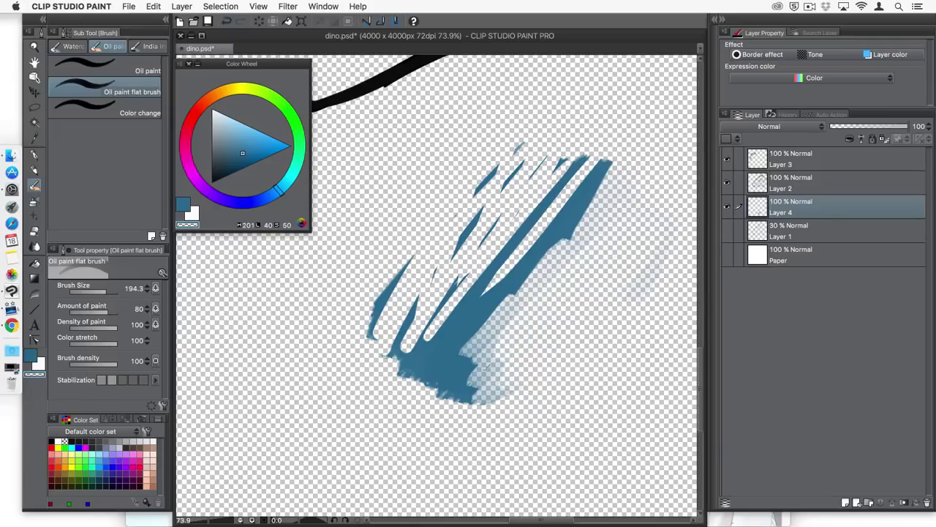
drag(648, 188, 537, 293)
drag(636, 147, 552, 238)
drag(504, 315, 605, 165)
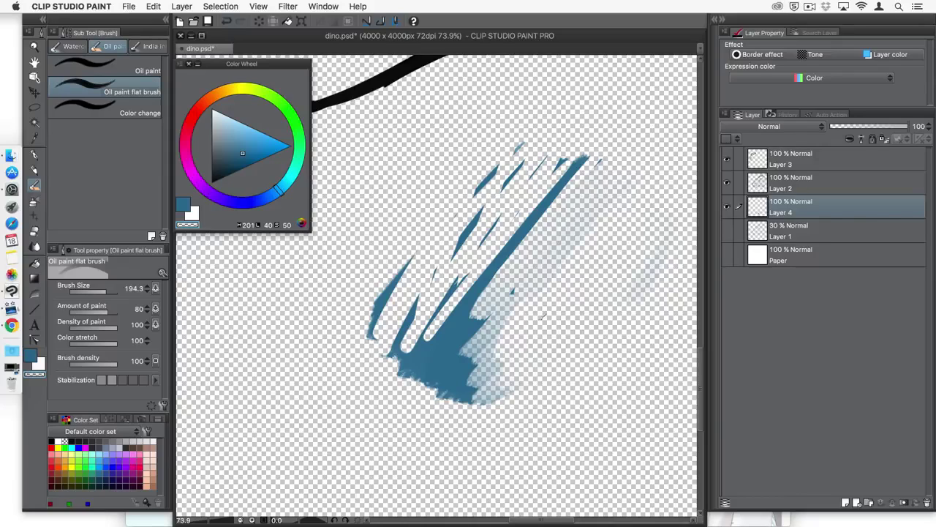
- Toggle between the transparent and main colors, ending on blue, and repaint most of the streaked patch
key(c)
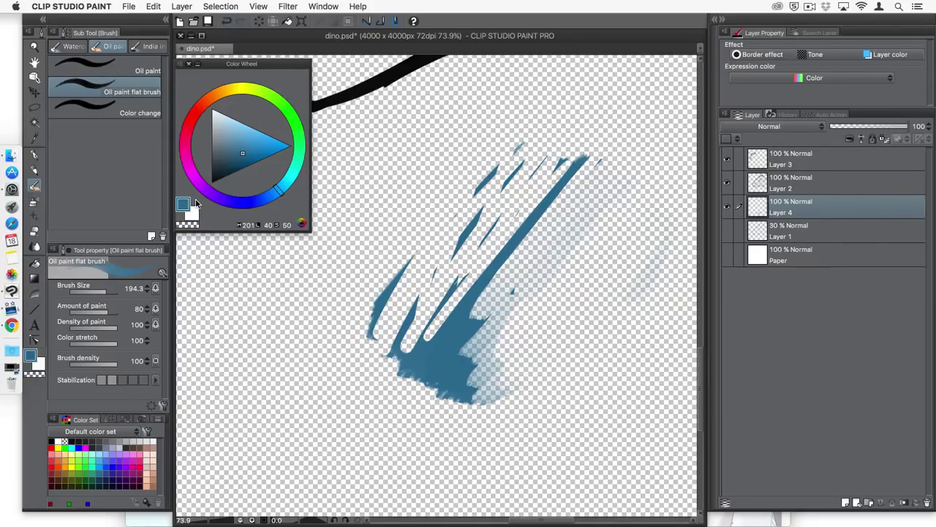
key(c)
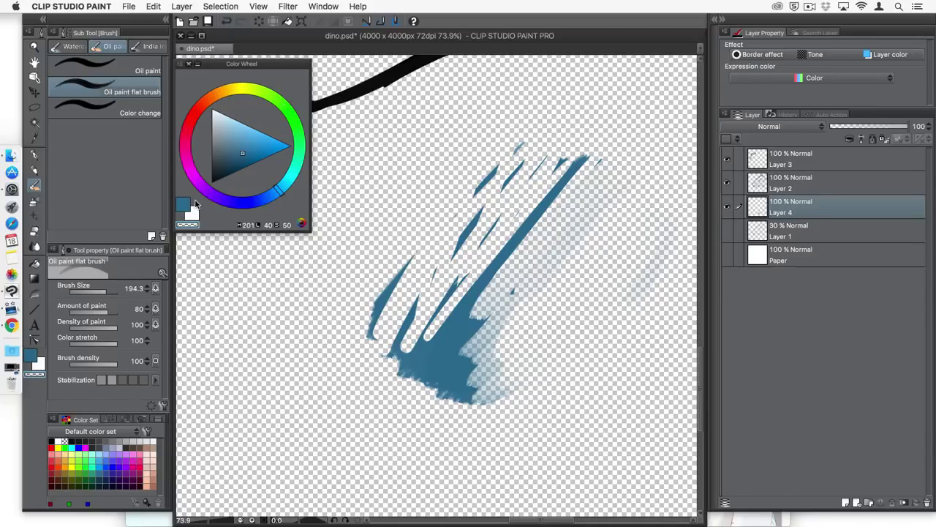
key(c)
mouse_move(512, 248)
mouse_down()
mouse_move(503, 257)
mouse_move(532, 242)
mouse_move(461, 307)
mouse_up()
mouse_move(479, 256)
mouse_down()
mouse_move(501, 195)
mouse_move(468, 212)
mouse_up()
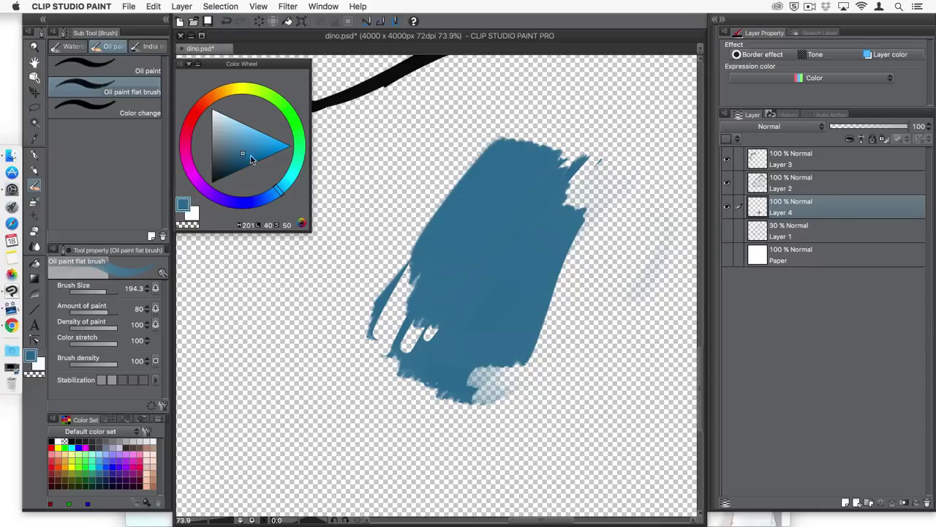
- Paint dark blue (H 201, L 14, S 100) over the patch's upper part, alternating with transparent strokes that fade its upper-left side
click(234, 172)
mouse_move(492, 183)
mouse_down()
mouse_move(479, 212)
mouse_move(510, 178)
mouse_move(479, 279)
mouse_up()
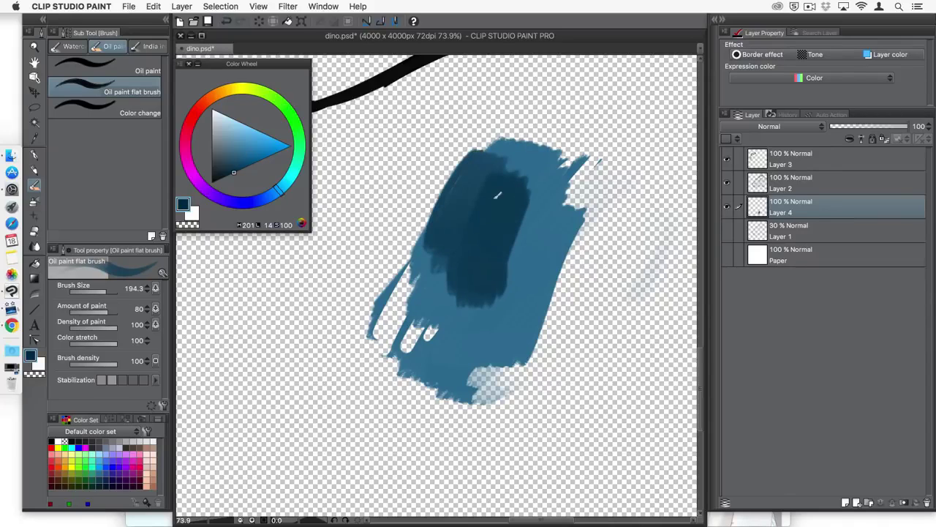
key(c)
mouse_move(494, 149)
mouse_down()
mouse_move(475, 188)
mouse_move(485, 158)
mouse_up()
mouse_move(478, 152)
mouse_down()
mouse_move(429, 247)
mouse_move(482, 213)
mouse_move(458, 256)
mouse_up()
key(c)
drag(479, 191, 445, 249)
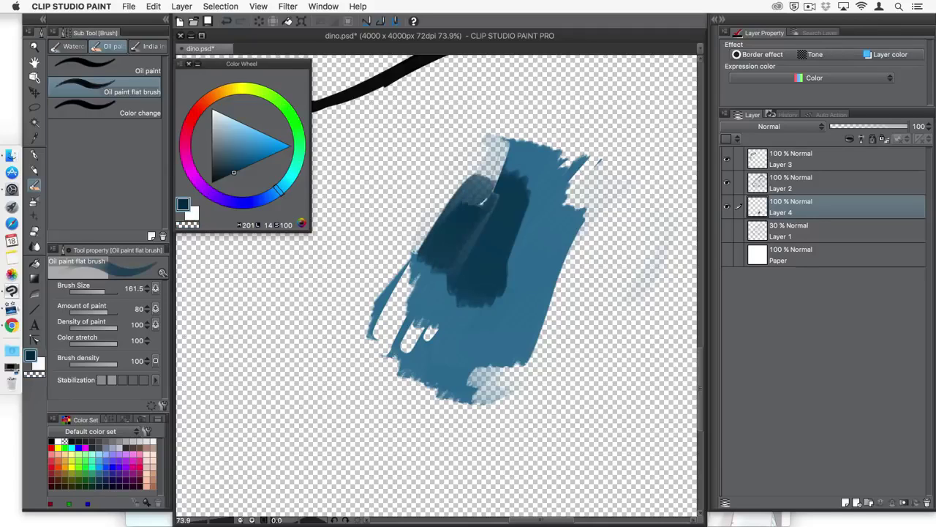
drag(468, 208, 443, 271)
key(c)
drag(433, 225, 433, 290)
mouse_move(460, 192)
mouse_down()
mouse_move(451, 282)
mouse_move(477, 254)
mouse_up()
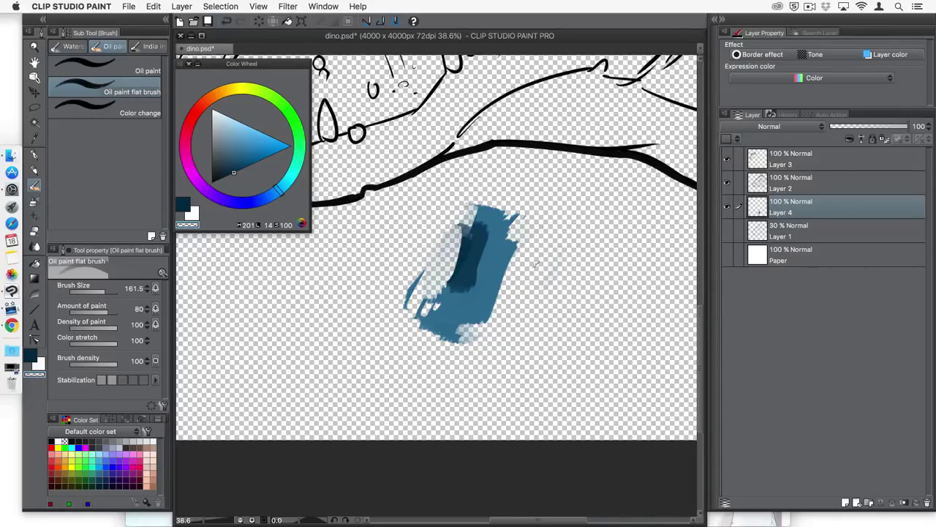
- Switch from transparent to the dark blue main color and cover most of the patch with the Oil paint flat brush, after cycling through the G-pen and Blend tools
key(c)
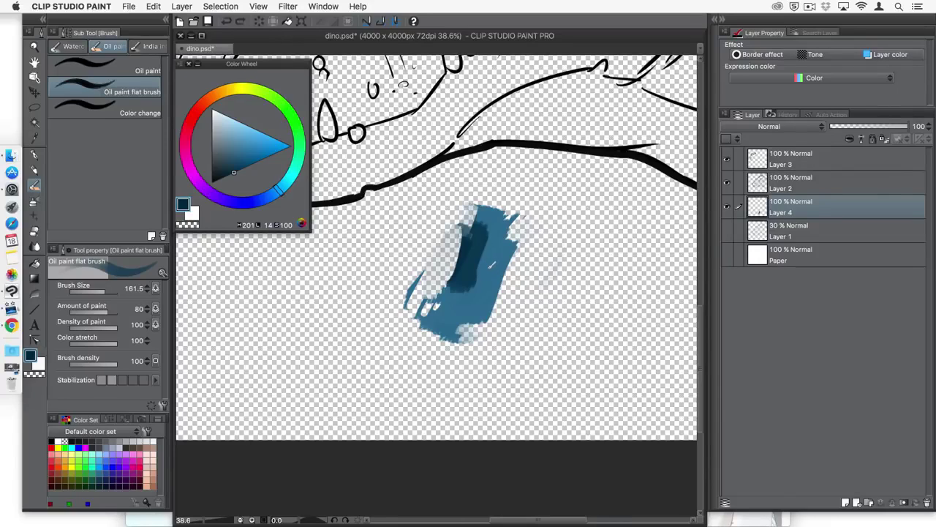
key(p)
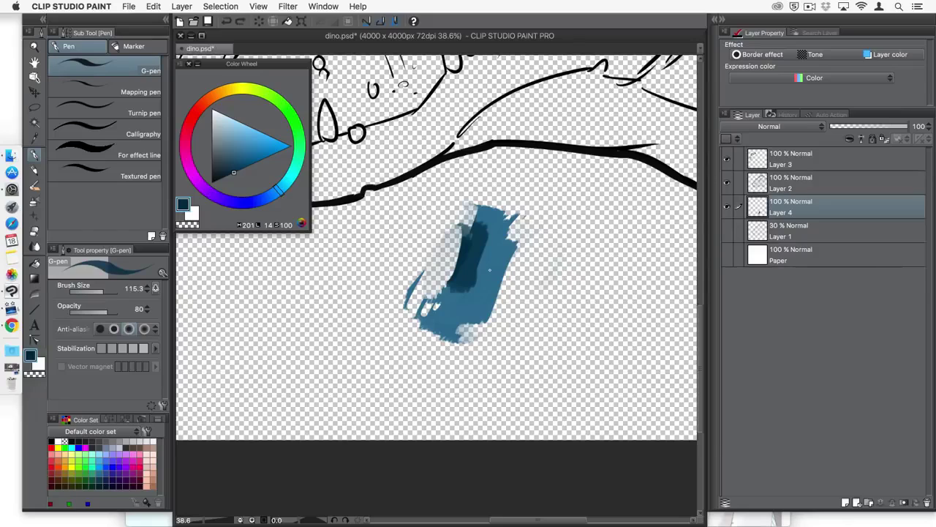
key(j)
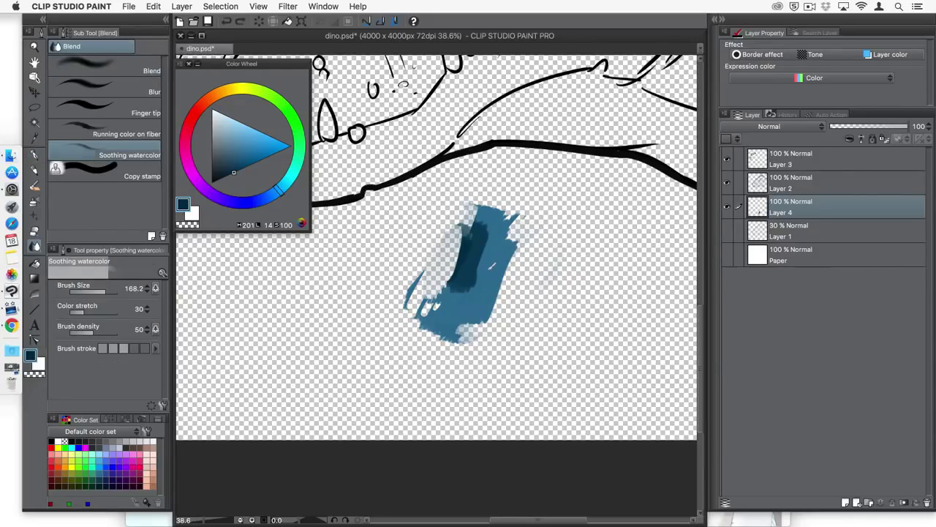
key(b)
mouse_move(496, 256)
mouse_down()
mouse_move(492, 232)
mouse_move(432, 314)
mouse_move(504, 307)
mouse_move(521, 255)
mouse_up()
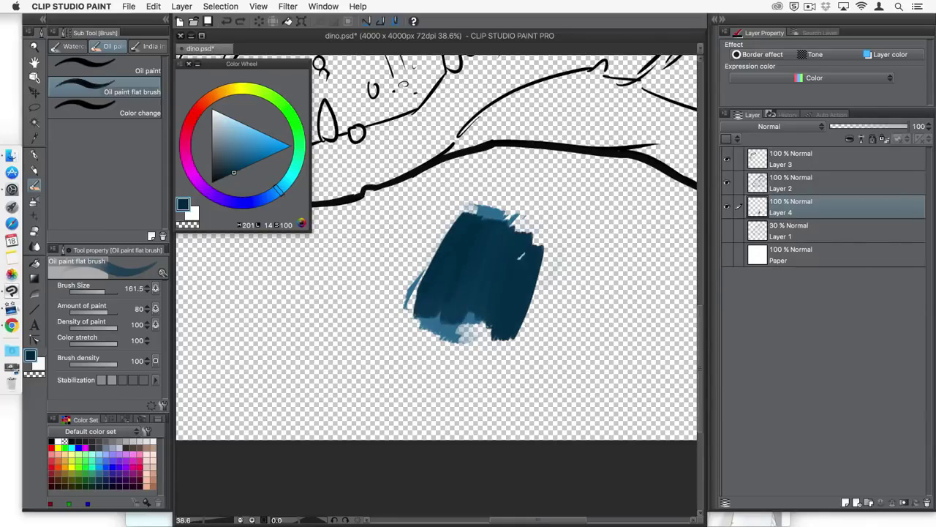
- Sample the patch's lighter blue (H 201, L 40, S 50), paint it over the lower part, and soften its upper edge with Soothing watercolor
alt+click(450, 324)
mouse_move(450, 324)
mouse_down()
mouse_move(470, 295)
mouse_move(476, 301)
mouse_move(475, 284)
mouse_move(489, 289)
mouse_move(471, 276)
mouse_up()
key(j)
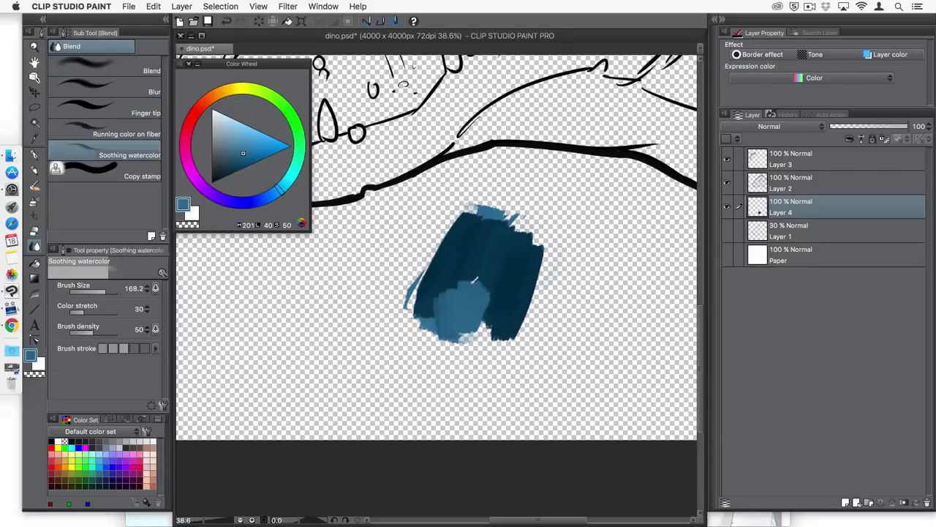
mouse_move(476, 262)
mouse_down()
mouse_move(450, 295)
mouse_move(448, 279)
mouse_move(437, 301)
mouse_move(465, 280)
mouse_up()
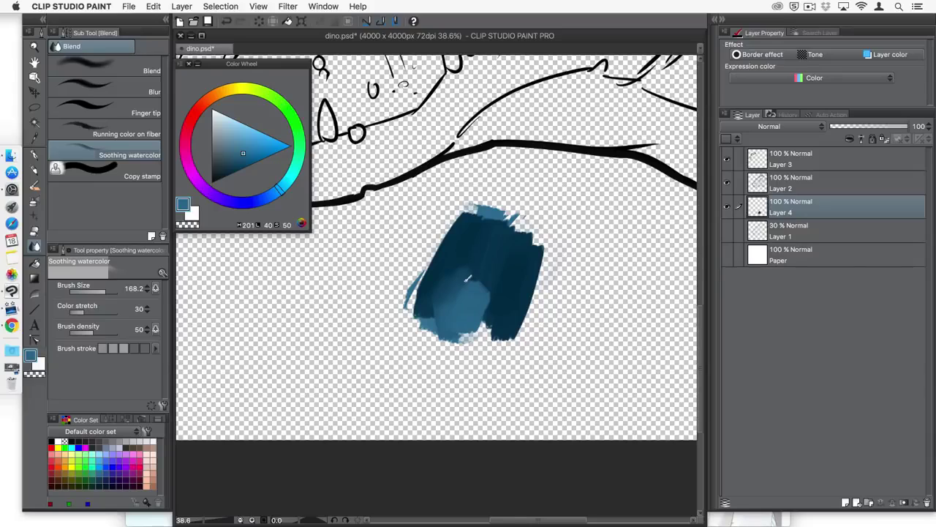
key(b)
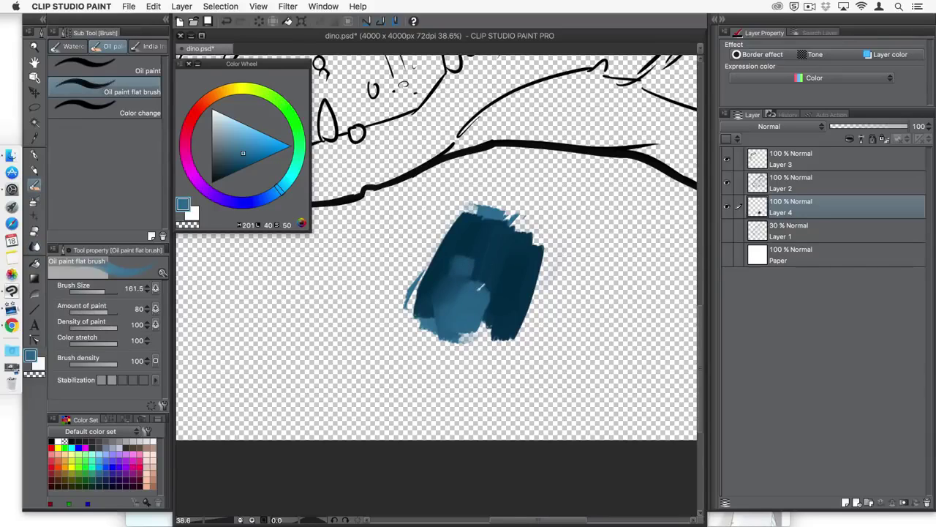
key(j)
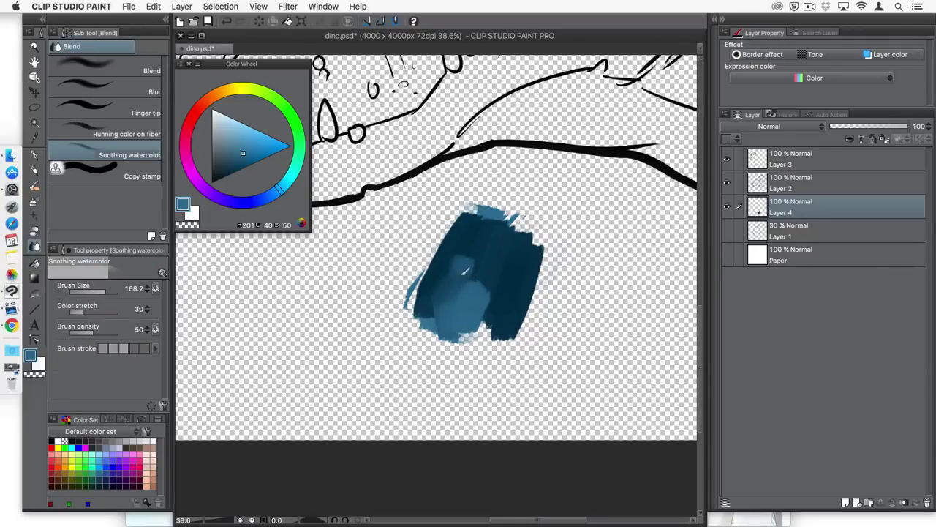
mouse_move(460, 276)
mouse_down()
mouse_move(463, 250)
mouse_move(442, 275)
mouse_move(472, 248)
mouse_move(470, 293)
mouse_move(470, 272)
mouse_move(497, 297)
mouse_move(506, 272)
mouse_move(487, 268)
mouse_move(481, 292)
mouse_up()
- Alternate between the Oil paint flat brush and Soothing watercolor to extend and blend the lighter blue through the patch's middle and upper area
key(b)
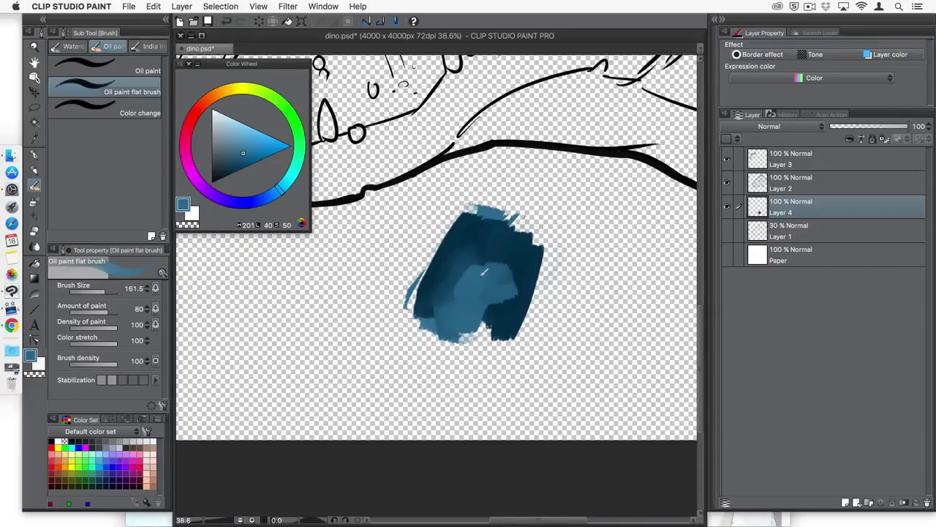
key(j)
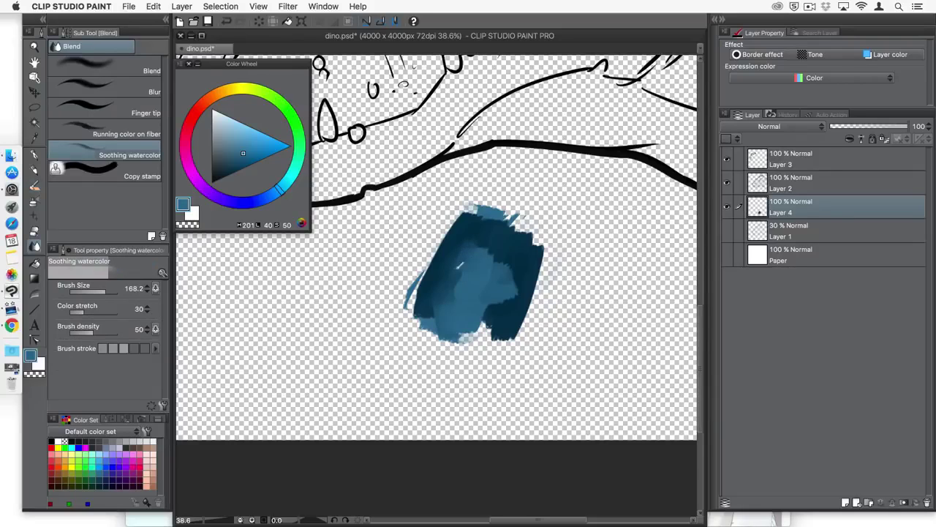
key(b)
mouse_move(487, 246)
mouse_down()
mouse_move(506, 262)
mouse_move(515, 244)
mouse_move(528, 271)
mouse_move(496, 245)
mouse_move(479, 255)
mouse_move(485, 234)
mouse_move(474, 244)
mouse_move(479, 280)
mouse_up()
key(j)
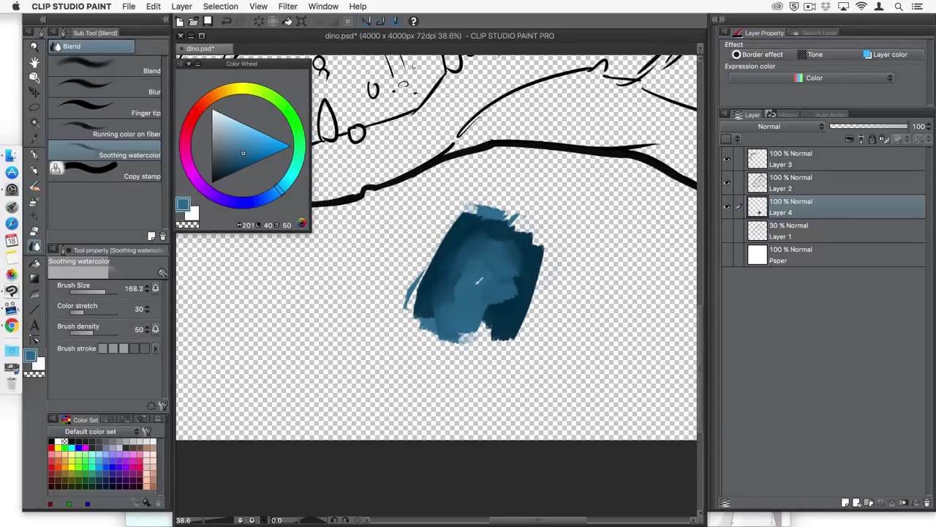
key(b)
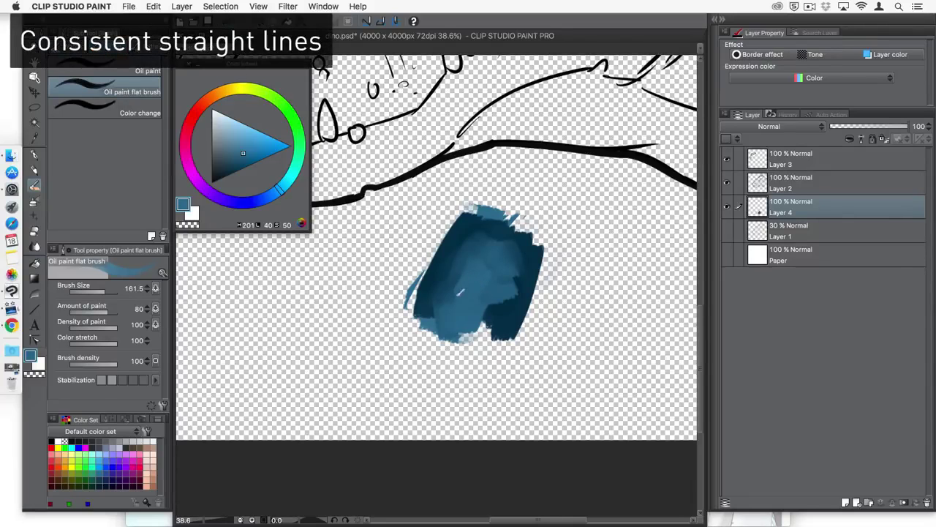
- Make the Paper layer visible again behind the dinosaur drawing
scroll(462, 301, down, 3)
scroll(454, 363, down, 2)
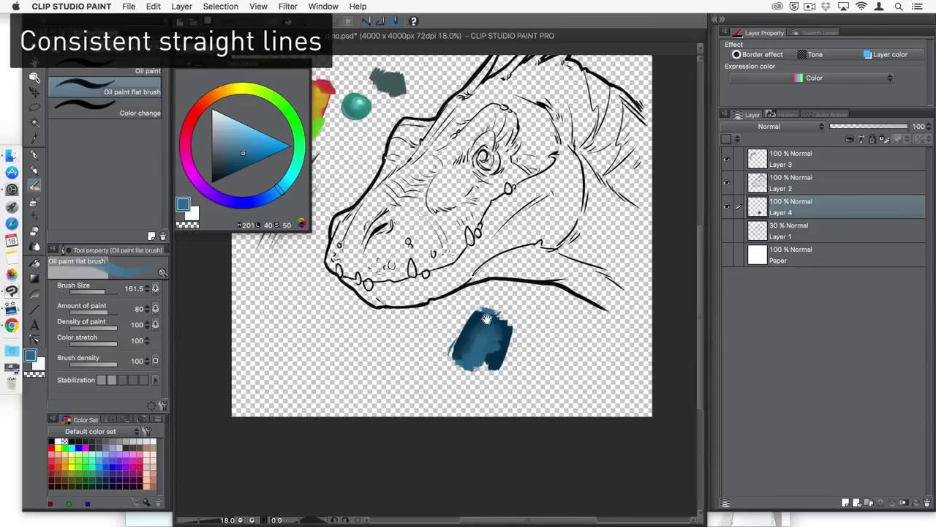
click(726, 254)
scroll(449, 352, up, 1)
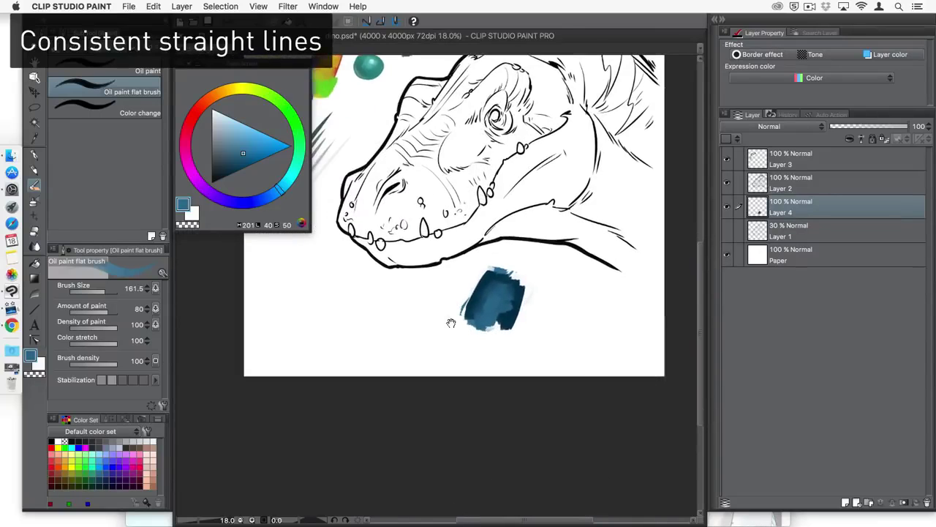
scroll(379, 348, down, 2)
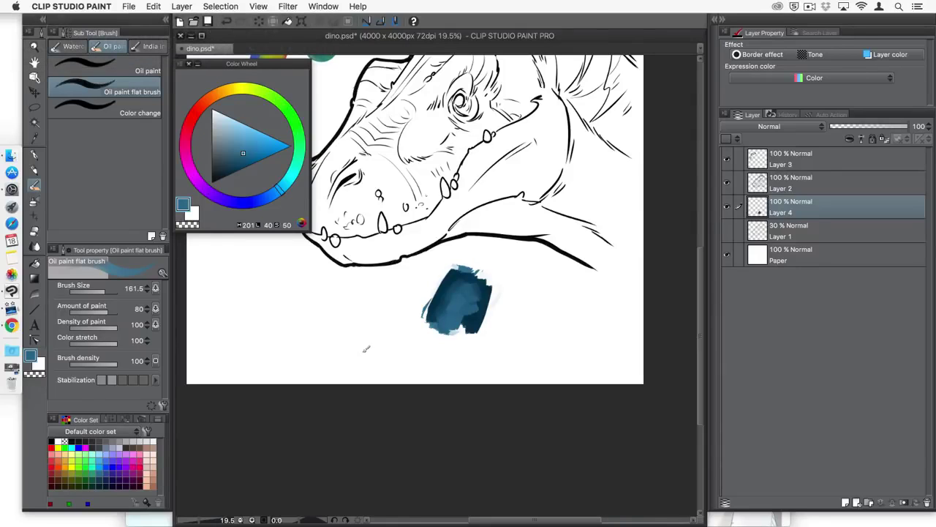
- Reduce the Oil paint flat brush to size 28.1 and draw a straight horizontal line below the blue patch, connected to a straight diagonal back up-left
key(bracketleft)
key(bracketleft)
key(bracketleft)
key(bracketleft)
key(bracketleft)
key(bracketleft)
key(bracketleft)
key(bracketleft)
shift+click(606, 339)
mouse_move(607, 344)
mouse_down()
mouse_move(541, 148)
mouse_move(501, 72)
mouse_move(601, 349)
mouse_move(308, 316)
mouse_up()
click(255, 309)
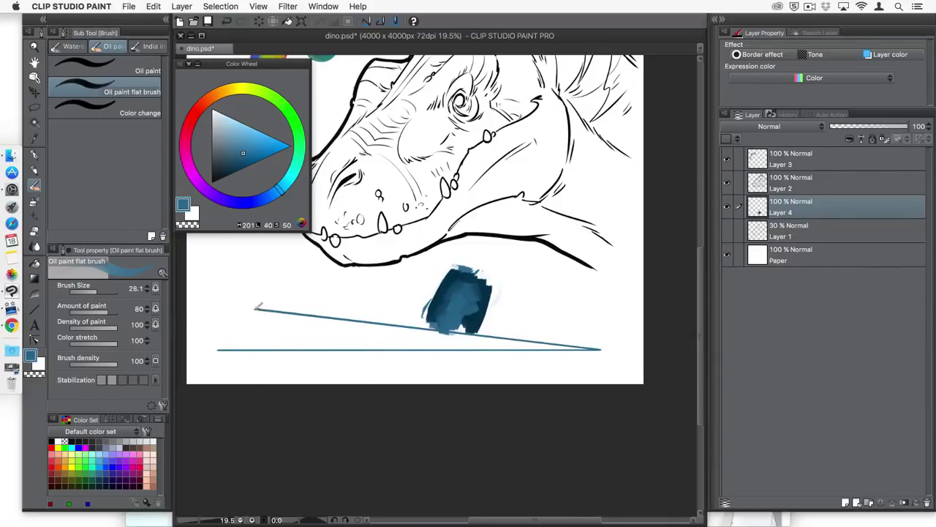
- Continue the connected straight lines to close the long triangle at its left corner and outline a thin strip beneath it
click(218, 349)
click(219, 363)
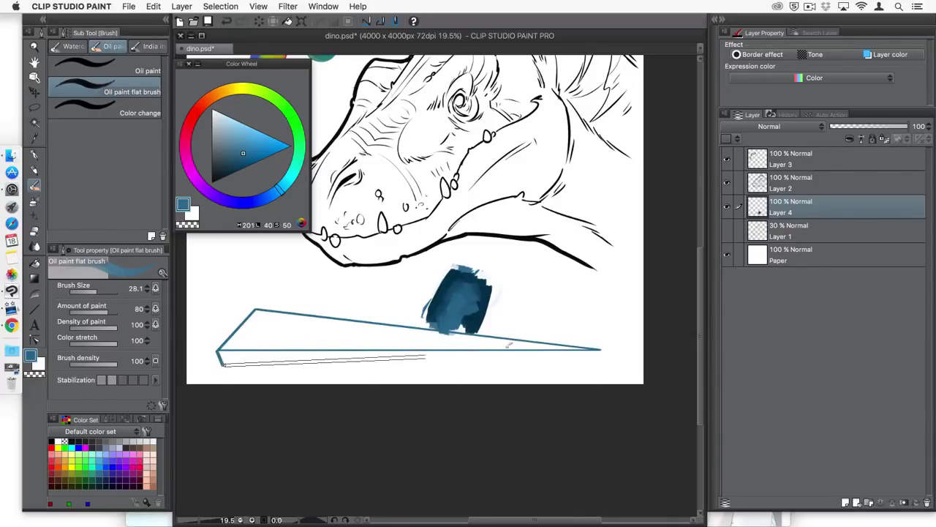
click(607, 362)
click(602, 349)
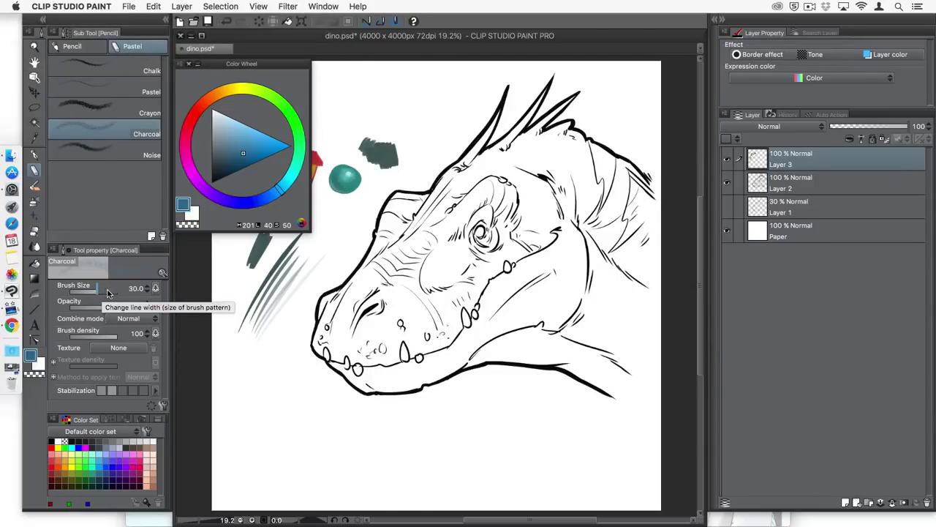
- Switch to the Pastel brushes and select the Noise brush
key(p)
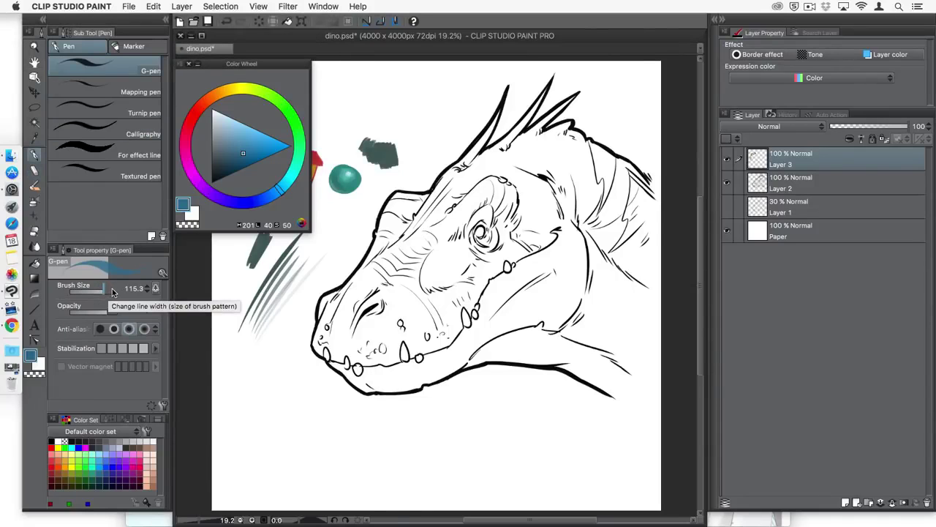
key(p)
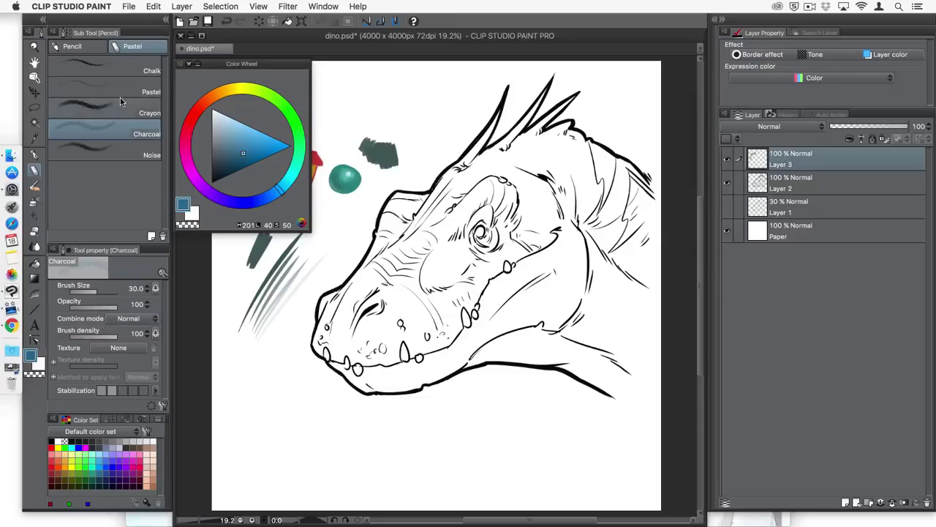
click(132, 154)
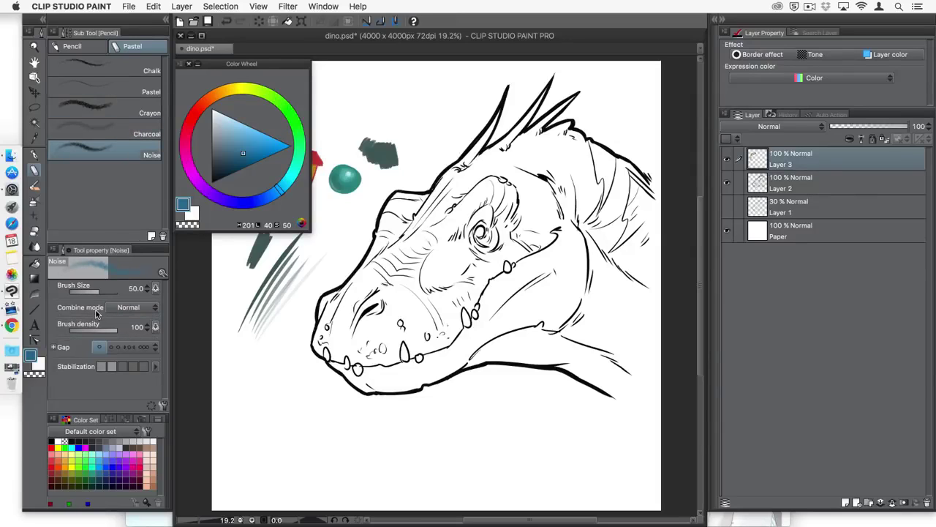
- Make the Opacity setting from the Ink category available in the Noise brush's tool properties, and close the detailed settings
click(163, 405)
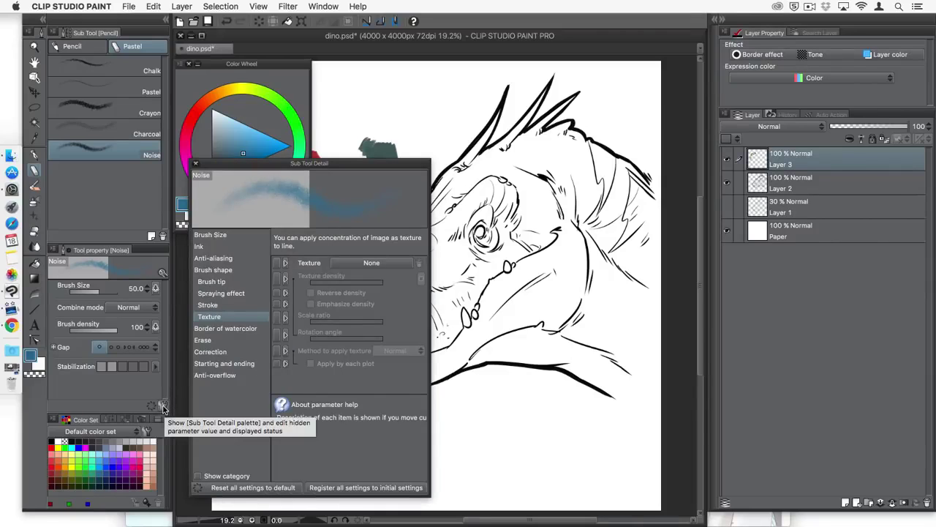
mouse_move(388, 370)
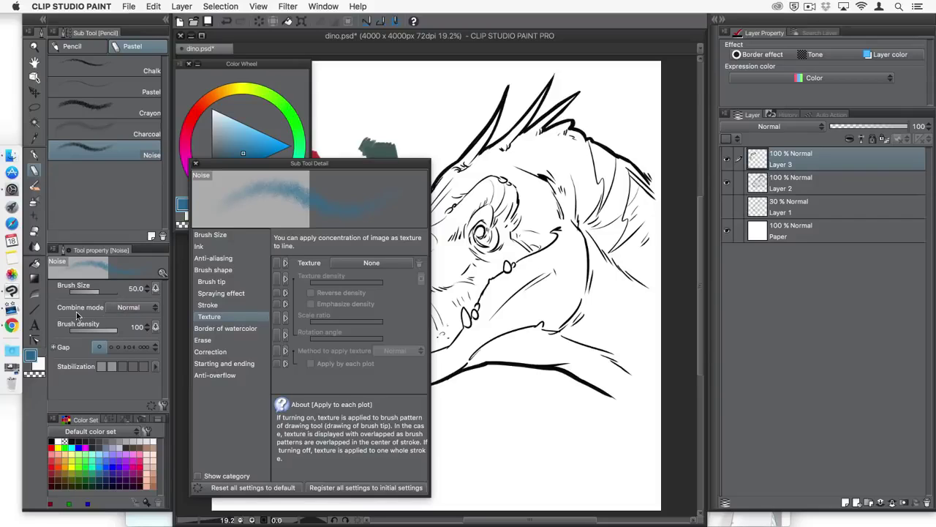
click(235, 237)
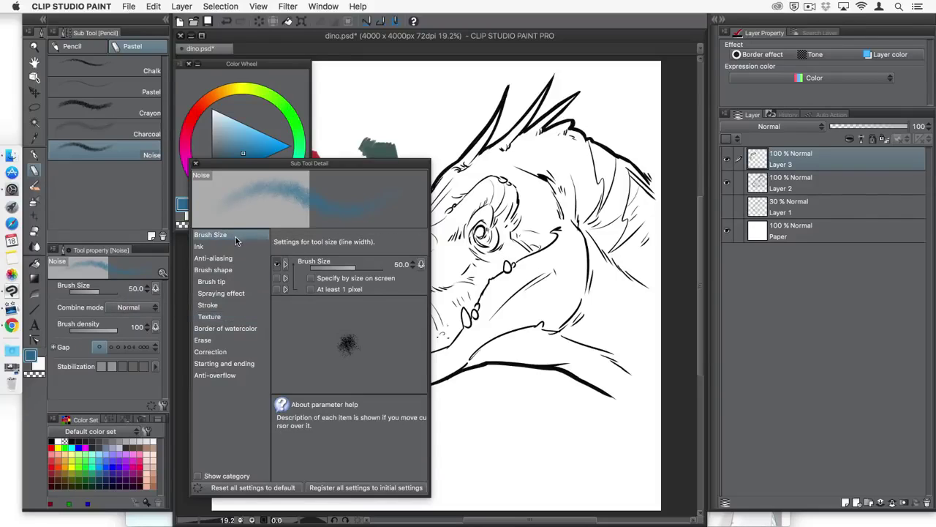
click(236, 246)
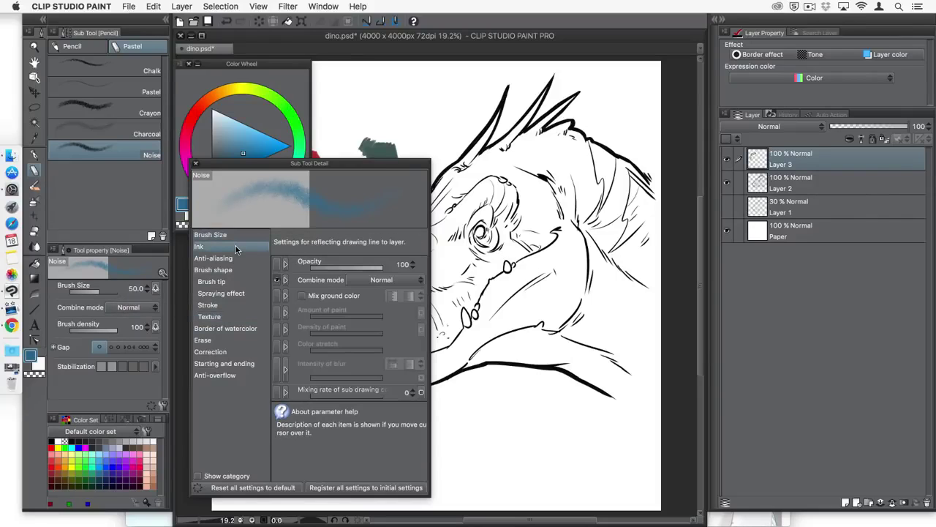
click(278, 264)
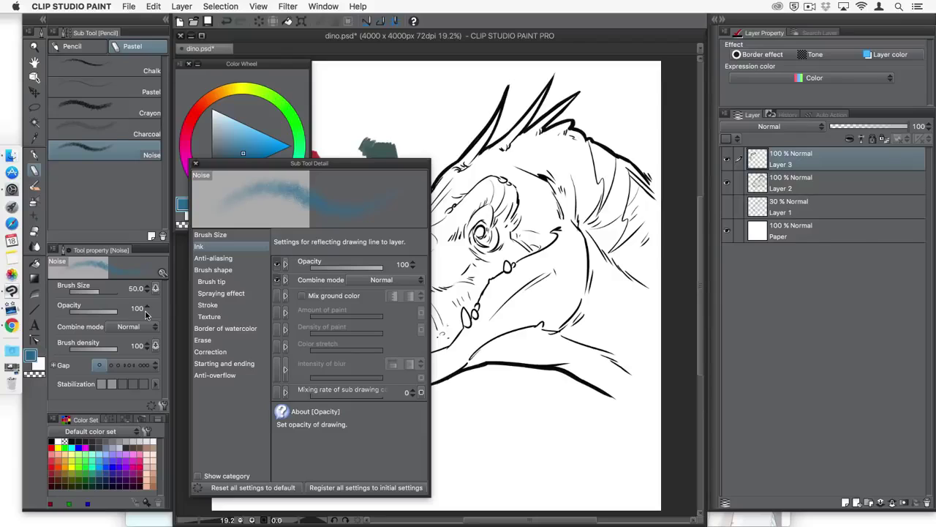
click(195, 163)
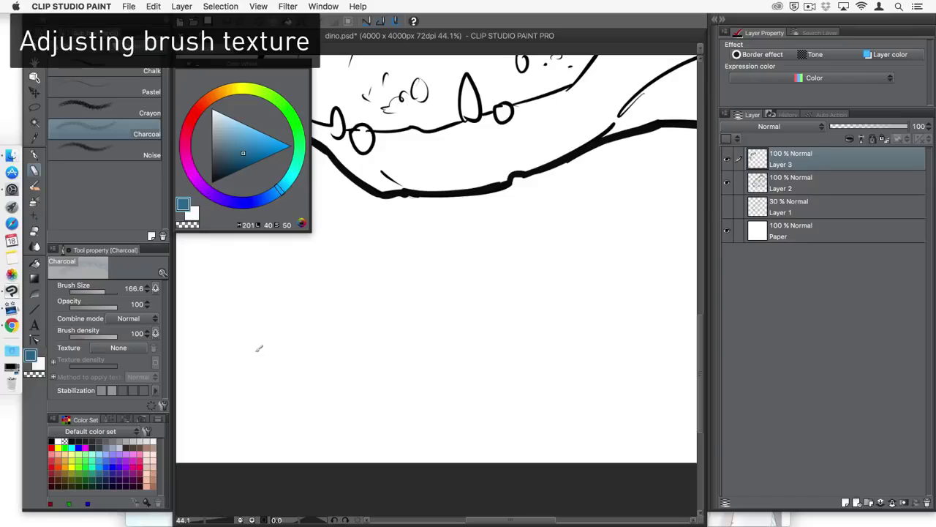
- Scribble a blue Charcoal test patch below the dinosaur's jaw and add the Foliage8 material to the brush's tip shape
mouse_move(484, 310)
mouse_down()
mouse_move(527, 283)
mouse_move(569, 281)
mouse_move(619, 240)
mouse_move(518, 257)
mouse_up()
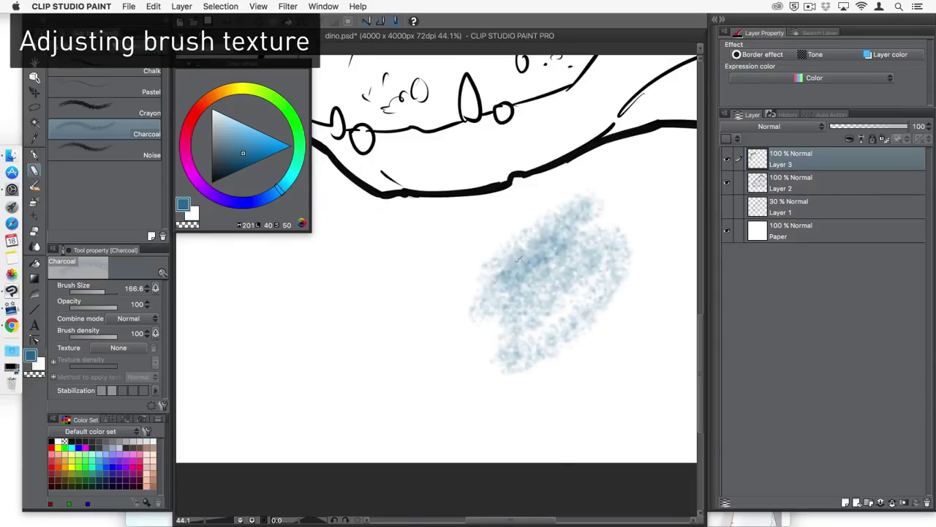
click(163, 405)
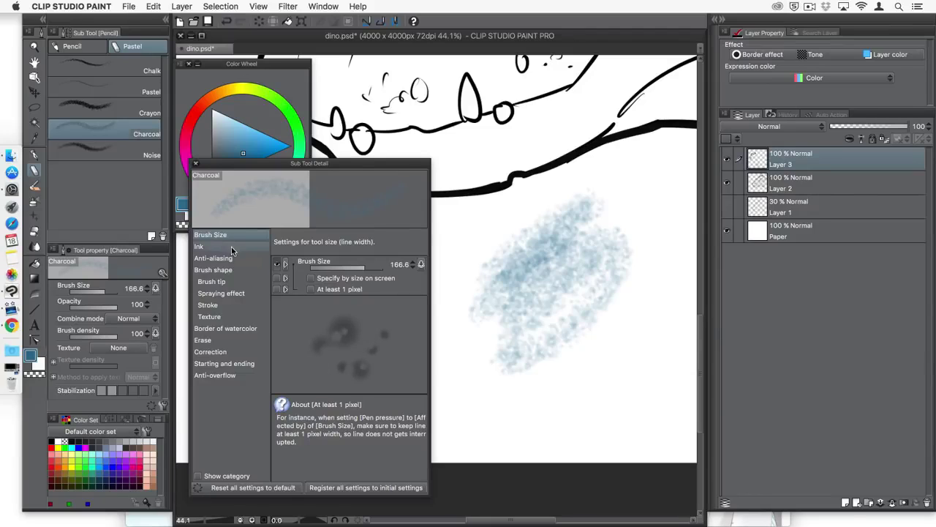
click(234, 269)
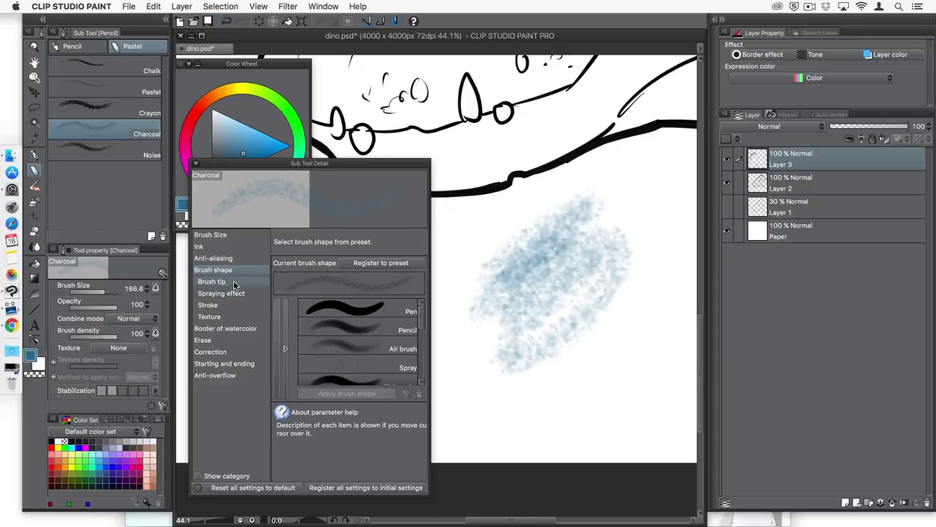
click(234, 283)
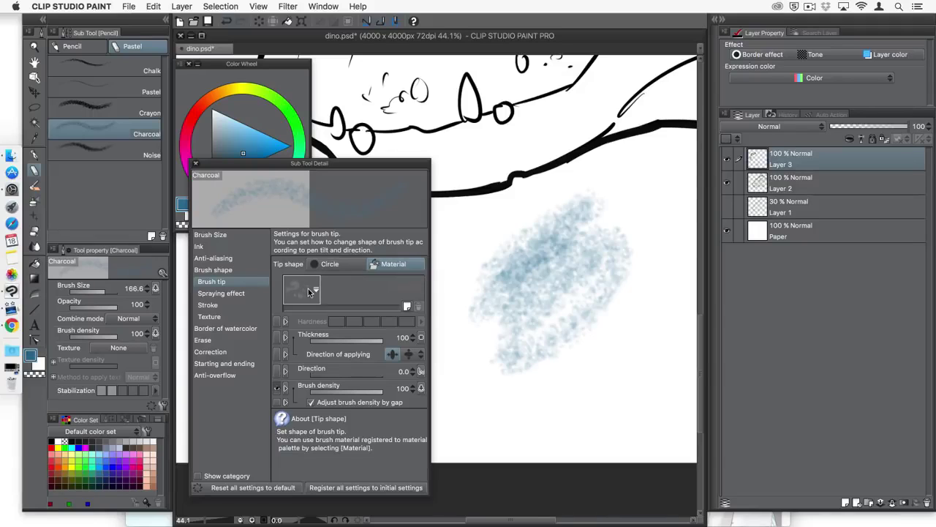
click(406, 305)
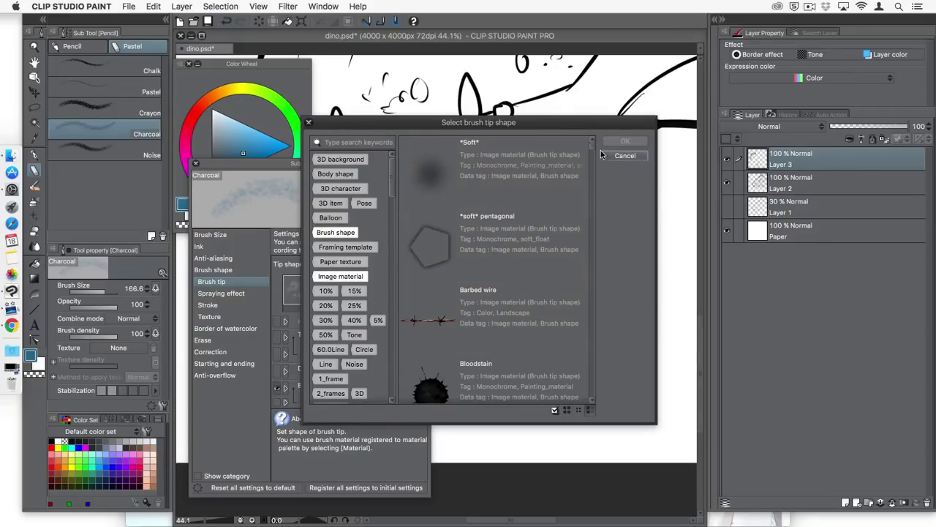
drag(592, 145, 592, 220)
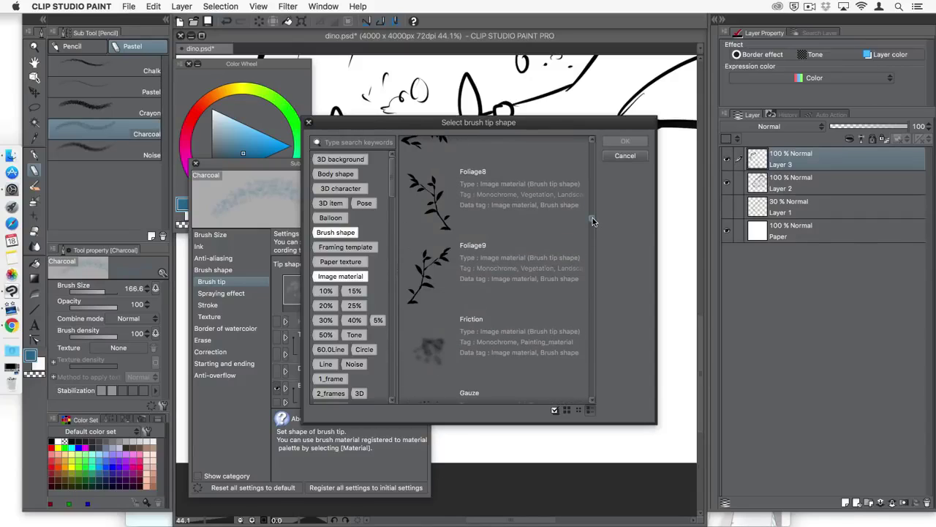
click(477, 192)
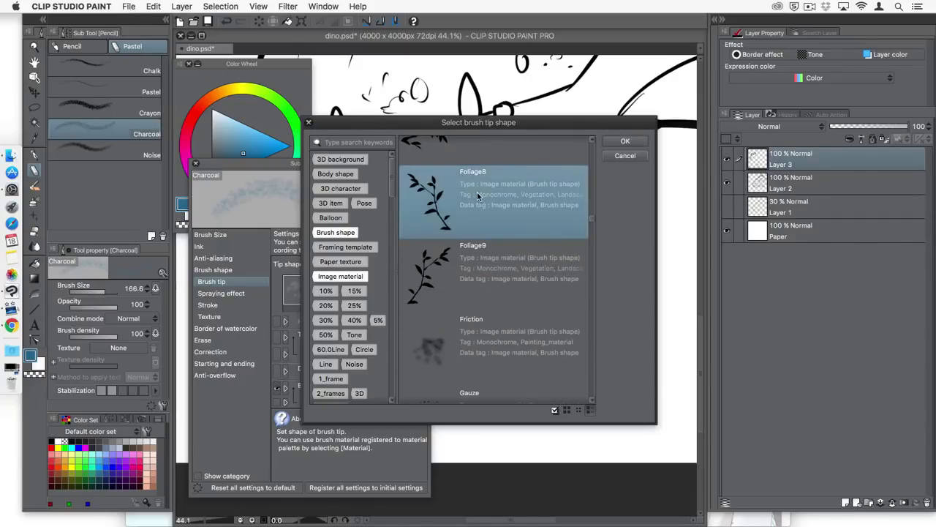
click(623, 140)
- Scribble foliage-shaped test strokes over and beside the charcoal patch, and remove the Foliage8 material from the brush tip
mouse_move(554, 208)
mouse_down()
mouse_move(473, 246)
mouse_move(480, 363)
mouse_move(529, 352)
mouse_move(599, 262)
mouse_move(592, 307)
mouse_move(523, 301)
mouse_up()
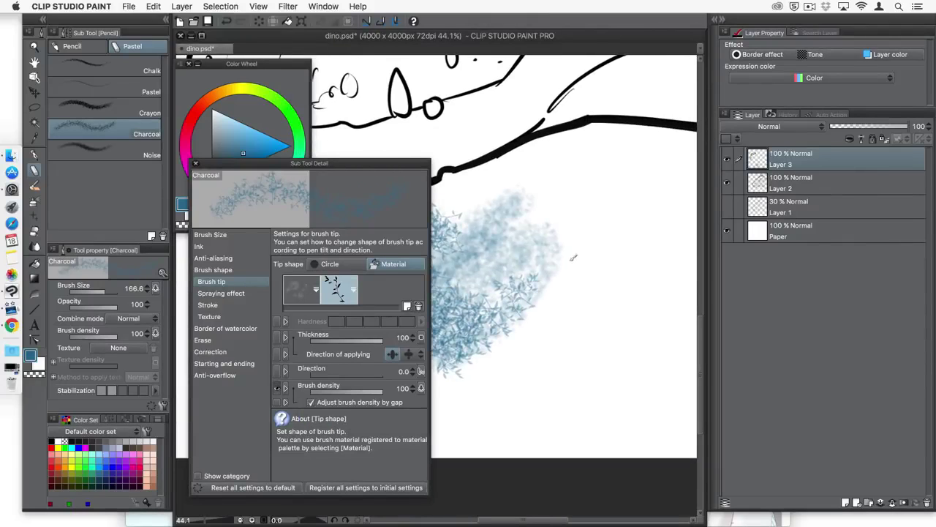
mouse_move(561, 253)
mouse_down()
mouse_move(548, 284)
mouse_move(574, 308)
mouse_up()
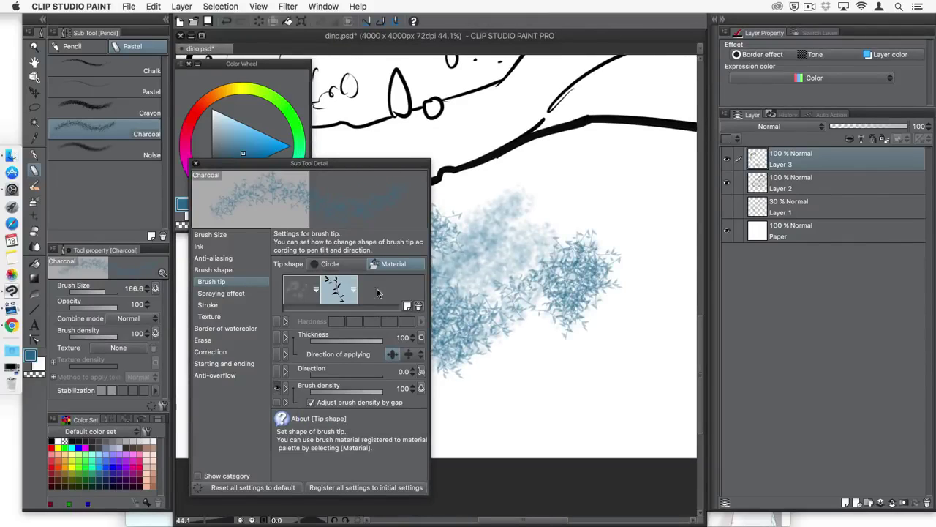
click(419, 305)
- Scribble a plain Charcoal test patch above the foliage strokes and a smaller one below them at brush size 74.6
click(568, 212)
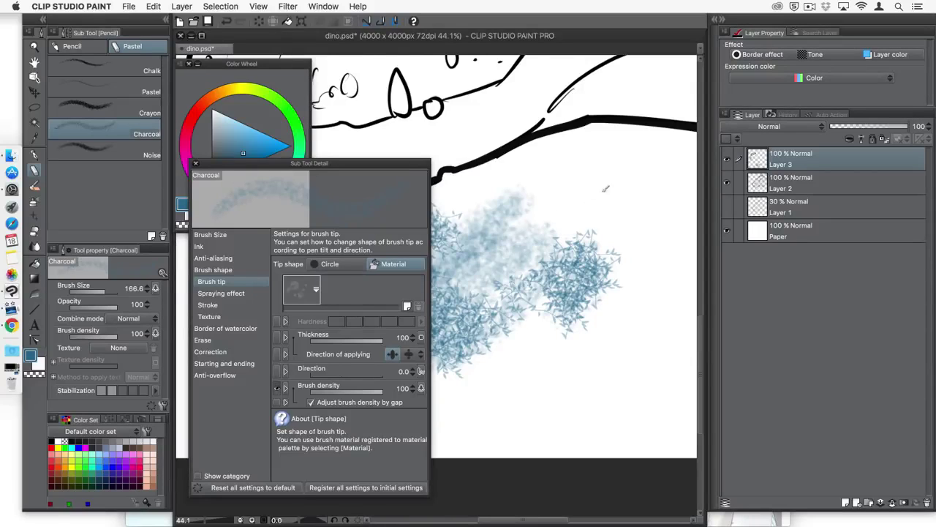
drag(605, 189, 611, 161)
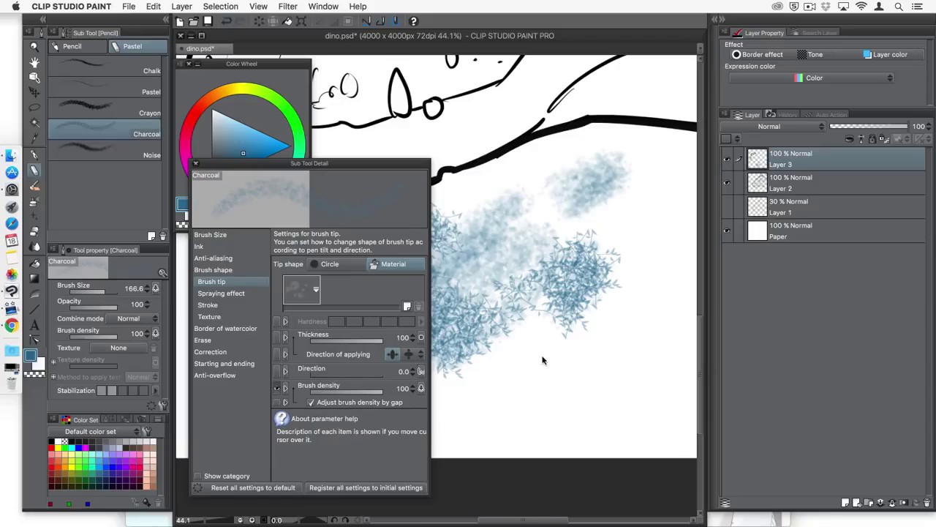
mouse_move(526, 349)
alt+super+mouse_down()
mouse_move(505, 396)
mouse_move(591, 345)
alt+super+mouse_up()
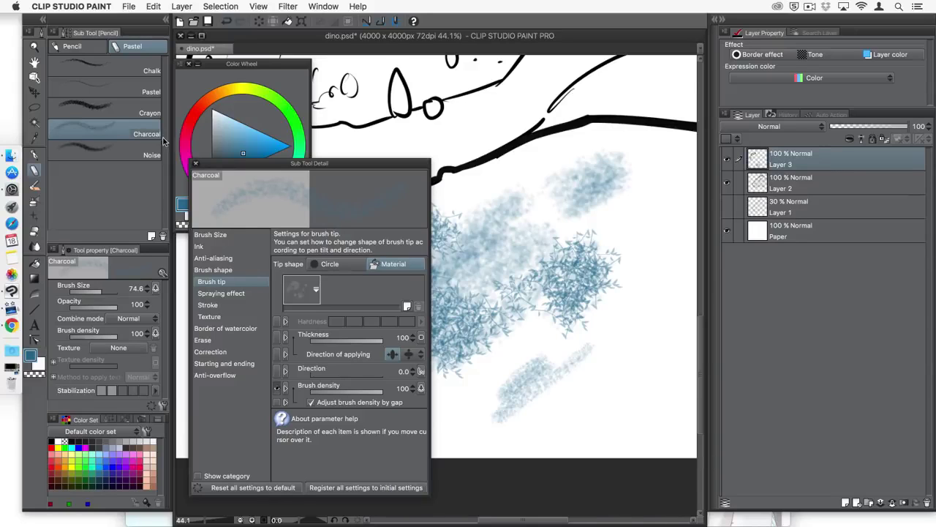
- Switch to the G-pen and apply the Canvas paper texture to it
key(p)
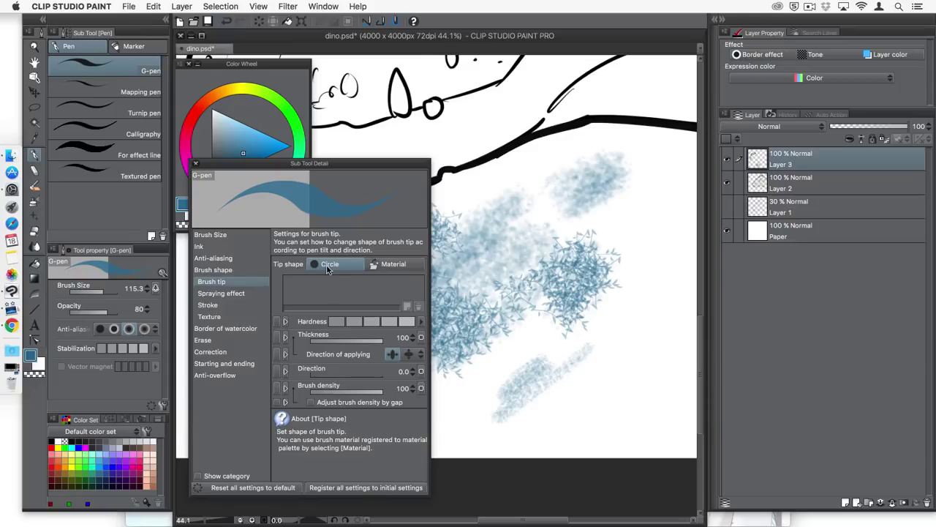
click(226, 318)
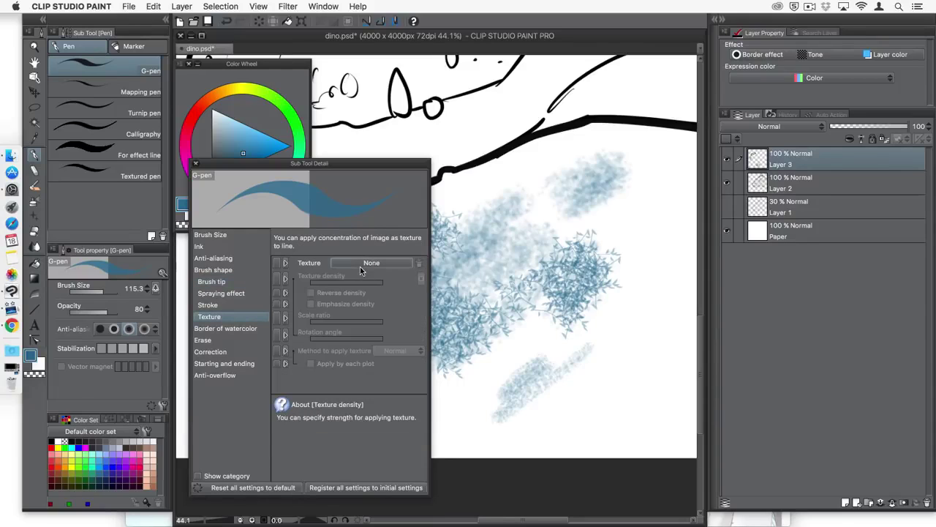
drag(599, 340, 478, 268)
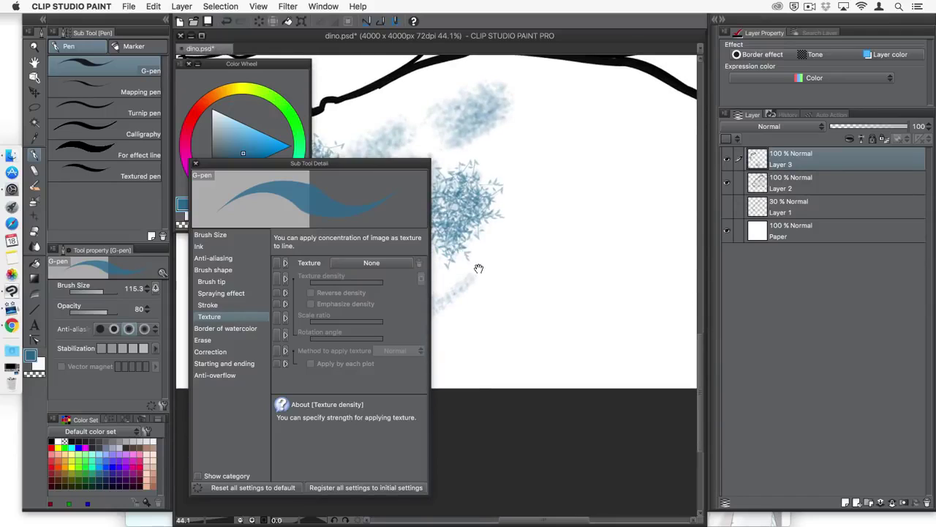
click(378, 262)
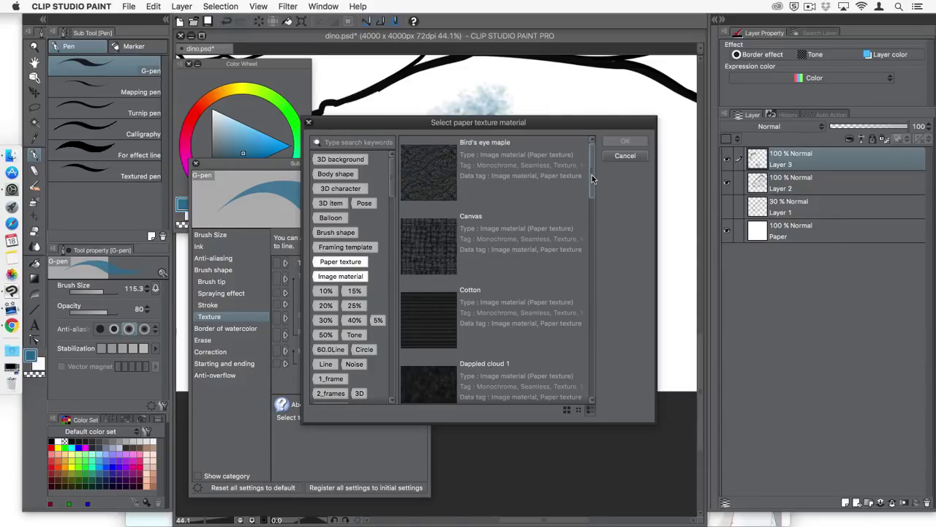
mouse_move(594, 175)
mouse_down()
mouse_move(596, 382)
mouse_move(594, 176)
mouse_up()
click(484, 240)
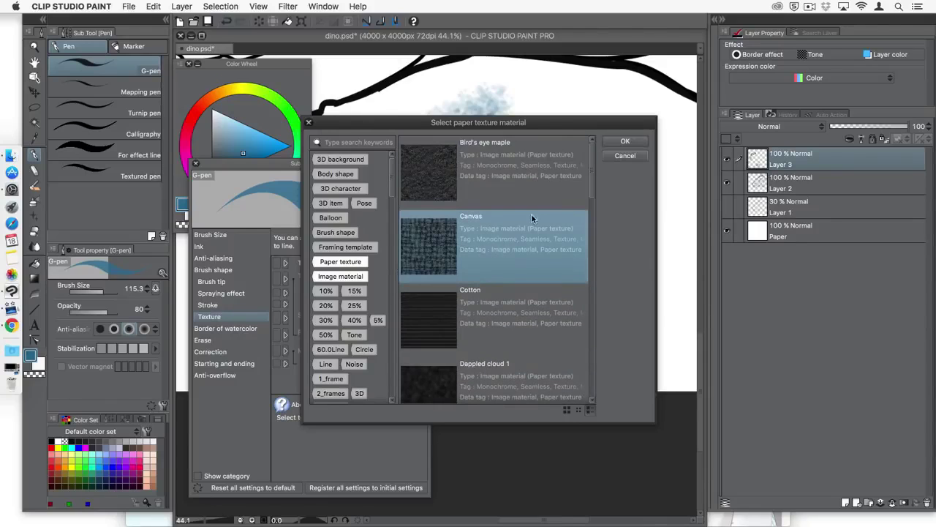
click(626, 141)
- Enlarge the G-pen to brush size 163.8, scribble a test patch beside the foliage strokes and inspect its canvas texture
alt+super+drag(510, 253, 534, 253)
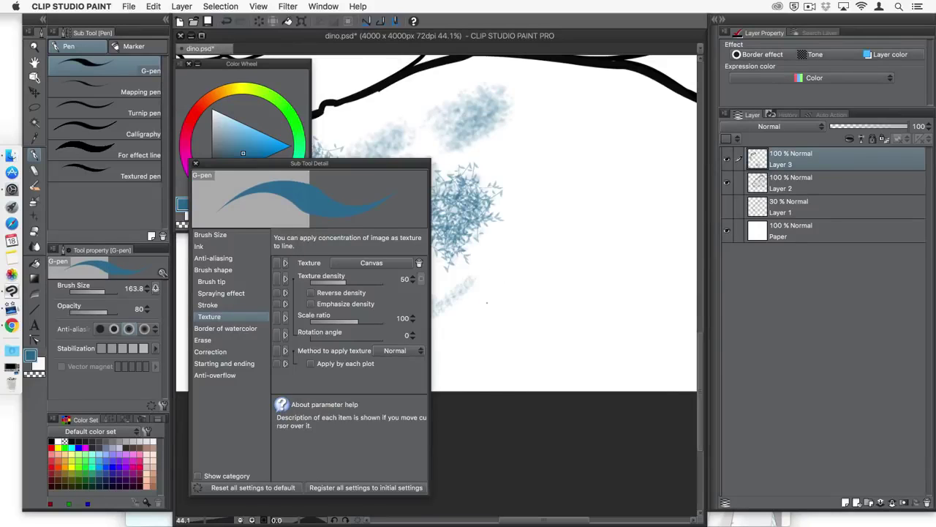
mouse_move(487, 301)
mouse_down()
mouse_move(568, 221)
mouse_move(525, 297)
mouse_move(597, 244)
mouse_up()
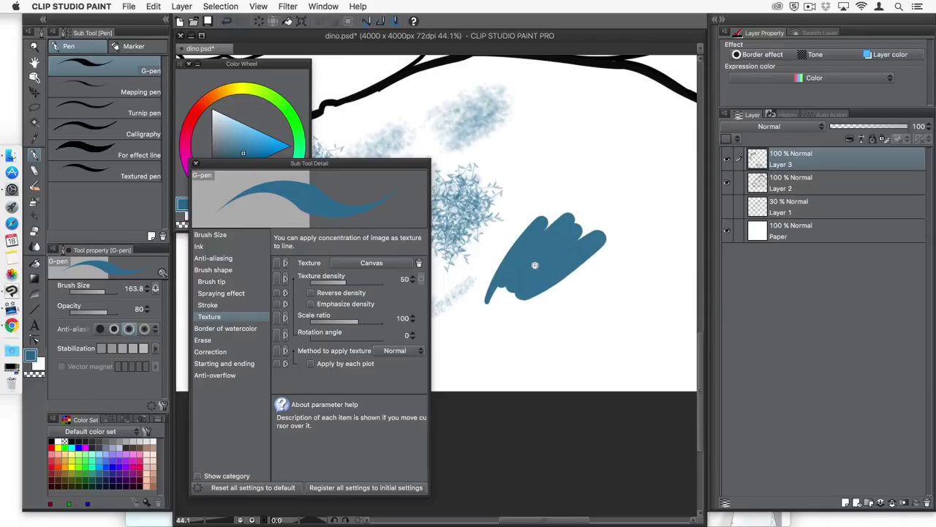
super+drag(535, 266, 575, 270)
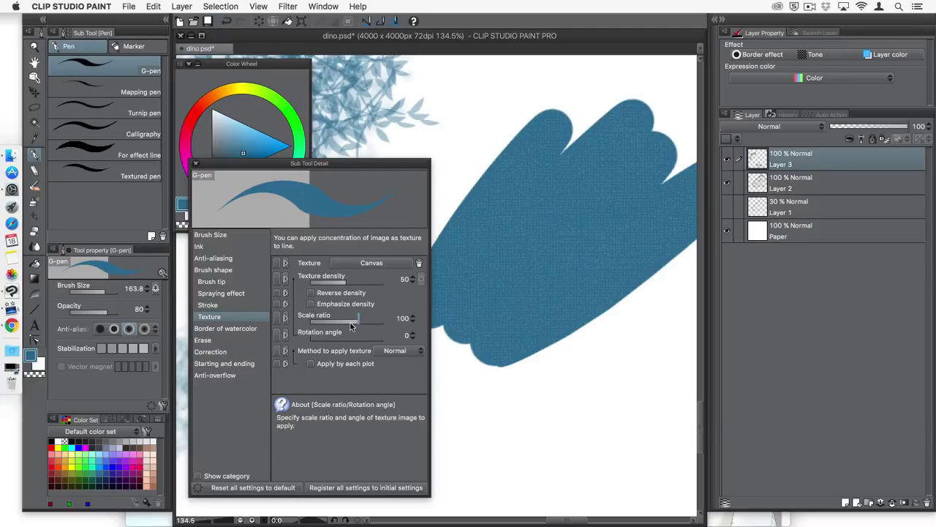
- Set the Canvas texture's scale ratio to 391 and its density to 85, scribbling test patches with each setting
scroll(552, 312, down, 6)
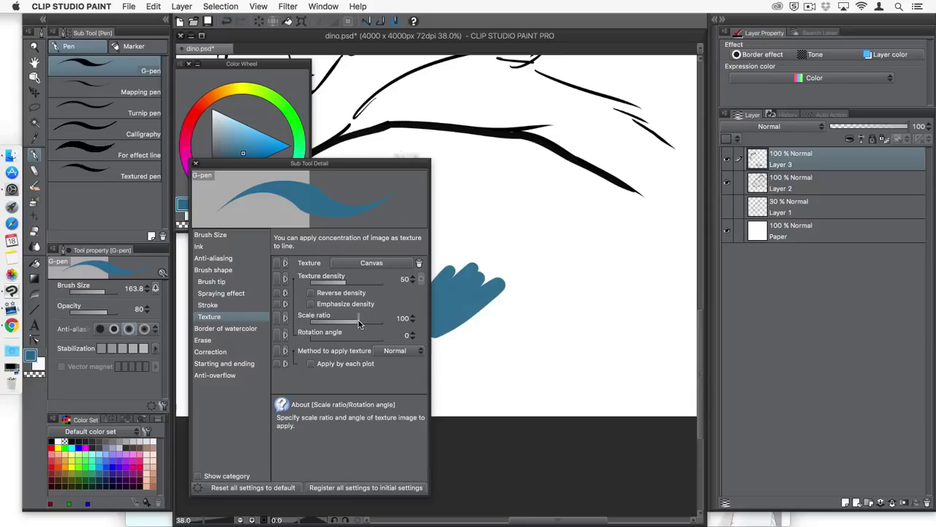
drag(370, 325, 373, 322)
mouse_move(494, 327)
mouse_down()
mouse_move(556, 270)
mouse_move(596, 276)
mouse_move(501, 353)
mouse_up()
mouse_move(552, 247)
mouse_down()
mouse_move(582, 216)
mouse_move(516, 268)
mouse_up()
drag(347, 284, 370, 284)
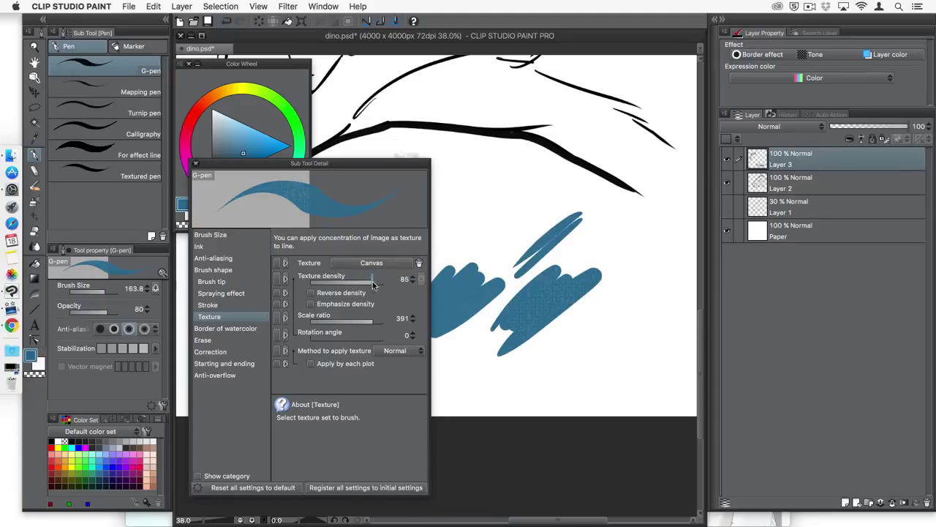
mouse_move(545, 248)
mouse_down()
mouse_move(512, 209)
mouse_move(479, 219)
mouse_up()
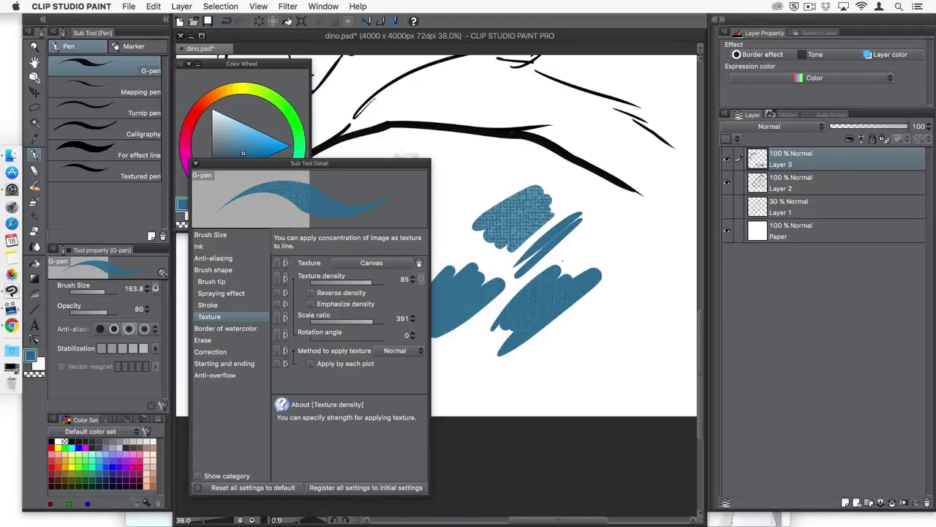
- Turn on Reverse density and Emphasize density for the texture and scribble a test patch above the previous one
click(357, 293)
click(345, 304)
mouse_move(527, 216)
mouse_down()
mouse_move(472, 194)
mouse_move(505, 179)
mouse_up()
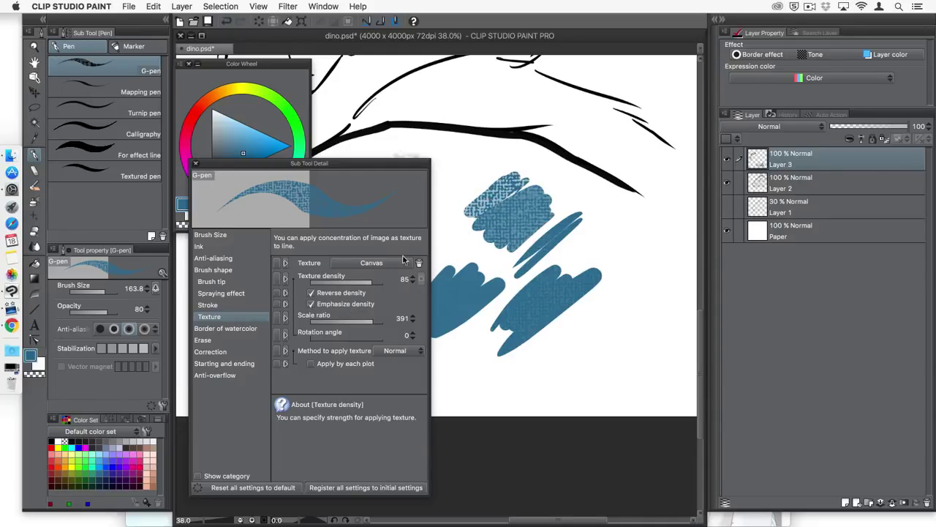
- Turn off Emphasize density and Reverse density, and remove the Canvas texture from the G-pen
click(321, 304)
click(334, 294)
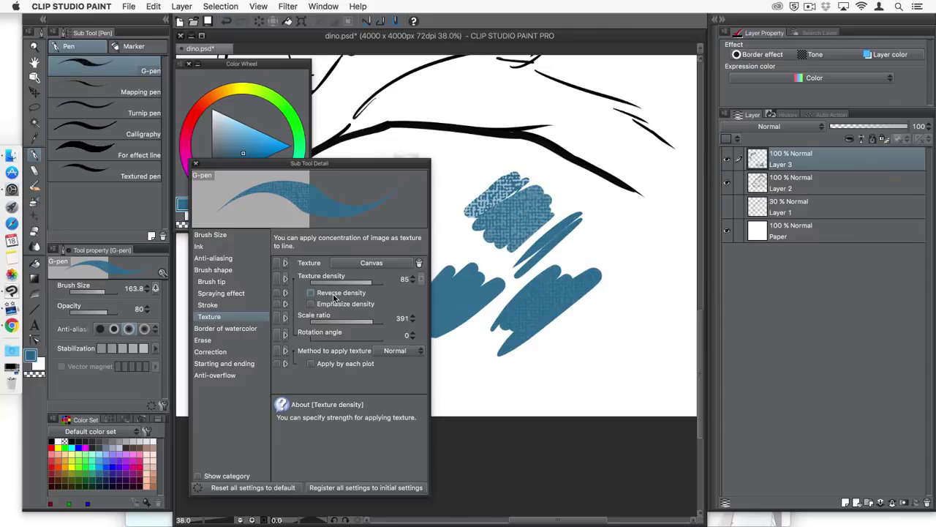
click(419, 263)
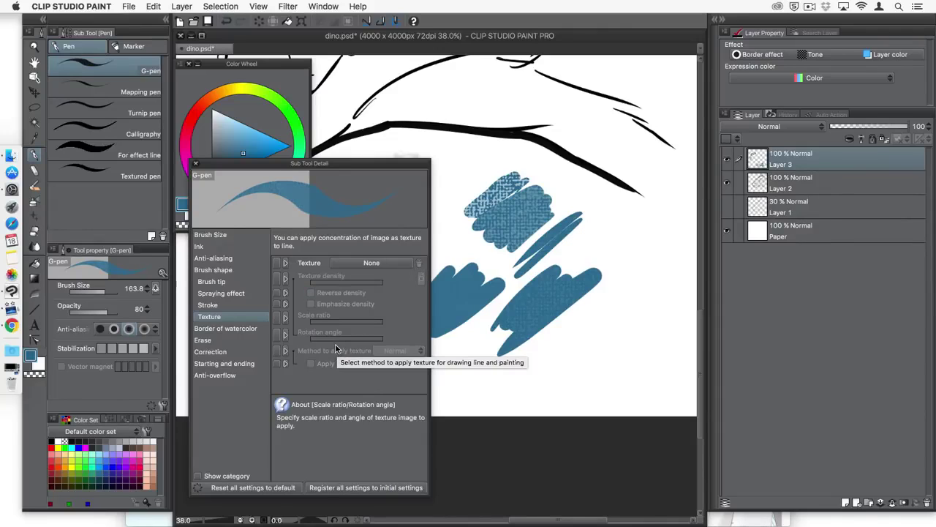
- Switch to the Chalk pastel brush and scribble a test patch on blank canvas beside the G-pen patches
click(34, 188)
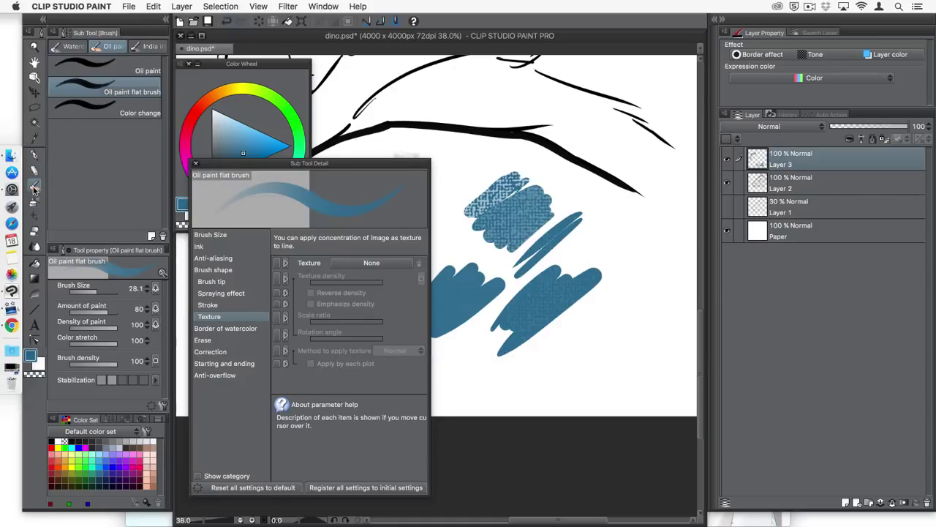
click(34, 171)
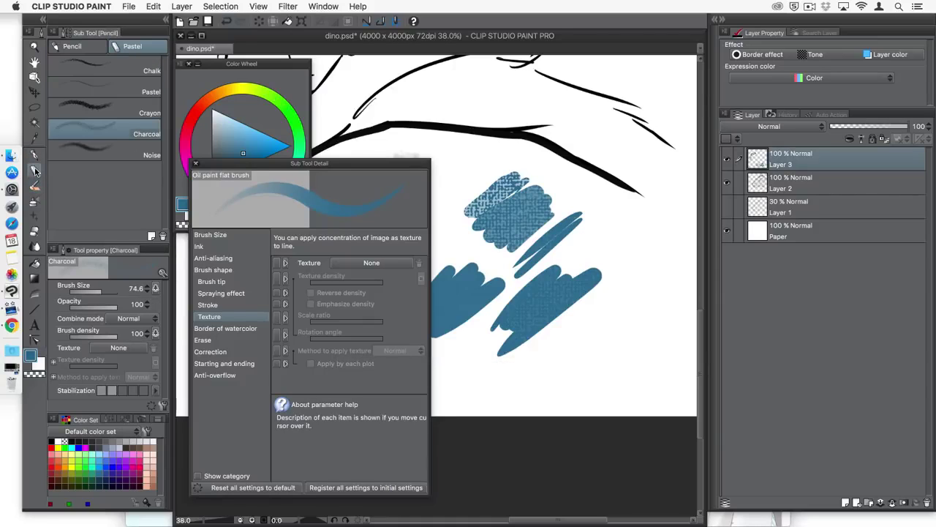
click(131, 70)
mouse_move(550, 292)
mouse_down()
mouse_move(493, 292)
mouse_move(449, 272)
mouse_up()
drag(449, 272, 544, 268)
mouse_move(566, 212)
mouse_down()
mouse_move(579, 214)
mouse_move(535, 283)
mouse_move(584, 198)
mouse_move(553, 223)
mouse_up()
key(])
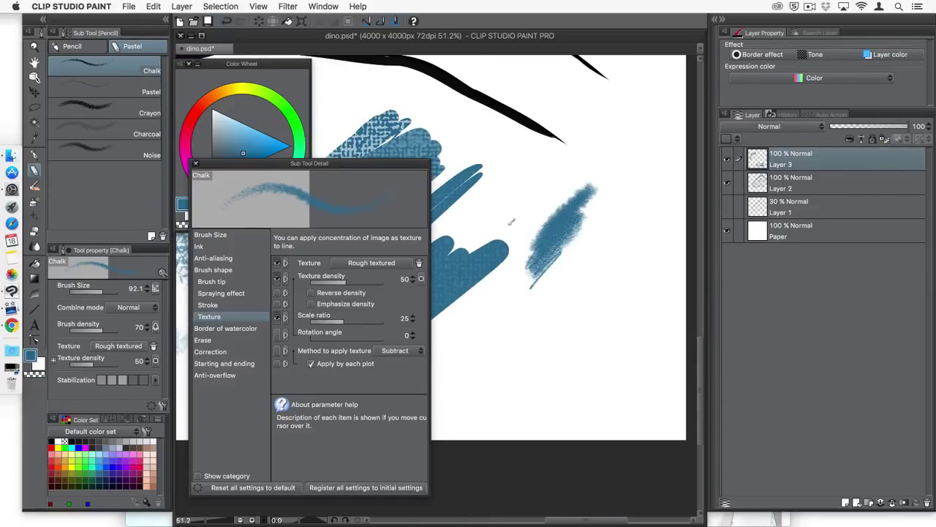
- Set the scale ratio of the Chalk's Rough textured paper texture to 110 and scribble a test patch below the previous one
click(389, 265)
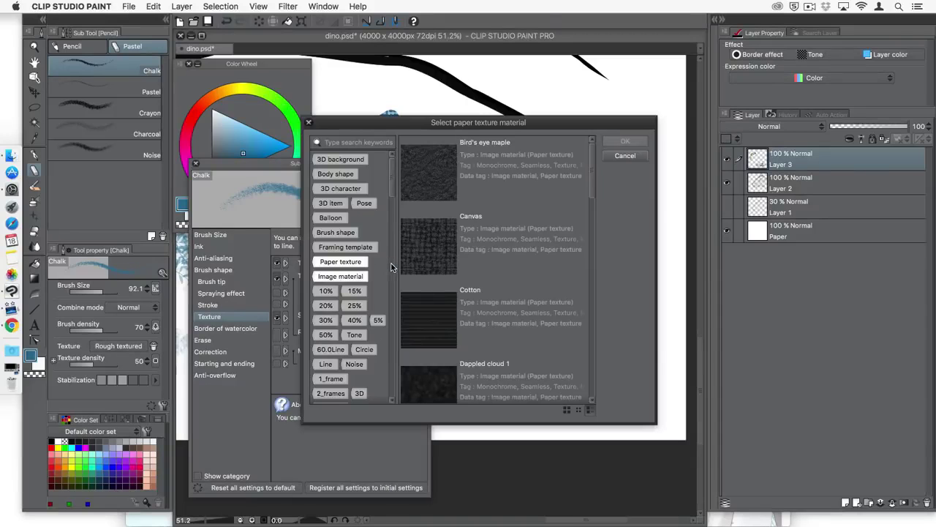
click(625, 155)
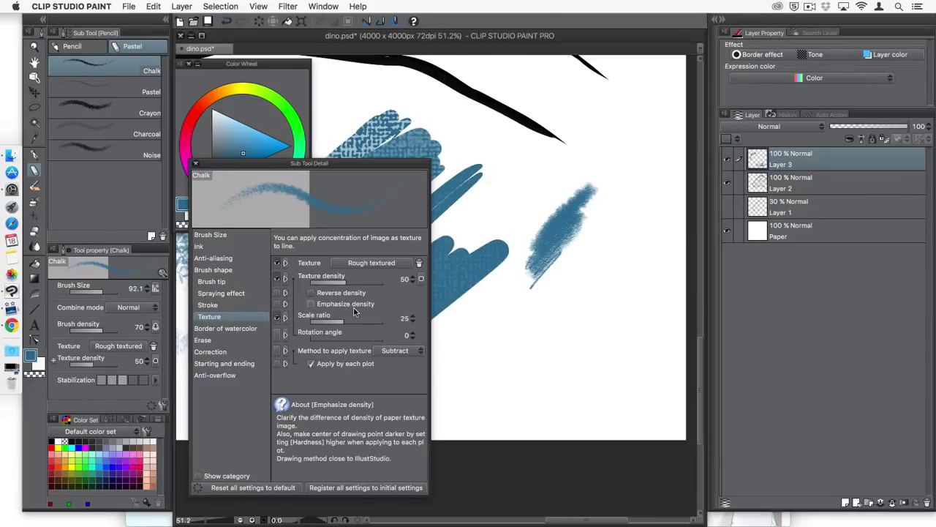
drag(577, 289, 496, 331)
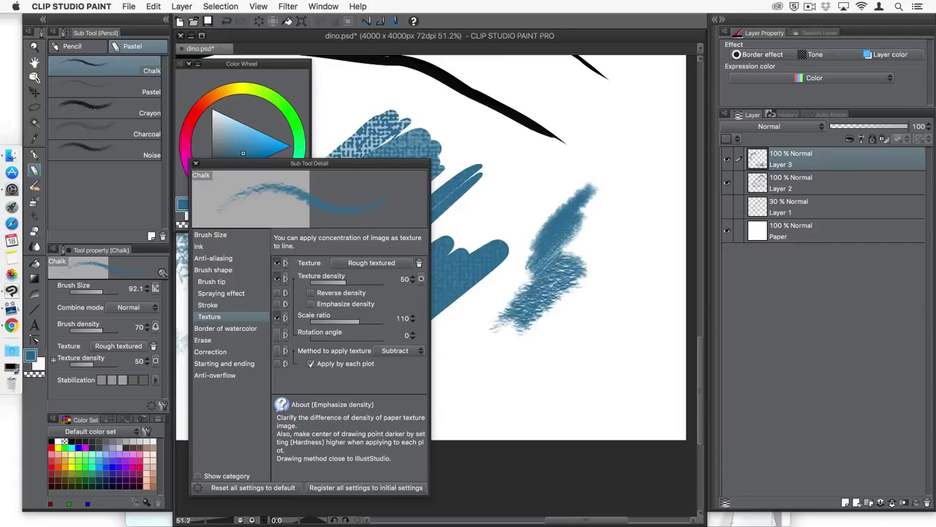
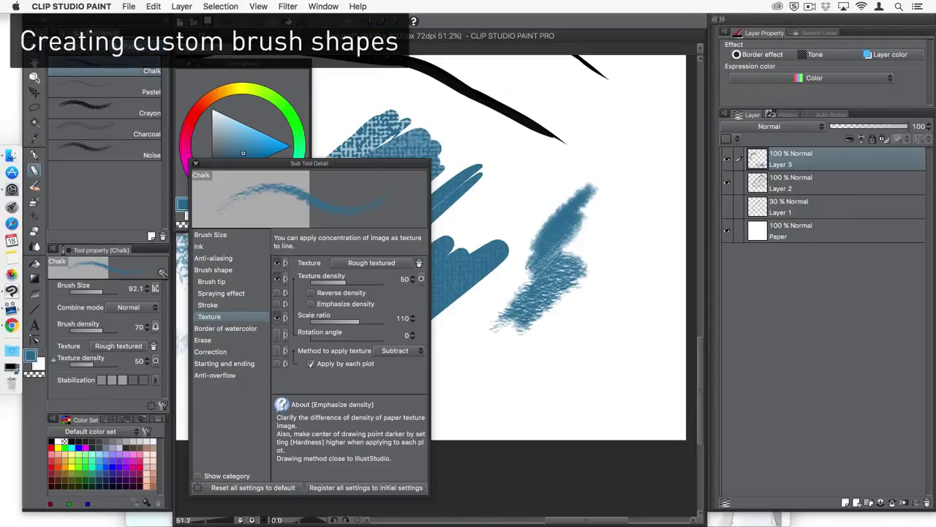
- Close the brush detail settings and replace the layer holding the test strokes with a new blank layer
click(195, 163)
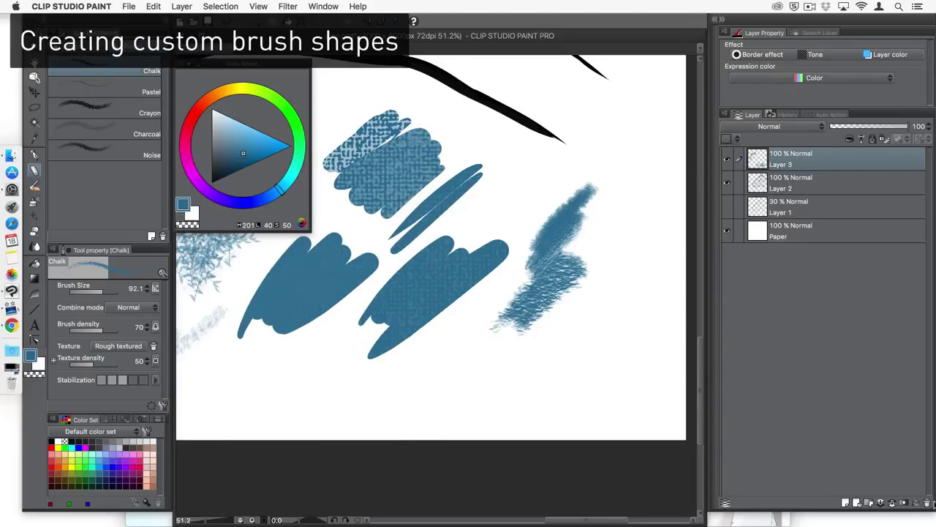
click(927, 503)
click(845, 503)
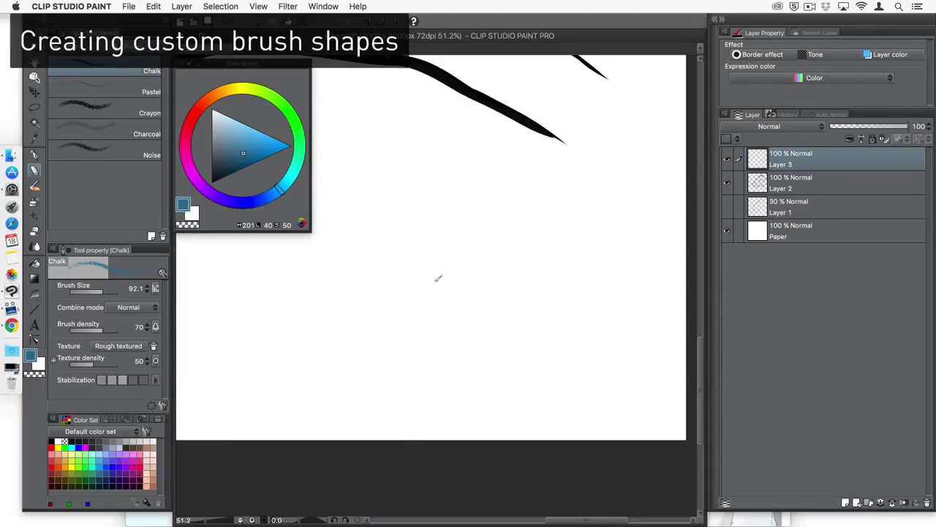
super+drag(451, 272, 381, 272)
drag(466, 304, 558, 419)
super+drag(441, 358, 485, 359)
drag(485, 366, 507, 307)
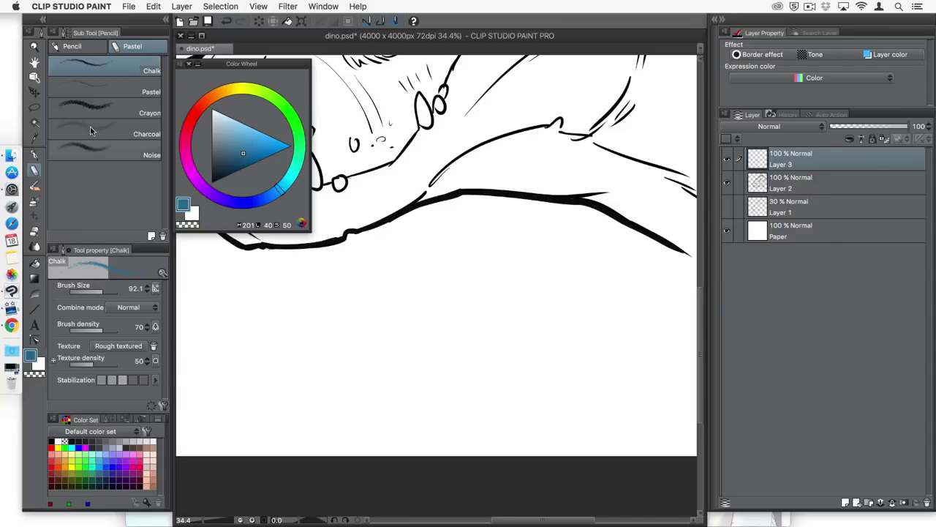
- Draw a trapezoid Polyline selection below the dinosaur's belly line and fill it with black
click(35, 108)
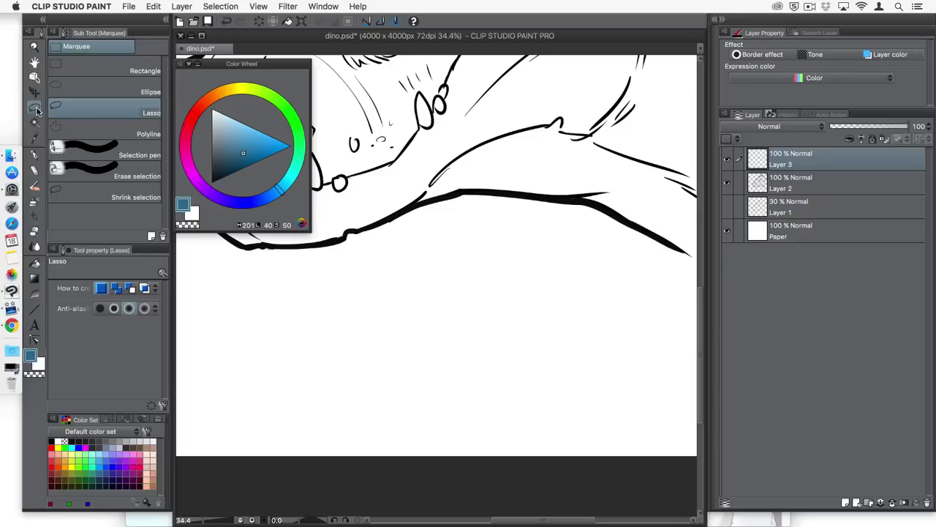
click(92, 134)
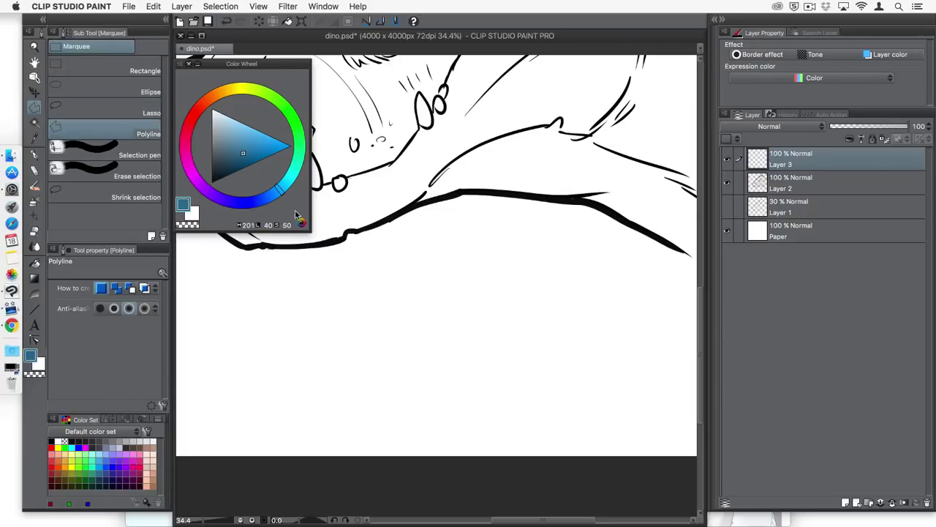
click(446, 263)
click(453, 315)
click(484, 317)
click(493, 266)
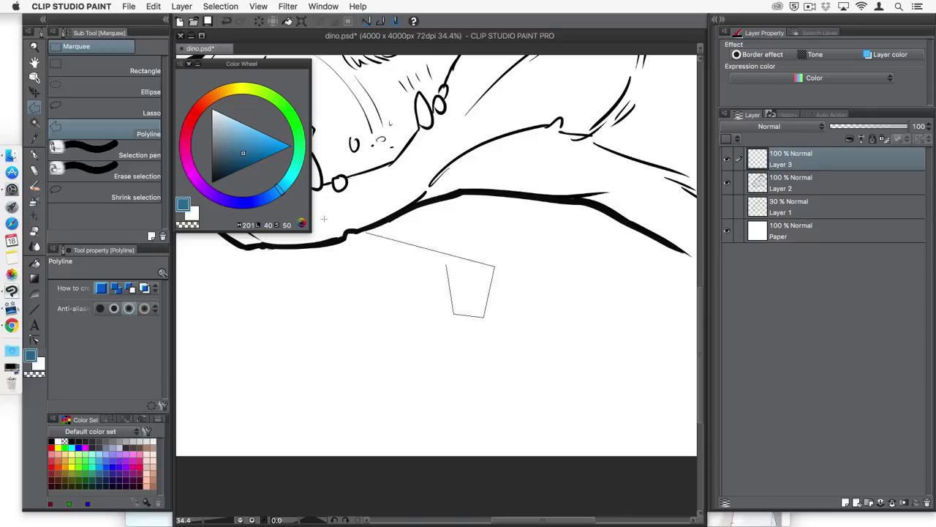
click(445, 266)
drag(224, 168, 193, 168)
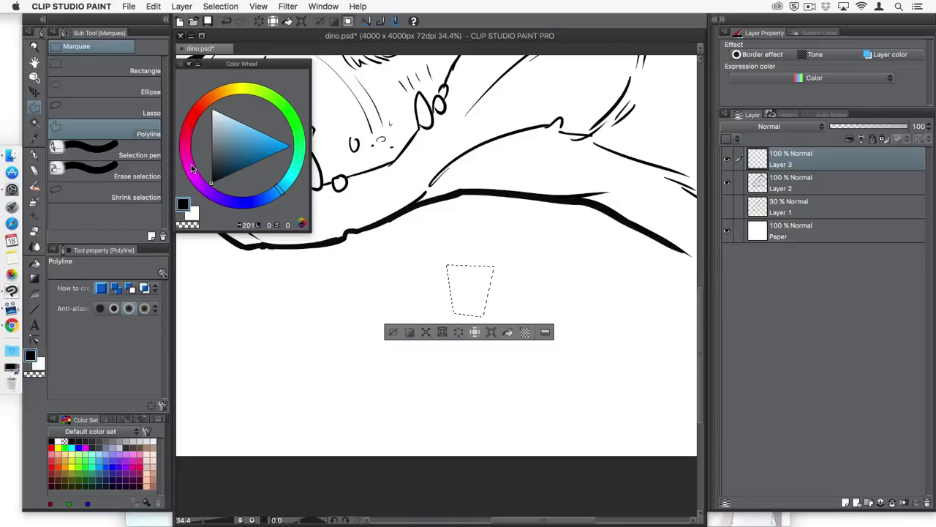
key(alt+BackSpace)
- Add a narrow upright rectangle and a thin horizontal bar near the trapezoid using Polyline selections filled with black
click(500, 300)
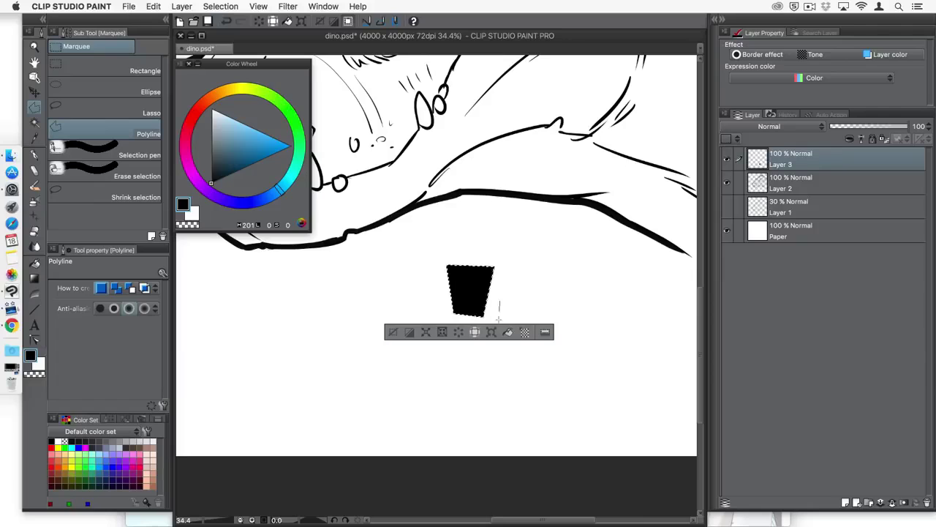
click(501, 349)
click(519, 350)
click(519, 302)
click(501, 300)
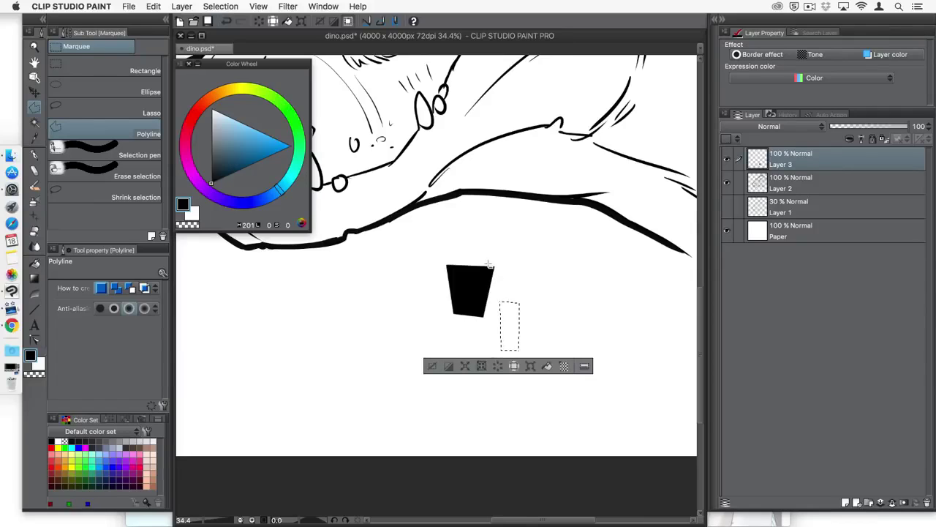
key(alt+BackSpace)
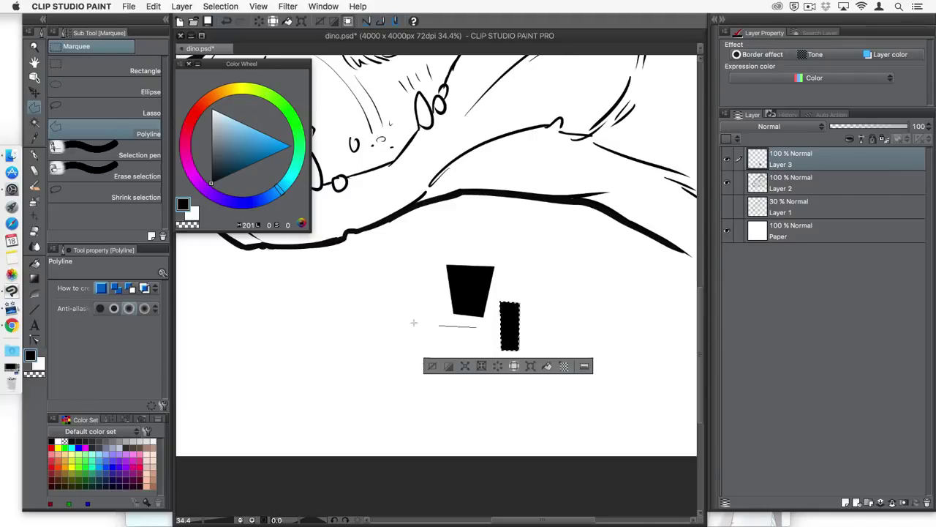
click(403, 327)
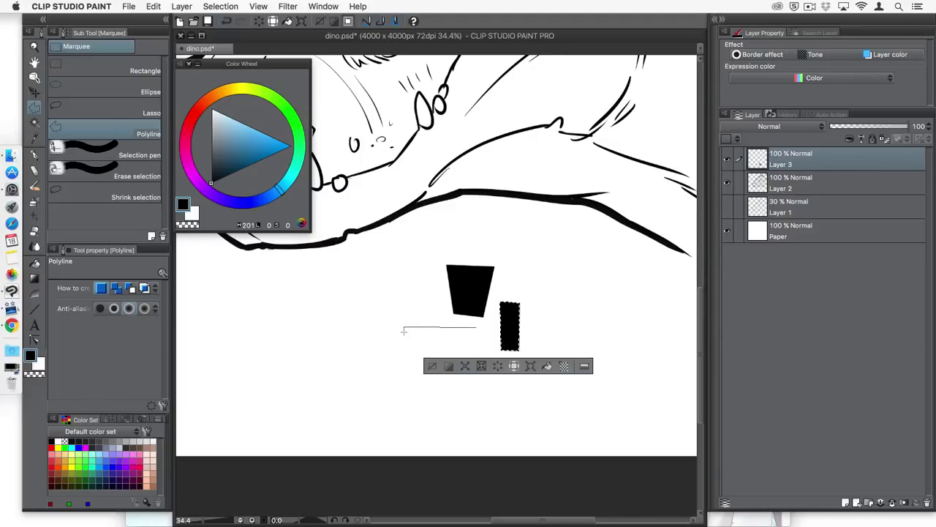
click(478, 330)
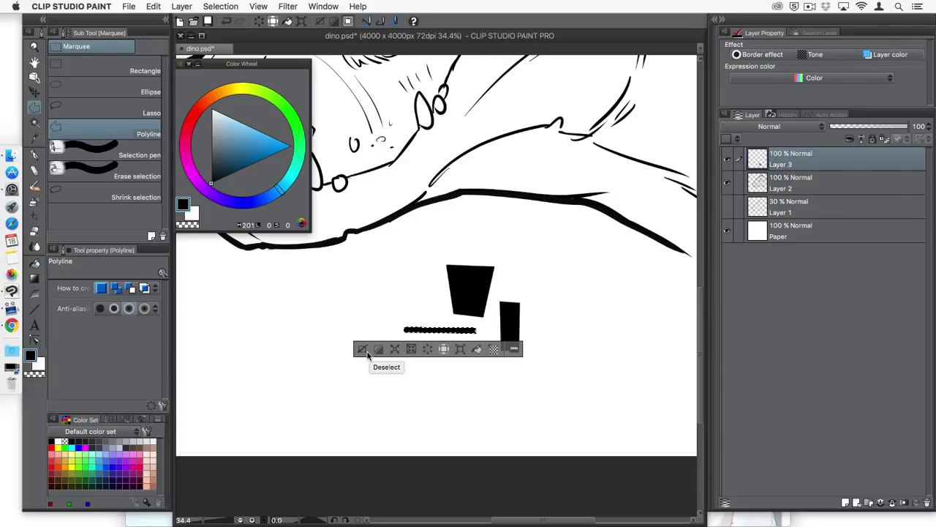
- Turn off the Selection Launcher display and clear the current selection
click(237, 6)
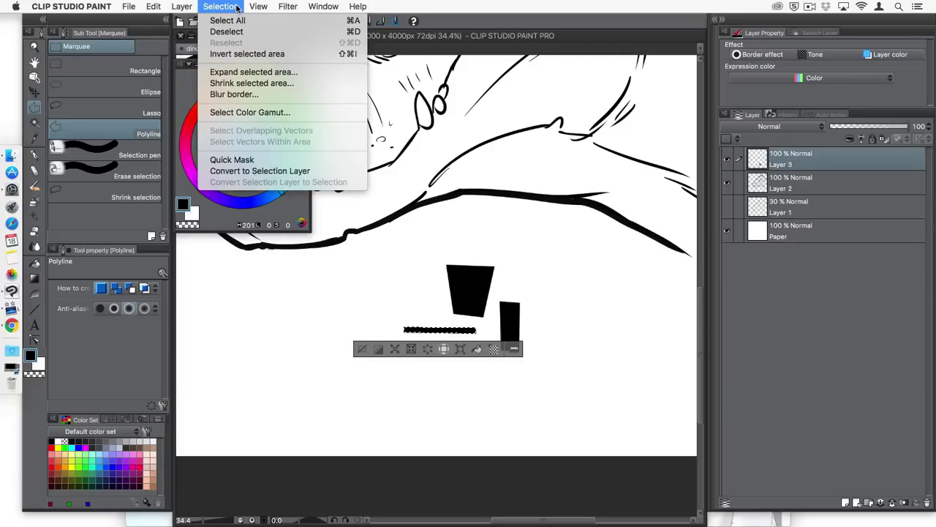
mouse_move(255, 7)
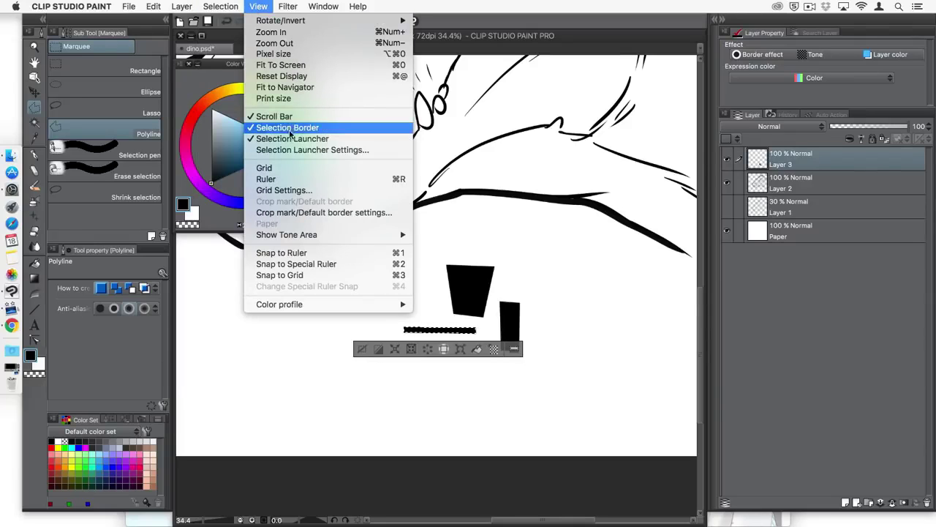
click(307, 138)
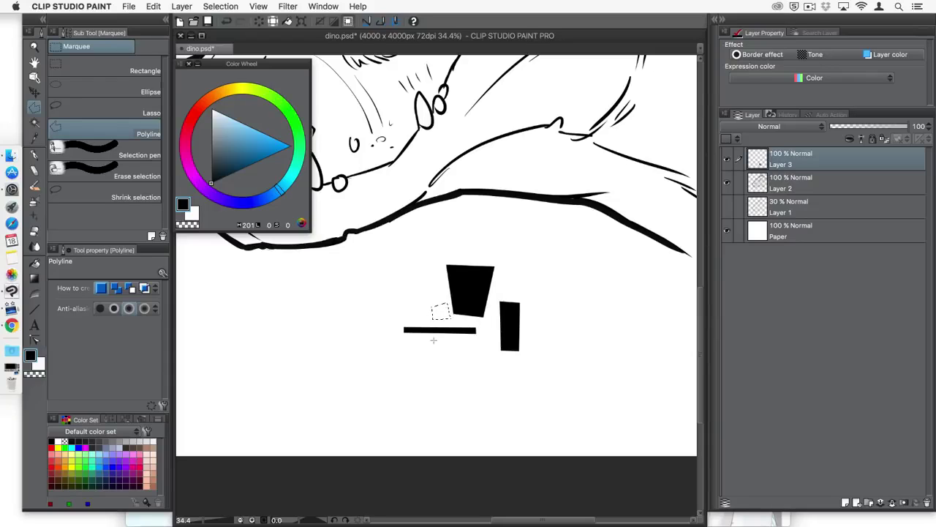
key(super+d)
- Enclose the three black shapes in a rectangular selection and start registering it as an image material
click(143, 70)
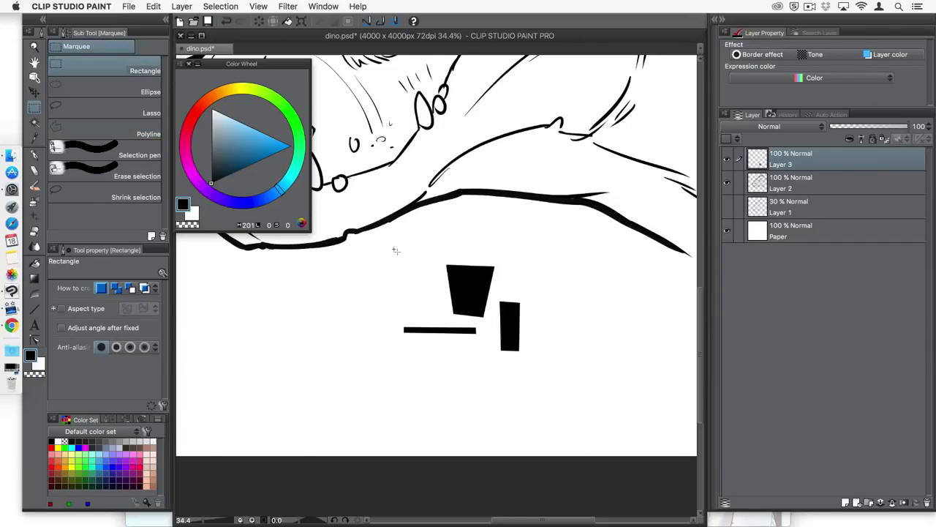
drag(396, 250, 502, 351)
drag(394, 247, 510, 359)
click(155, 6)
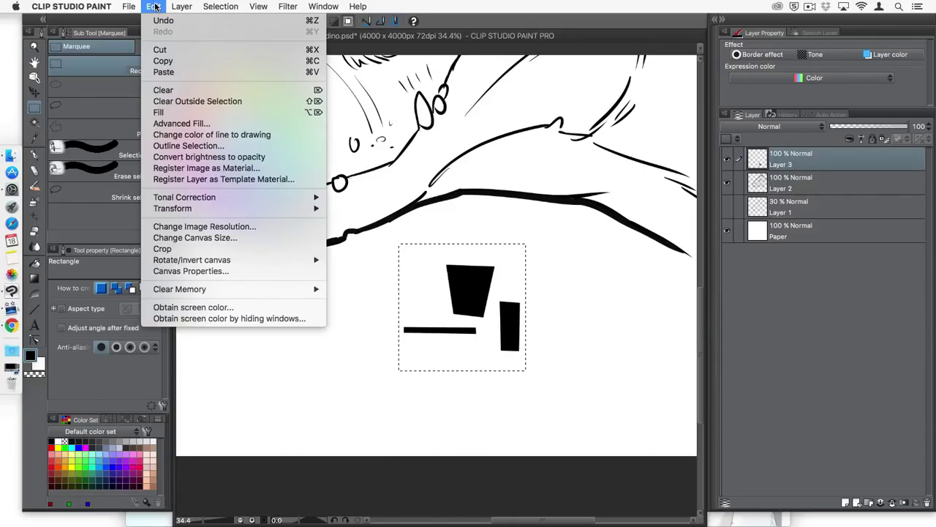
click(194, 169)
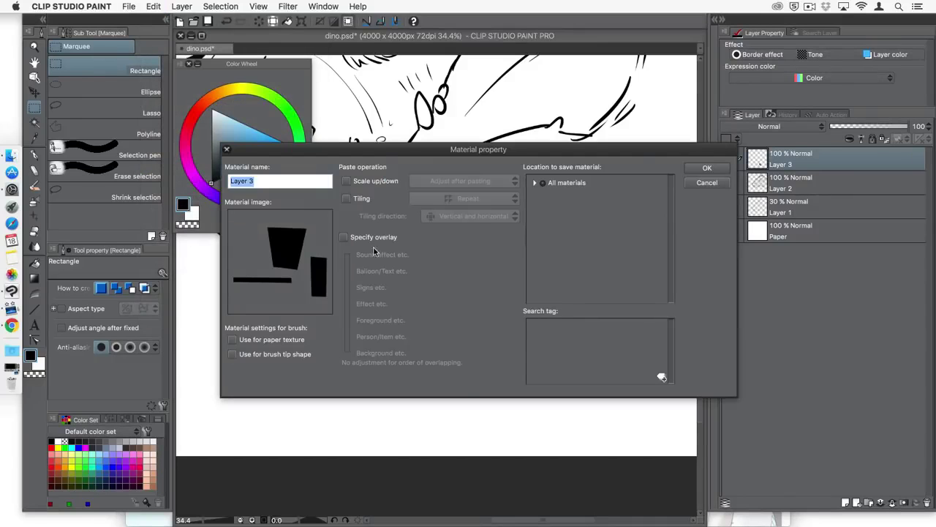
- Register the material as BLOCKS01 under Monochromatic pattern, enabled for use as a brush tip shape
text(BLOCKS01)
click(537, 183)
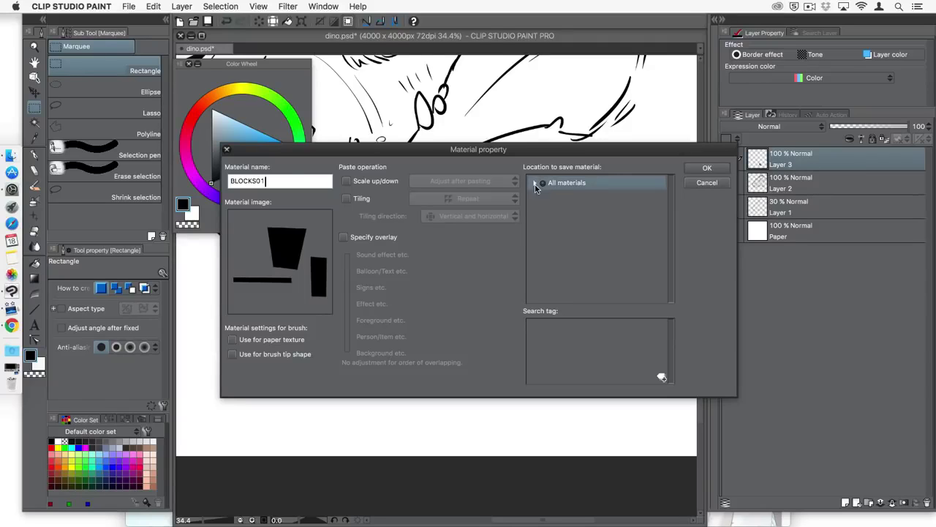
click(535, 183)
click(584, 196)
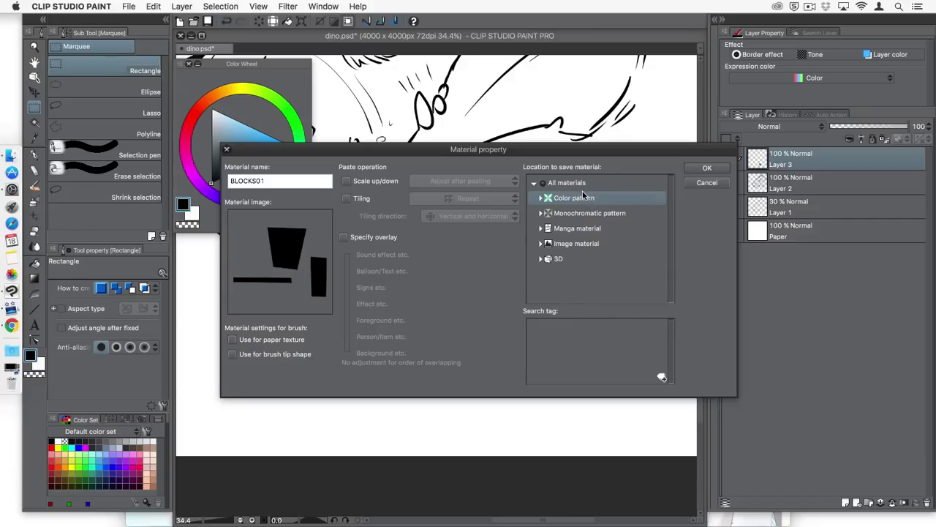
click(580, 183)
click(577, 213)
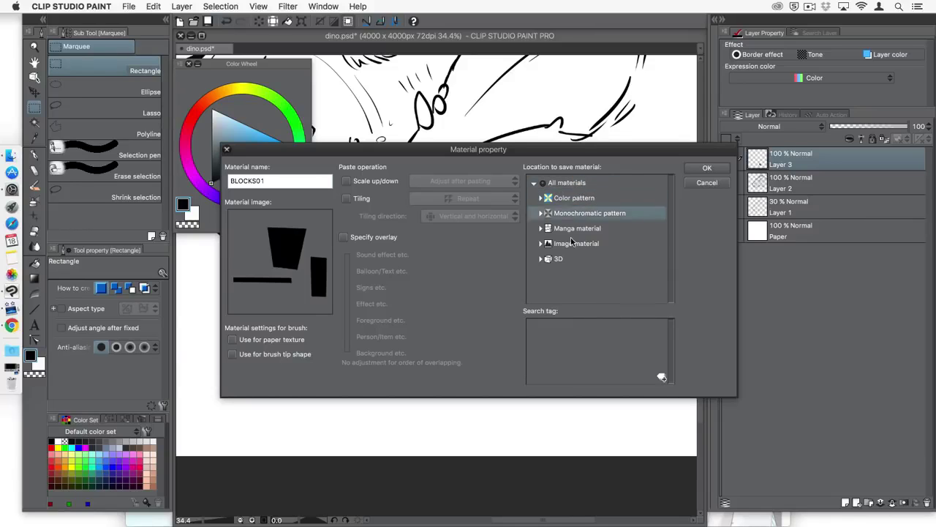
click(572, 243)
click(574, 197)
click(573, 184)
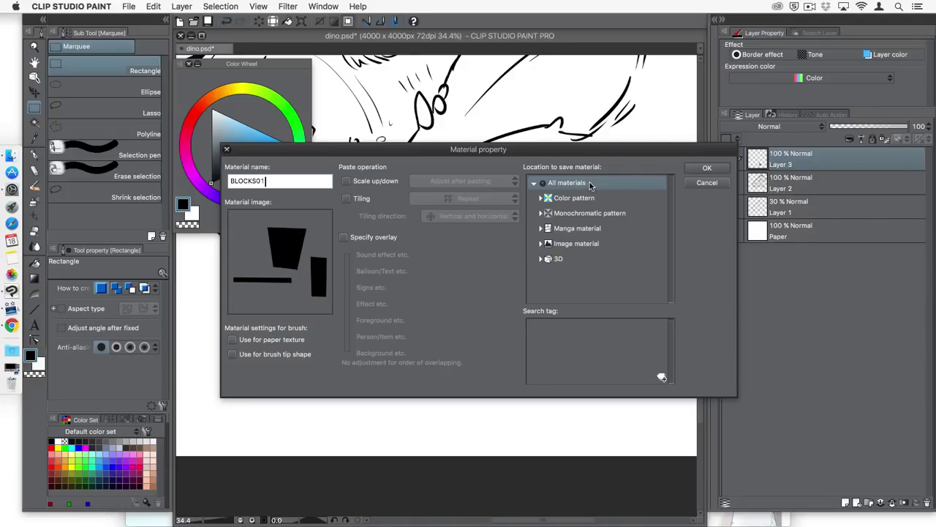
click(590, 196)
click(591, 214)
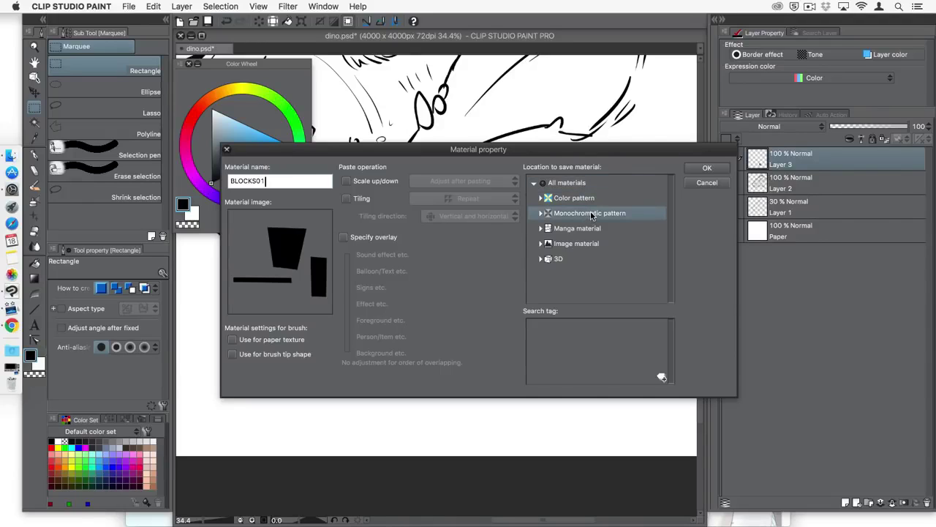
click(257, 356)
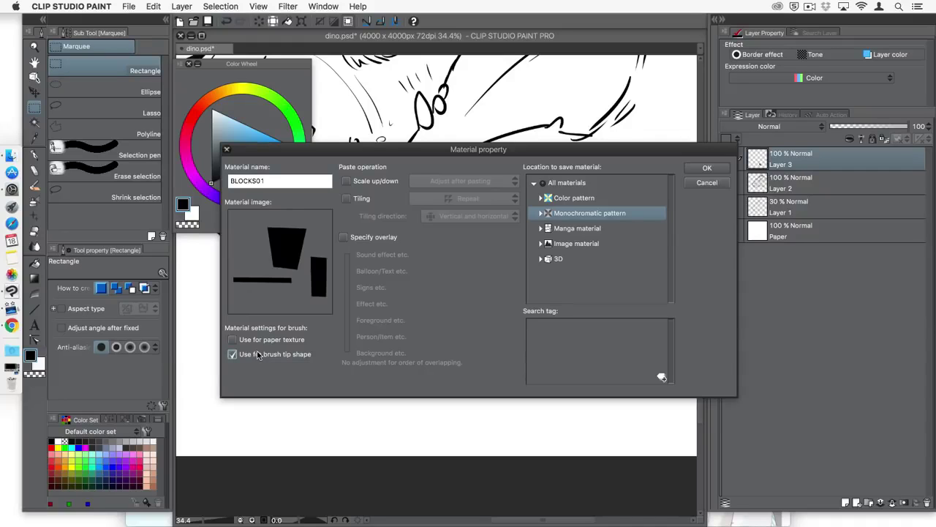
click(706, 168)
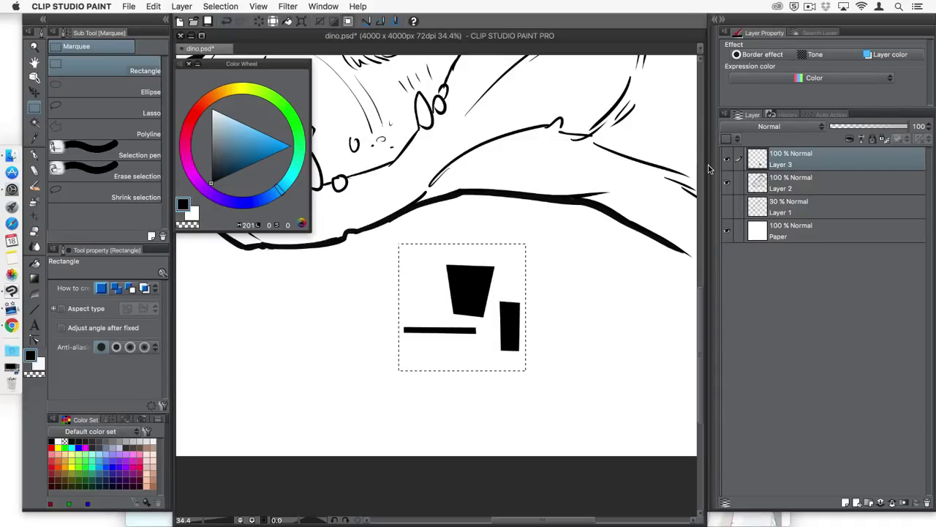
- Check the Monochromatic pattern materials for the BLOCKS01 entry and collapse the material list
click(708, 39)
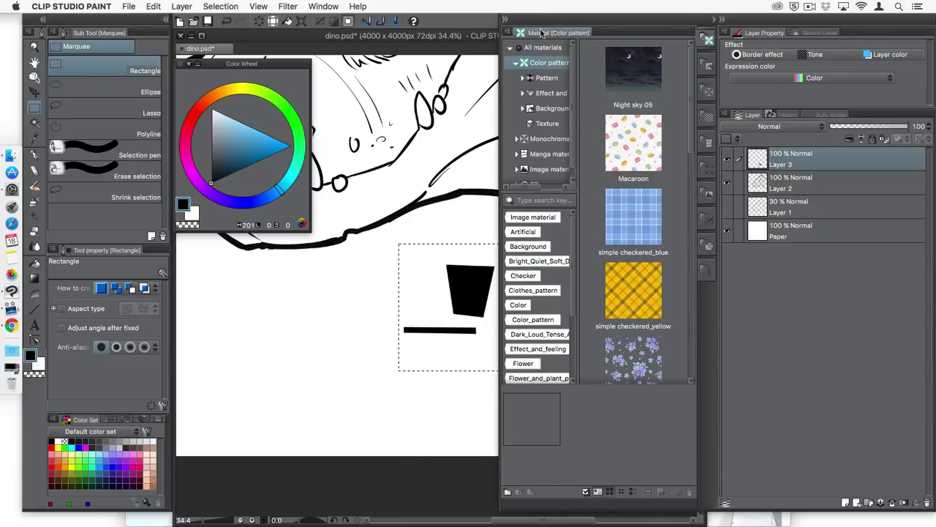
click(544, 139)
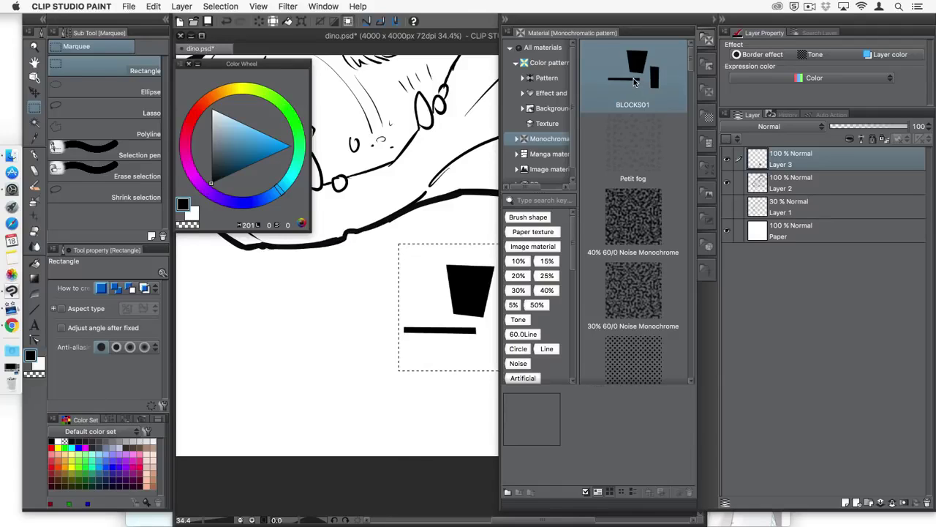
click(505, 18)
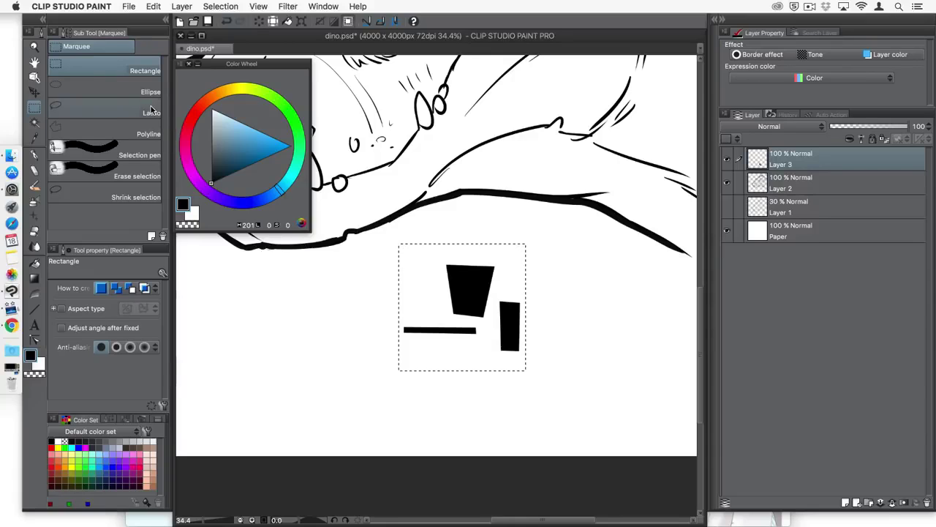
- Duplicate the G-pen sub tool under the name BLOCK CONCEPT, keeping the Pen tool icon
click(35, 155)
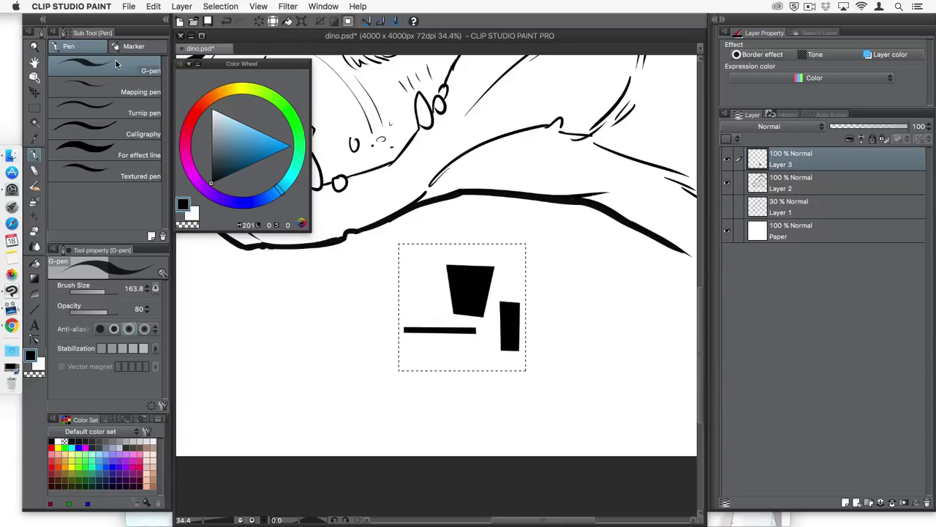
click(51, 33)
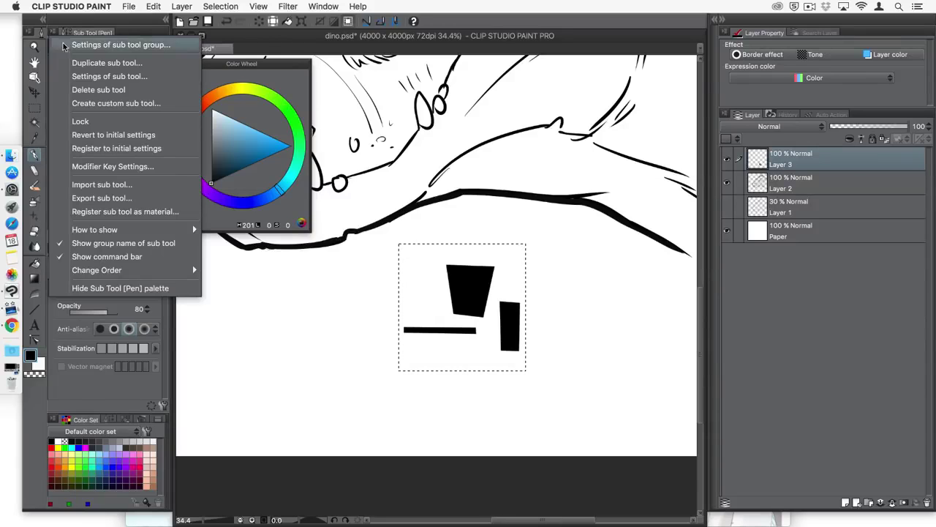
click(81, 62)
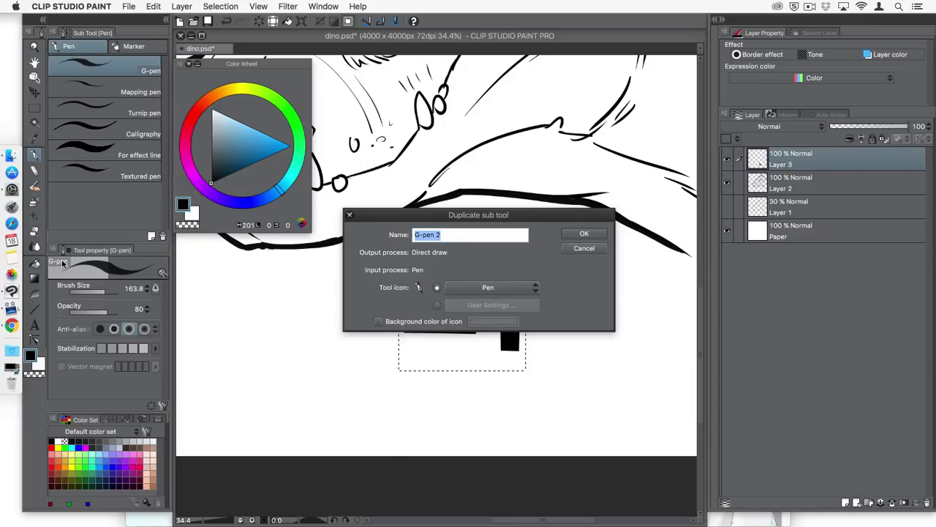
text(BLOCK CONCEPT)
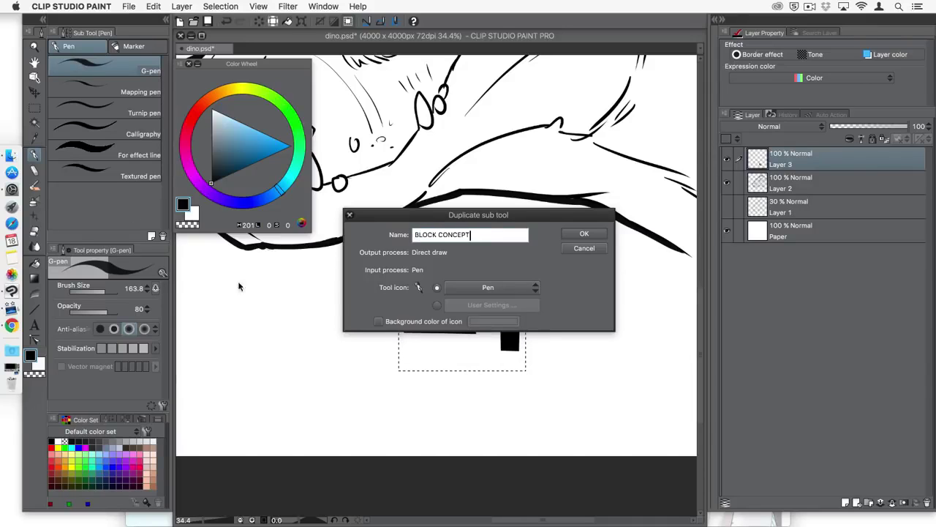
click(520, 293)
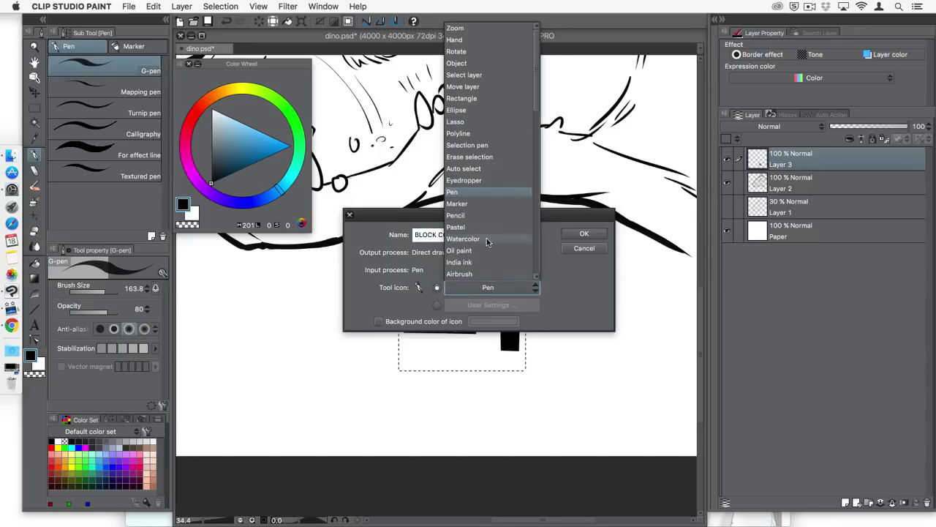
click(556, 294)
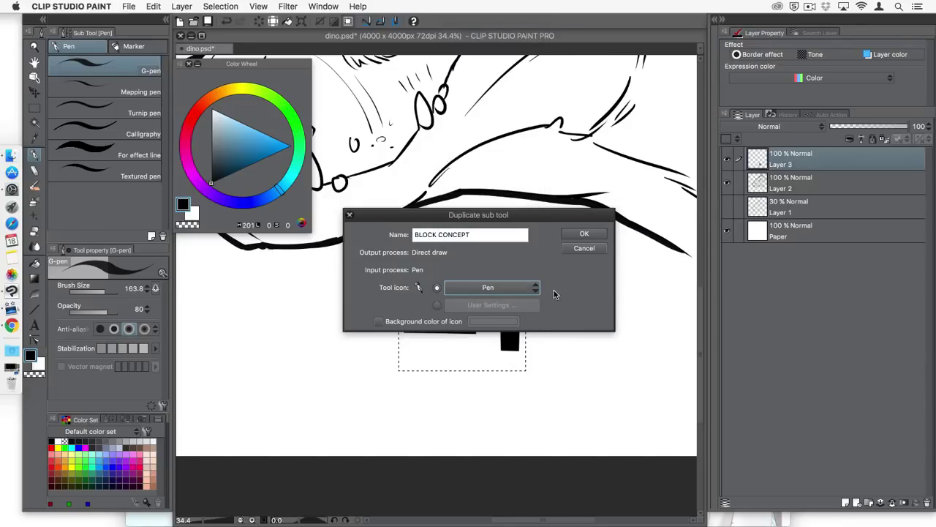
click(577, 234)
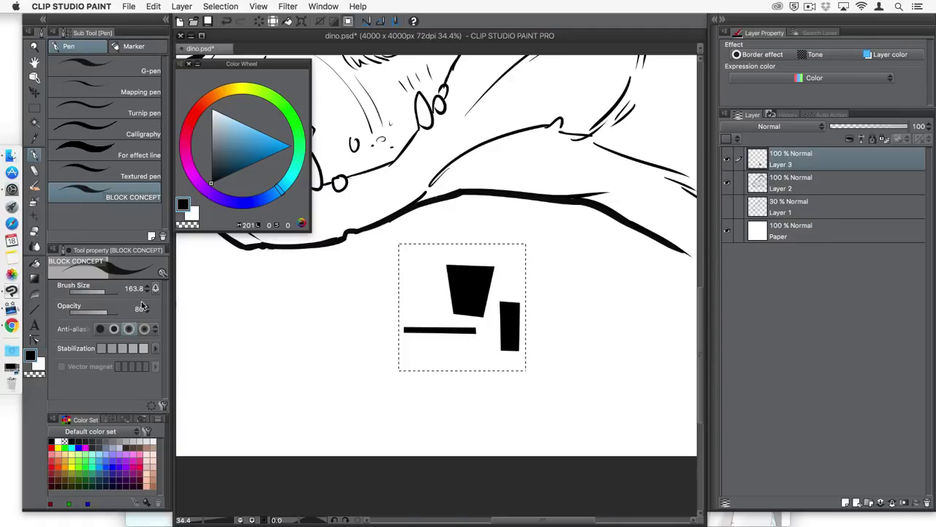
- Search the brush tip materials for BLOCK and assign BLOCKS01 as the tip shape of the BLOCK CONCEPT brush
click(163, 405)
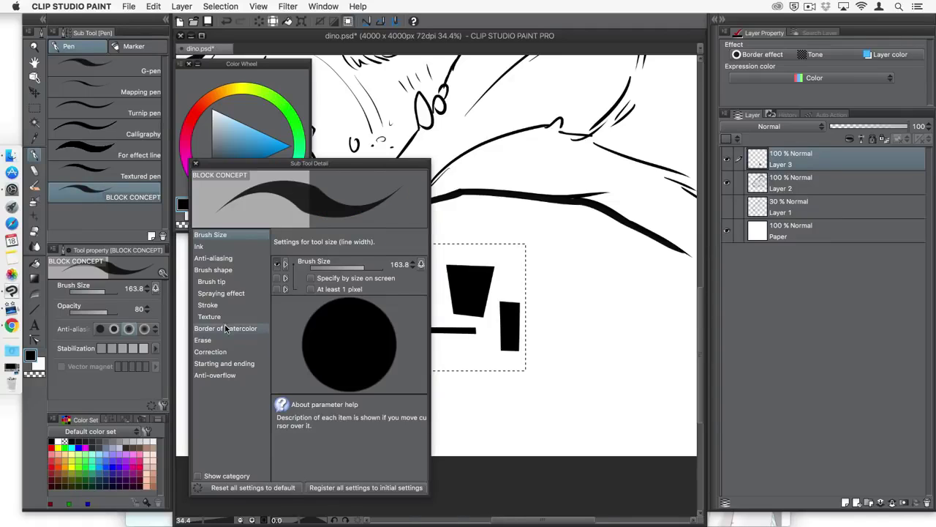
click(228, 280)
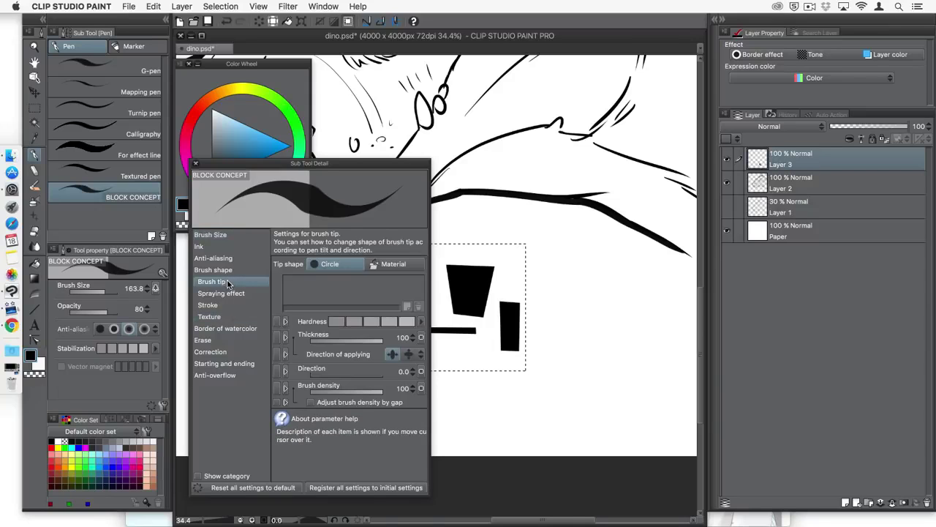
click(386, 264)
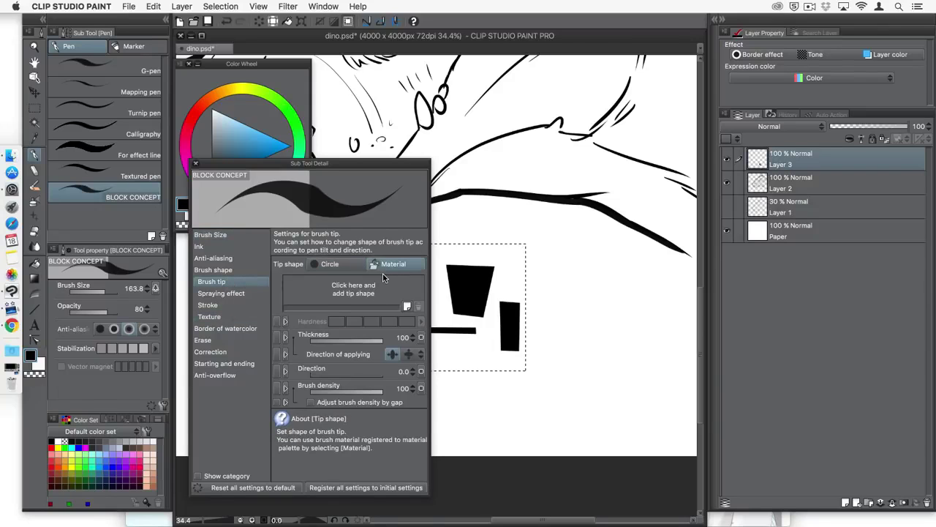
click(407, 308)
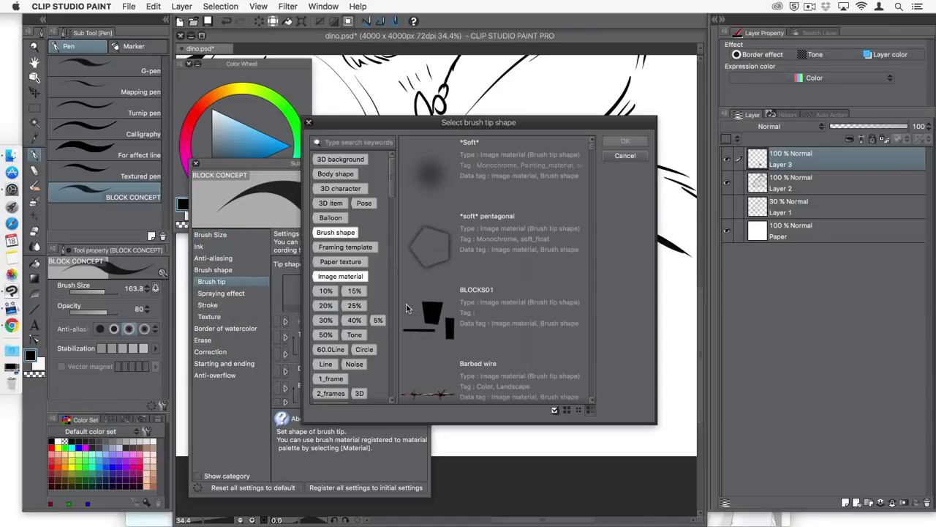
text(B)
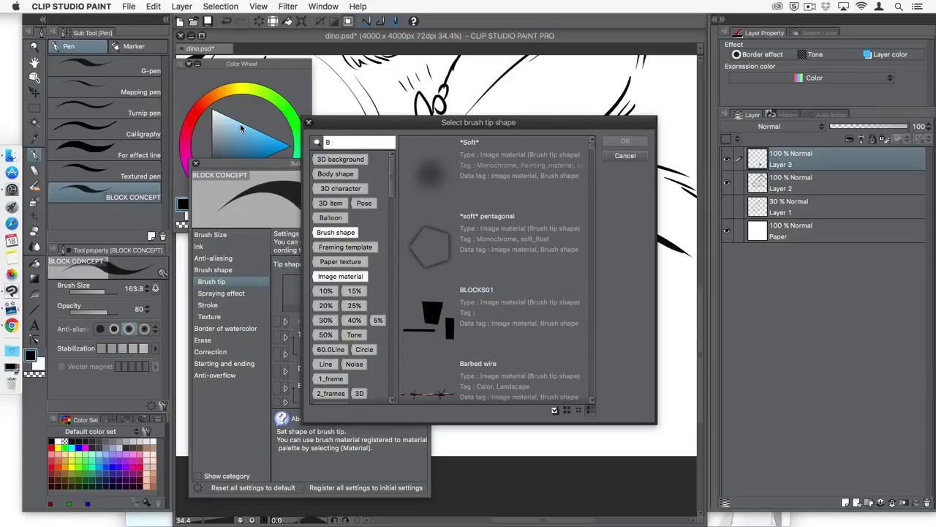
text(LOCK)
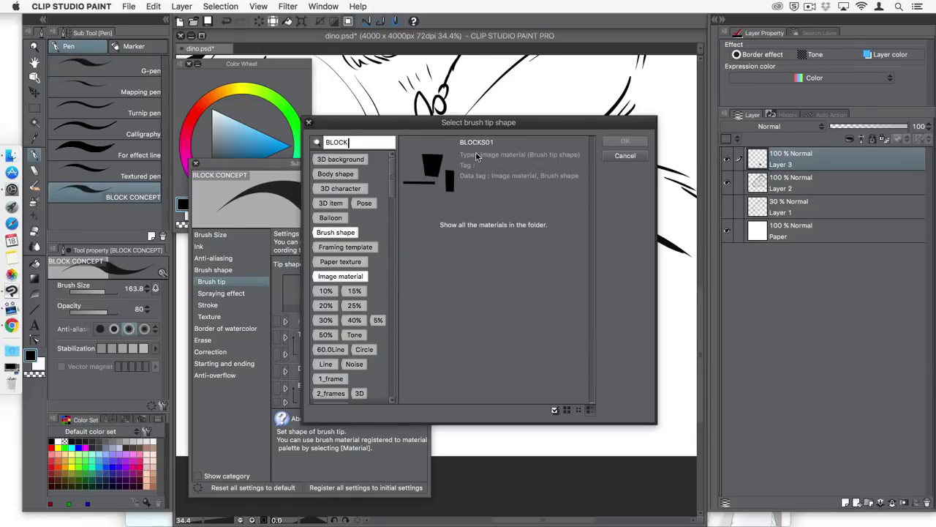
click(477, 164)
click(446, 164)
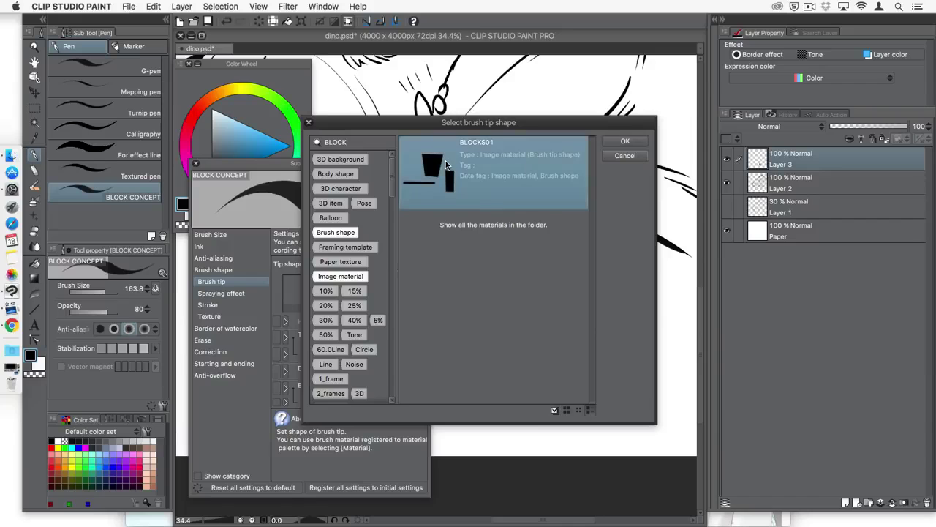
click(608, 142)
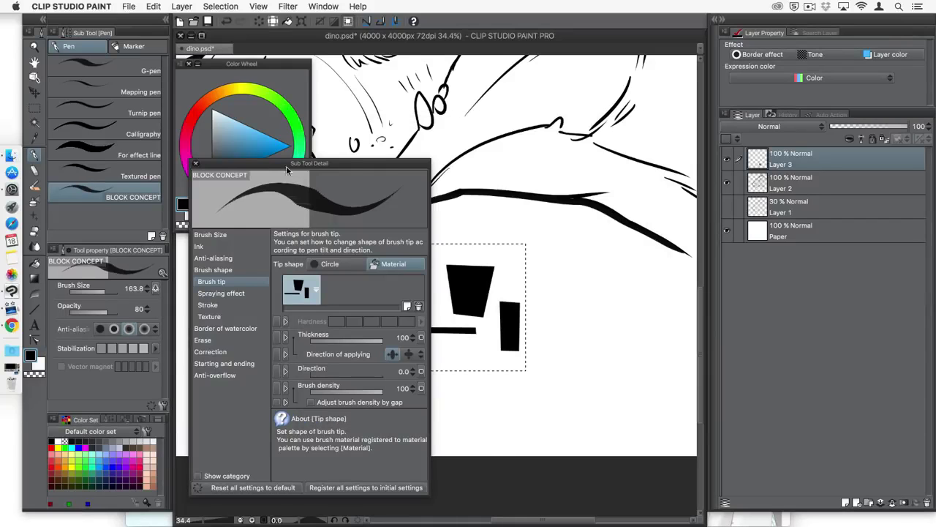
click(196, 163)
- Add a new layer above Layer 3, choose black as the drawing colour and clear the selection around the blocks
drag(455, 297, 525, 337)
click(844, 502)
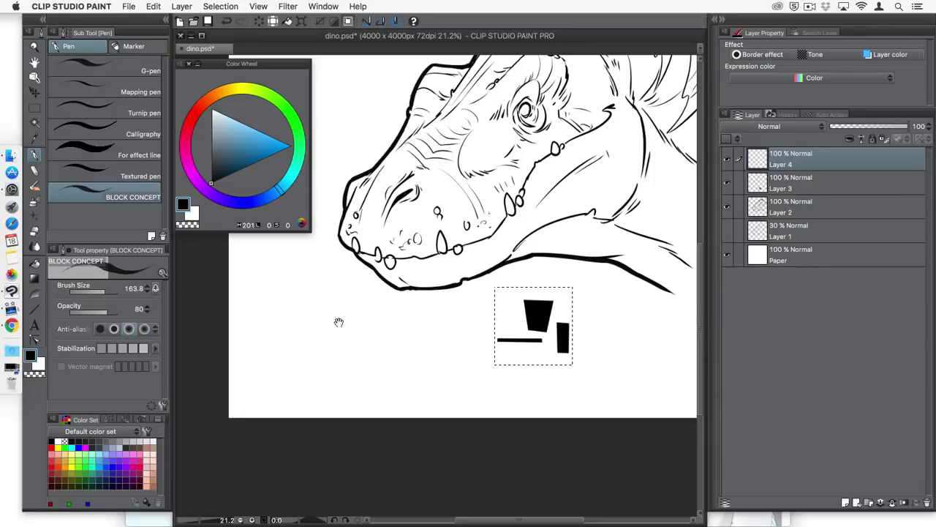
drag(337, 320, 363, 340)
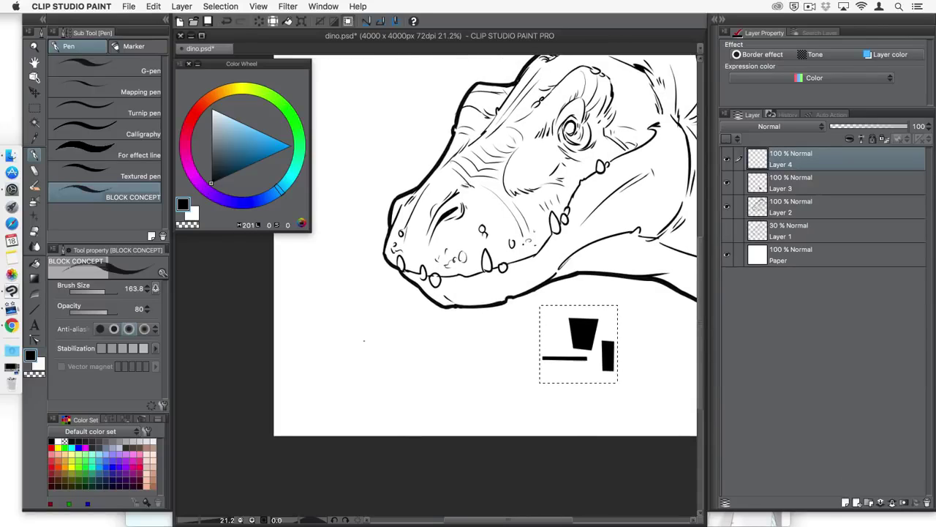
click(211, 181)
key(super+d)
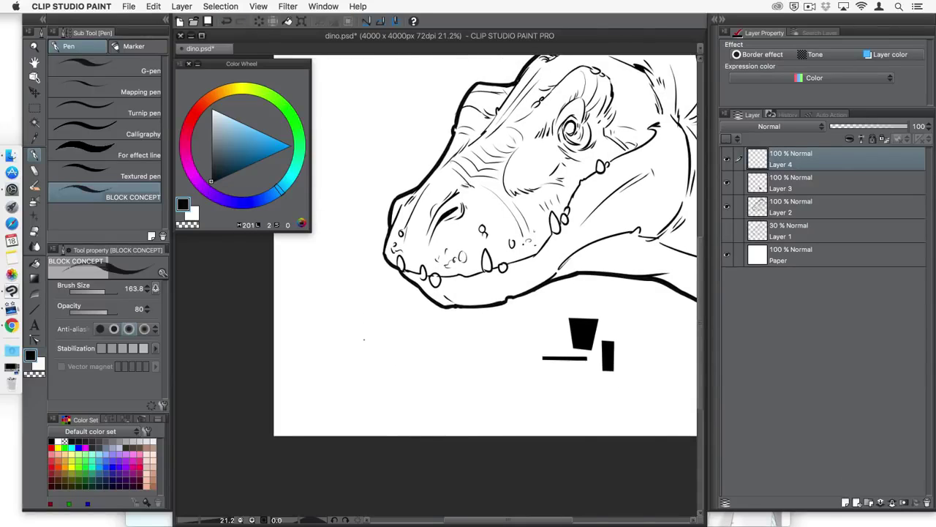
- Paint overlapping test strokes with the BLOCK CONCEPT brush beside the dinosaur's snout, enlarging the brush to 318.3
drag(359, 320, 380, 335)
mouse_move(376, 331)
mouse_down()
mouse_move(356, 332)
mouse_move(345, 306)
mouse_move(349, 294)
mouse_move(376, 310)
mouse_up()
mouse_move(348, 270)
mouse_down()
mouse_move(348, 256)
mouse_move(326, 387)
mouse_move(373, 352)
mouse_move(272, 358)
mouse_move(399, 349)
mouse_up()
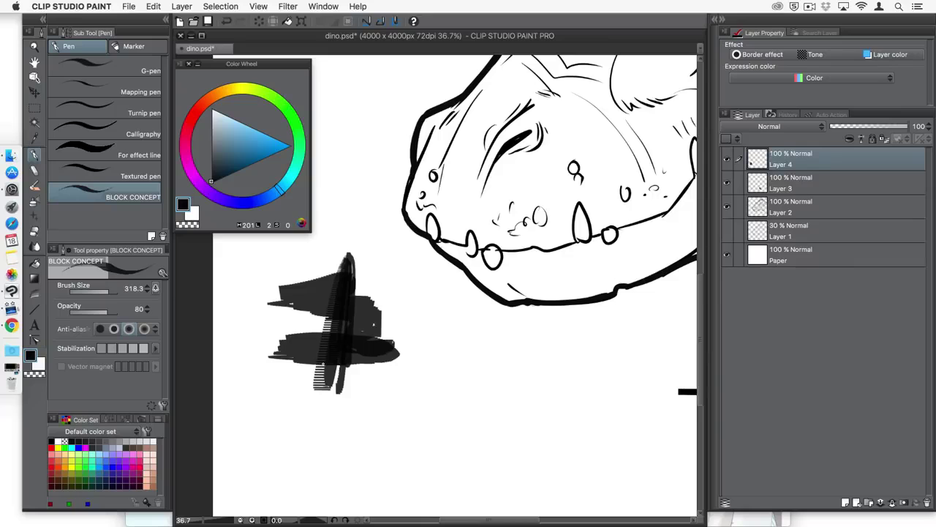
- Set the brush's stroke gap to the tightest preset and paint test strokes below the earlier ones
click(162, 404)
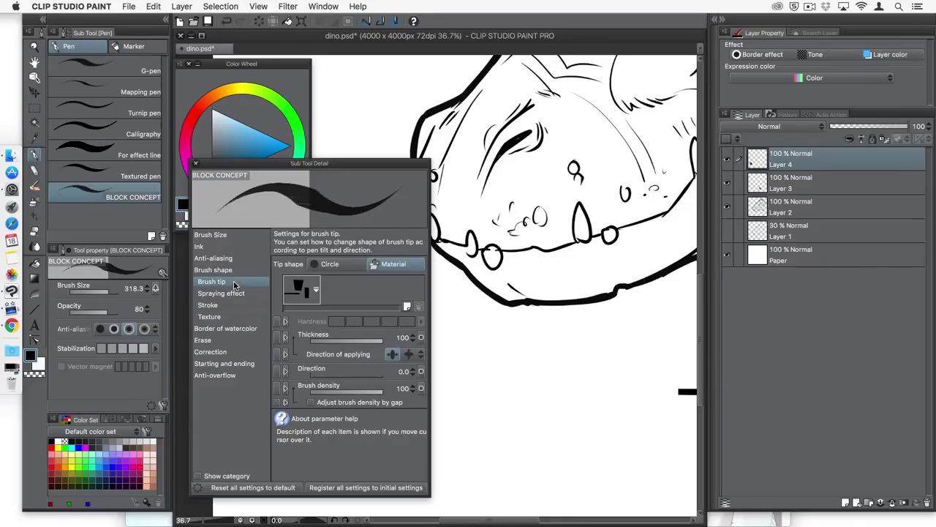
click(231, 302)
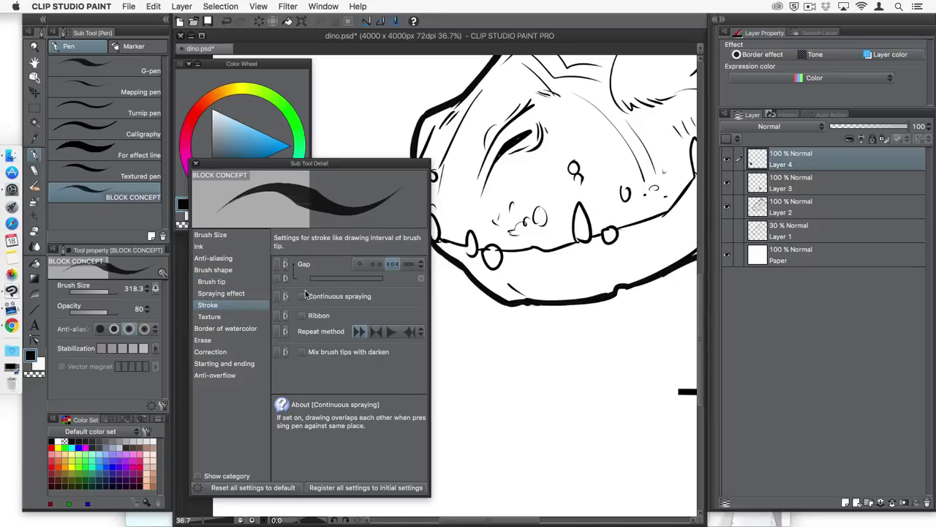
drag(485, 333, 611, 343)
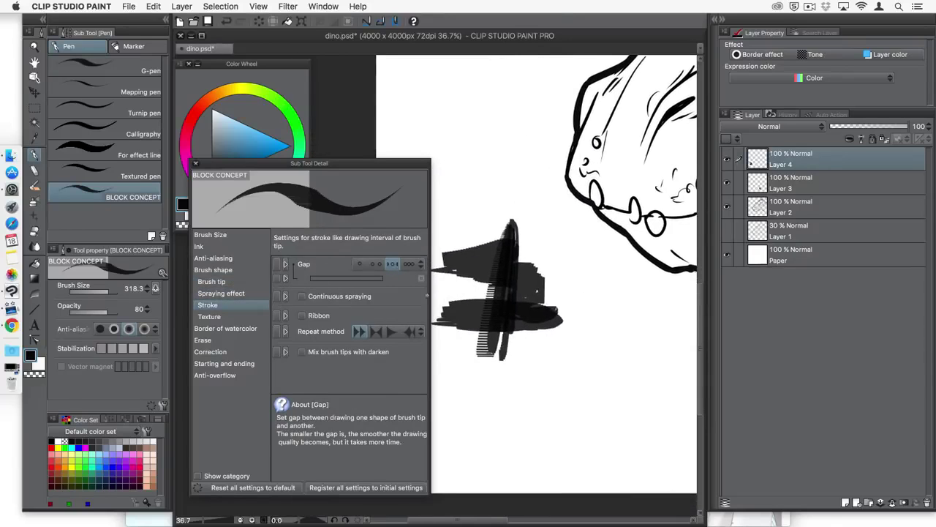
click(408, 265)
mouse_move(462, 392)
mouse_down()
mouse_move(618, 398)
mouse_move(585, 316)
mouse_move(539, 426)
mouse_move(528, 377)
mouse_move(549, 406)
mouse_up()
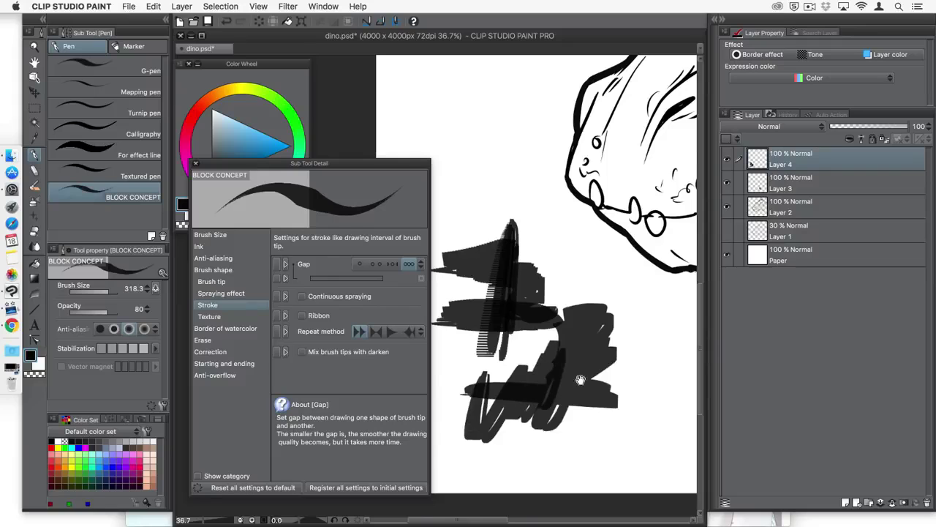
drag(573, 368, 507, 307)
scroll(505, 305, up, 3)
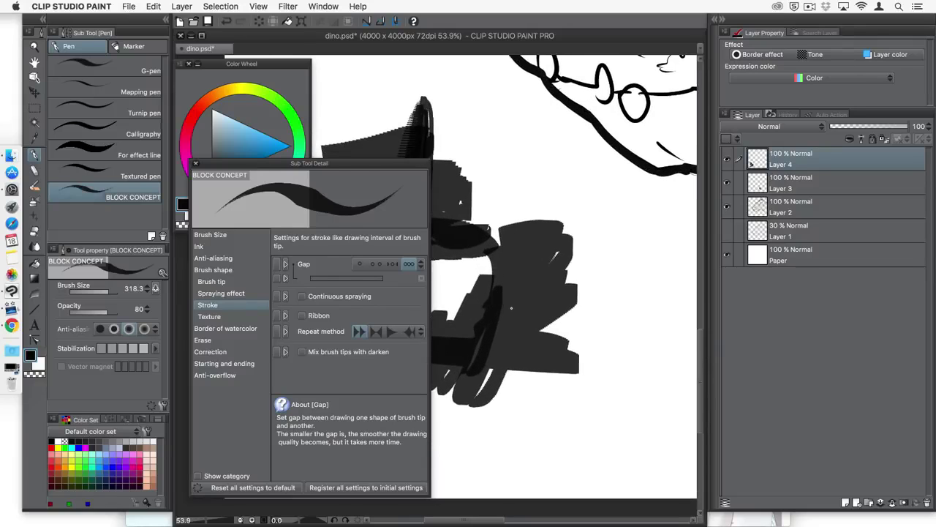
- Raise the brush opacity to 100 and paint solid black test strokes beside the grey ones
key(super+])
key(super+])
mouse_move(614, 277)
mouse_down()
mouse_move(617, 335)
mouse_move(566, 372)
mouse_move(592, 398)
mouse_move(559, 337)
mouse_up()
mouse_move(611, 311)
mouse_down()
mouse_move(519, 392)
mouse_move(540, 433)
mouse_up()
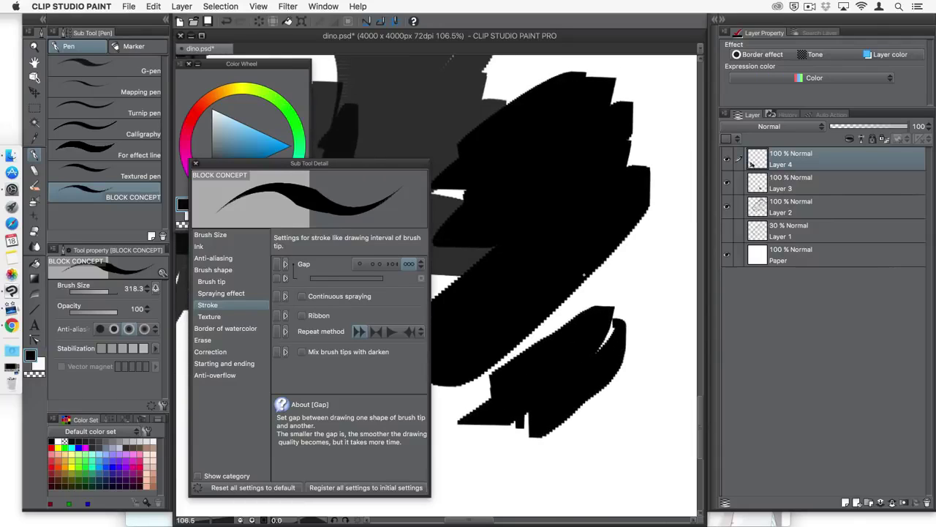
- Switch the stroke gap to a manually specified value and reduce it to 0.1
click(360, 264)
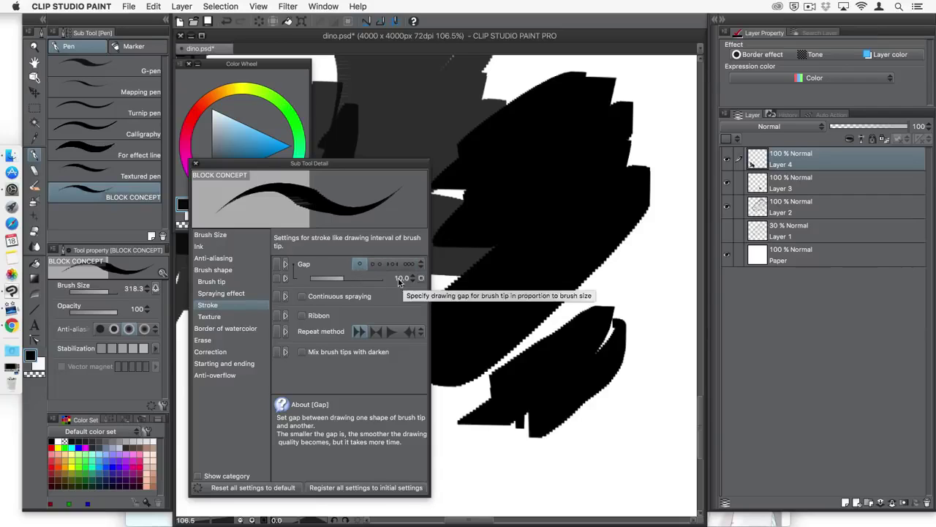
click(401, 279)
click(337, 279)
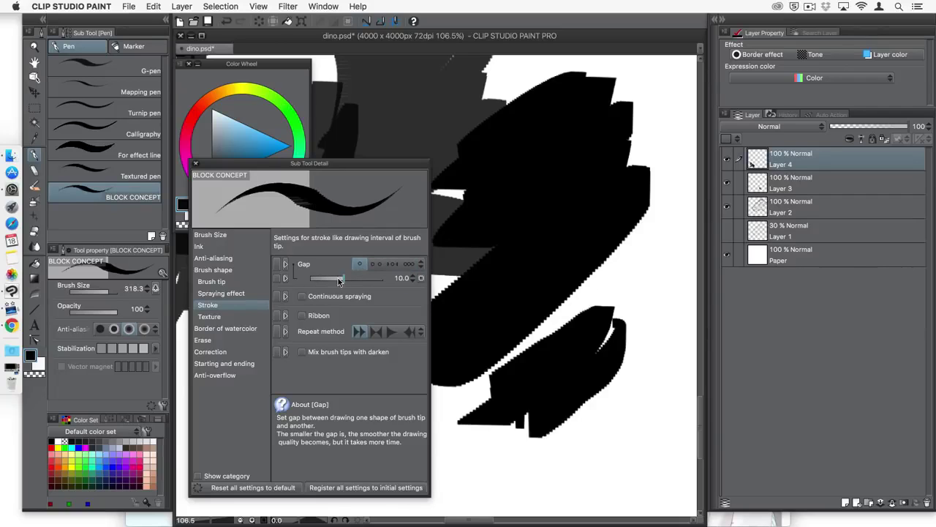
drag(341, 279, 308, 275)
- Paint several crossing horizontal and vertical black strokes over the test area to try the reduced gap
drag(568, 311, 456, 303)
mouse_move(617, 202)
mouse_down()
mouse_move(570, 268)
mouse_move(533, 212)
mouse_up()
drag(589, 135, 570, 311)
drag(616, 186, 604, 338)
drag(607, 347, 501, 340)
scroll(584, 253, down, 3)
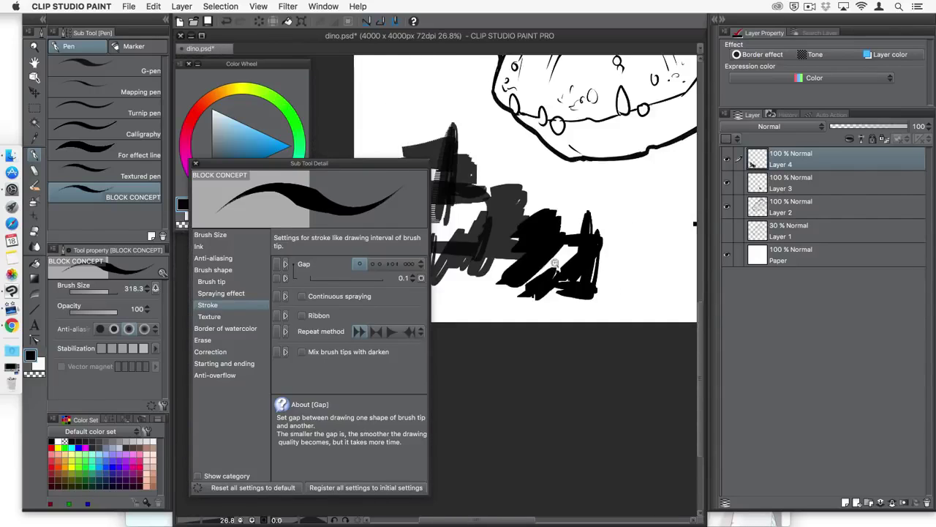
- Reduce the brush size to 161.8 and block in a black airship silhouette with an upper cabin on the empty canvas above the snout
mouse_move(541, 170)
mouse_down()
mouse_move(523, 278)
mouse_move(502, 321)
mouse_up()
drag(547, 187, 586, 340)
mouse_move(517, 169)
mouse_down()
mouse_move(524, 166)
mouse_move(475, 156)
mouse_move(490, 143)
mouse_move(526, 148)
mouse_move(531, 138)
mouse_move(485, 137)
mouse_move(546, 170)
mouse_move(560, 160)
mouse_move(505, 157)
mouse_move(506, 204)
mouse_move(500, 187)
mouse_move(484, 187)
mouse_move(500, 203)
mouse_up()
mouse_move(506, 134)
mouse_down()
mouse_move(506, 106)
mouse_move(479, 121)
mouse_move(524, 121)
mouse_move(494, 91)
mouse_move(505, 93)
mouse_up()
drag(487, 104, 503, 98)
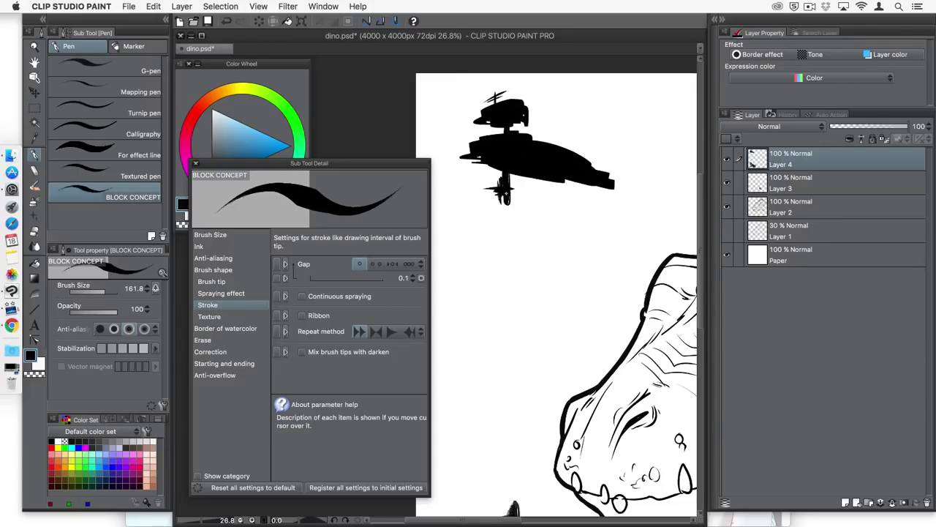
- Add hanging structures, tail fins and hull details to the airship silhouette, and close the brush's detail settings
mouse_move(527, 175)
mouse_down()
mouse_move(526, 196)
mouse_move(516, 196)
mouse_up()
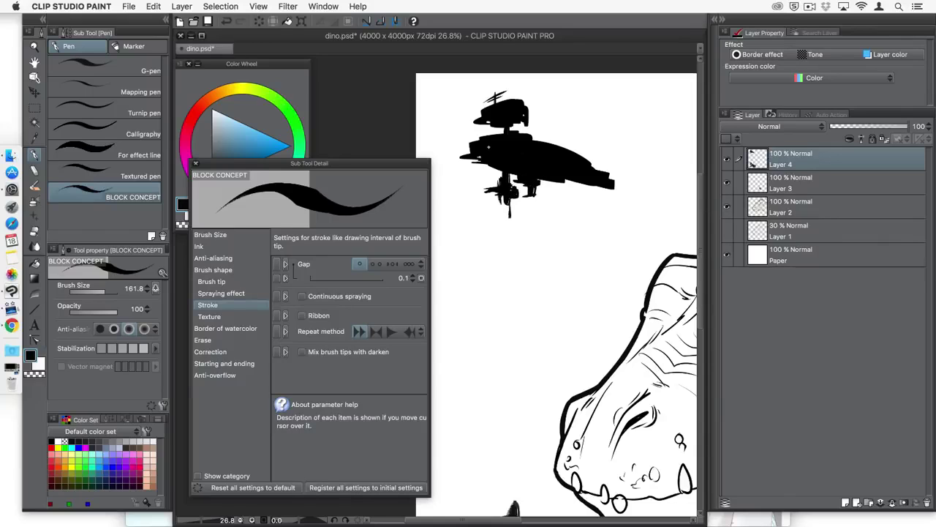
drag(582, 181, 592, 185)
mouse_move(614, 155)
mouse_down()
mouse_move(592, 166)
mouse_move(615, 171)
mouse_up()
mouse_move(590, 212)
mouse_down()
mouse_move(589, 181)
mouse_move(592, 239)
mouse_move(592, 220)
mouse_move(572, 212)
mouse_move(607, 213)
mouse_up()
drag(591, 215, 594, 224)
drag(599, 187, 605, 215)
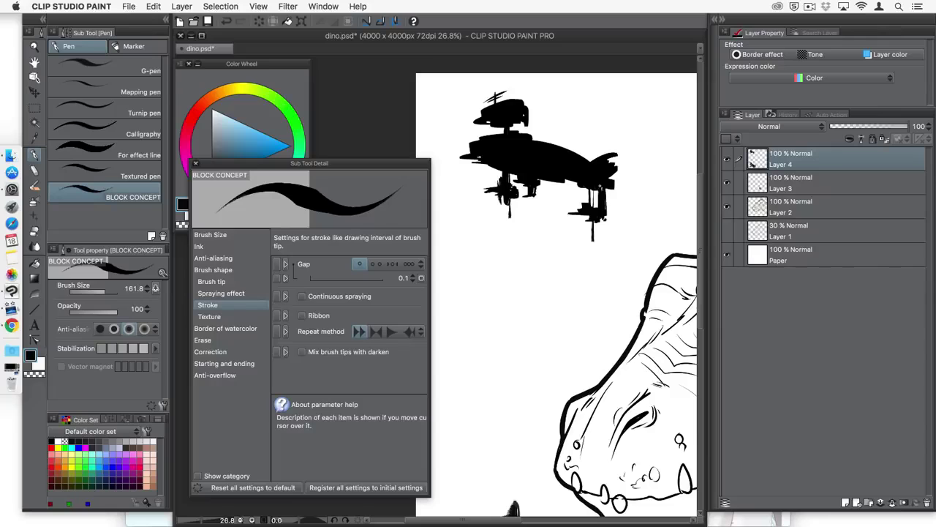
drag(578, 146, 561, 150)
scroll(544, 312, down, 1)
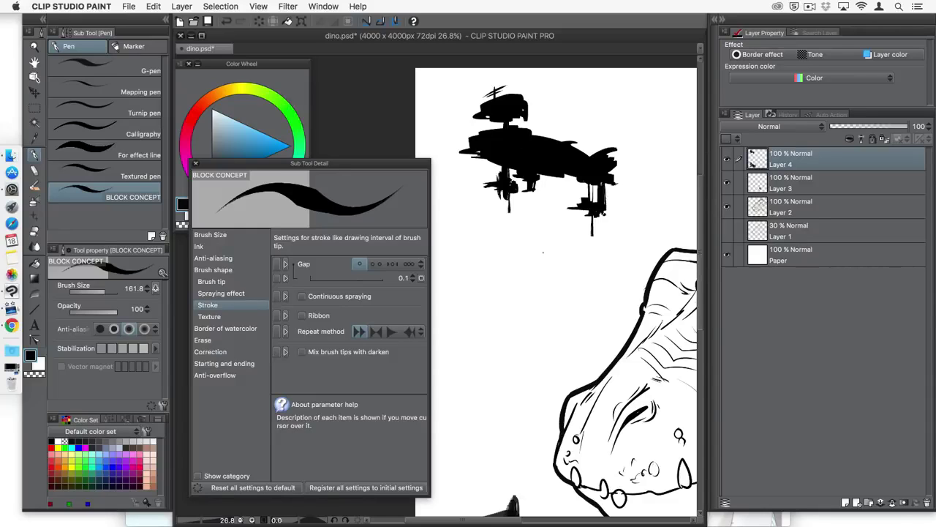
click(196, 163)
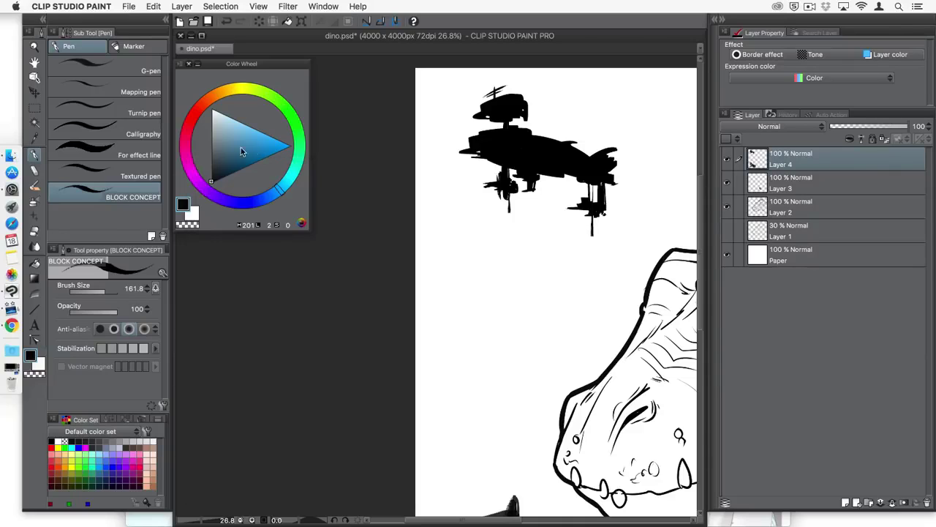
- Choose a medium blue (H 201, L 53, S 54) and scribble a test patch below the airship with BLOCK CONCEPT
click(256, 152)
mouse_move(492, 241)
mouse_down()
mouse_move(502, 238)
mouse_move(521, 265)
mouse_move(534, 254)
mouse_move(451, 240)
mouse_up()
click(252, 147)
click(251, 143)
mouse_move(466, 241)
mouse_down()
mouse_move(477, 228)
mouse_move(470, 255)
mouse_up()
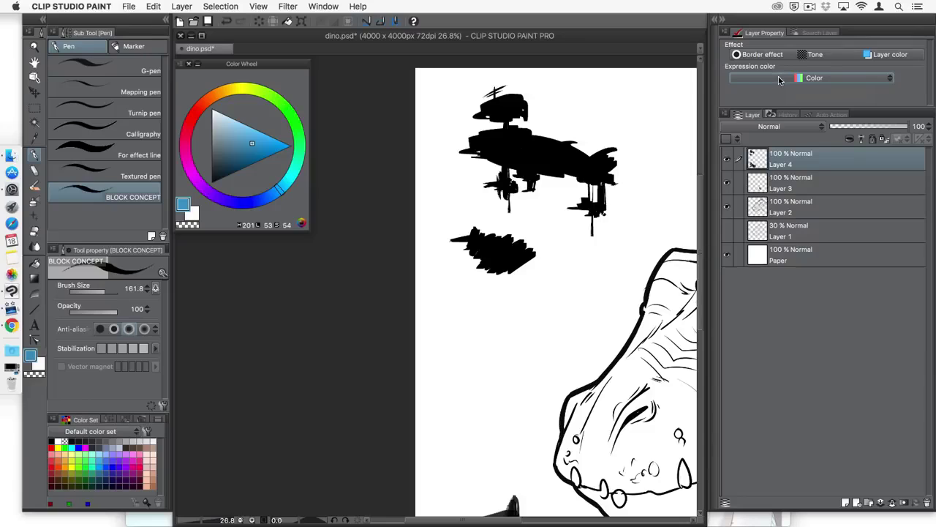
- Set the expression color of Layer 3, which holds the solid block shapes below the dinosaur's jaw, to Gray
key(p)
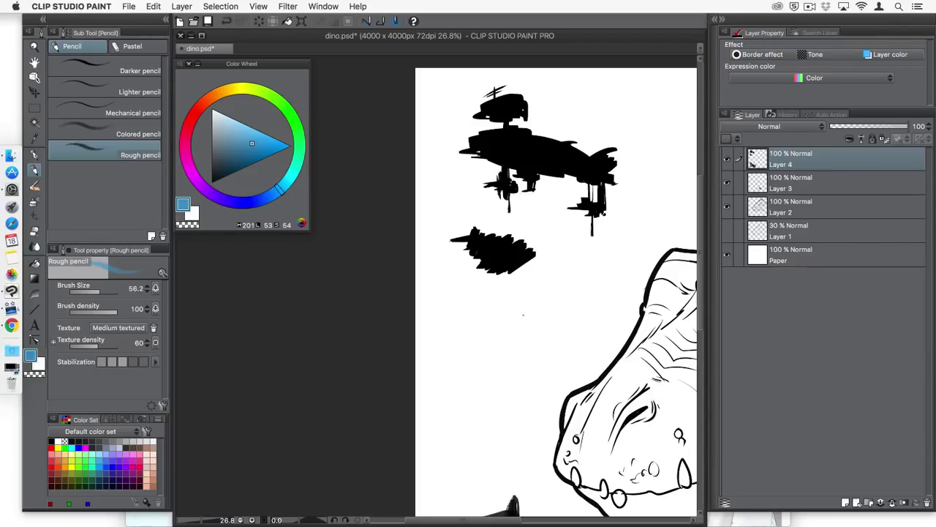
drag(534, 309, 392, 167)
drag(553, 395, 365, 296)
click(737, 183)
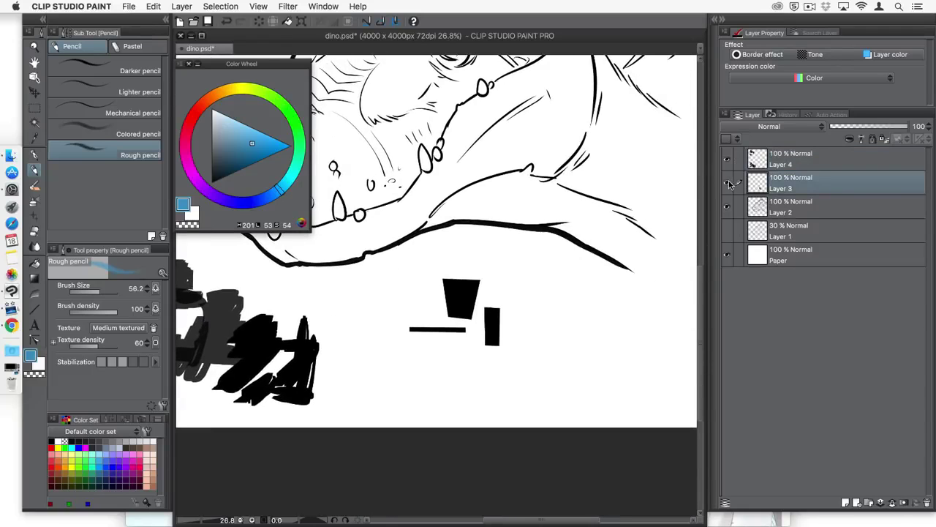
click(727, 183)
click(727, 183)
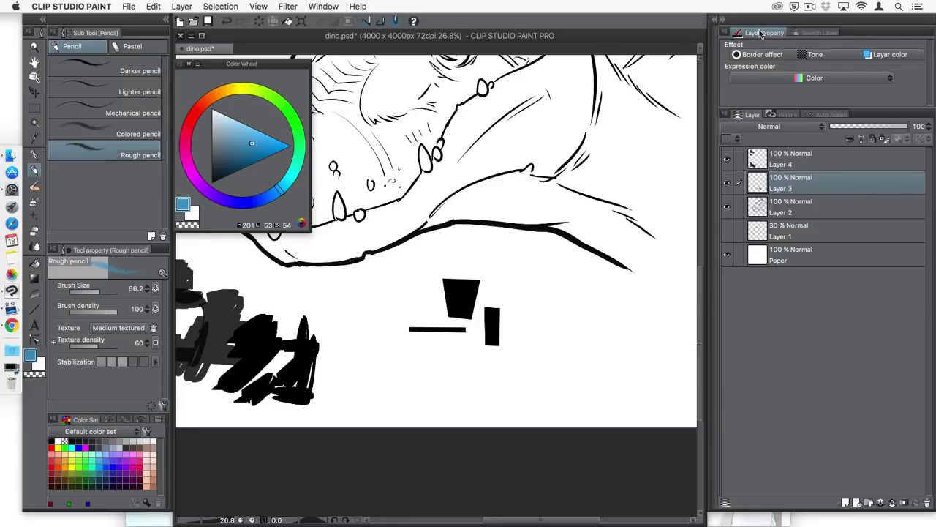
click(785, 79)
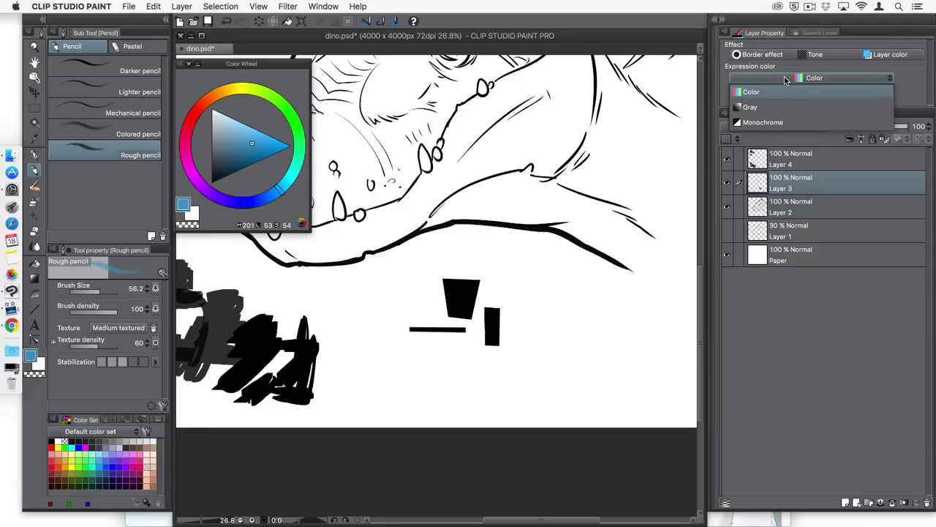
click(780, 107)
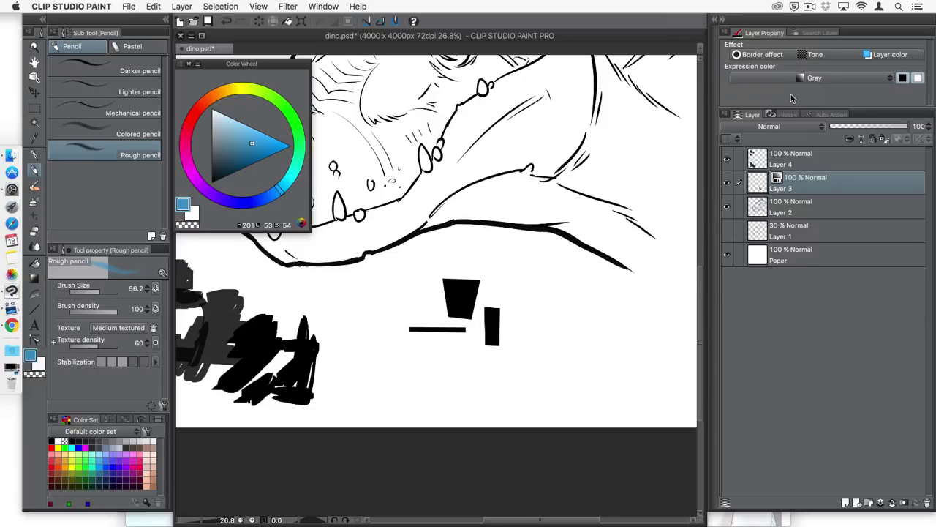
- Select the block shapes with a rectangular marquee and register them as brush tip material BLOCK01-GRAY under Monochromatic pattern
click(34, 107)
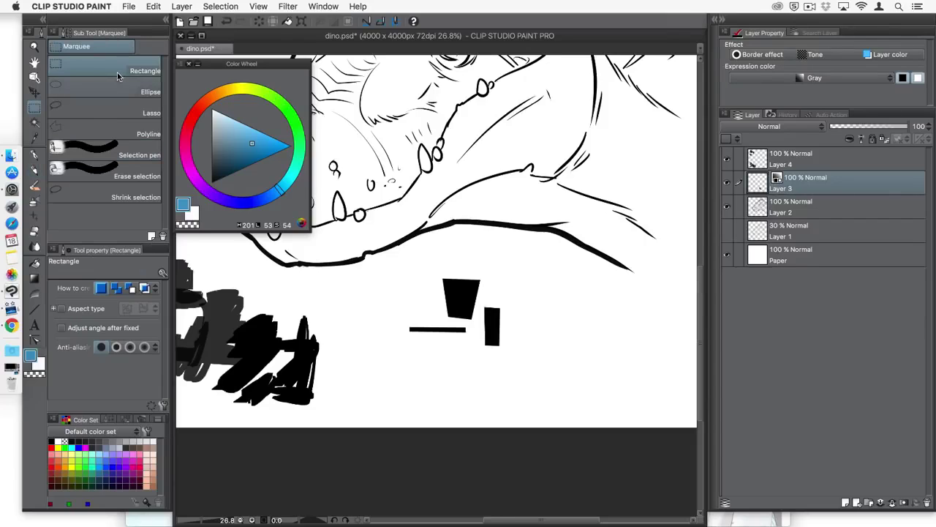
drag(395, 265, 495, 357)
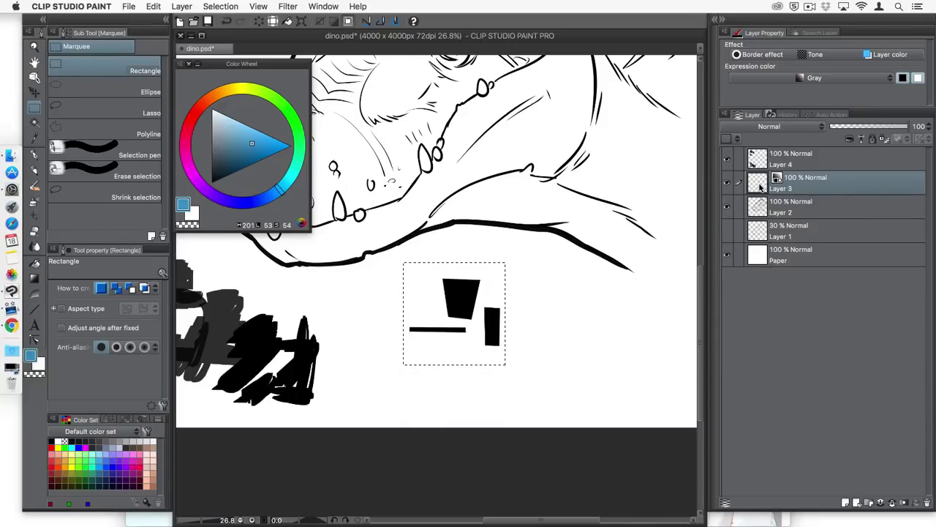
click(151, 9)
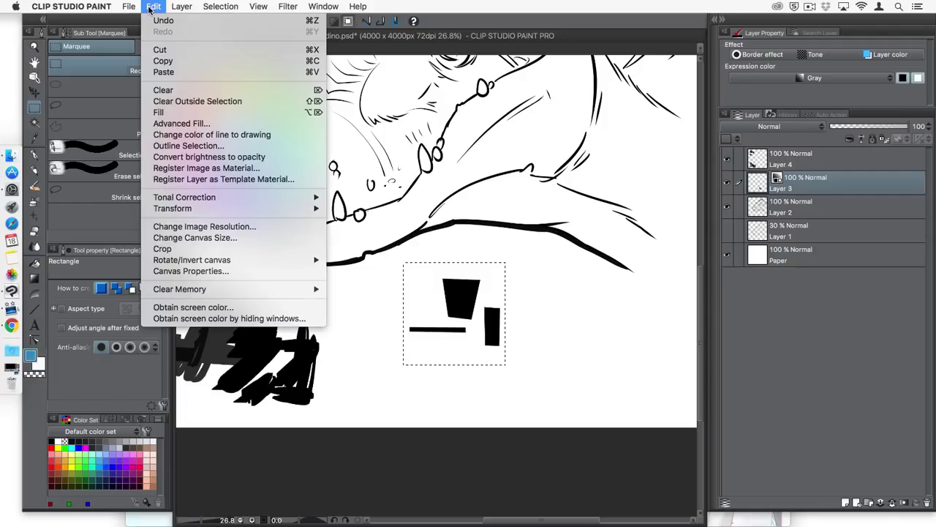
click(206, 168)
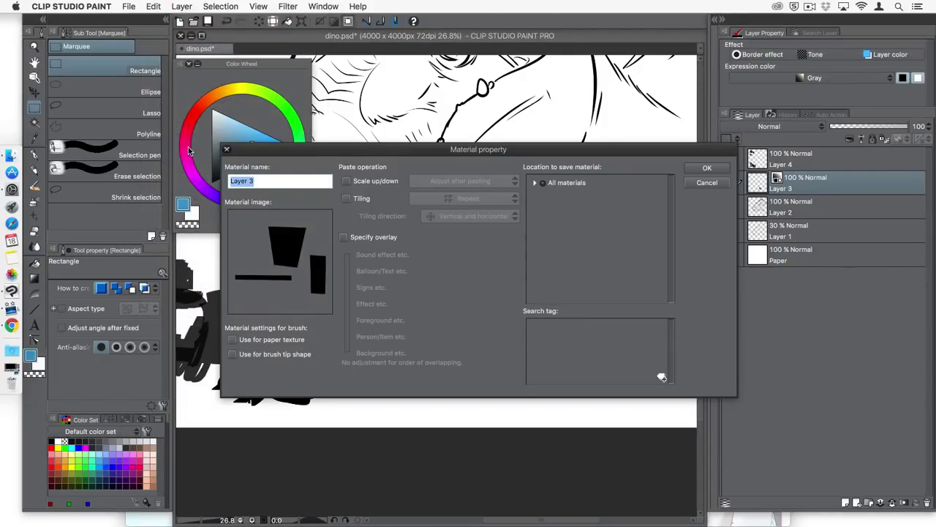
text(BLOCK01-GRAY)
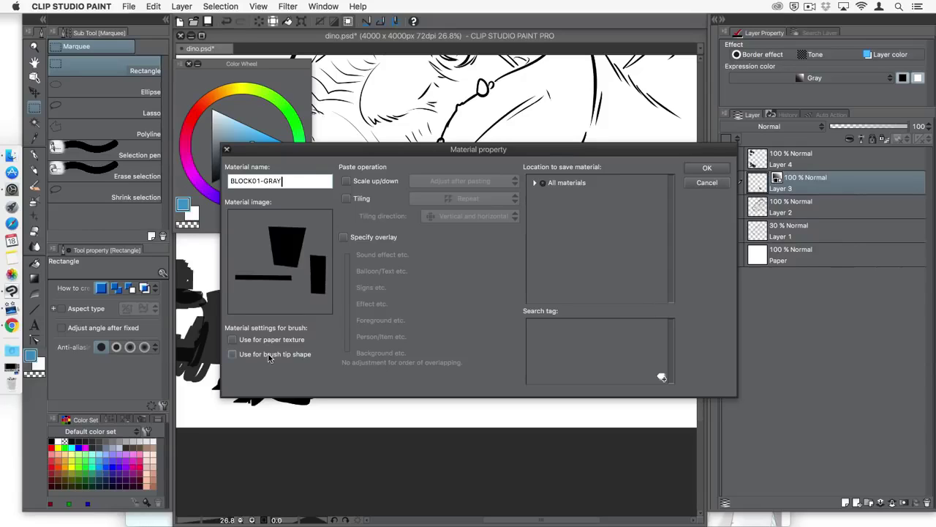
click(232, 354)
click(549, 185)
double_click(549, 185)
click(581, 213)
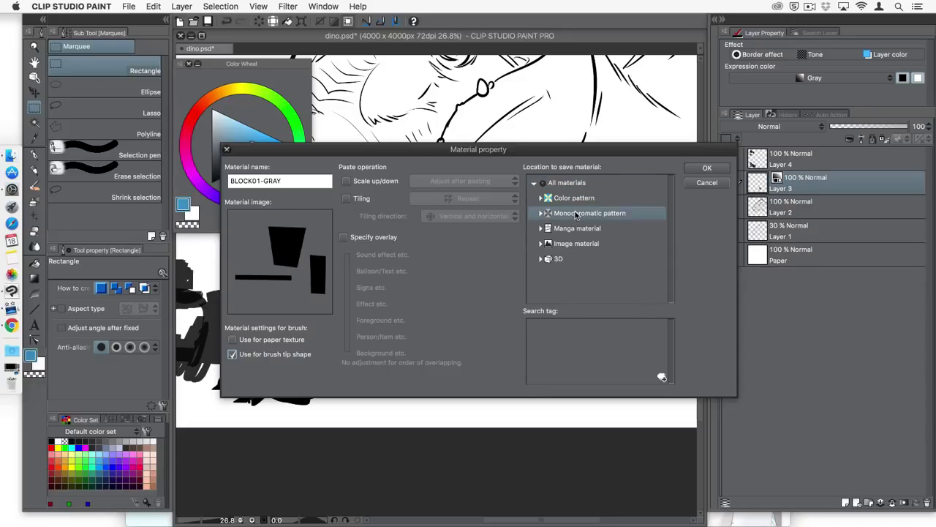
click(702, 169)
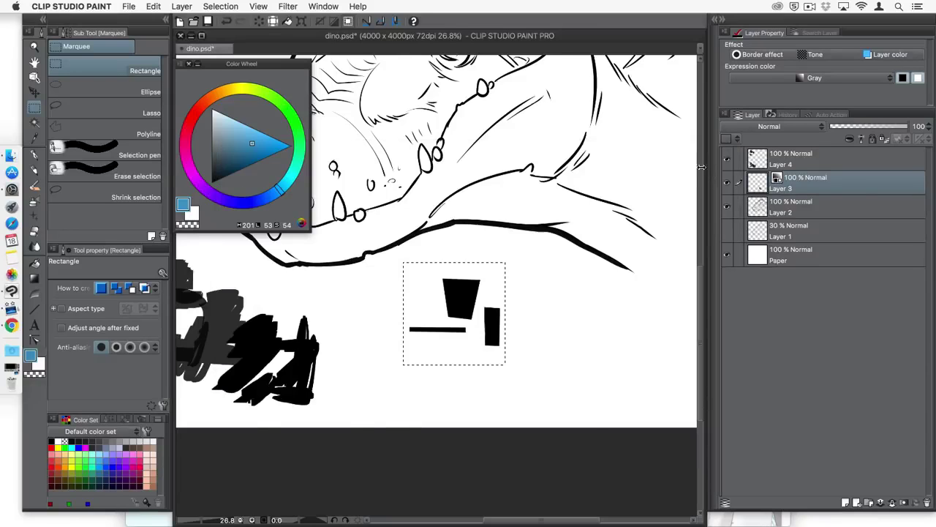
- Remove the existing material tip from the BLOCK CONCEPT brush's tip shape settings
click(34, 154)
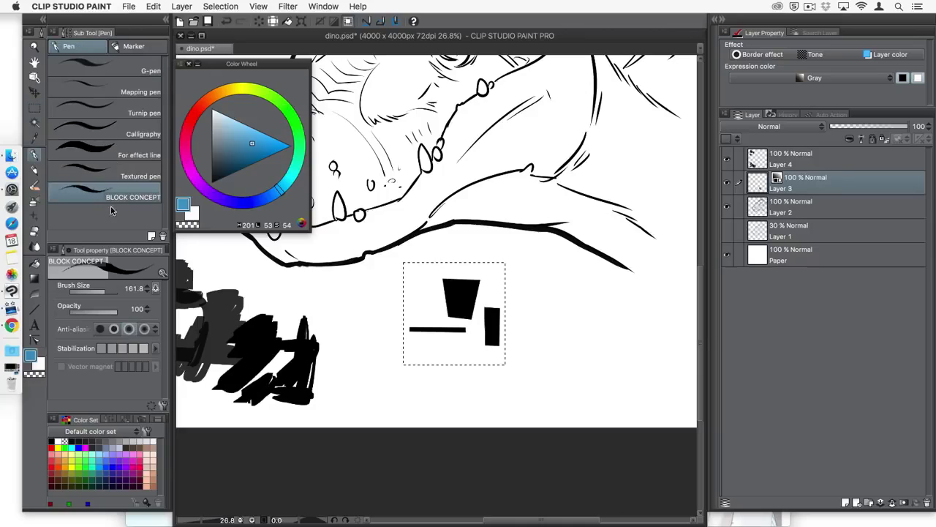
click(163, 404)
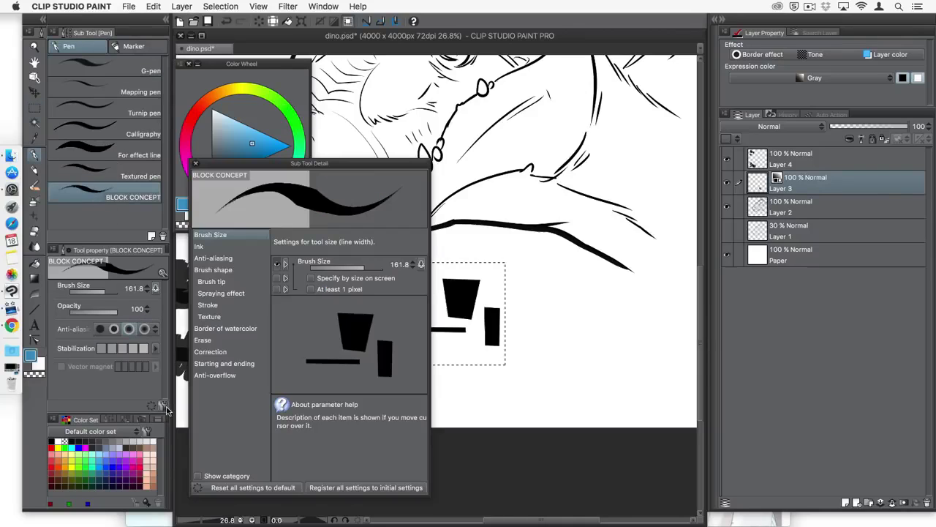
click(220, 282)
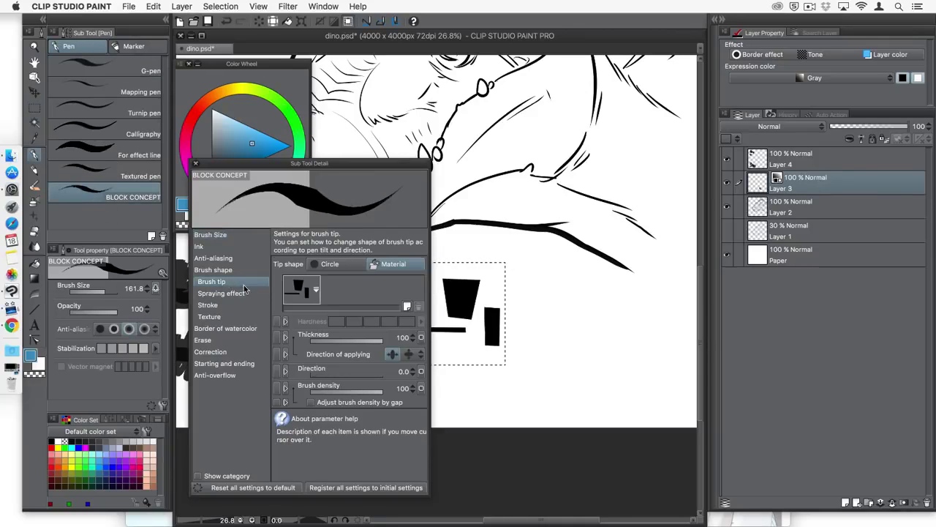
click(316, 290)
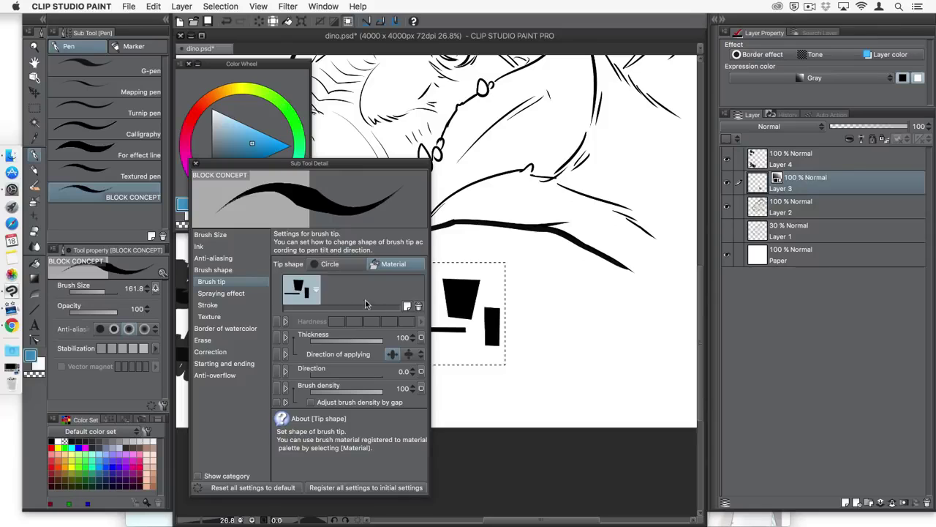
click(418, 306)
click(557, 213)
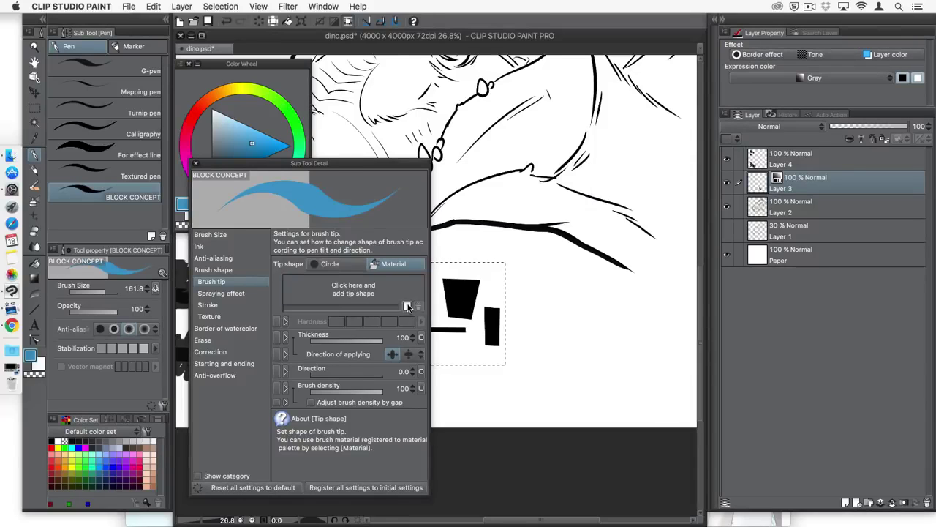
- Find the BLOCK01-GRAY material by searching for BLOCK, assign it as BLOCK CONCEPT's brush tip, and close the detail settings
click(344, 289)
click(359, 144)
text(B)
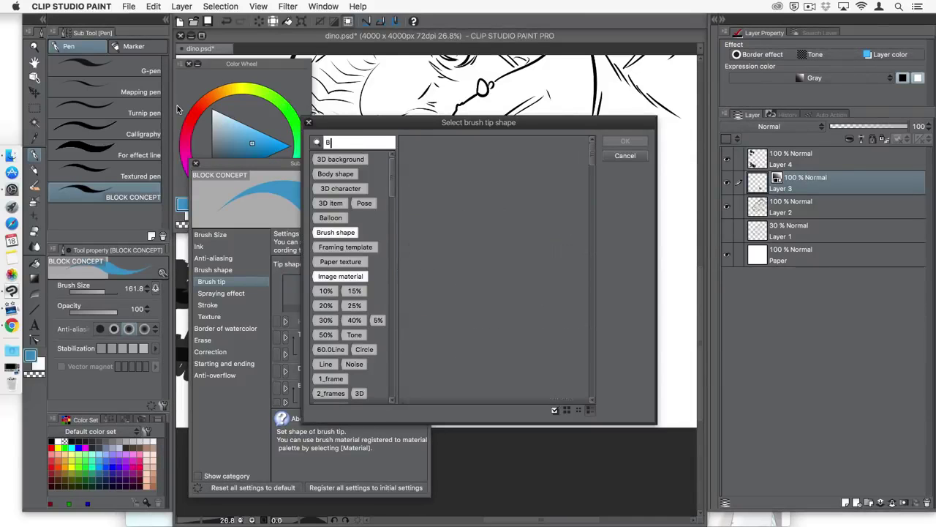
text(LOCK)
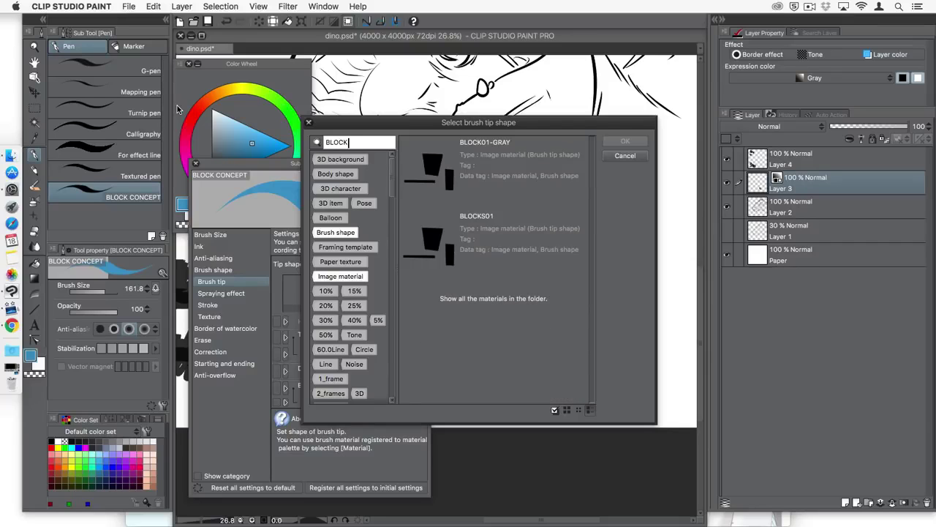
click(487, 188)
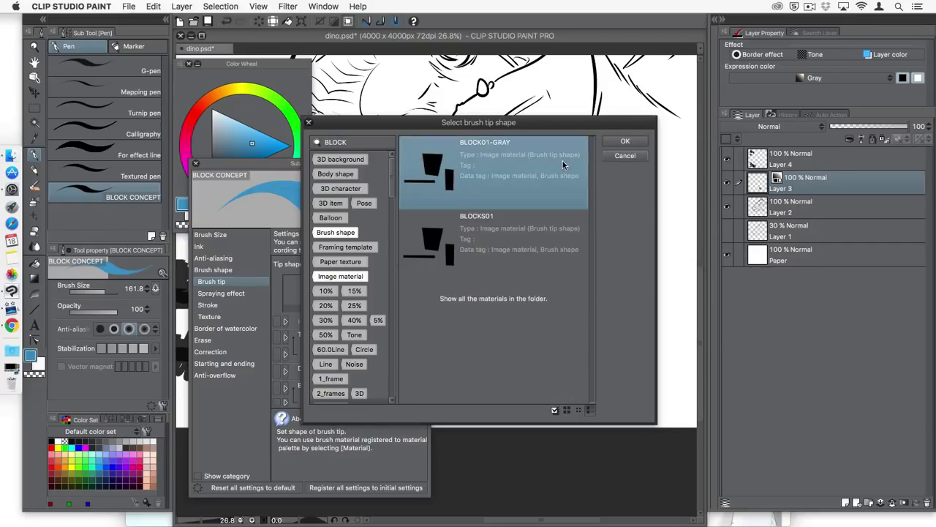
click(625, 141)
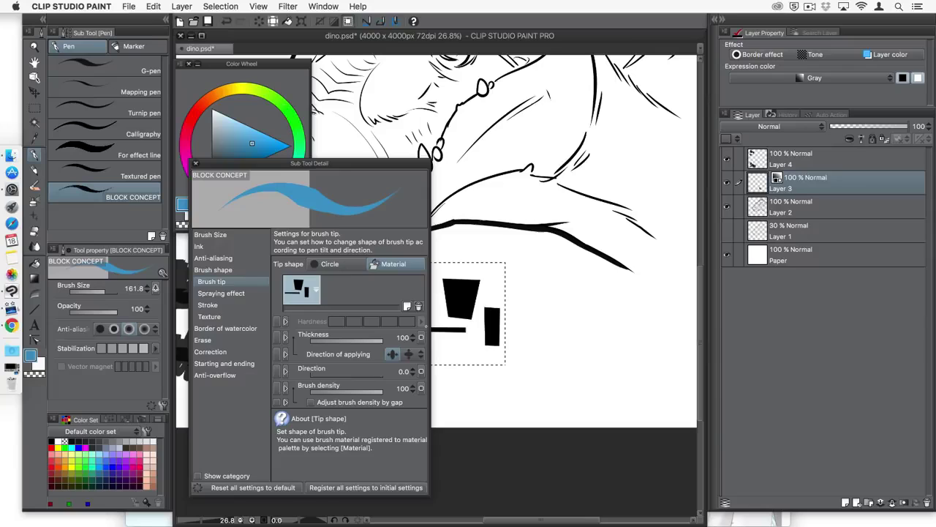
click(196, 163)
- Clear the selection and paint overlapping blue, tan (H 39, L 65, S 59) and green (H 112, L 65, S 59) test patches on Layer 4
key(super+d)
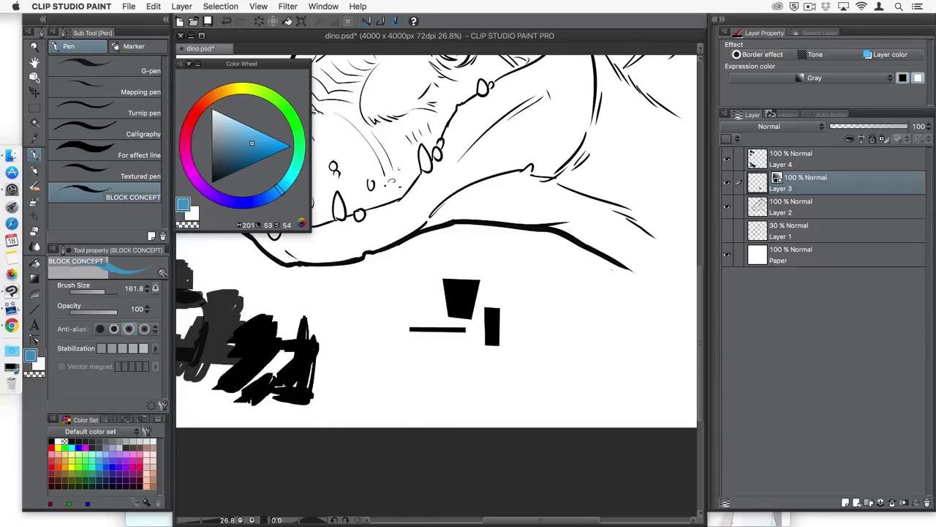
click(792, 158)
mouse_move(585, 303)
mouse_down()
mouse_move(560, 320)
mouse_move(609, 314)
mouse_move(580, 318)
mouse_move(534, 346)
mouse_up()
click(224, 86)
click(243, 134)
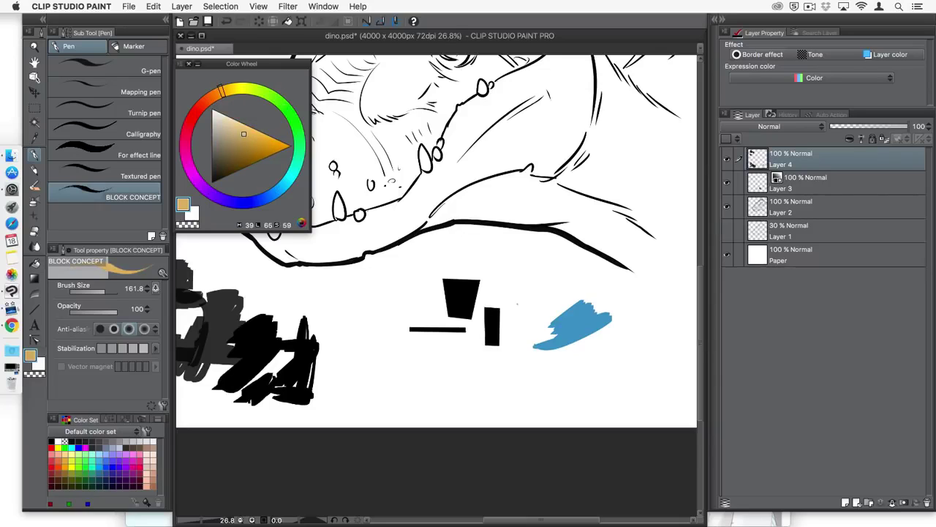
mouse_move(545, 313)
mouse_down()
mouse_move(568, 298)
mouse_move(545, 318)
mouse_up()
click(290, 108)
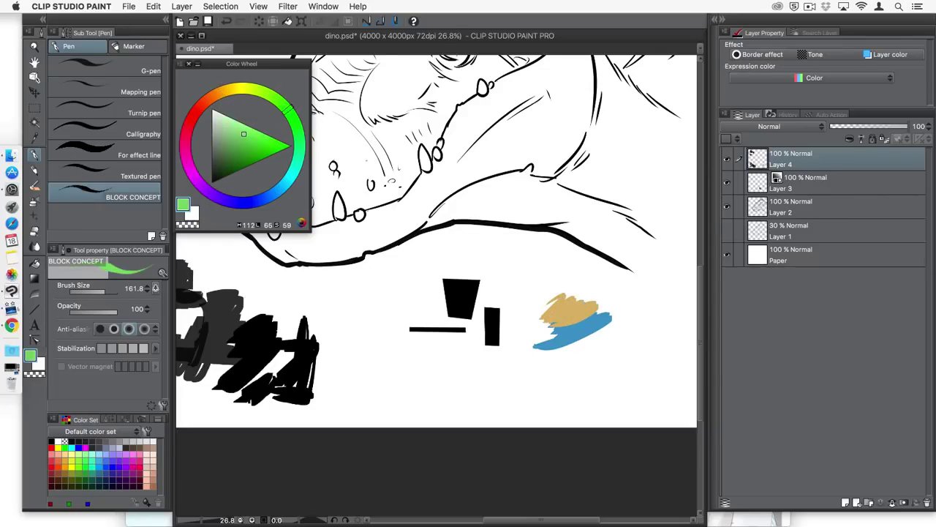
drag(593, 300, 569, 283)
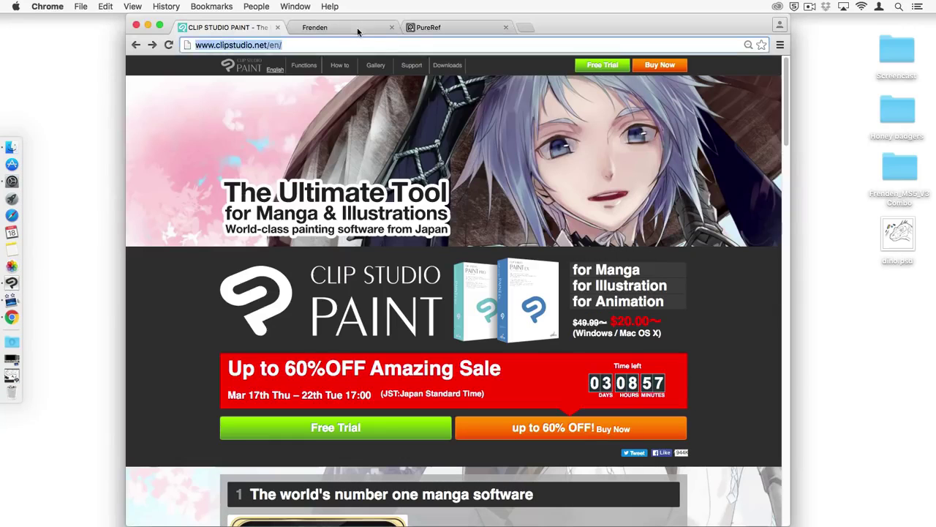
- View the Frenden brush shop in Chrome and look through the brush files in the desktop folder Frenden_MS5_V3 Combo
click(357, 31)
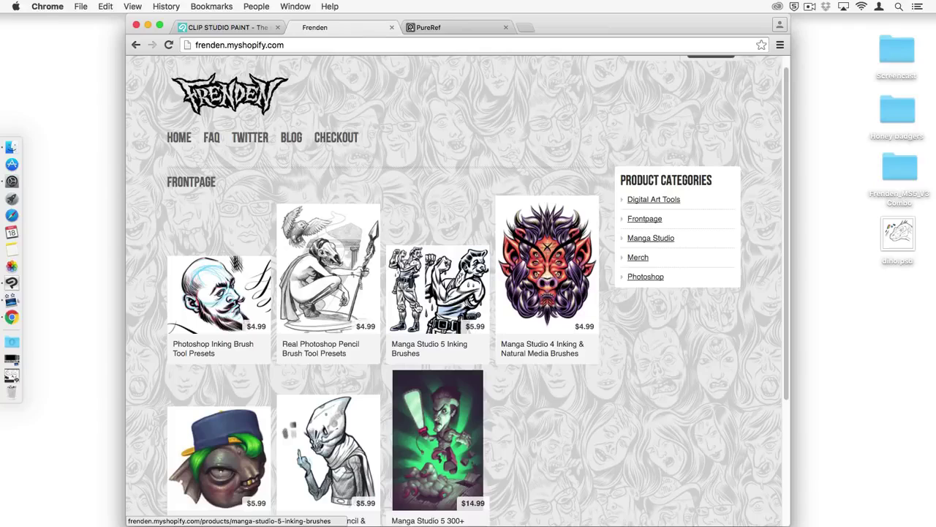
click(900, 170)
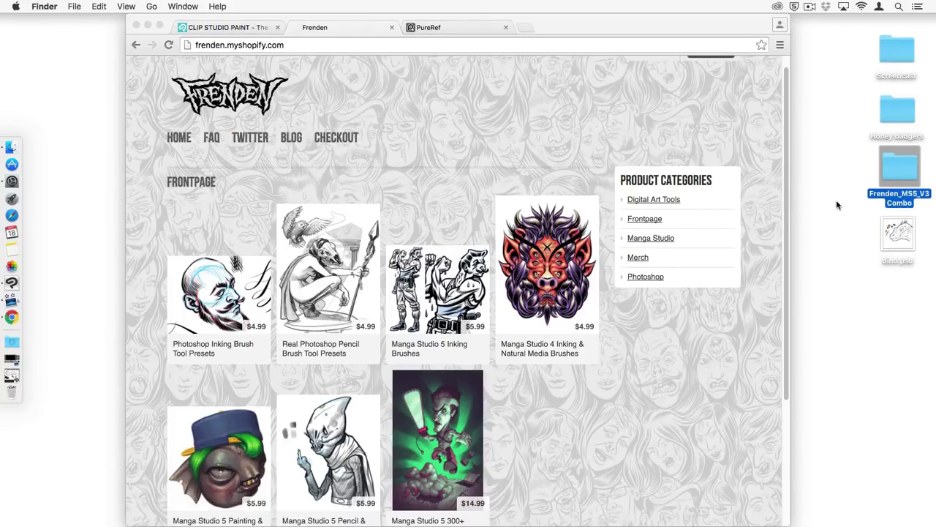
double_click(895, 169)
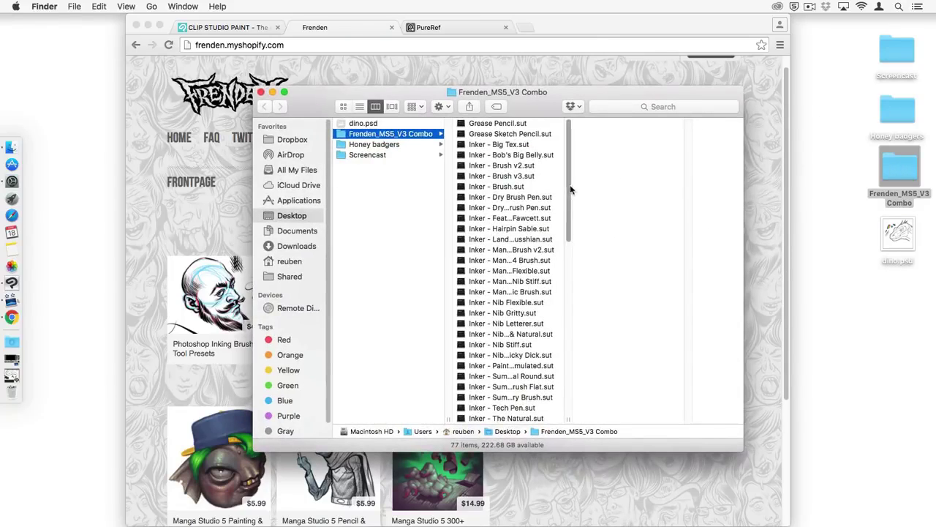
drag(570, 185, 561, 366)
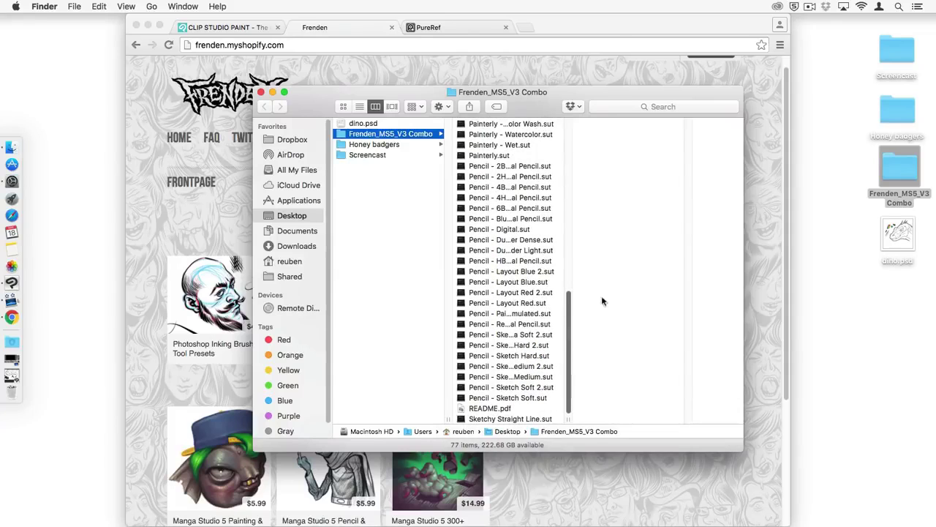
- Return to Clip Studio Paint, start a sub tool import with Inker - Brush v2.sut from Frenden_MS5_V3 Combo, and cancel it
click(11, 283)
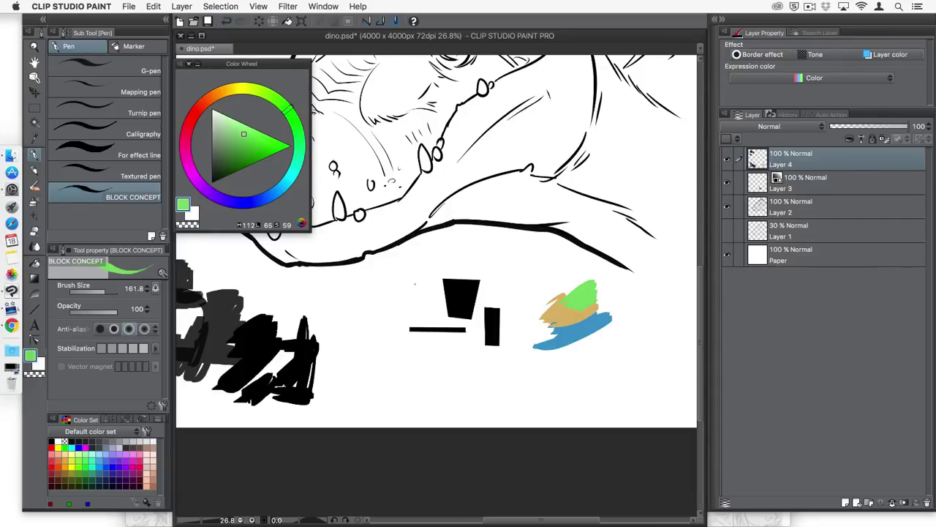
click(54, 33)
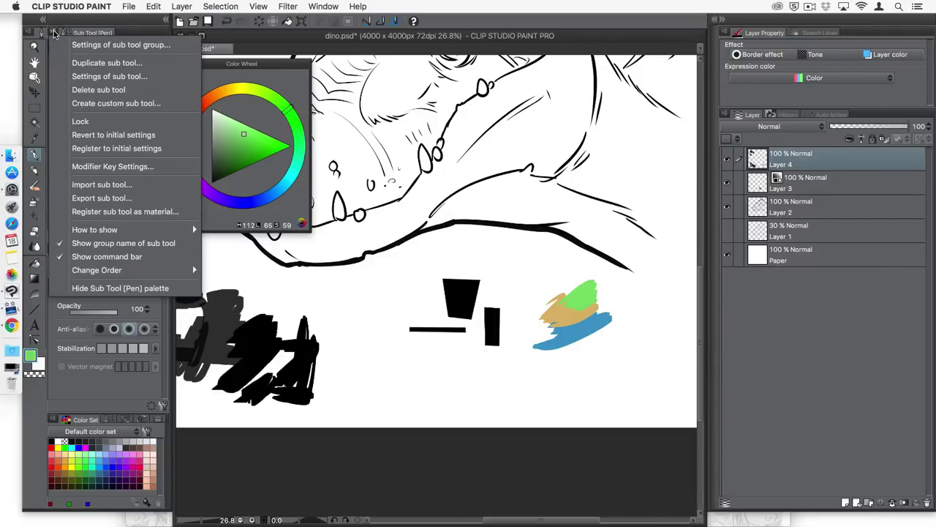
click(117, 186)
click(340, 166)
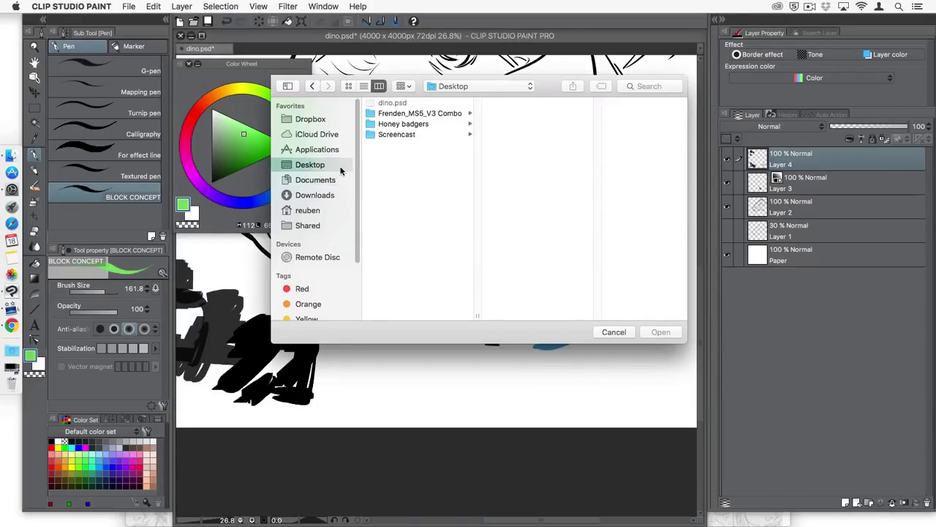
click(402, 115)
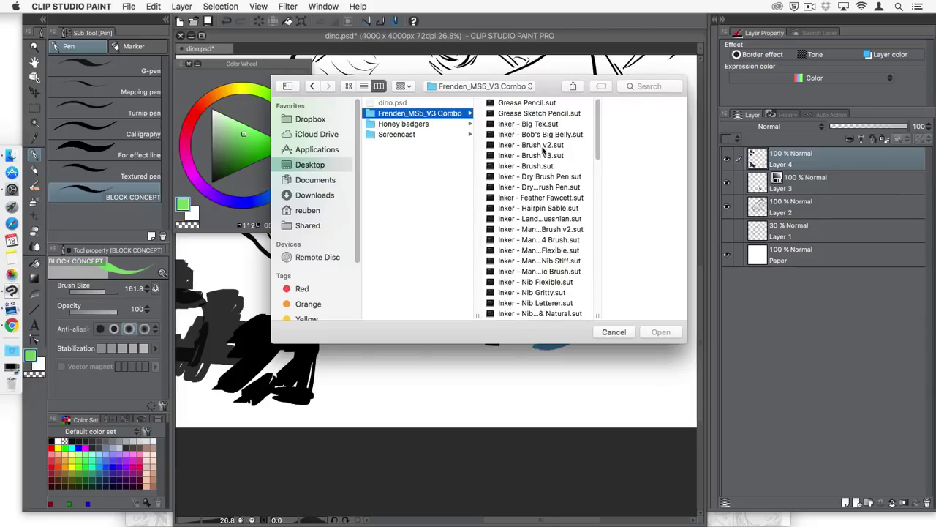
click(542, 147)
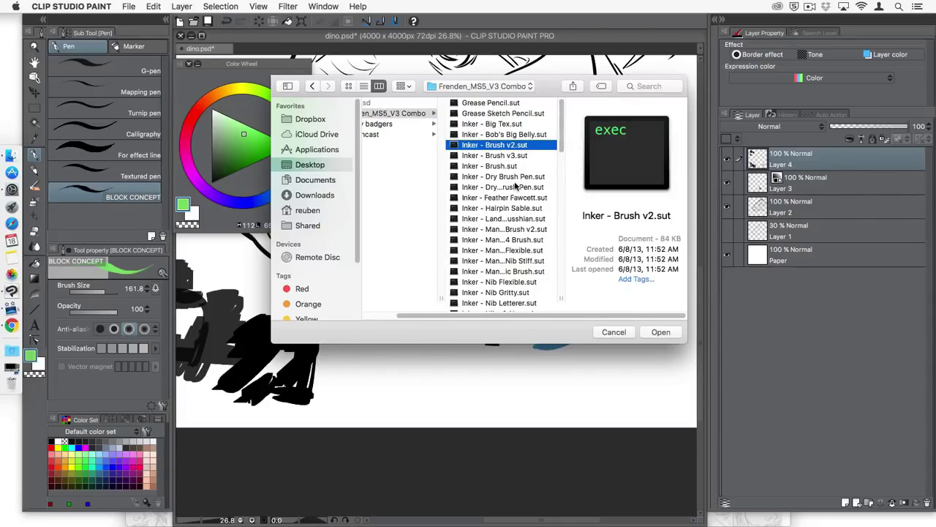
click(613, 331)
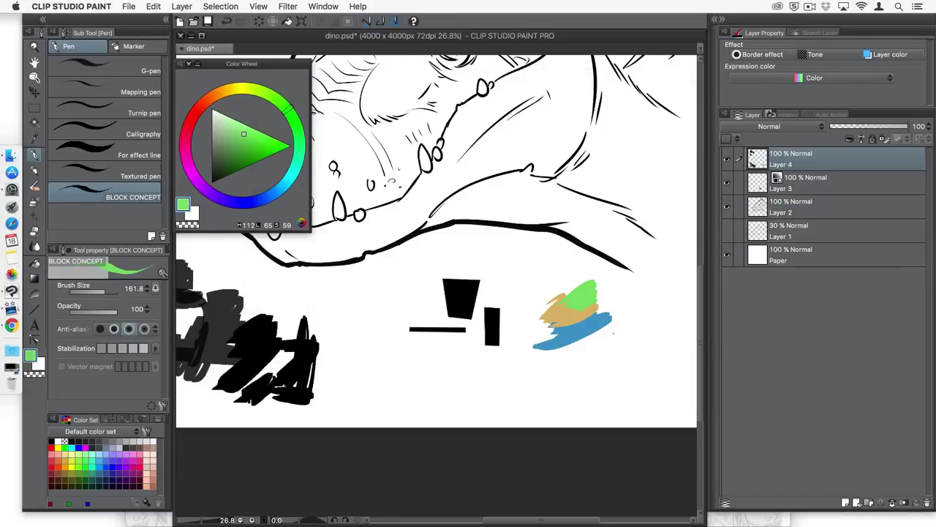
- Switch to Finder and select all brush files from Inker - Big Tex.sut to Inker - The Natural.sut in Frenden_MS5_V3 Combo
click(192, 37)
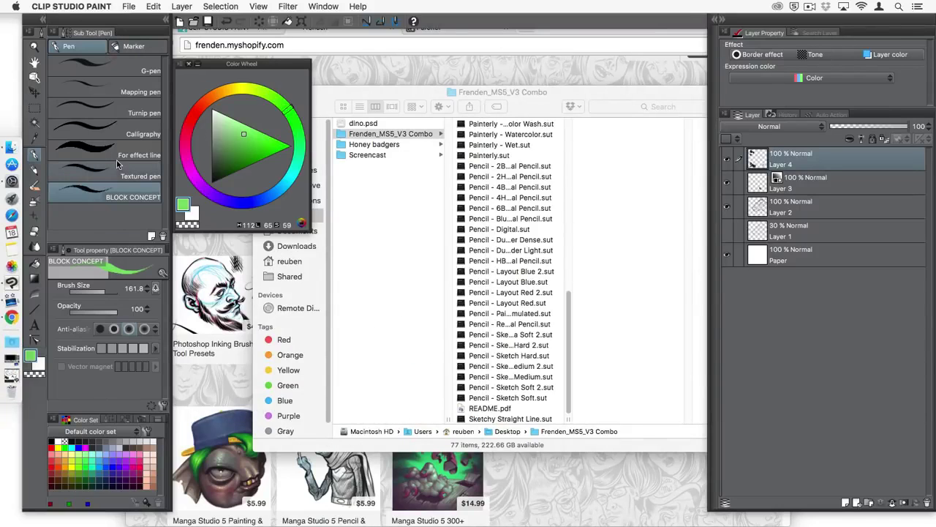
click(532, 109)
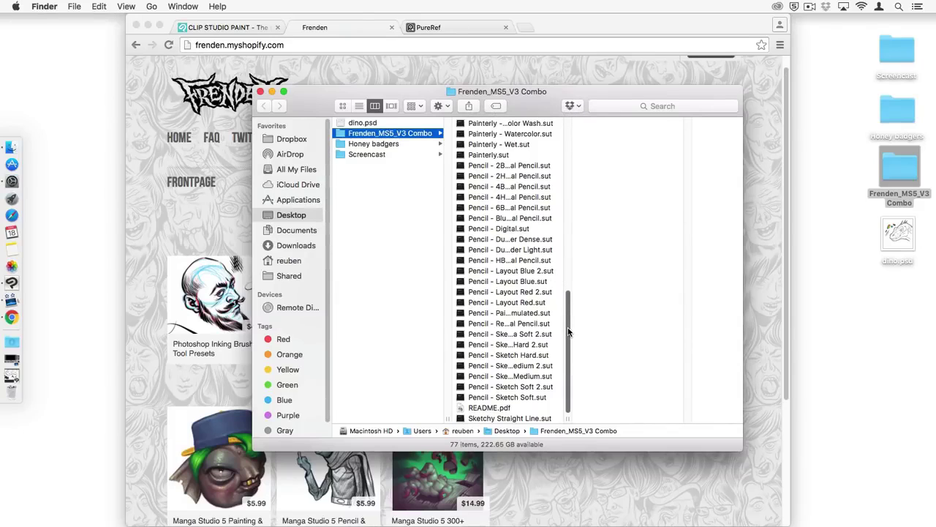
scroll(568, 330, up, 1)
mouse_move(569, 331)
mouse_down()
mouse_move(577, 215)
mouse_move(569, 159)
mouse_up()
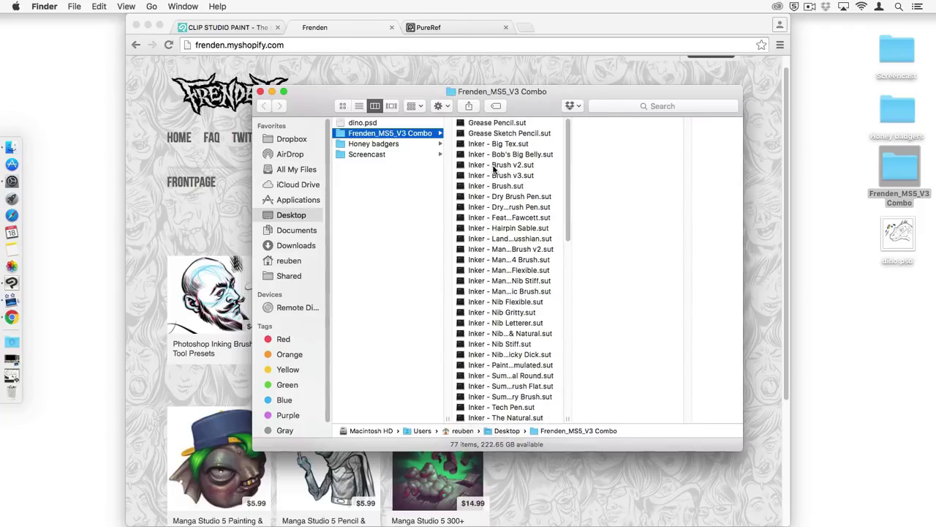
click(508, 144)
scroll(549, 172, down, 4)
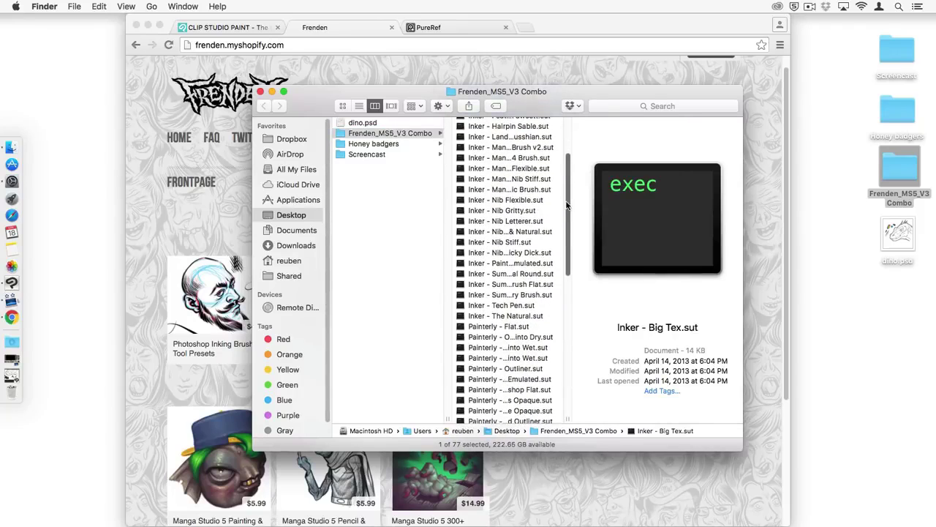
shift+click(512, 317)
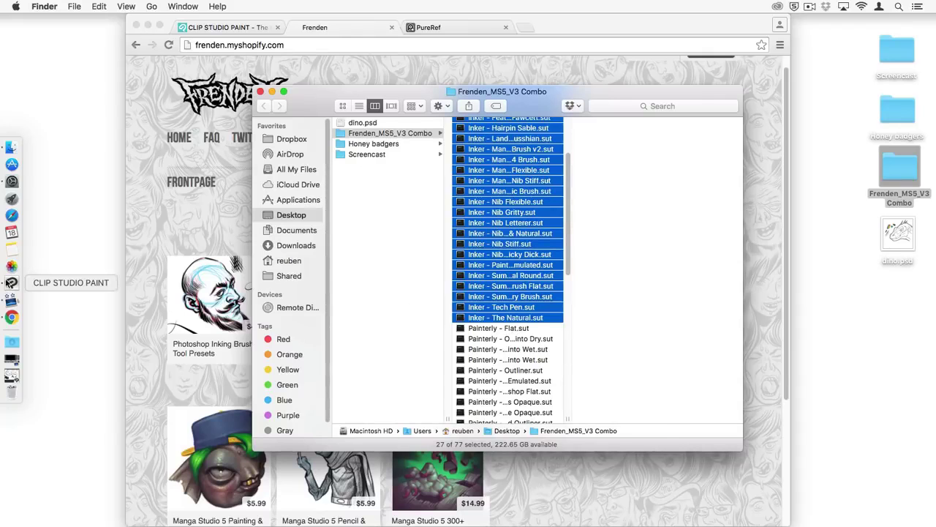
- Return to Clip Studio Paint, uncover the Finder window, and import the selected Inker brush files into the Pen sub tool group
click(12, 285)
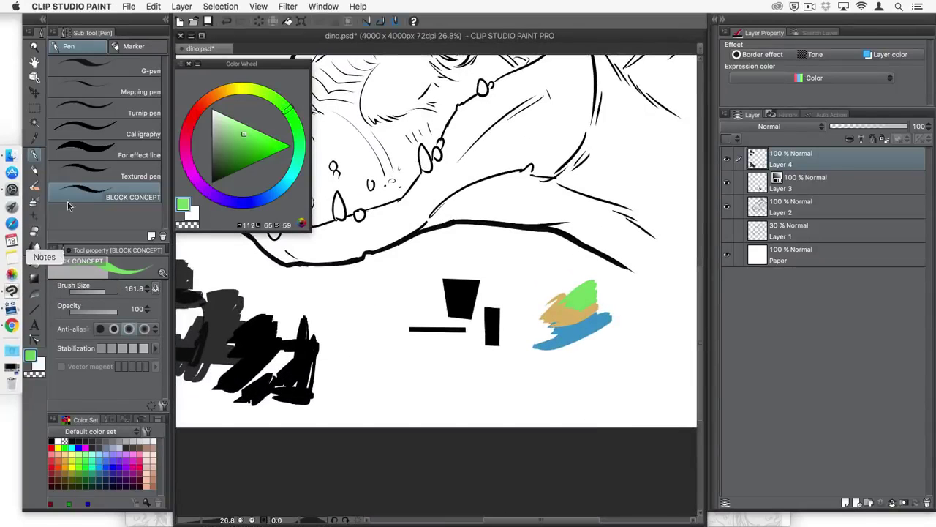
click(191, 36)
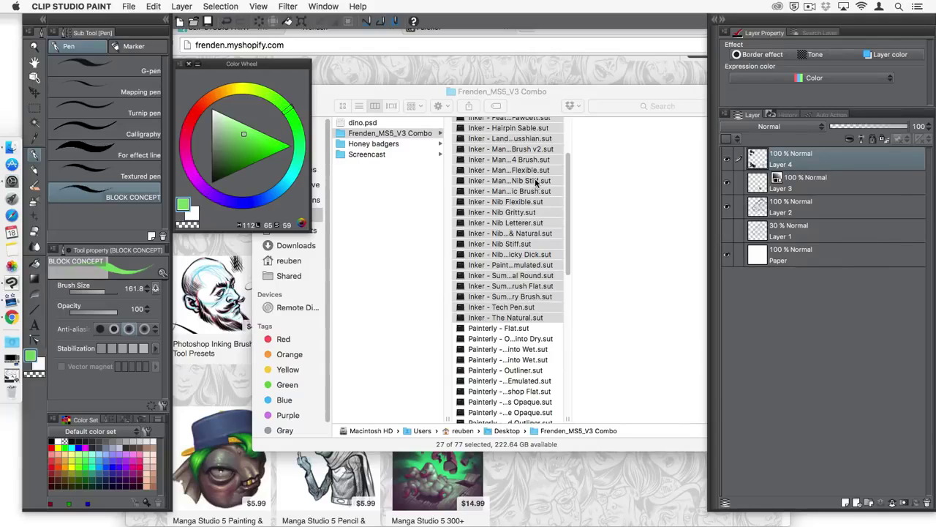
mouse_move(536, 182)
mouse_down()
mouse_move(512, 201)
mouse_move(128, 213)
mouse_up()
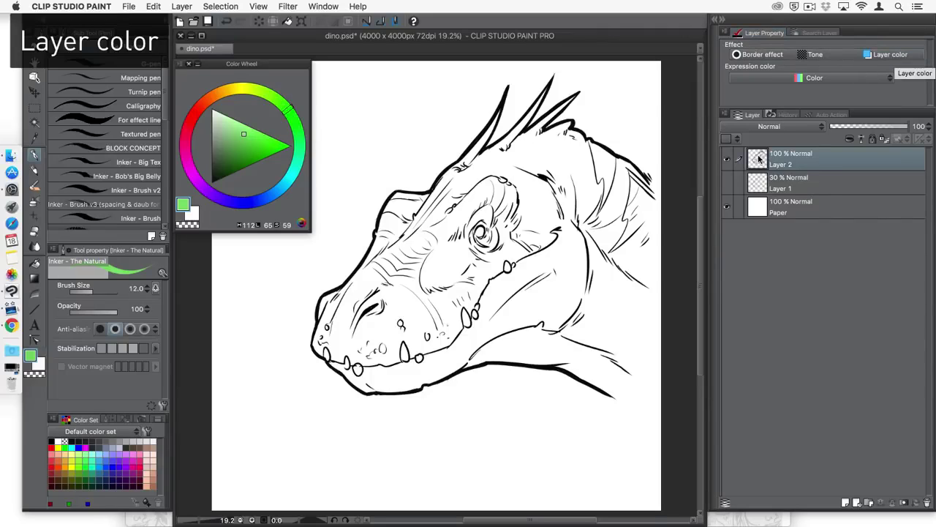
- Hide Layer 2, show the sketch on Layer 1, and raise Layer 1's opacity to 100
click(727, 158)
click(727, 182)
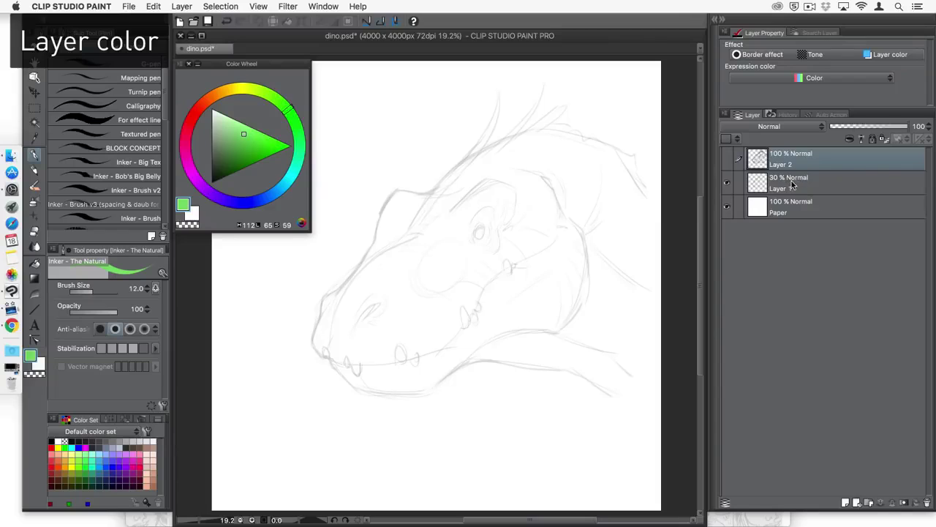
click(791, 180)
drag(857, 128, 908, 127)
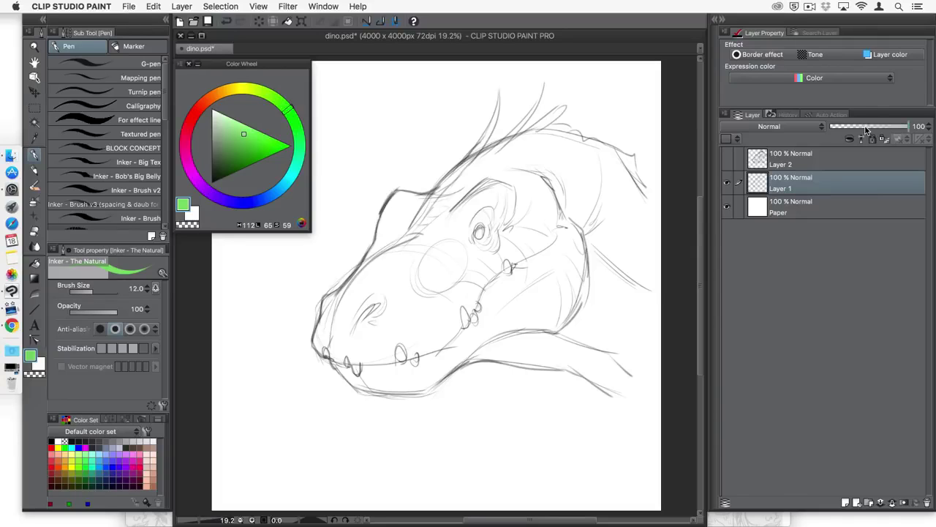
- With Layer 1's transparent pixels locked, recolor the sketch light blue (H 197) and back to black, and remove the lock
click(884, 139)
click(281, 187)
key(alt+BackSpace)
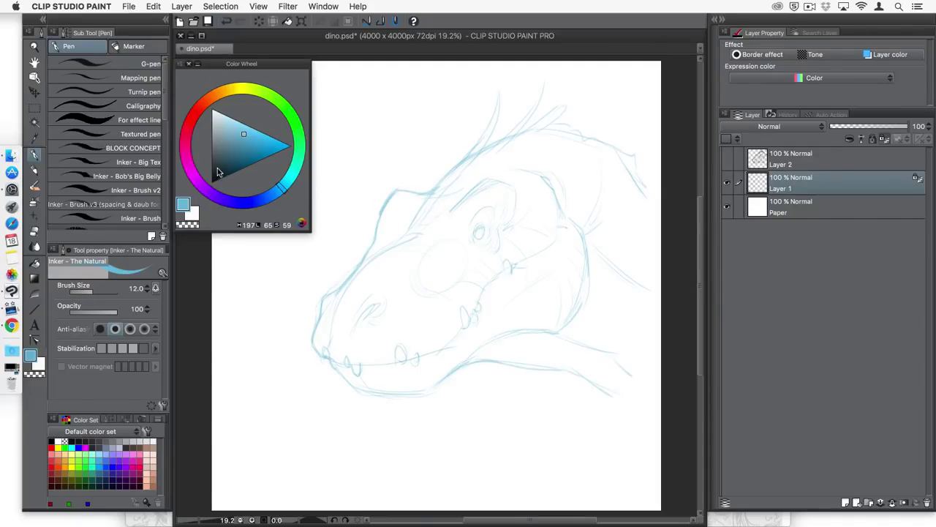
drag(217, 168, 209, 185)
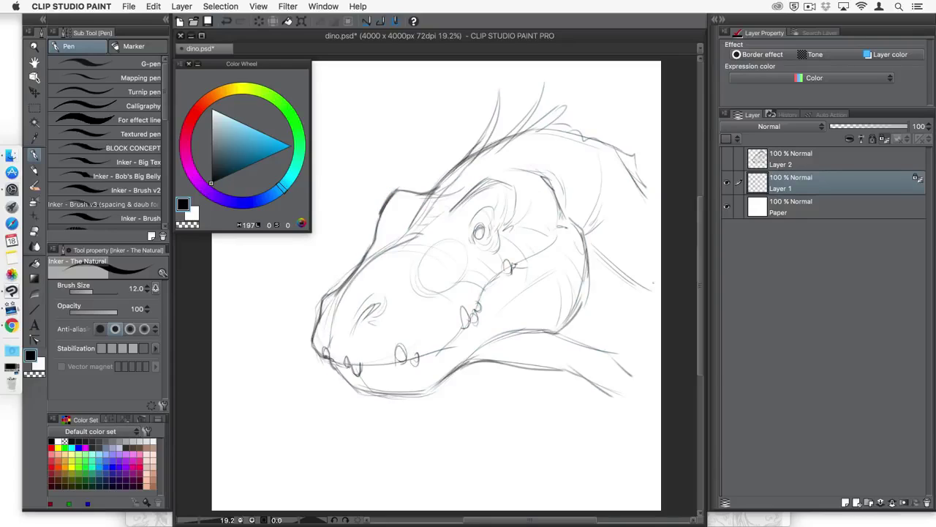
click(883, 139)
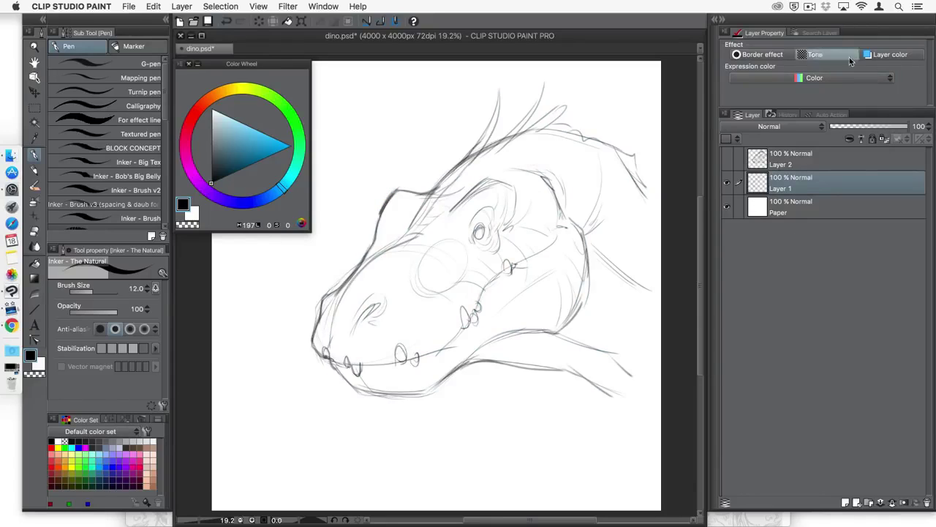
- Apply the Layer color effect to Layer 1 and change the effect's color to light cyan
click(891, 55)
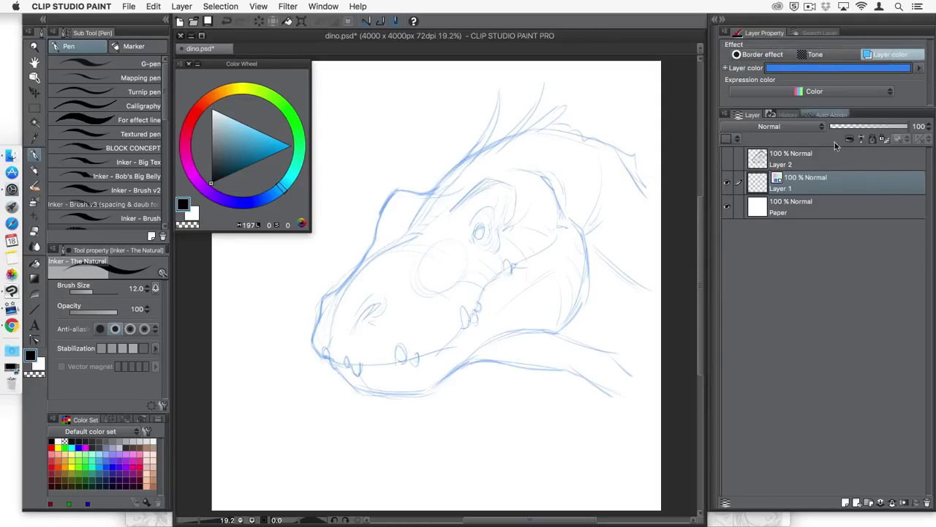
click(889, 56)
click(888, 57)
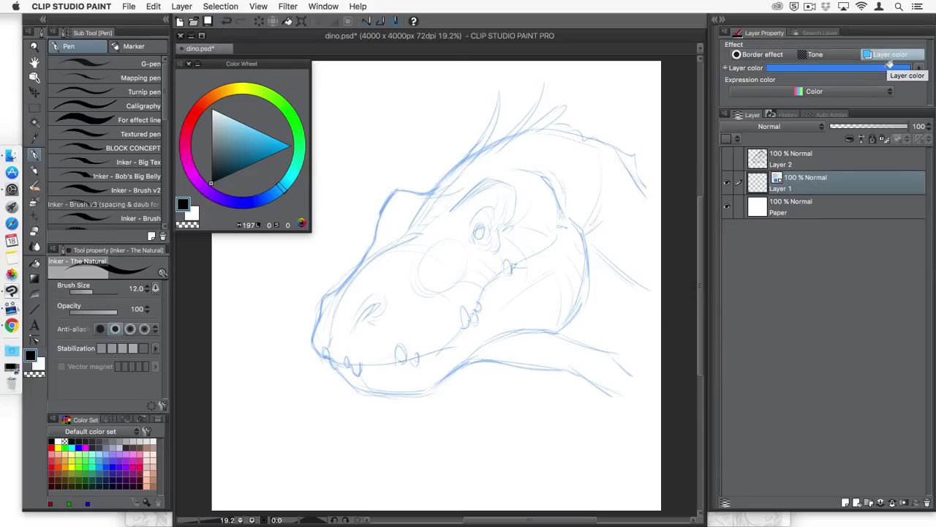
click(919, 69)
click(440, 194)
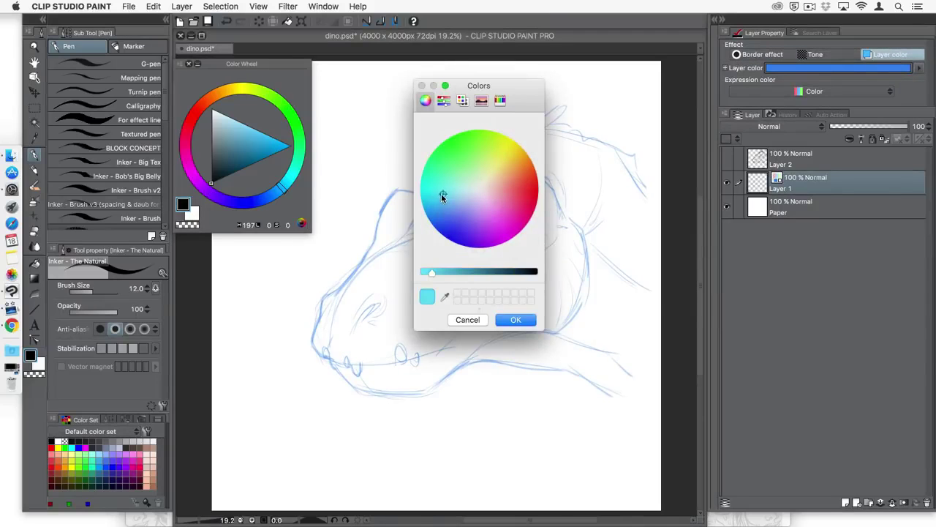
click(517, 320)
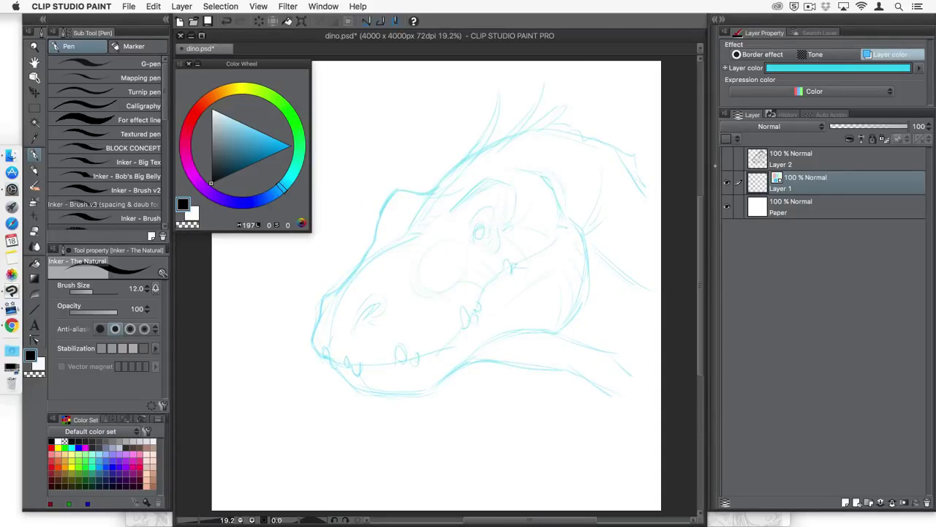
- Toggle Layer 1's Layer color effect to compare the sketch with and without it, leaving the effect off
click(887, 56)
click(888, 56)
click(887, 56)
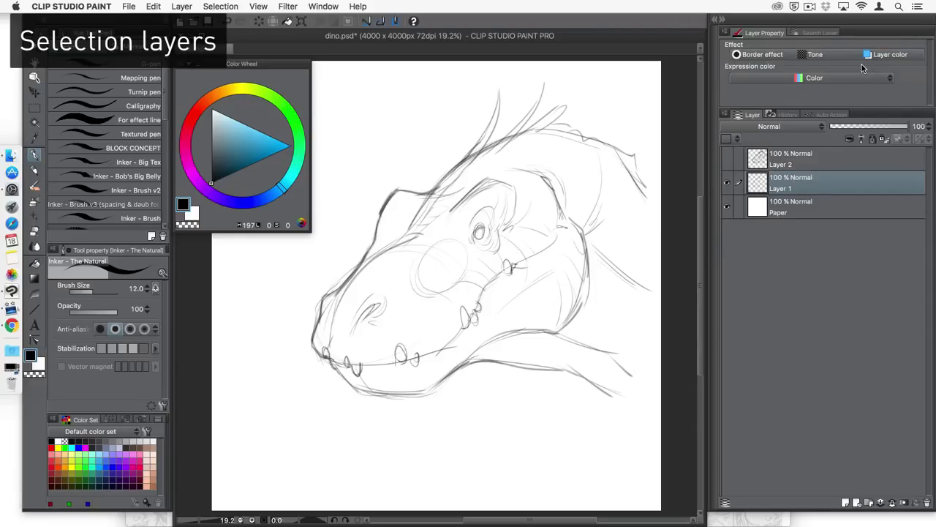
- Load Layer 1's sketch lines as a selection, check it with the layer hidden, and convert it to a selection layer
super+click(758, 183)
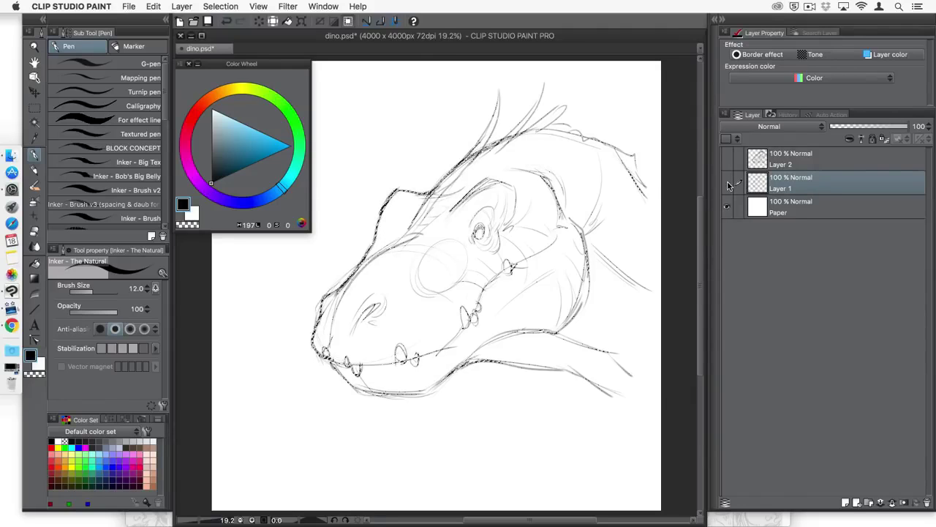
click(726, 185)
click(727, 186)
scroll(497, 224, up, 3)
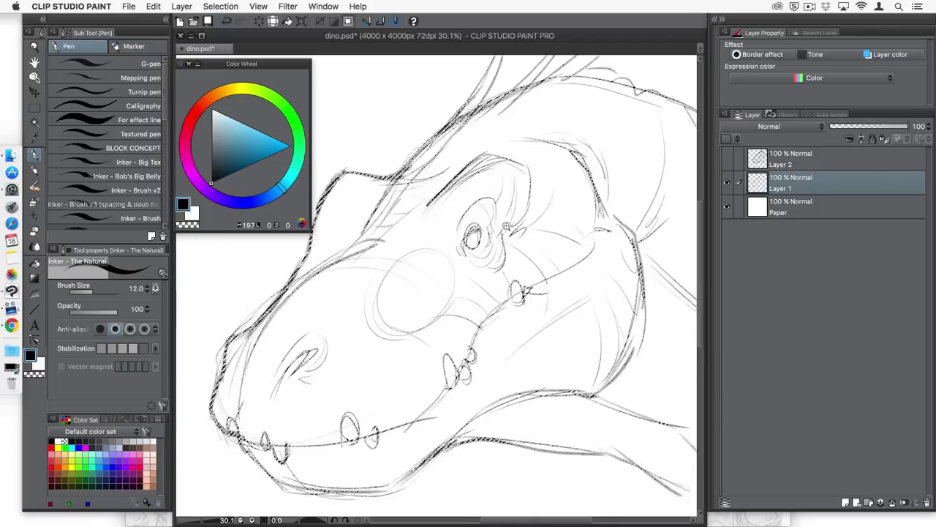
scroll(506, 228, up, 1)
click(726, 184)
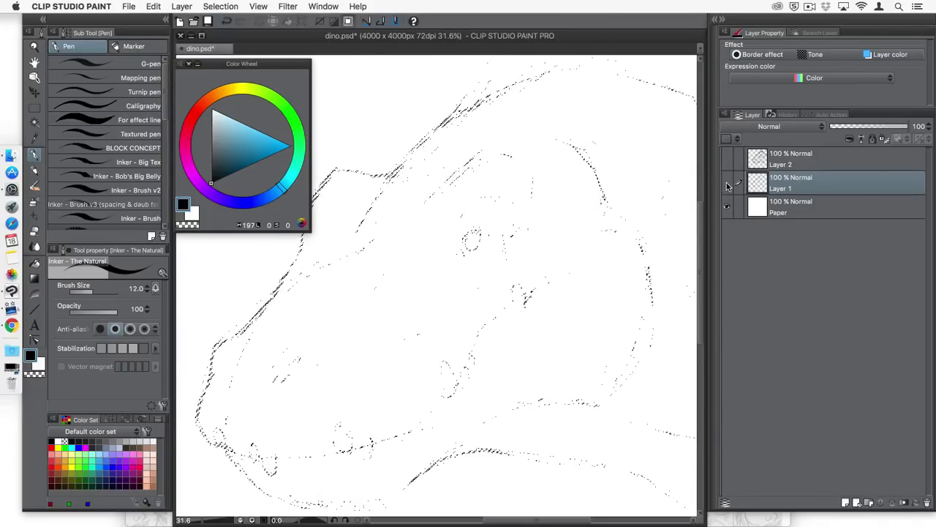
click(727, 186)
click(220, 6)
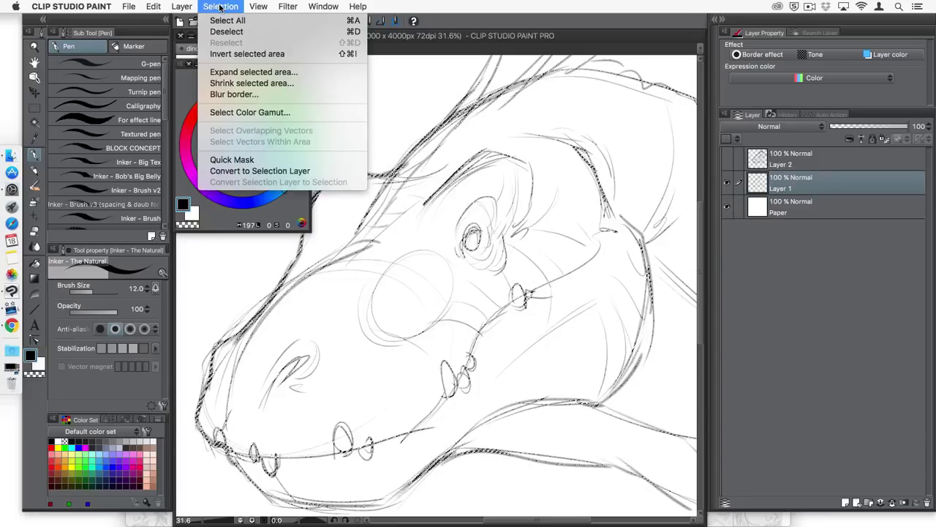
click(265, 171)
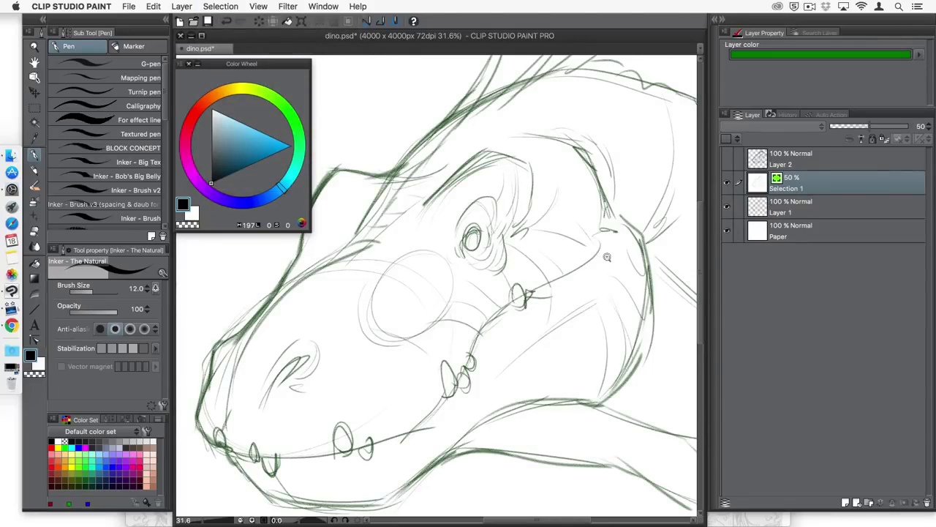
- Rename the new selection layer as dinosaur sketch
scroll(606, 253, down, 3)
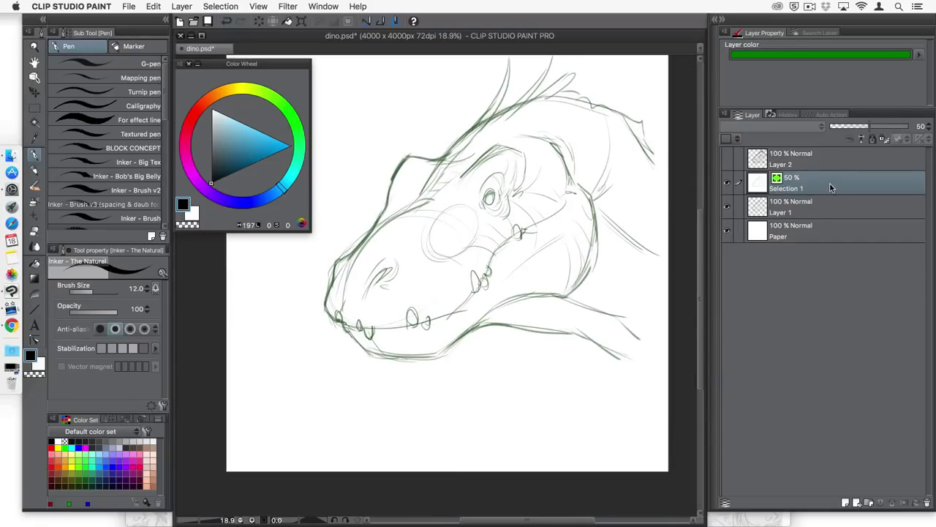
double_click(794, 190)
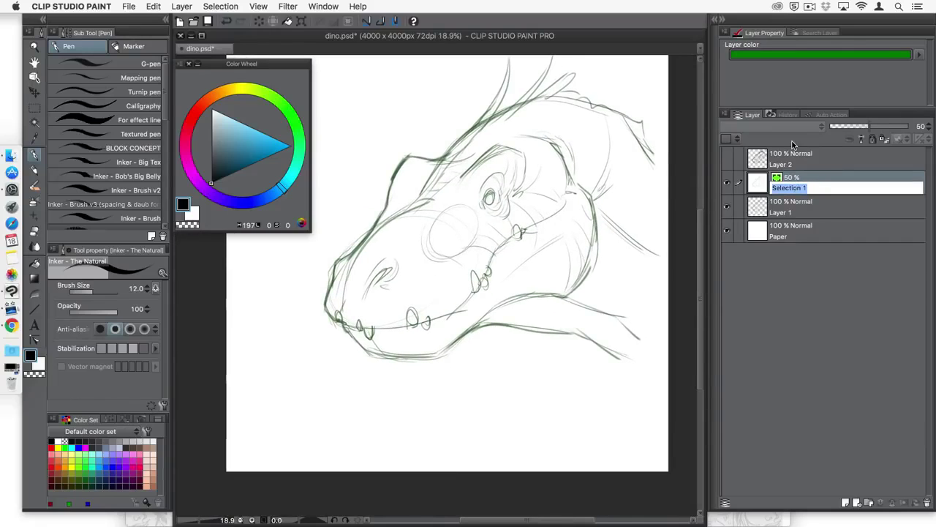
key(BackSpace)
text(dinosaur)
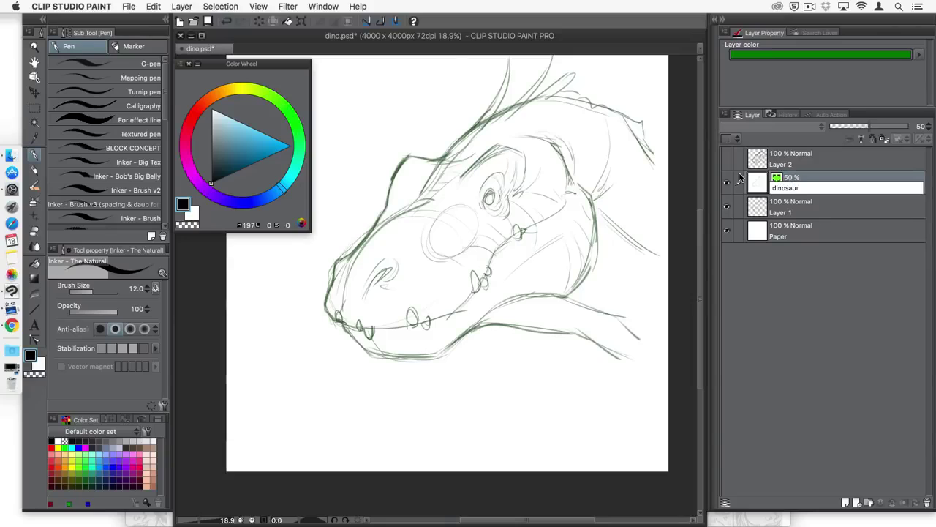
text( sketch)
key(Return)
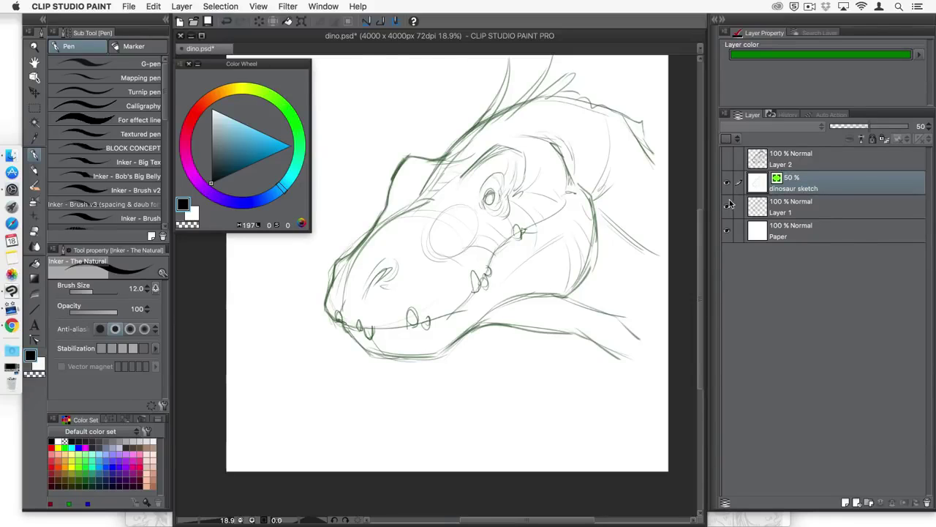
- Hide Layer 1 with the original sketch and delete it
click(728, 208)
click(779, 210)
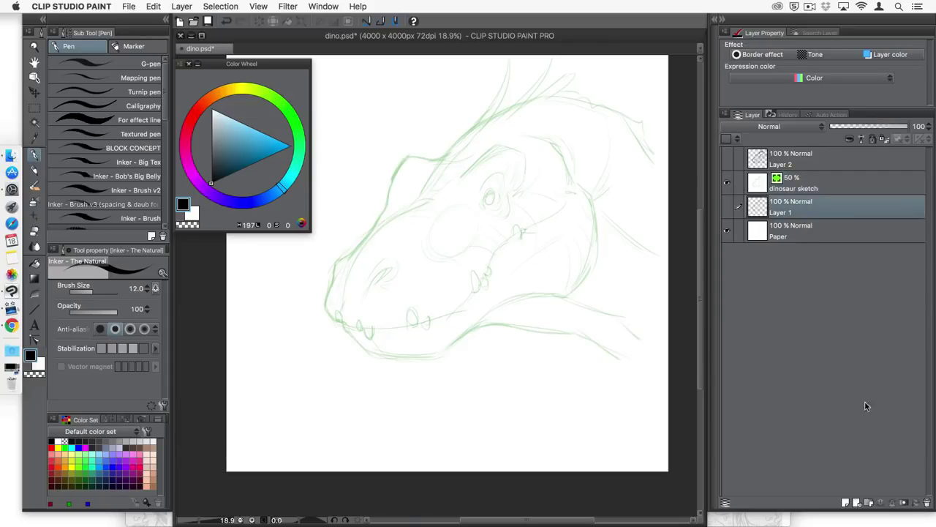
click(927, 503)
- Load the selection from dinosaur sketch, fill it with black on a new layer above Paper, and hide the selection layer
click(778, 178)
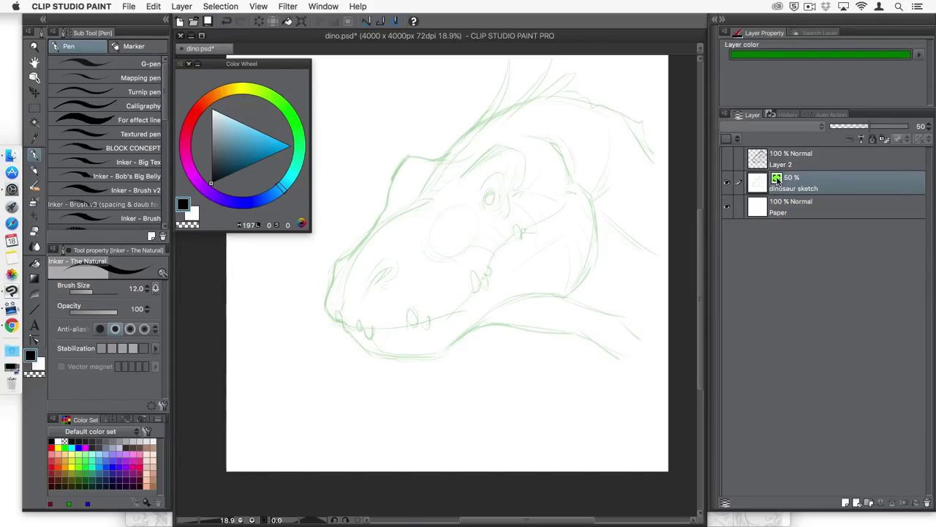
super+click(777, 179)
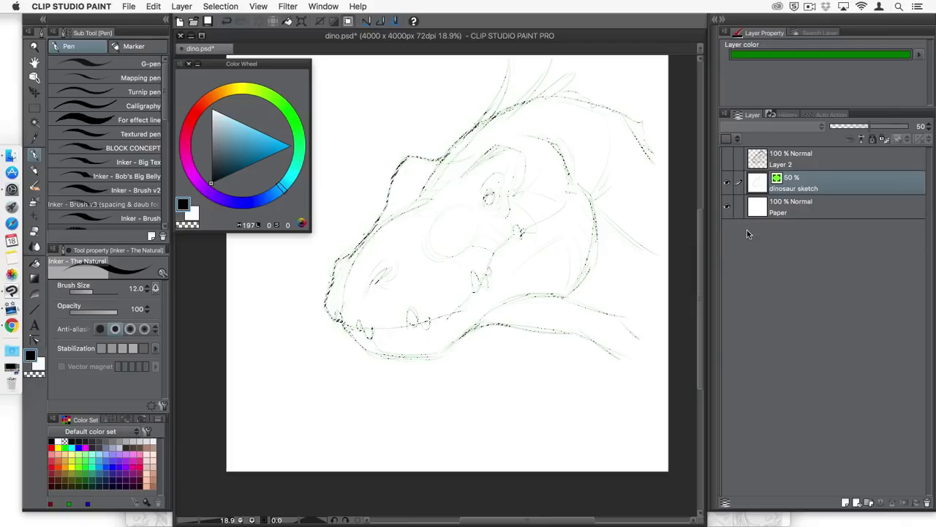
click(804, 208)
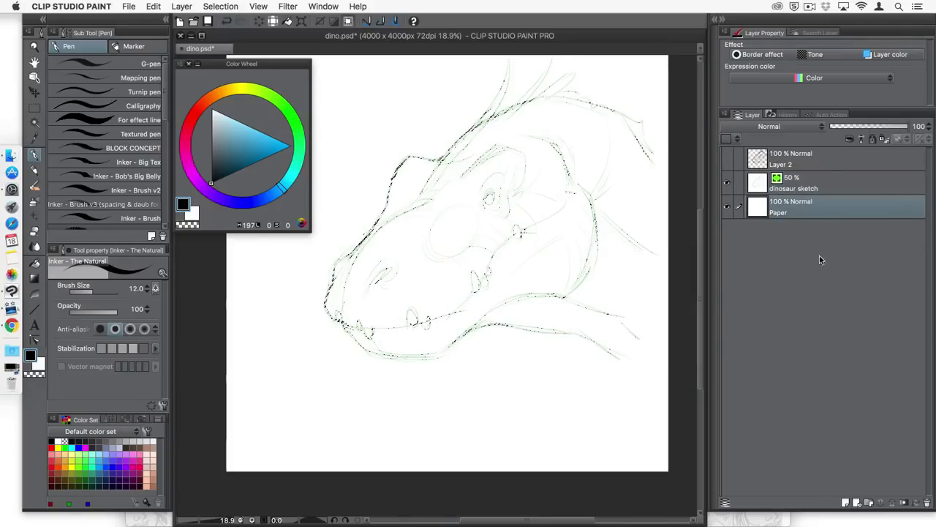
click(845, 503)
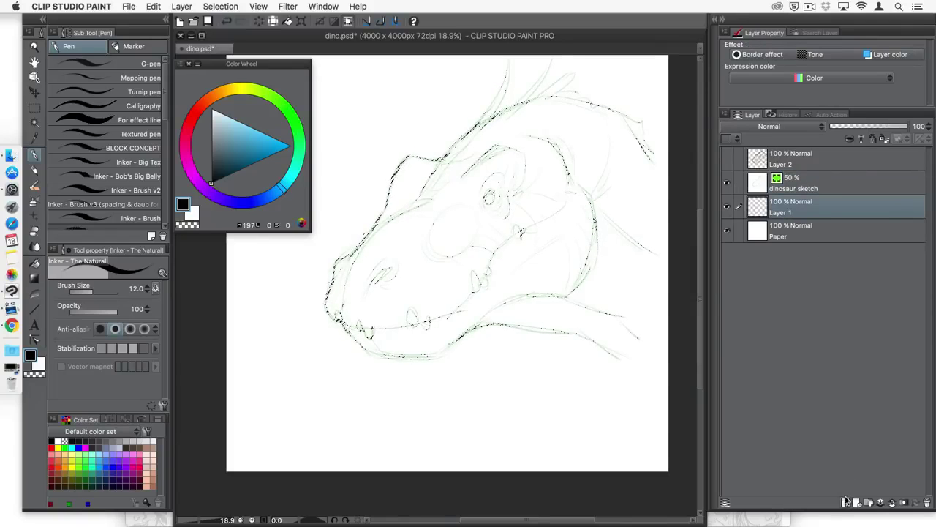
click(727, 184)
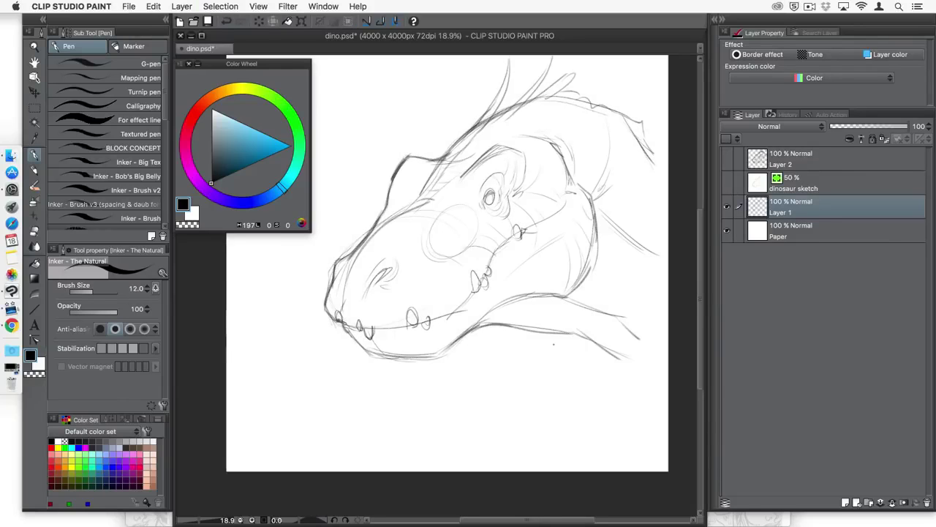
- Paint an extra patch above the snout on the dinosaur sketch selection layer with Oil paint flat brush, and load the layer as a selection
click(727, 206)
click(727, 183)
click(758, 188)
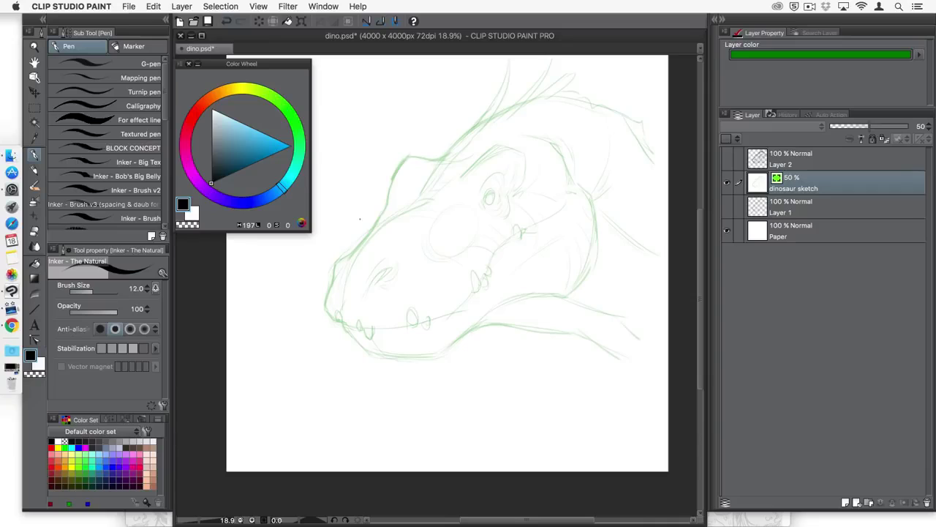
key(b)
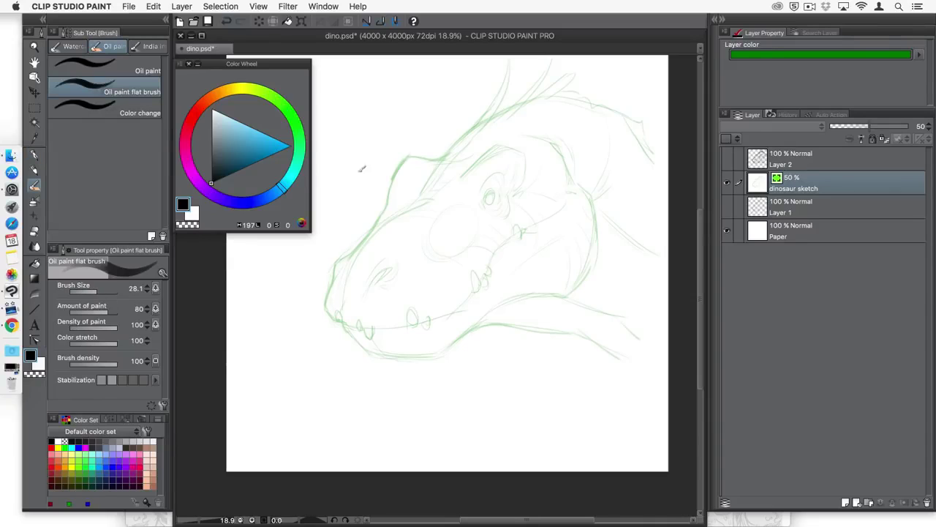
drag(367, 114, 346, 151)
mouse_move(370, 124)
mouse_down()
mouse_move(347, 164)
mouse_move(369, 112)
mouse_move(350, 146)
mouse_move(377, 157)
mouse_move(352, 191)
mouse_up()
super+click(776, 181)
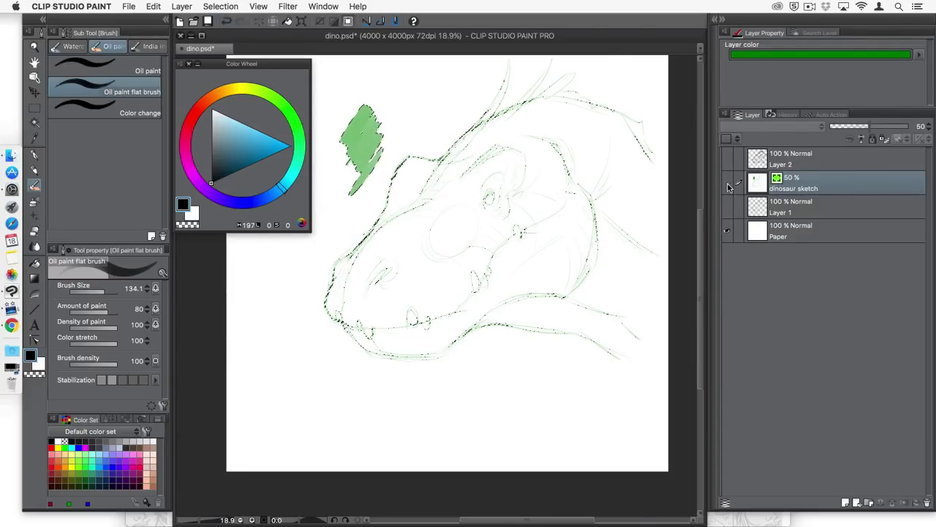
click(727, 183)
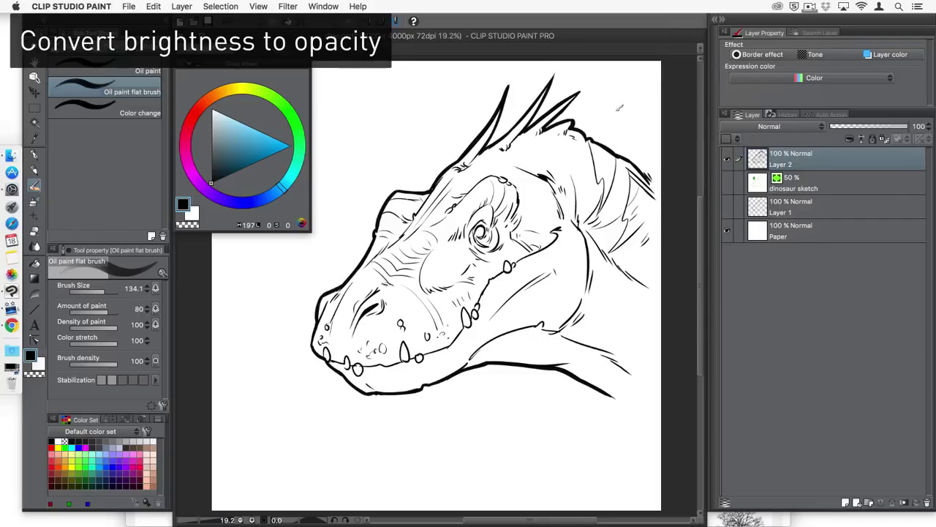
- Switch to Chrome, open the Oak Tree Silhouette image at full size, and capture a screenshot of the whole tree
click(152, 7)
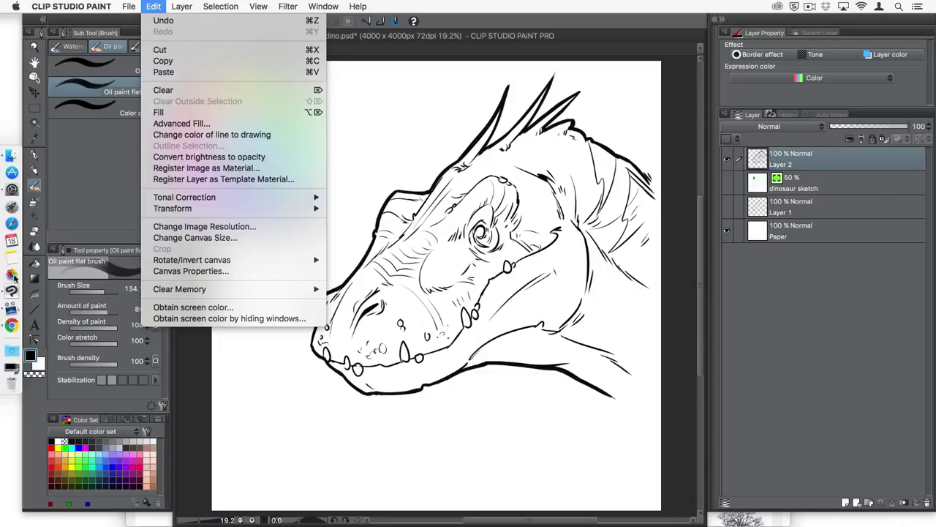
click(11, 324)
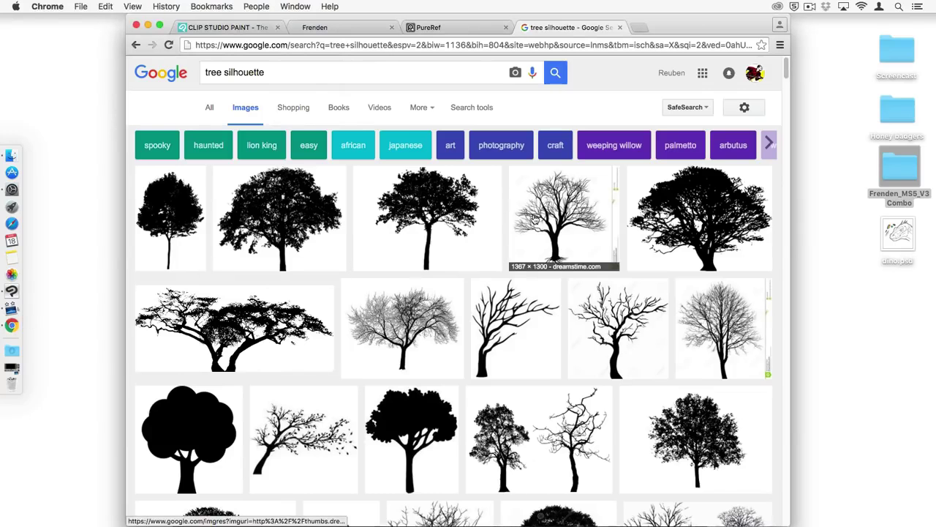
click(402, 325)
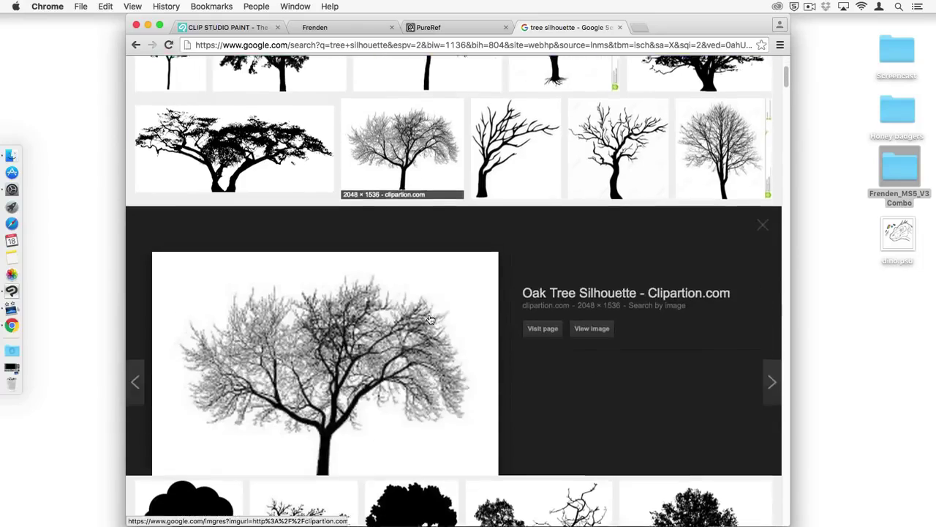
click(589, 291)
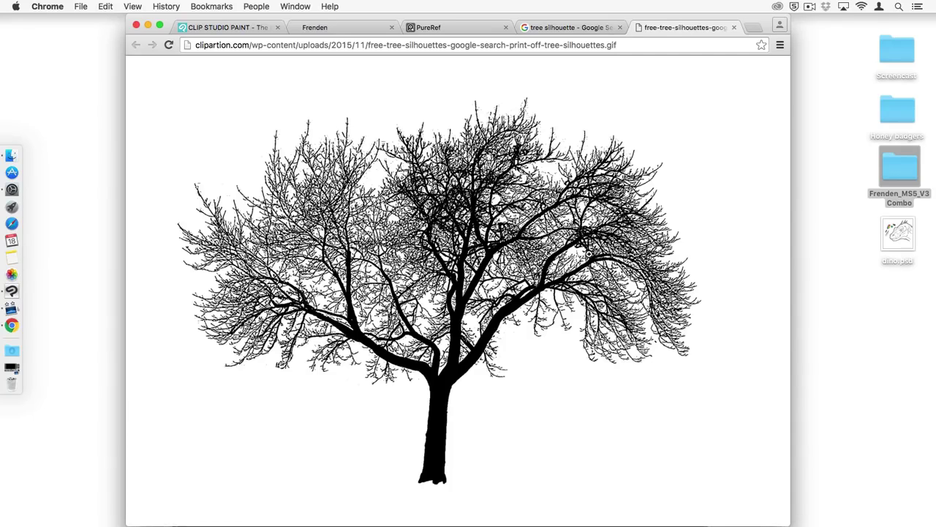
key(super+shift+4)
drag(157, 70, 758, 502)
- Return to Clip Studio Paint and place the captured tree image on a new layer over the dinosaur's snout
click(11, 290)
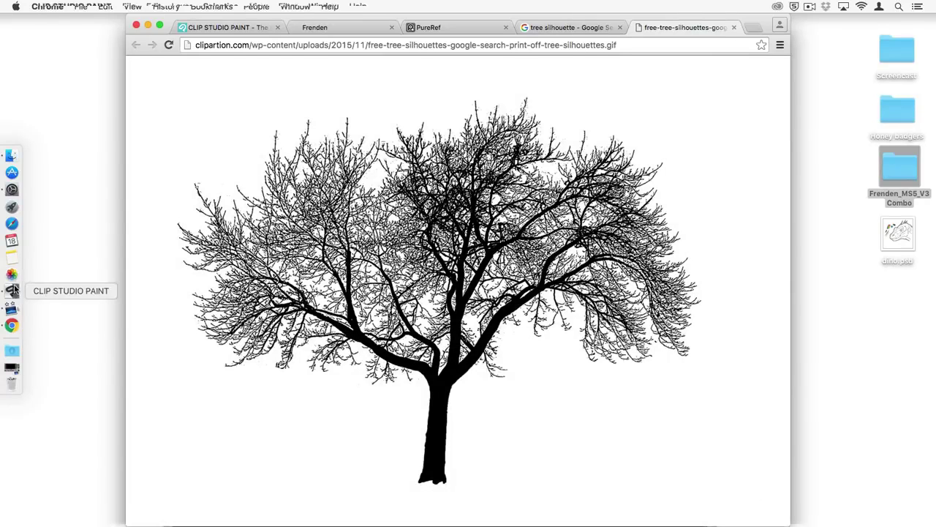
key(super+shift+n)
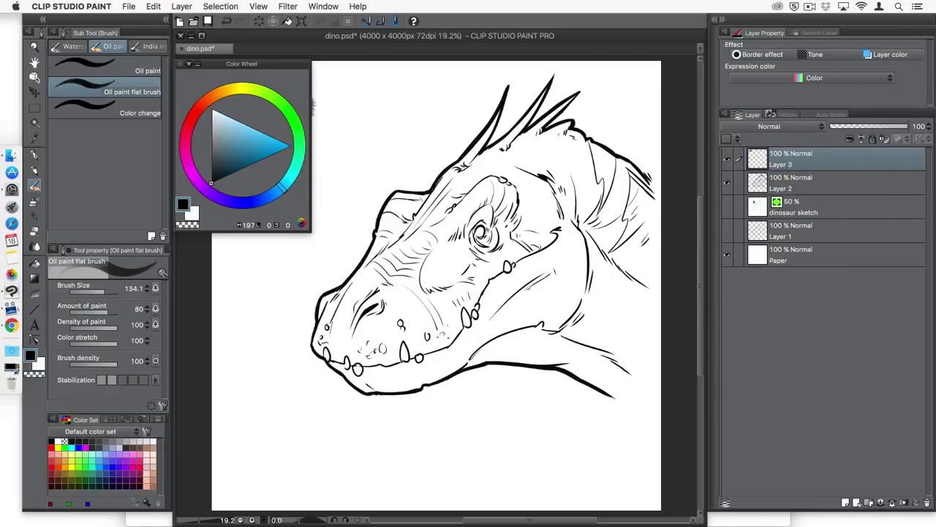
key(k)
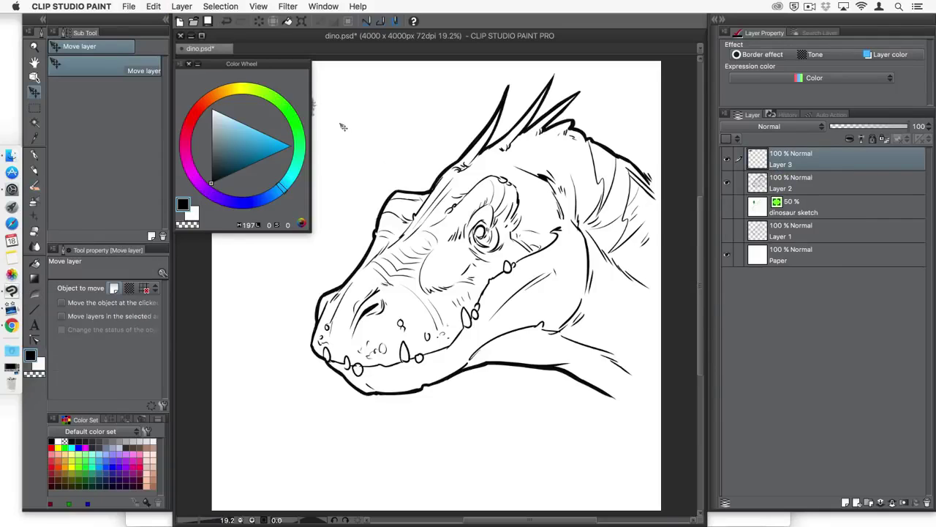
drag(338, 131, 625, 434)
drag(544, 296, 463, 290)
key(Return)
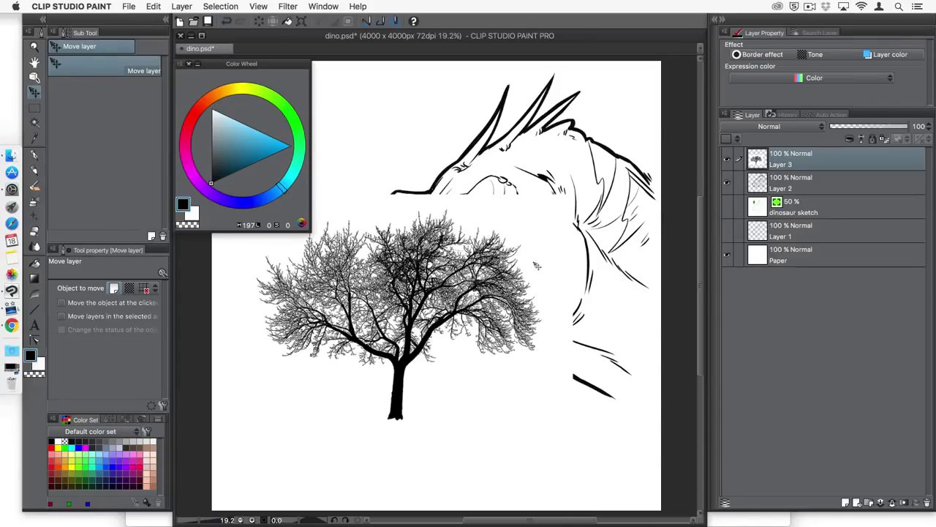
drag(534, 276, 525, 231)
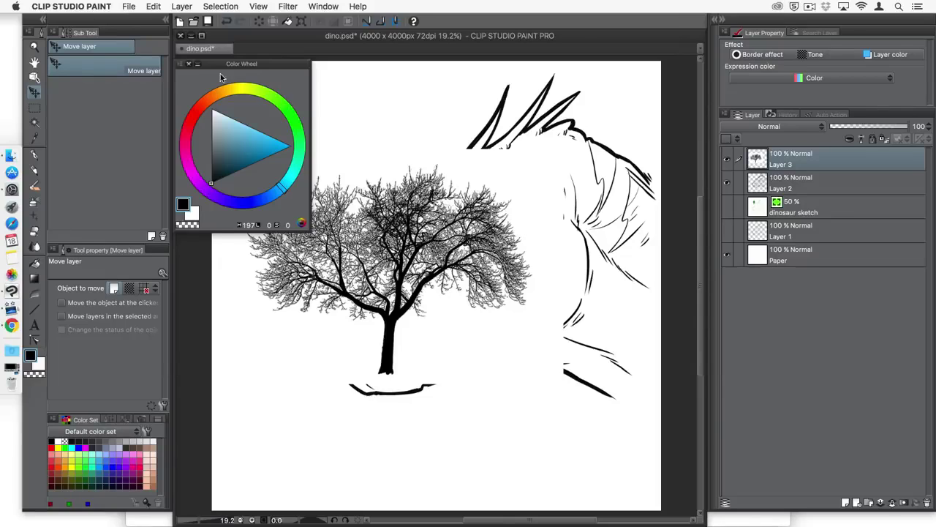
- Convert the tree layer's brightness to opacity and inspect the branches over the dinosaur line art up close
click(154, 8)
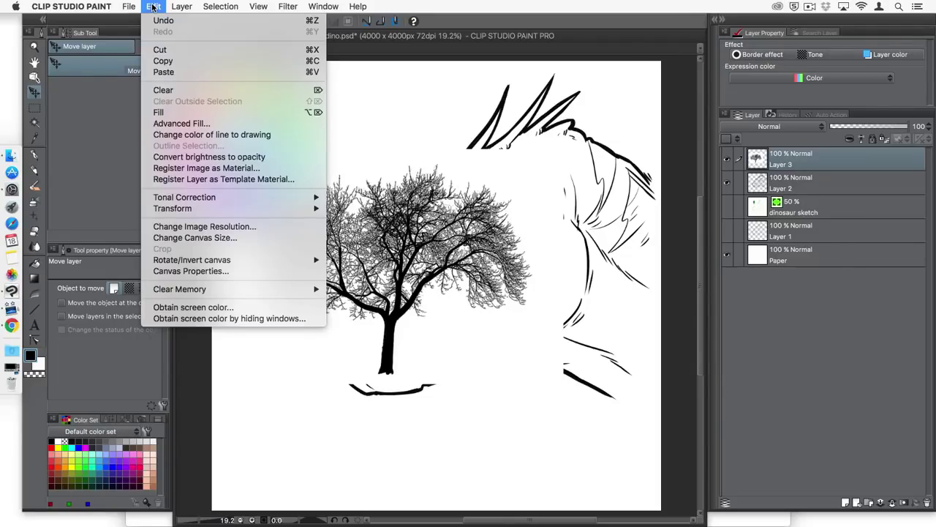
click(200, 156)
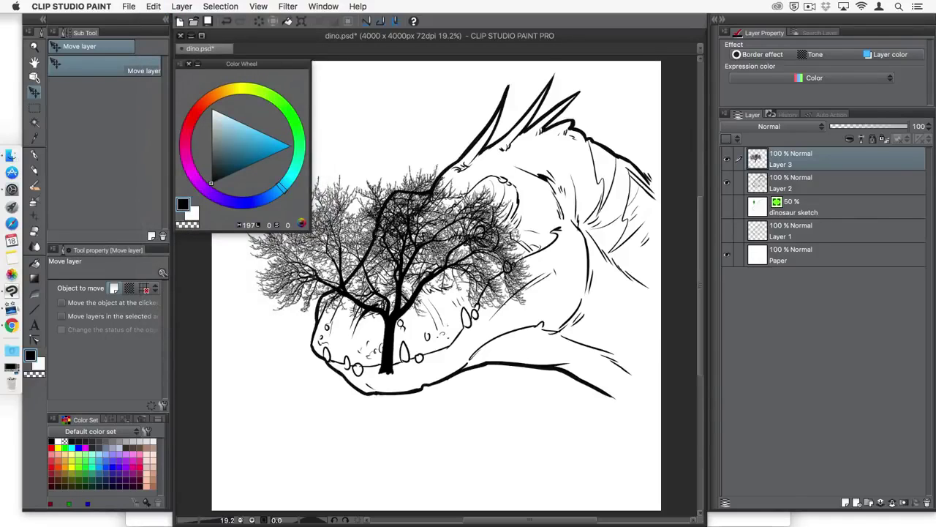
scroll(512, 235, up, 4)
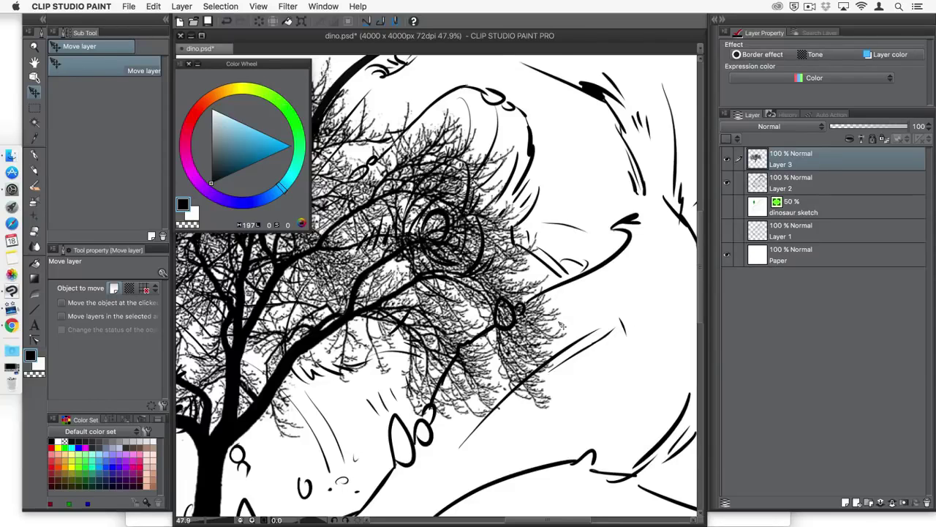
scroll(544, 302, down, 5)
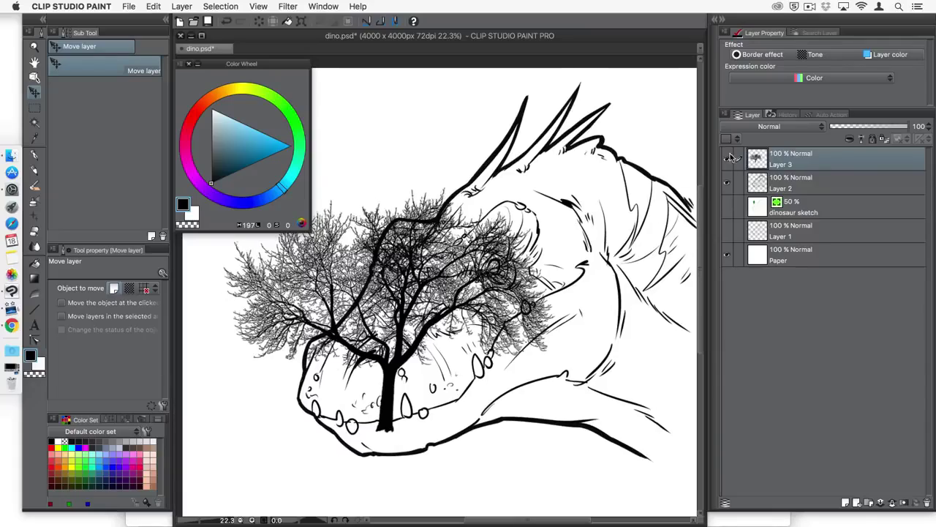
- Load the tree silhouette on Layer 3 as a selection and clear it again
super+click(757, 159)
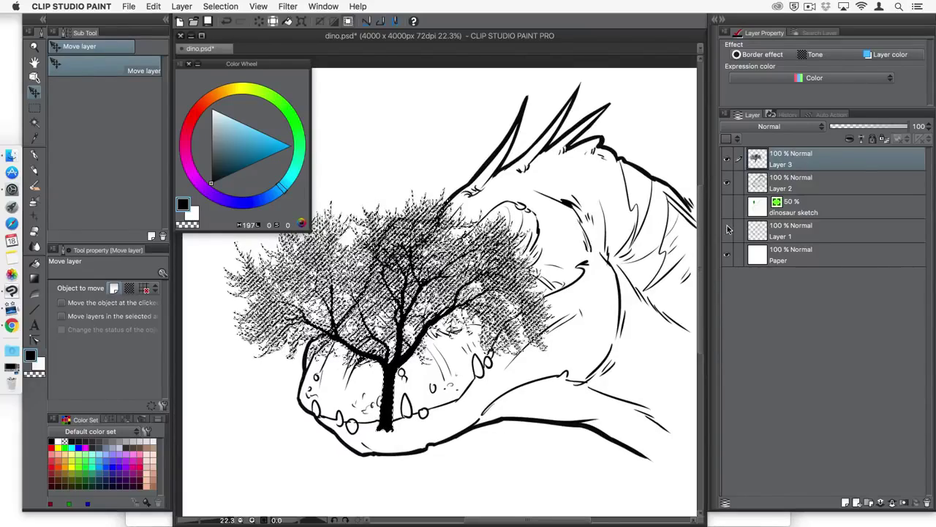
key(super+d)
drag(553, 319, 530, 321)
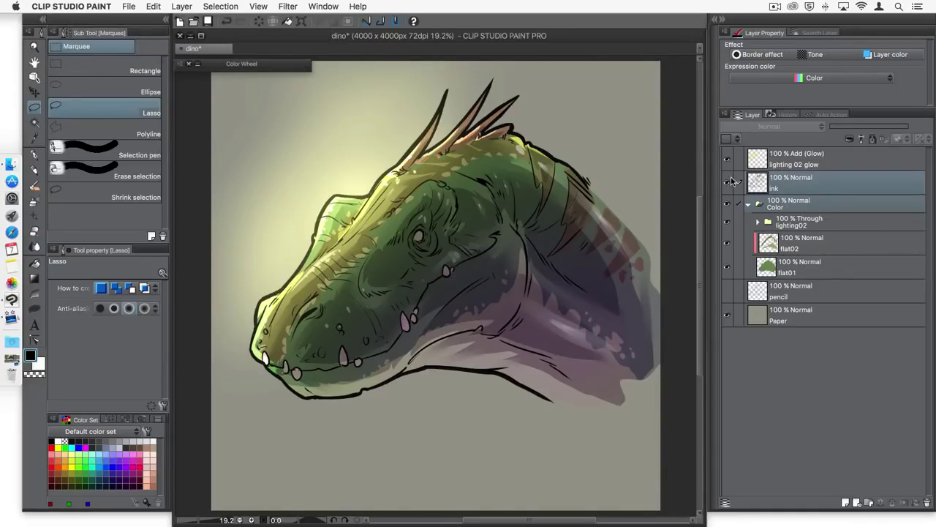
- Hide the lighting 02 glow layer in the colored dino file and lasso the dinosaur's foremost head spike
click(727, 161)
click(726, 161)
click(782, 190)
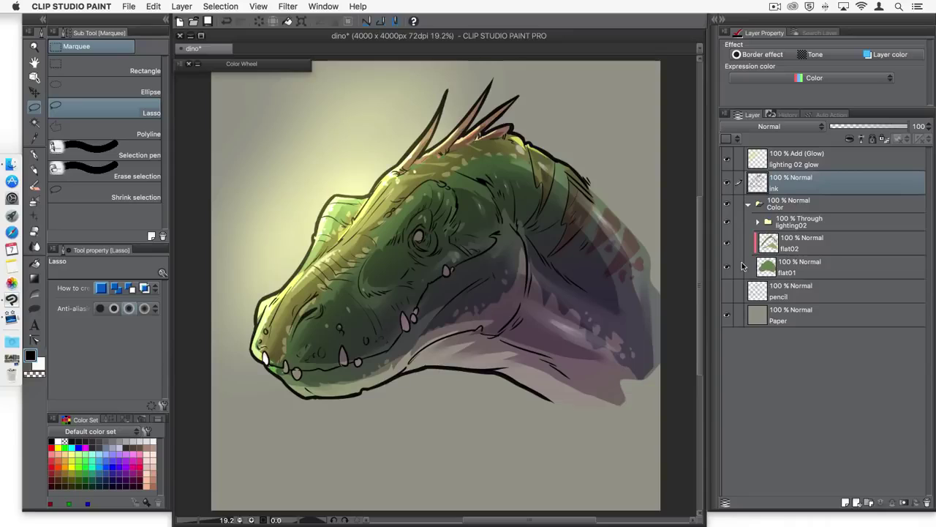
click(758, 222)
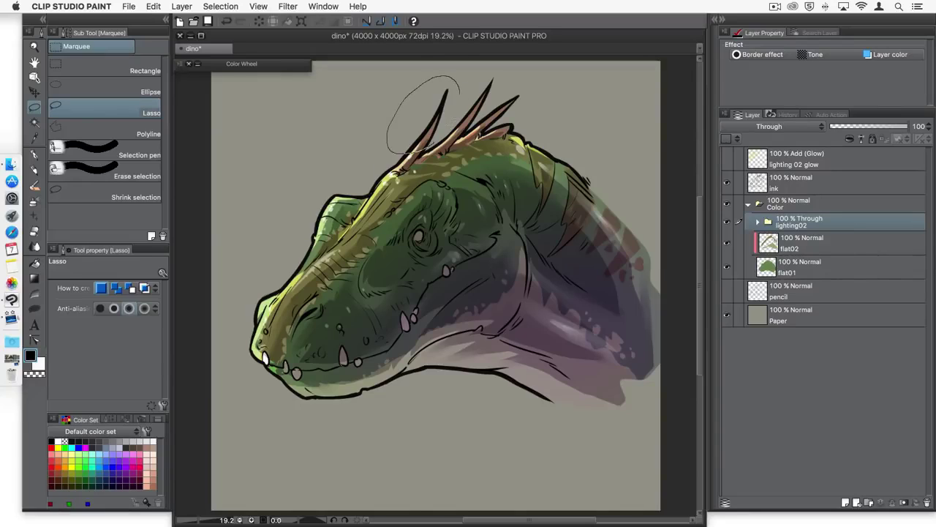
drag(447, 121, 438, 135)
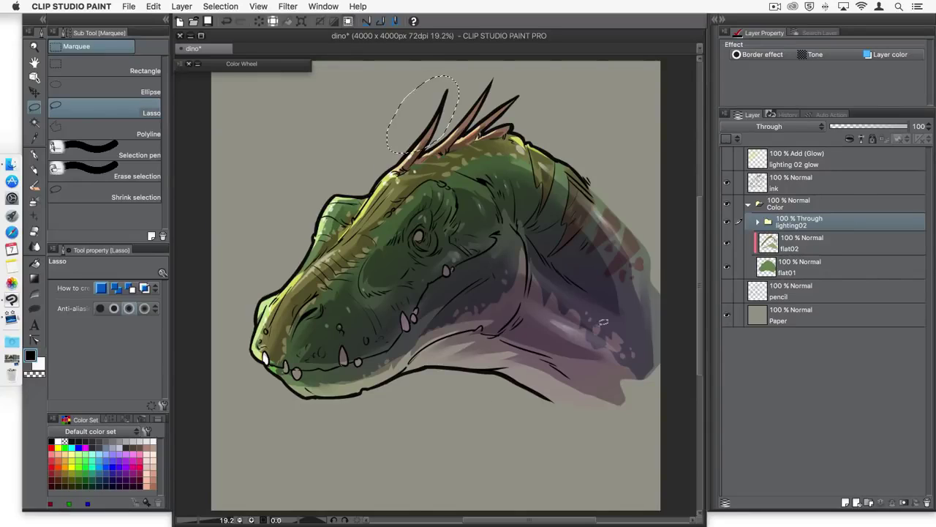
- Skew the lassoed head spike toward the snout on the ink layer only
click(800, 184)
key(super+t)
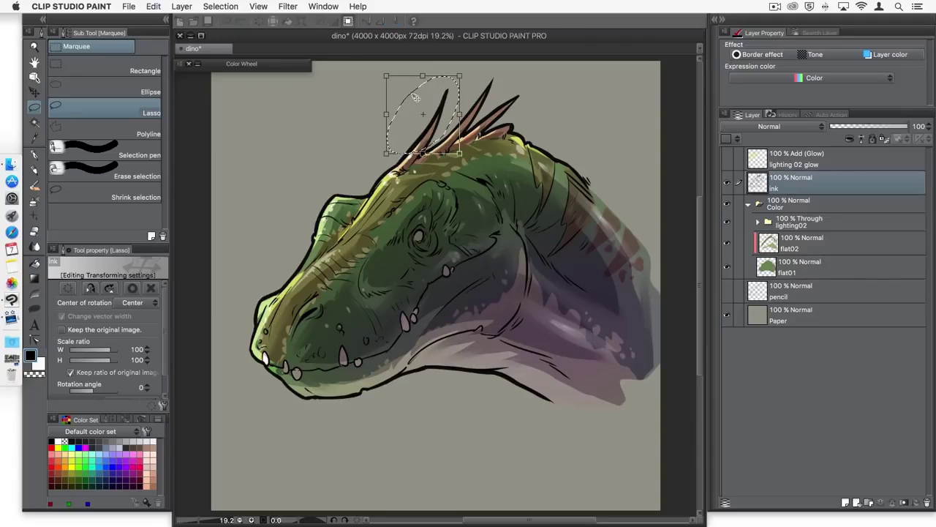
drag(420, 75, 419, 75)
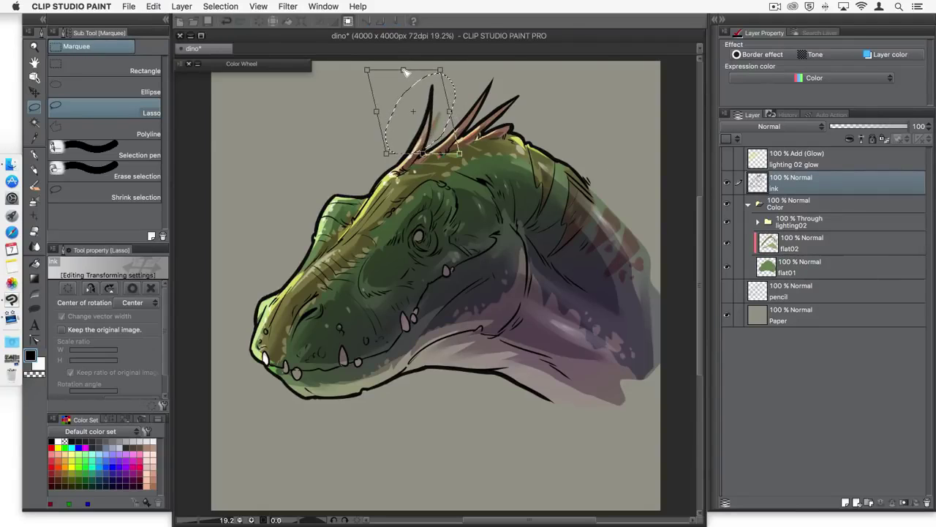
key(Return)
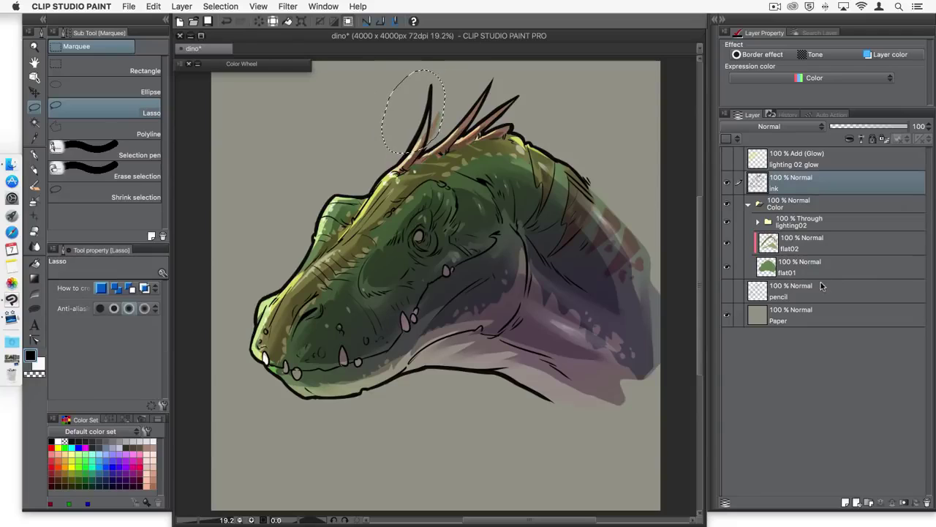
- Try to skew the same spike area on the flat01 layer to match the ink, and undo both layers' transforms
click(804, 266)
key(super+t)
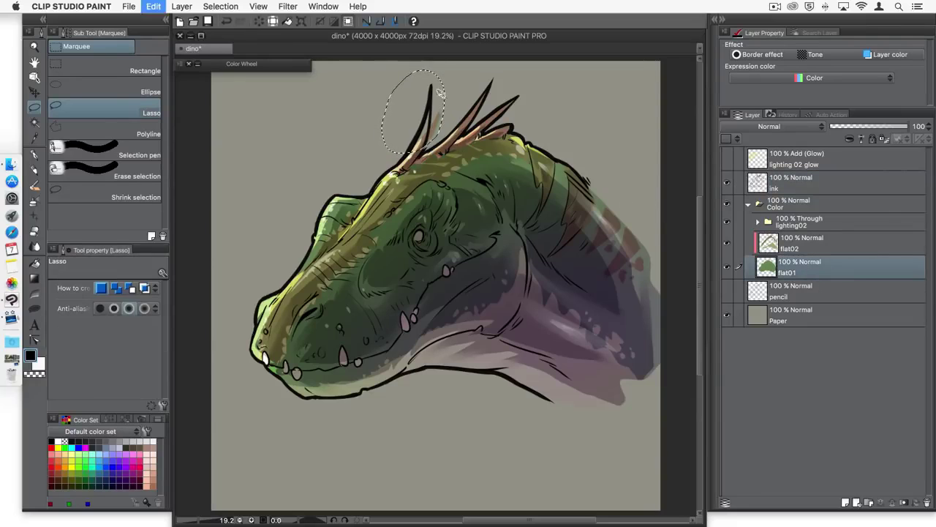
drag(414, 71, 394, 66)
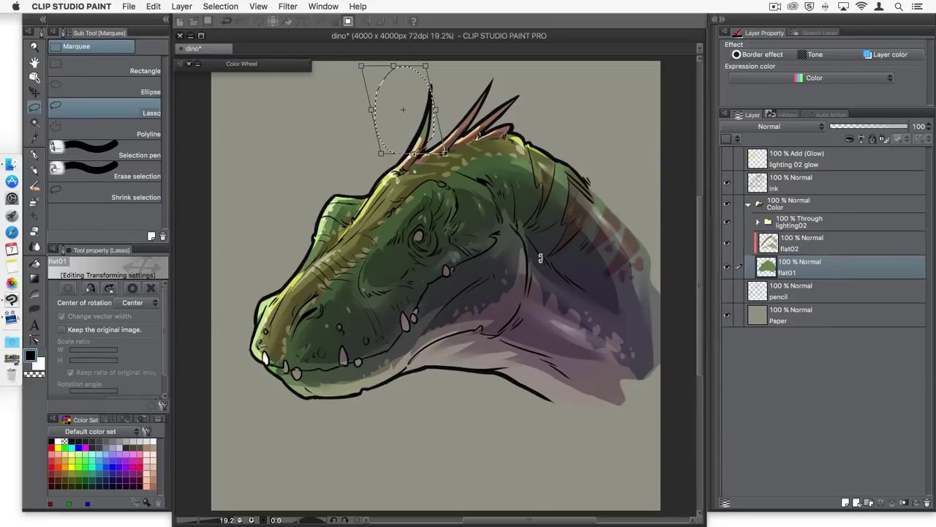
key(Return)
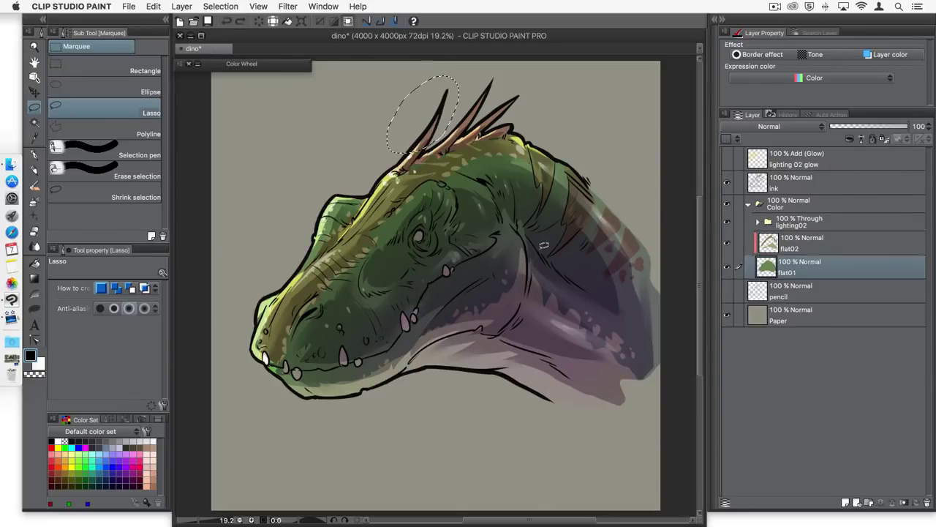
- Skew the lassoed spike toward the snout on the ink layer and Color folder together, and expand the lighting02 folder
click(814, 188)
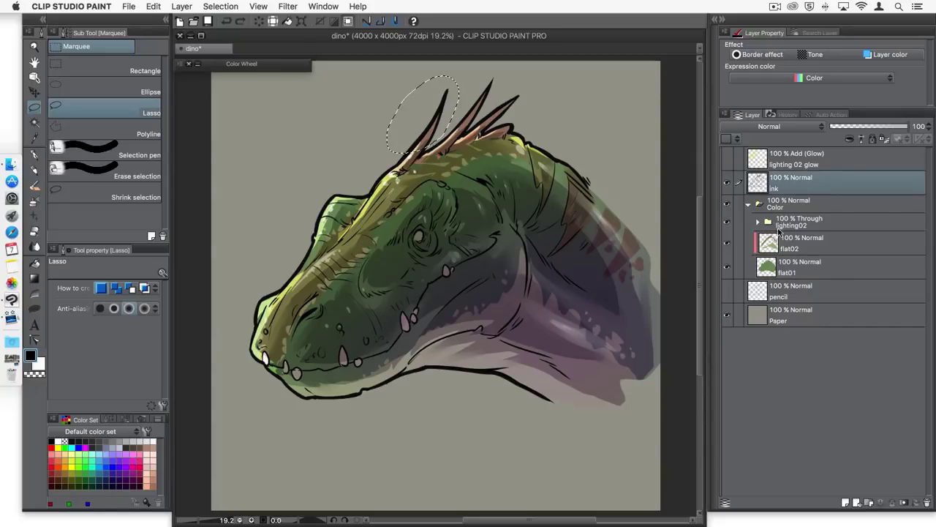
ctrl+click(795, 270)
ctrl+click(800, 248)
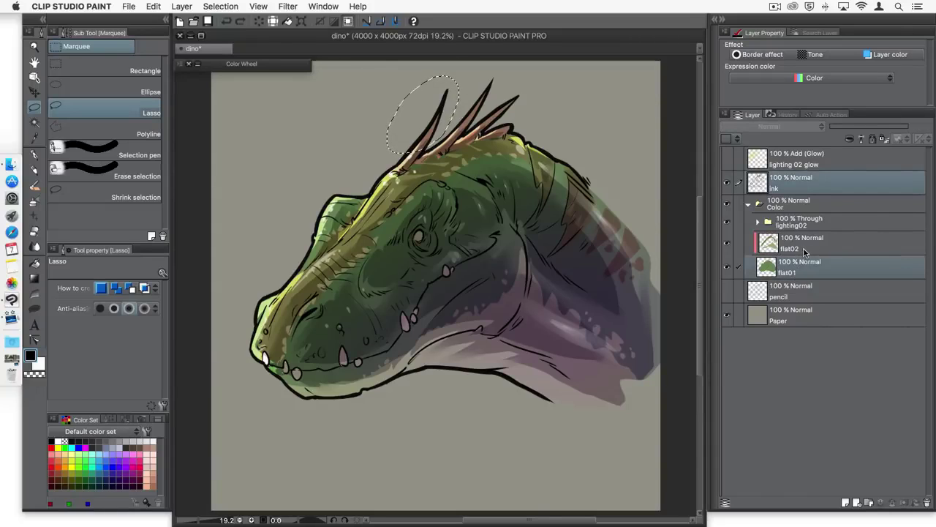
click(806, 184)
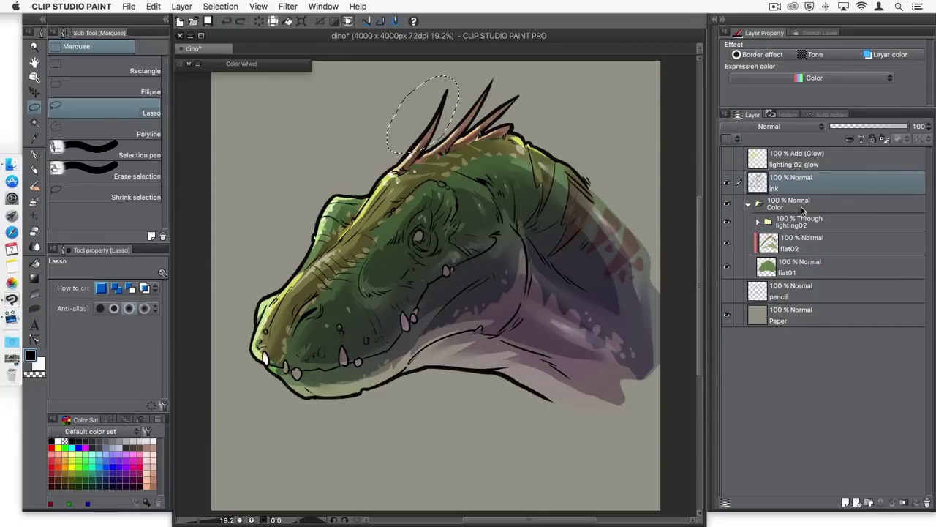
ctrl+click(805, 207)
key(super+t)
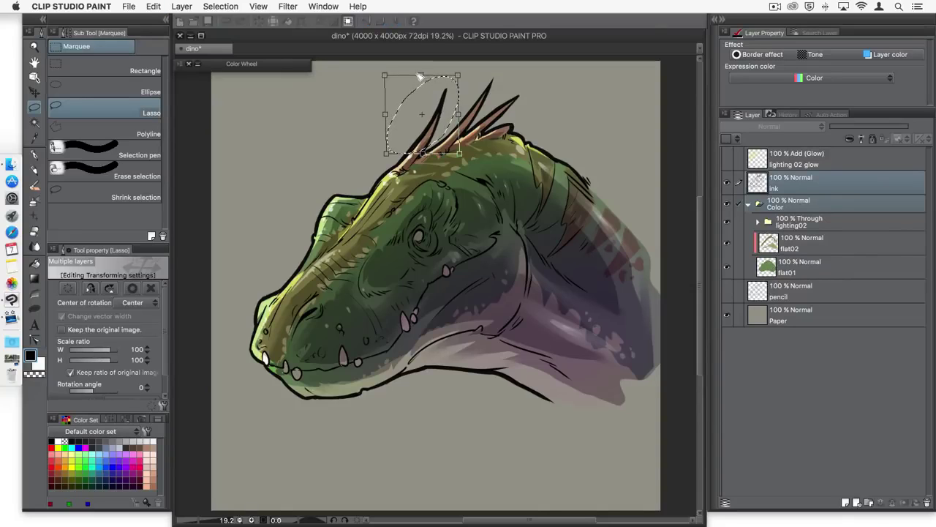
drag(399, 71, 397, 69)
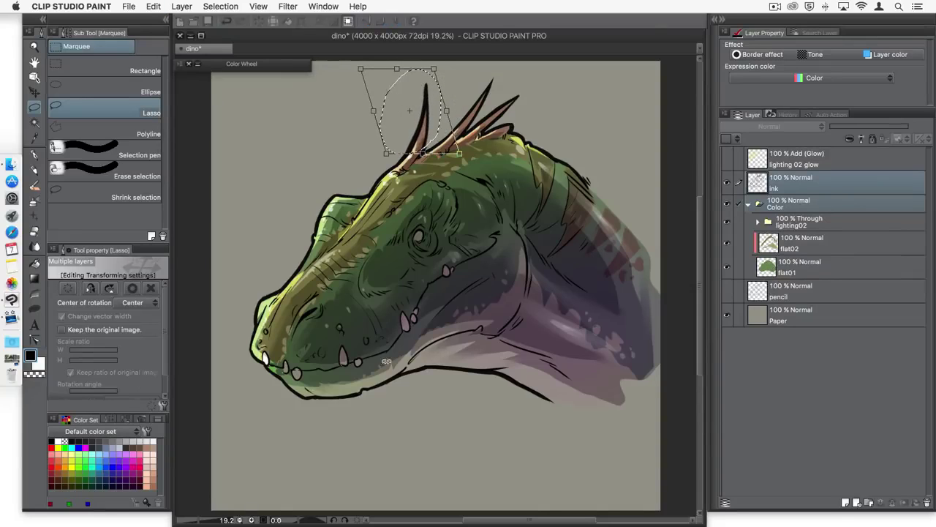
key(Return)
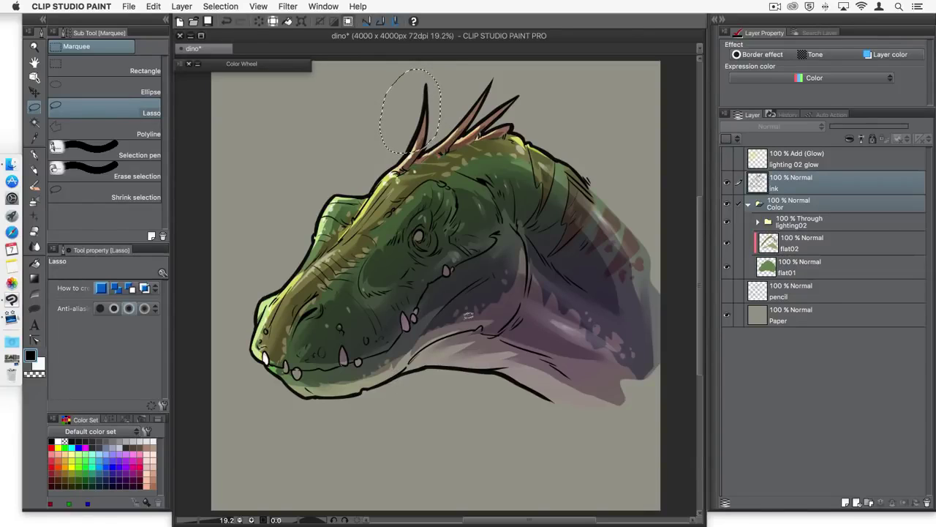
click(758, 221)
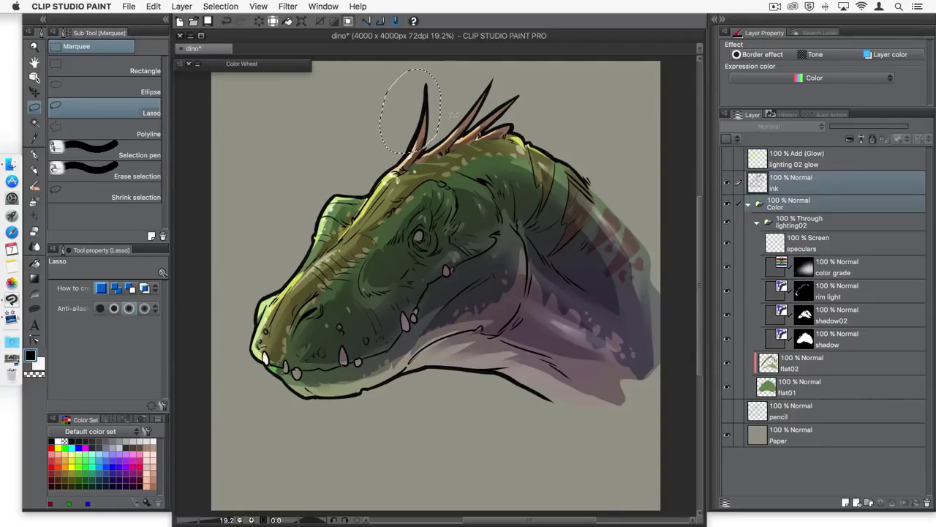
- Undo the last skew of the dinosaur's foremost head spike and collapse the Color folder
key(super+z)
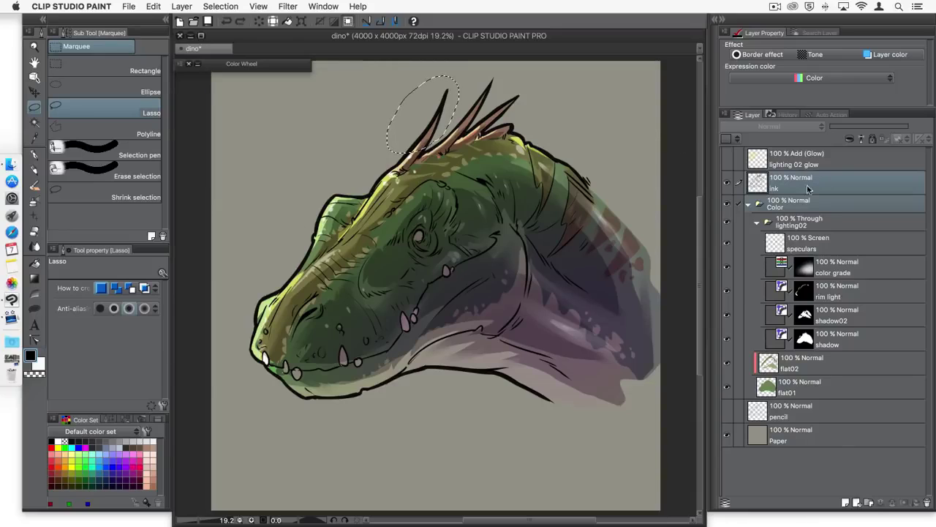
click(749, 204)
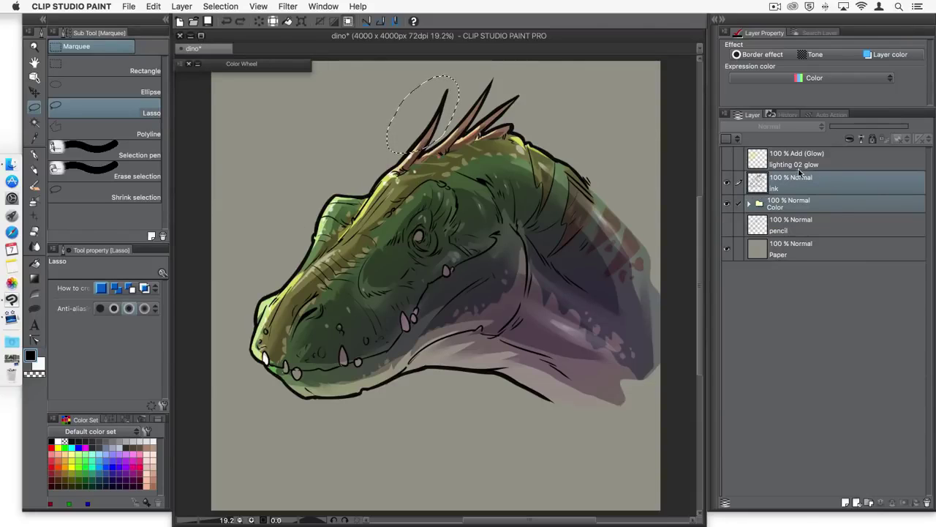
- Show the lighting 02 glow layer and select it together with the ink layer and the Color folder
click(727, 158)
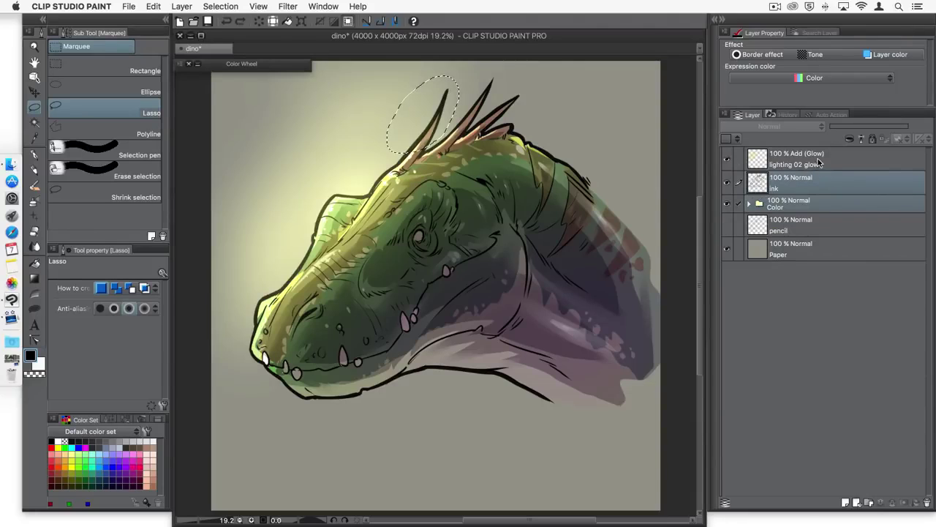
click(818, 162)
super+click(818, 184)
super+click(819, 205)
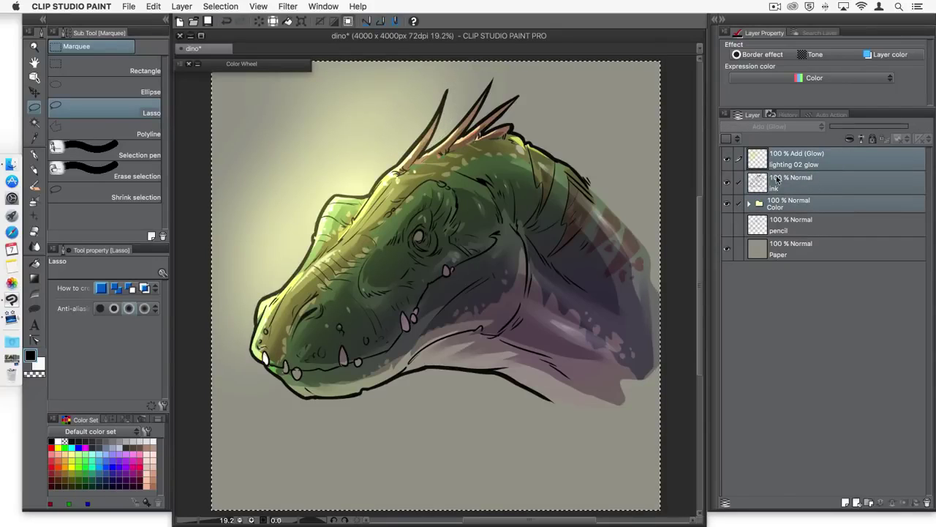
- Replace the lasso selection with a rectangular marquee enclosing the whole dinosaur head and neck
key(super+a)
click(93, 68)
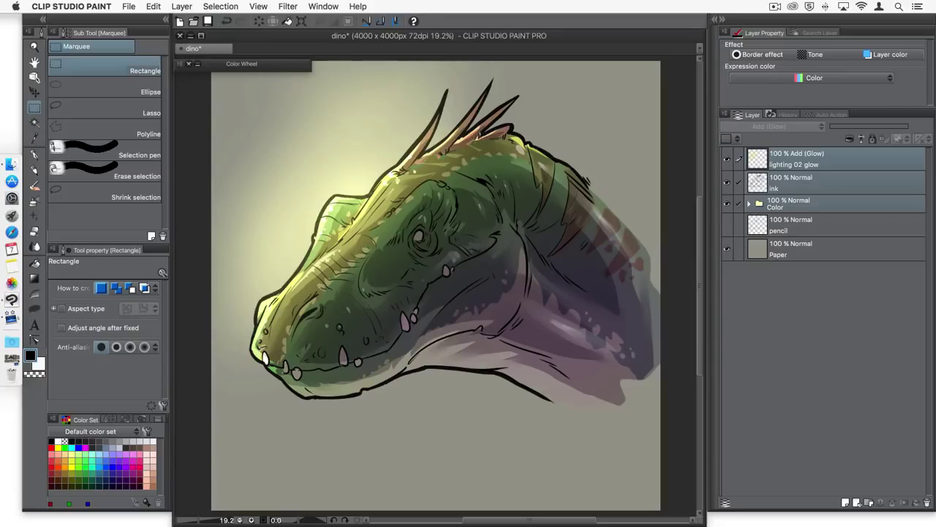
drag(224, 77, 653, 447)
drag(307, 108, 306, 101)
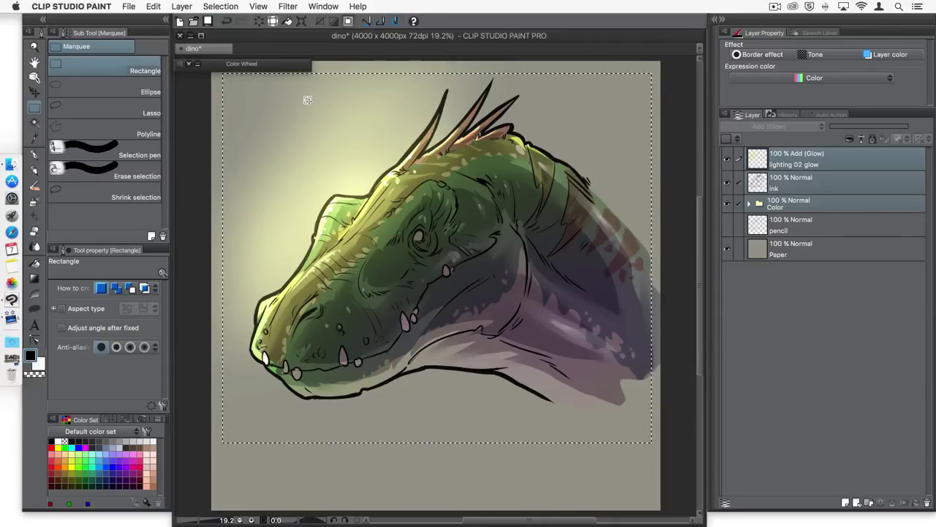
- Start a Mesh Transformation of the selected area with 6 horizontal and 5 vertical lattice points
click(149, 7)
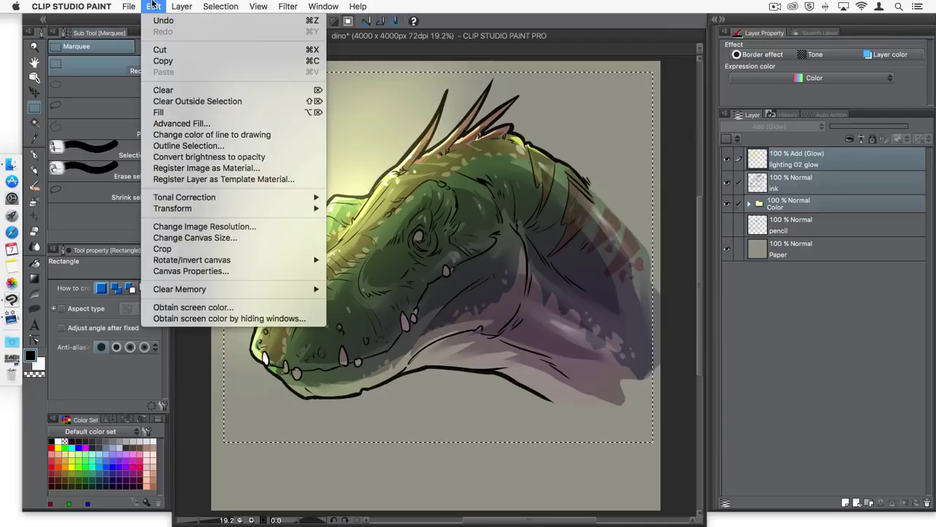
mouse_move(202, 211)
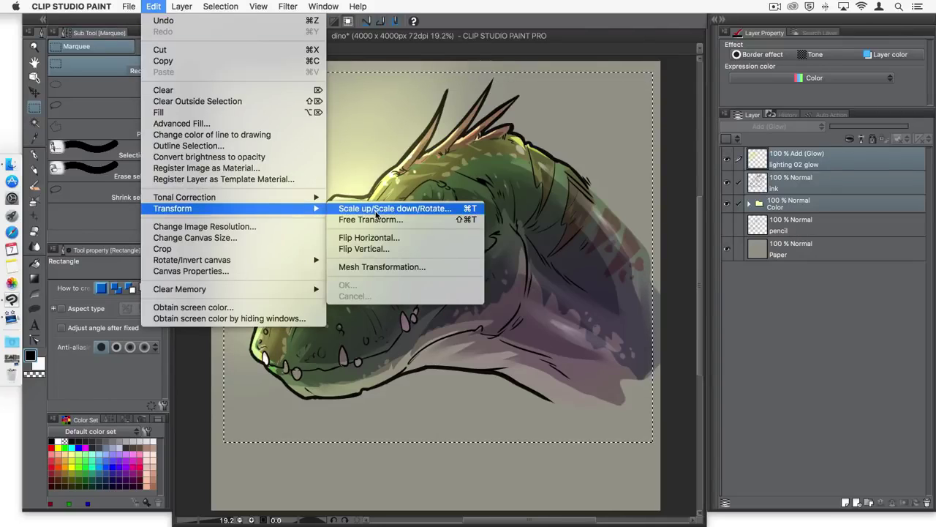
click(378, 266)
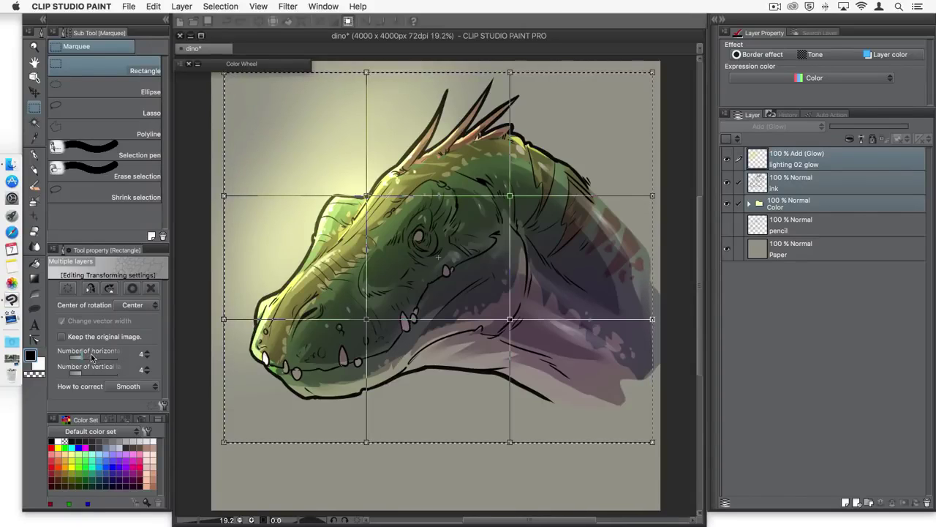
click(147, 354)
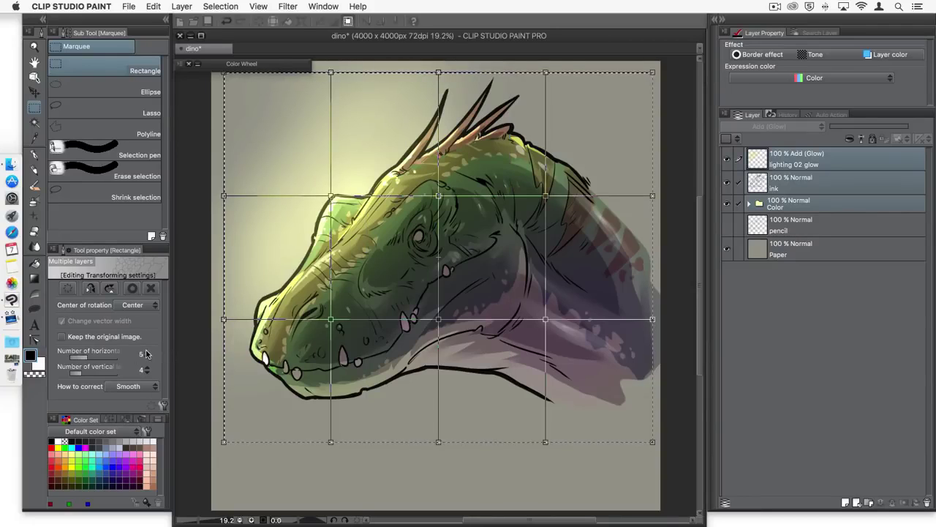
click(147, 354)
click(147, 369)
click(147, 369)
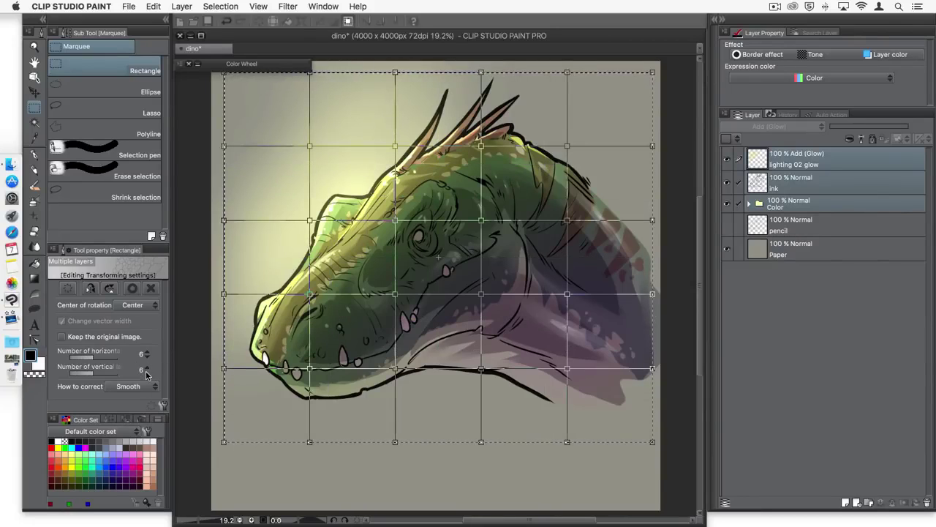
click(147, 372)
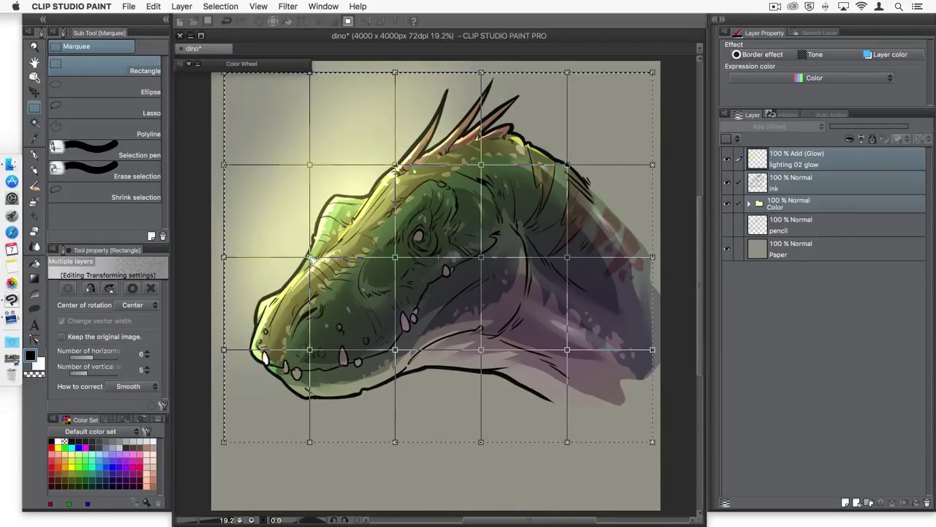
- Warp the mesh outward at the snout bridge and downward at the nape, throat and lower edge, then apply it and deselect
drag(307, 253, 297, 244)
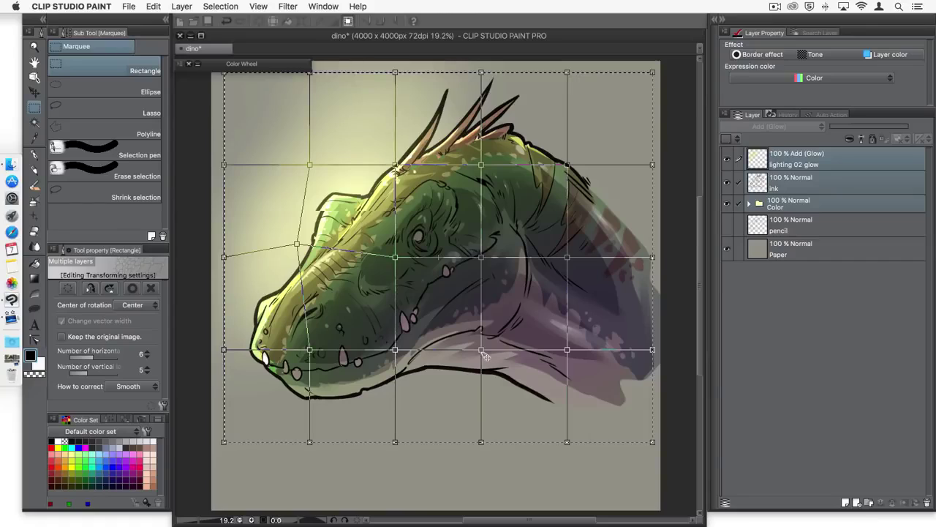
drag(481, 350, 474, 383)
drag(567, 442, 559, 452)
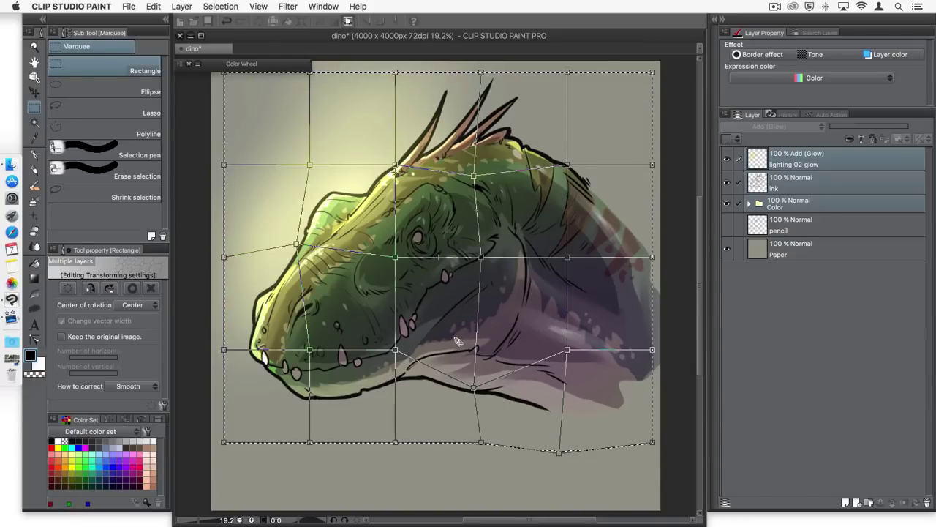
key(Return)
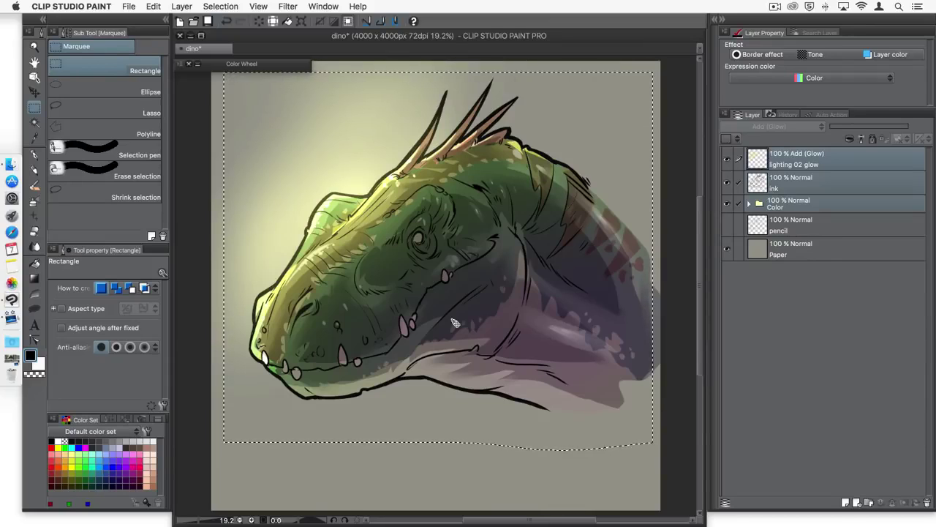
key(super+d)
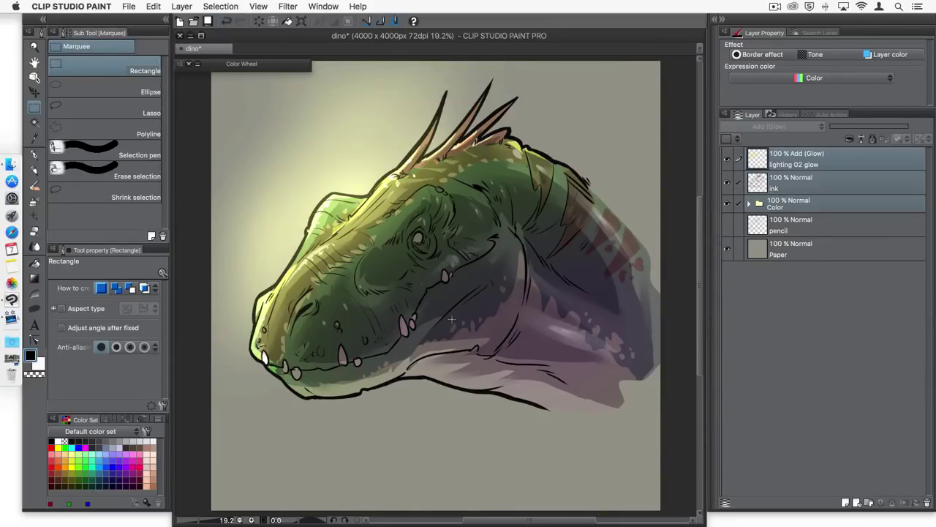